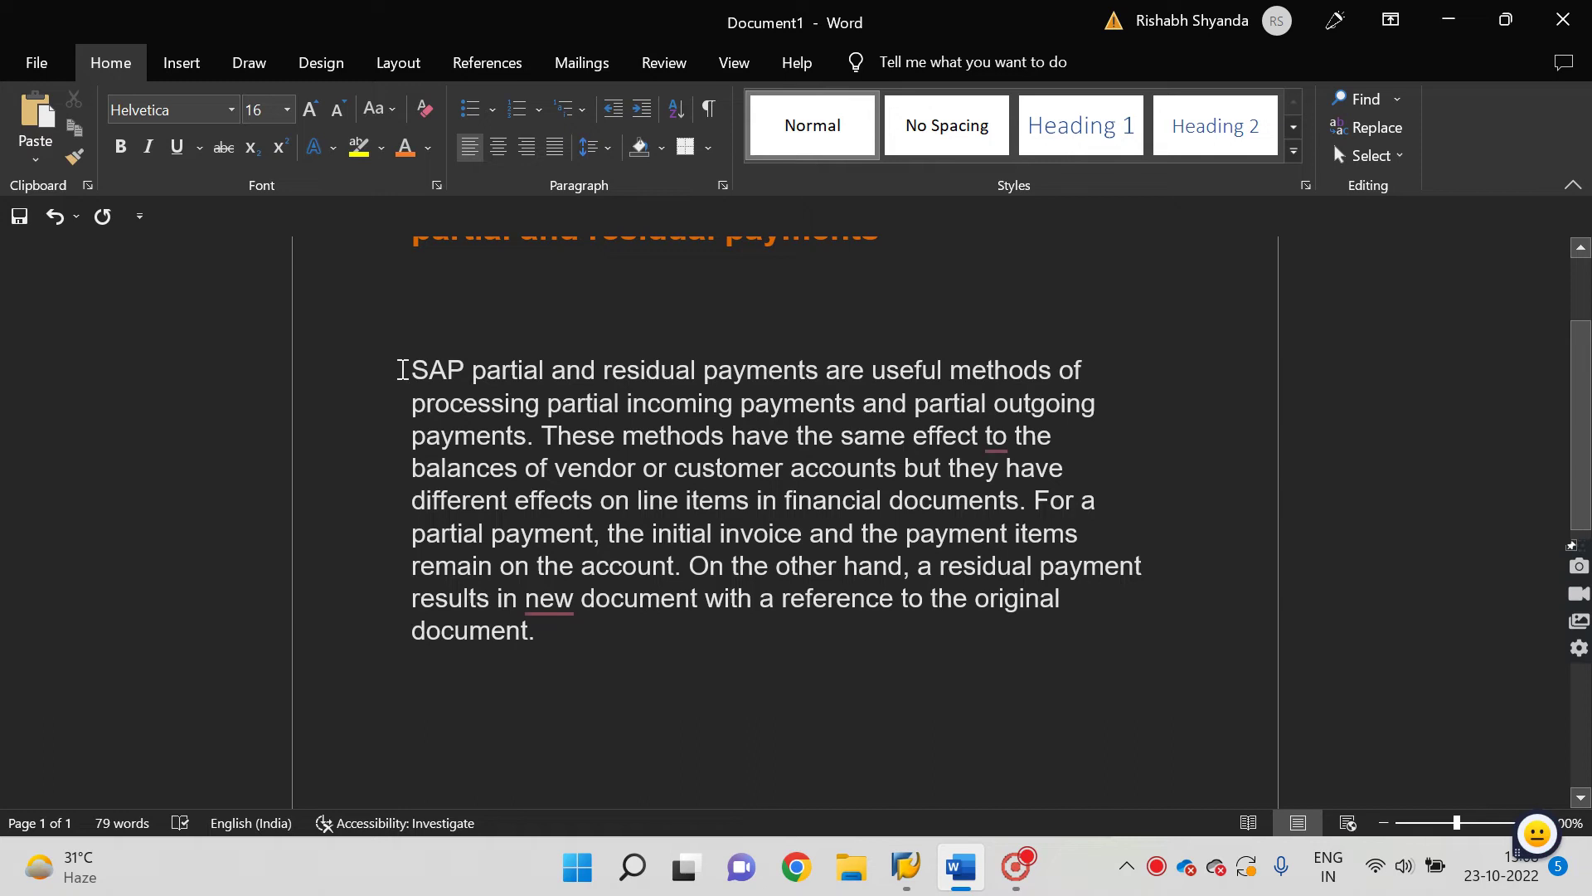
pyautogui.moveTo(404, 370); pyautogui.dragTo(678, 379)
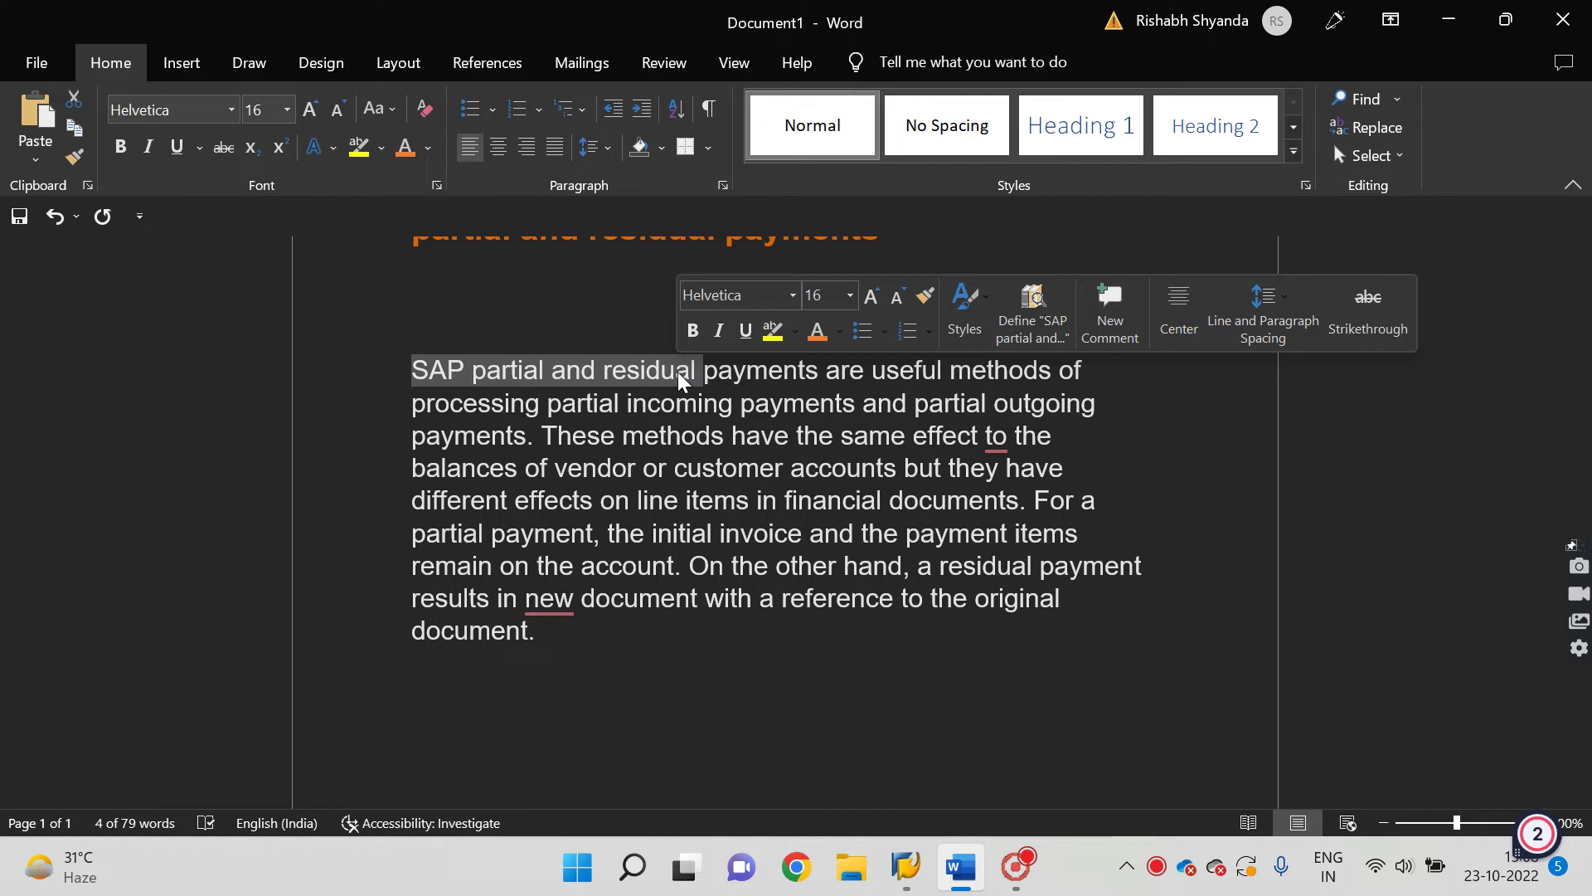
pyautogui.click(652, 437)
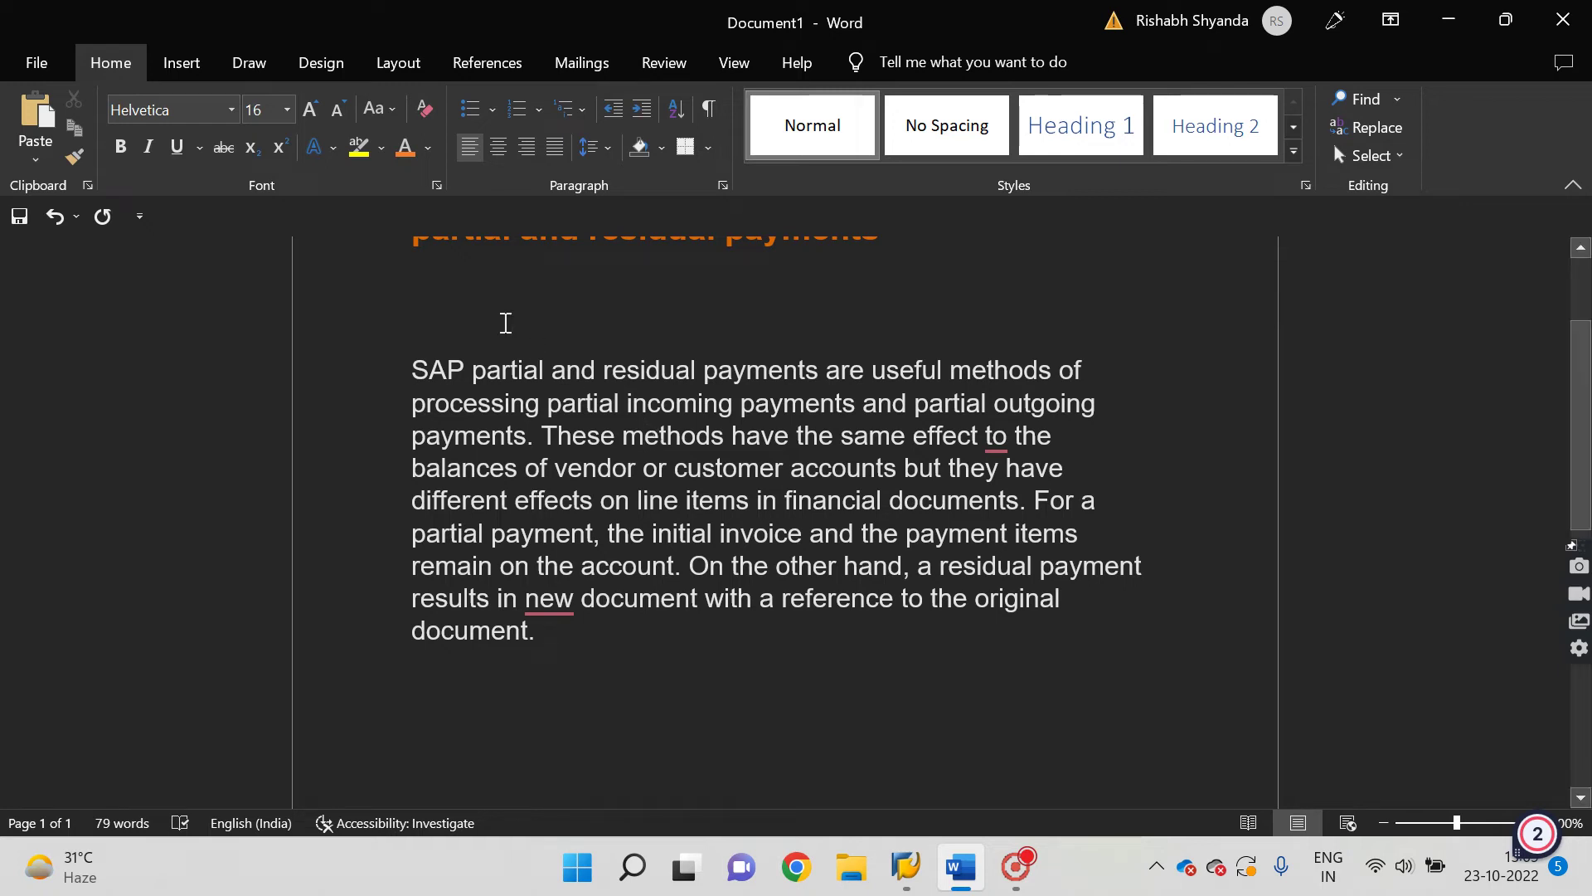
pyautogui.moveTo(469, 367); pyautogui.dragTo(702, 383)
pyautogui.click(781, 387)
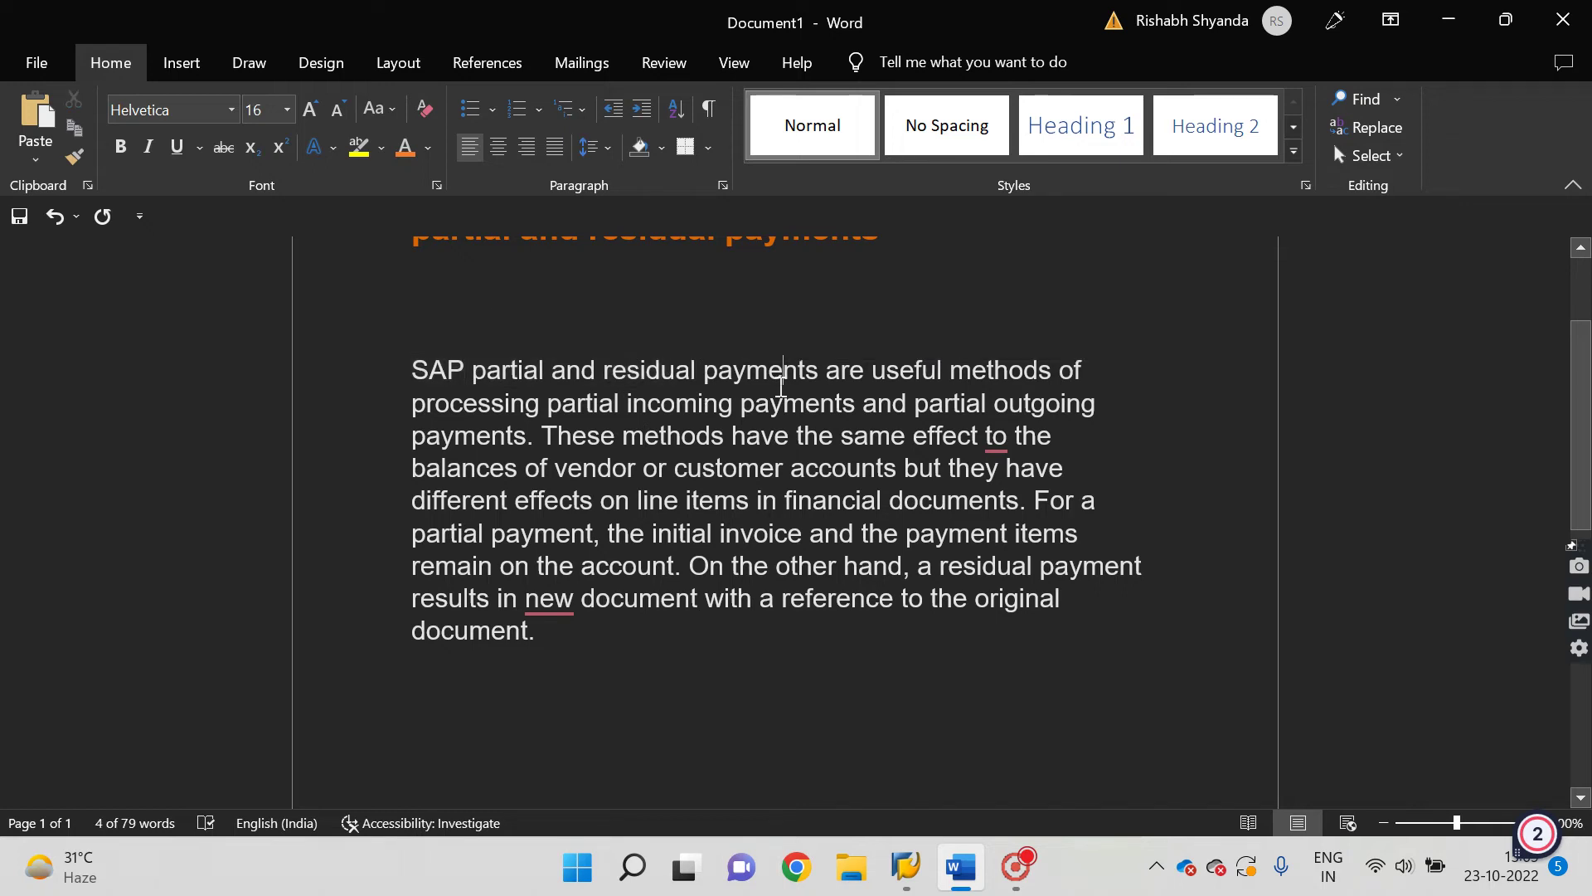
pyautogui.click(487, 370)
pyautogui.moveTo(508, 383); pyautogui.dragTo(709, 398)
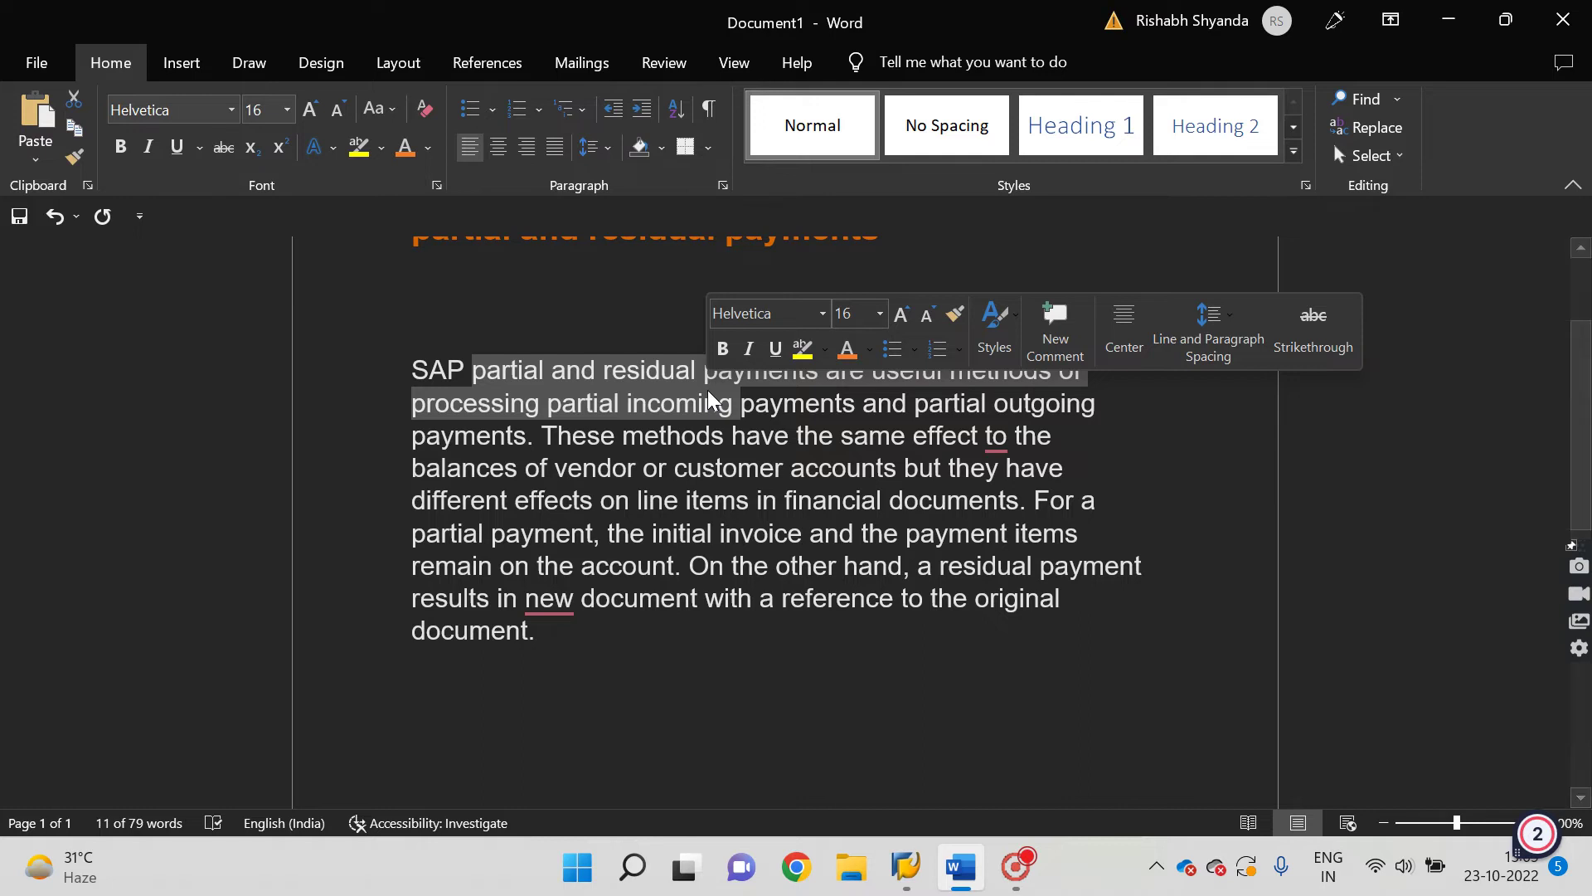
# Add the example amounts 1000, 400 and 600 on separate lines below the paragraph
pyautogui.click(668, 651)
pyautogui.press('Return')
pyautogui.press('Return')
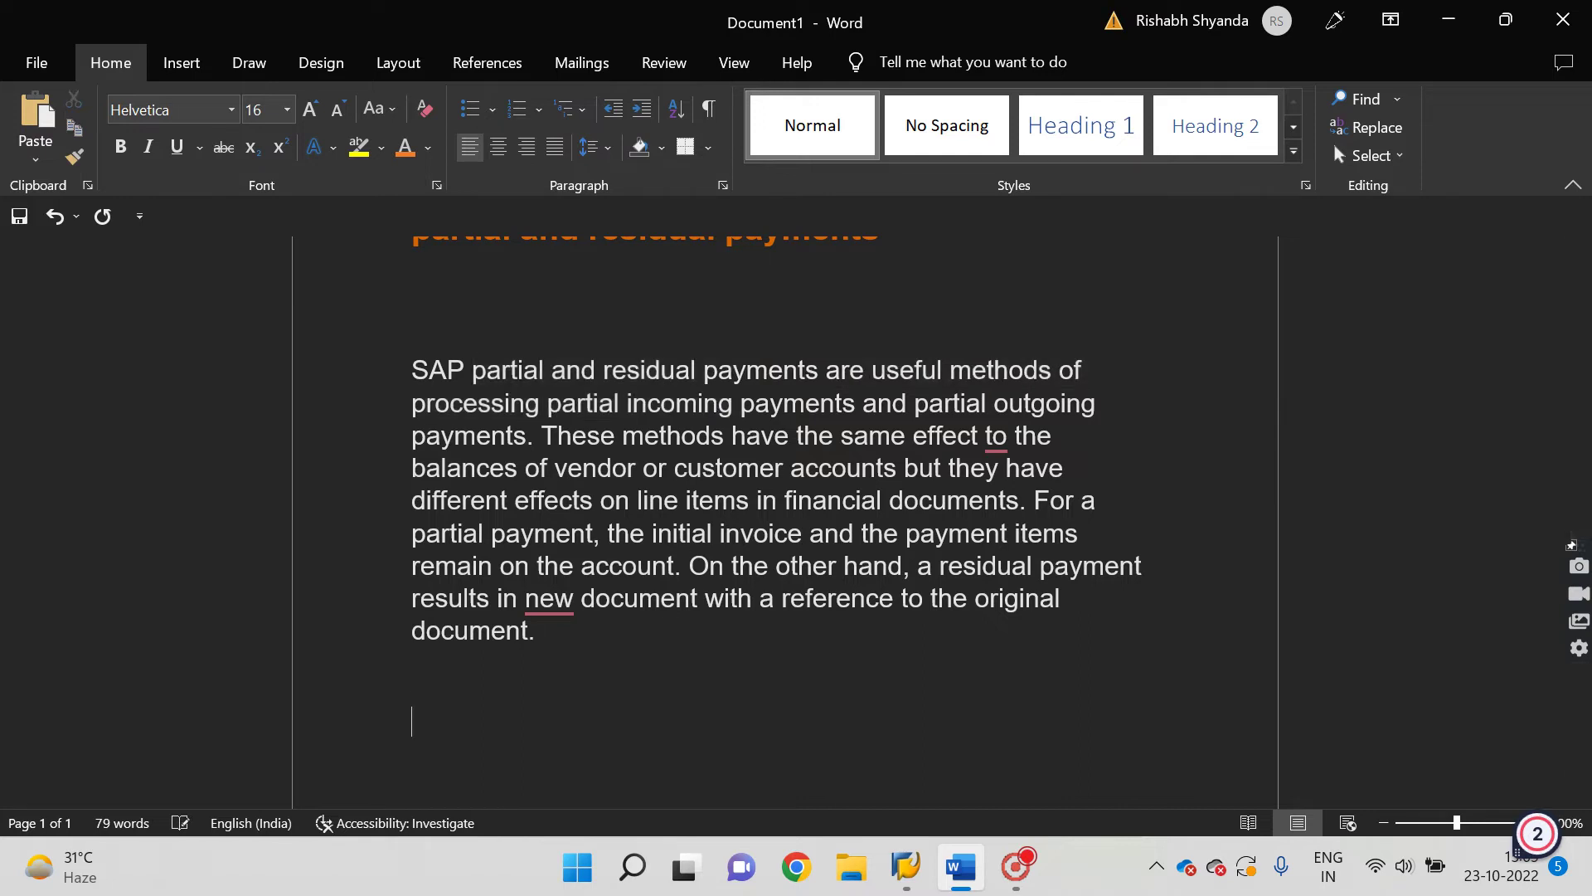
pyautogui.write('1000')
pyautogui.press('Return')
pyautogui.write('400')
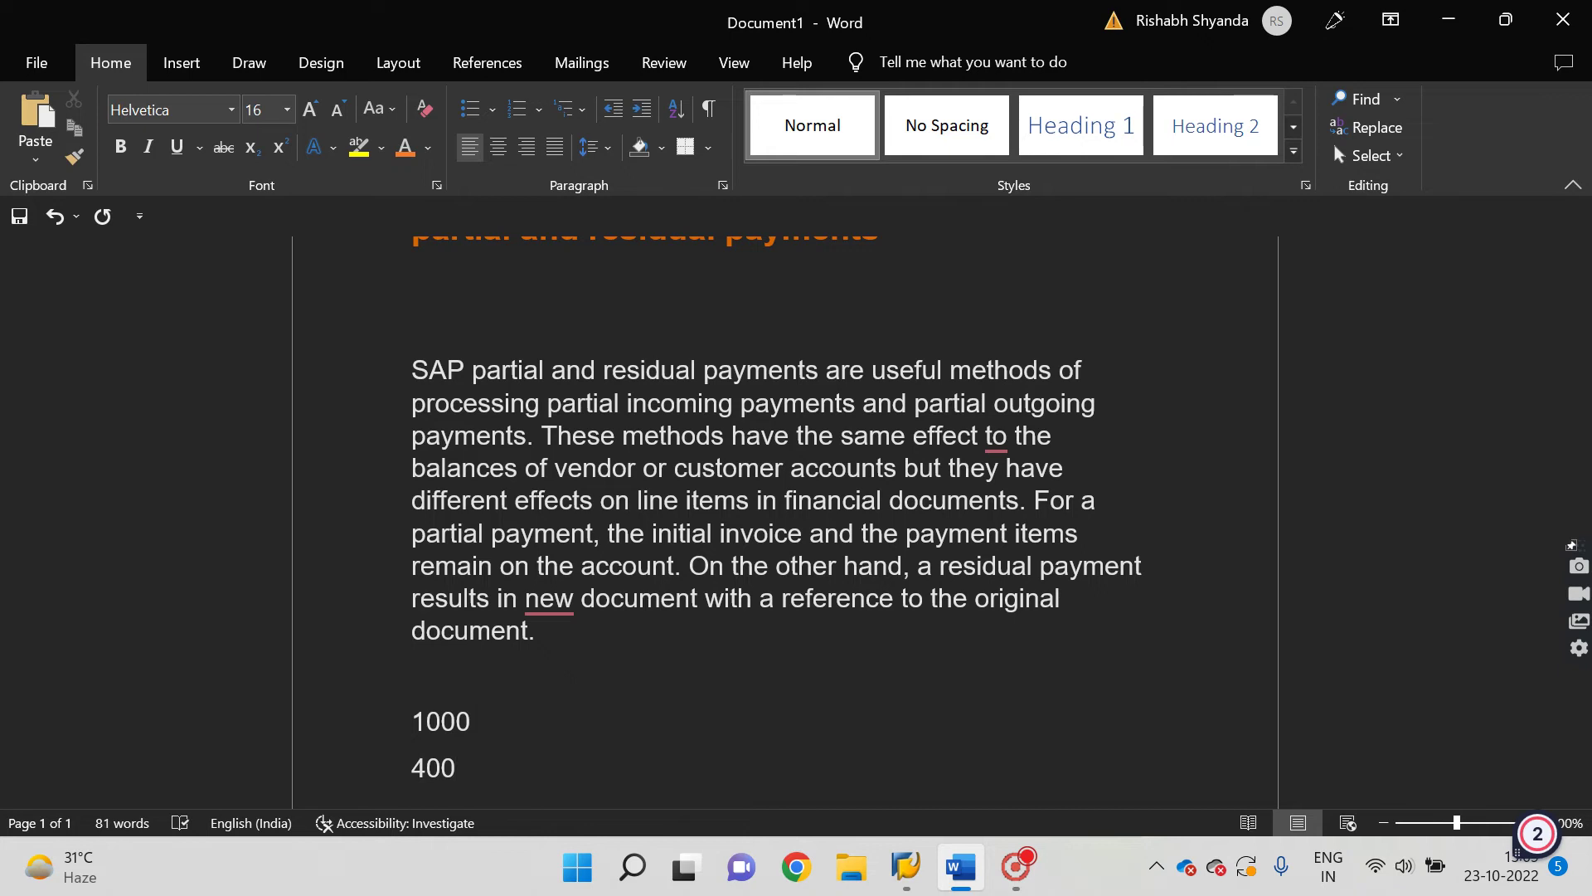
pyautogui.press('Return')
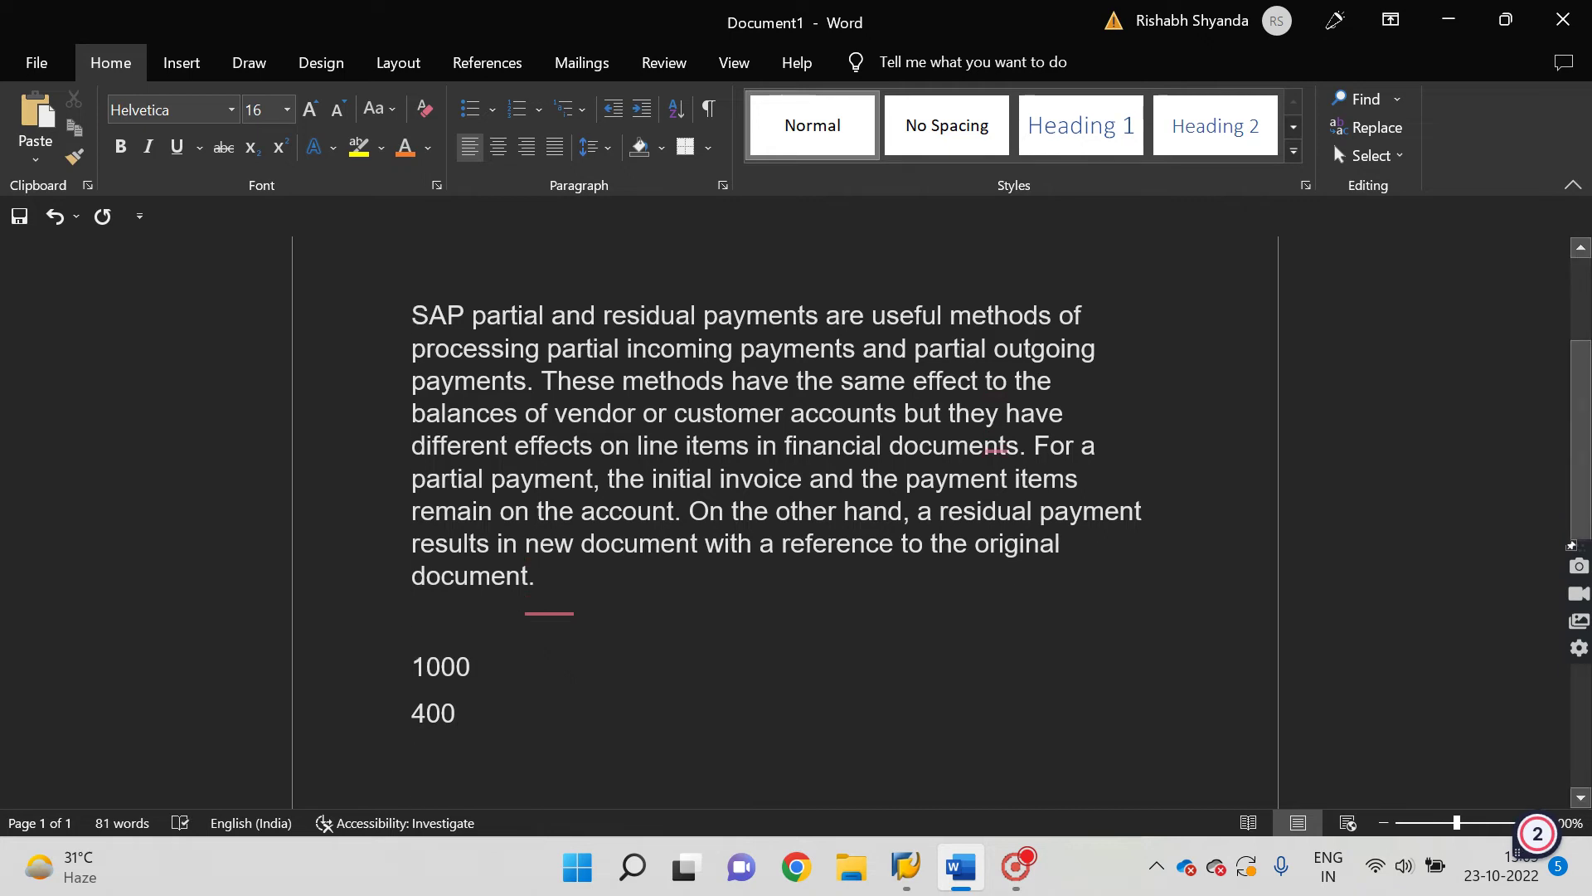
pyautogui.write('600')
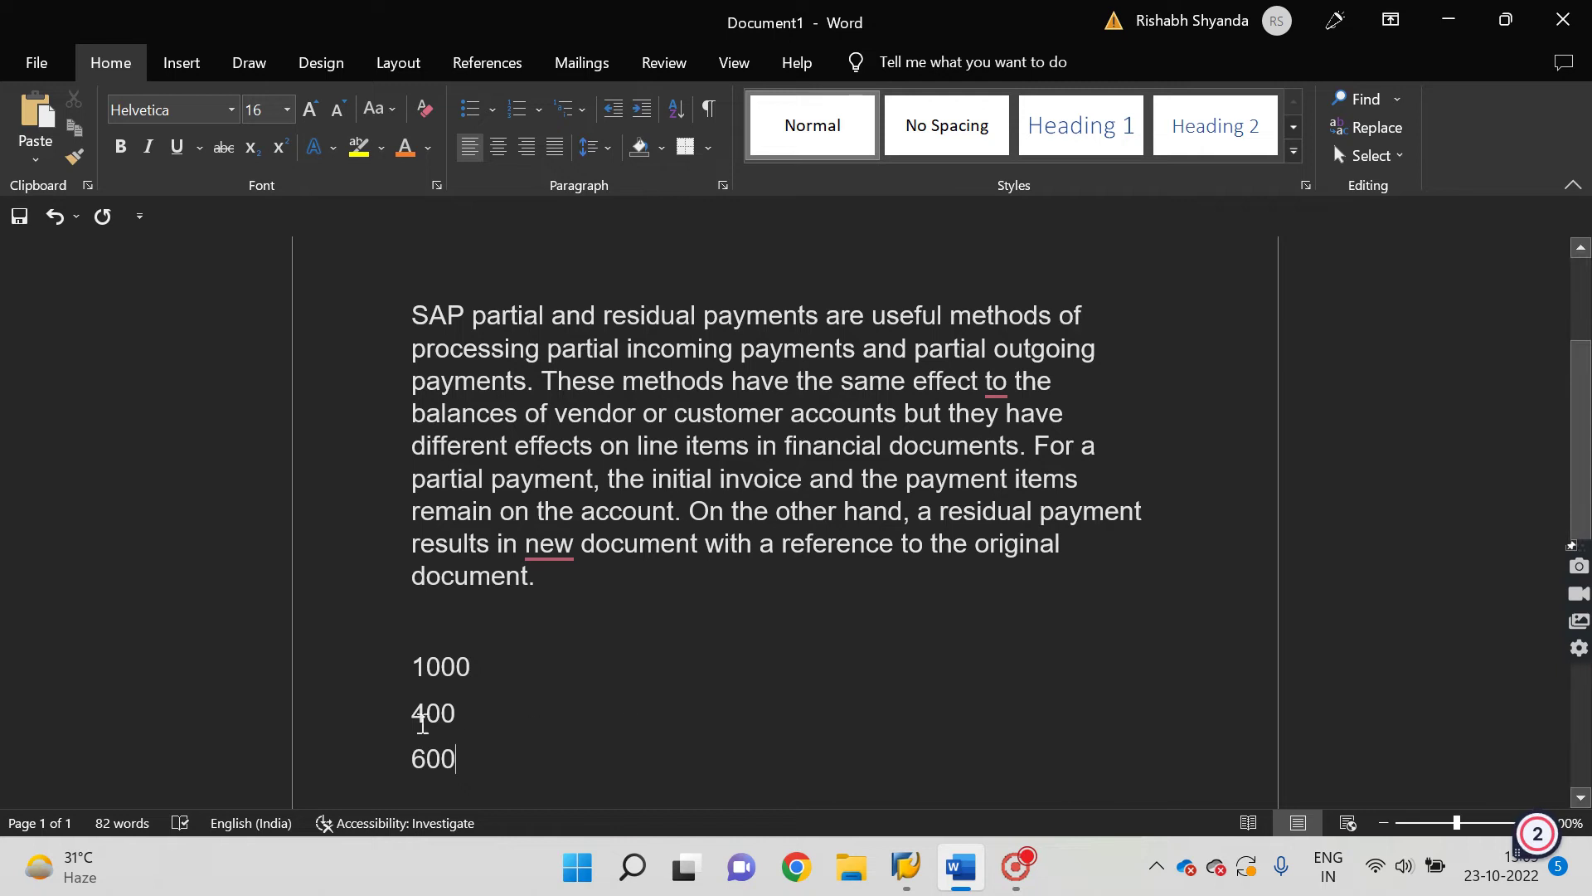
# Examine the example amounts 1000, 400 and 600 alongside the paragraph's wording on partial and residual payments
pyautogui.moveTo(412, 711); pyautogui.dragTo(462, 777)
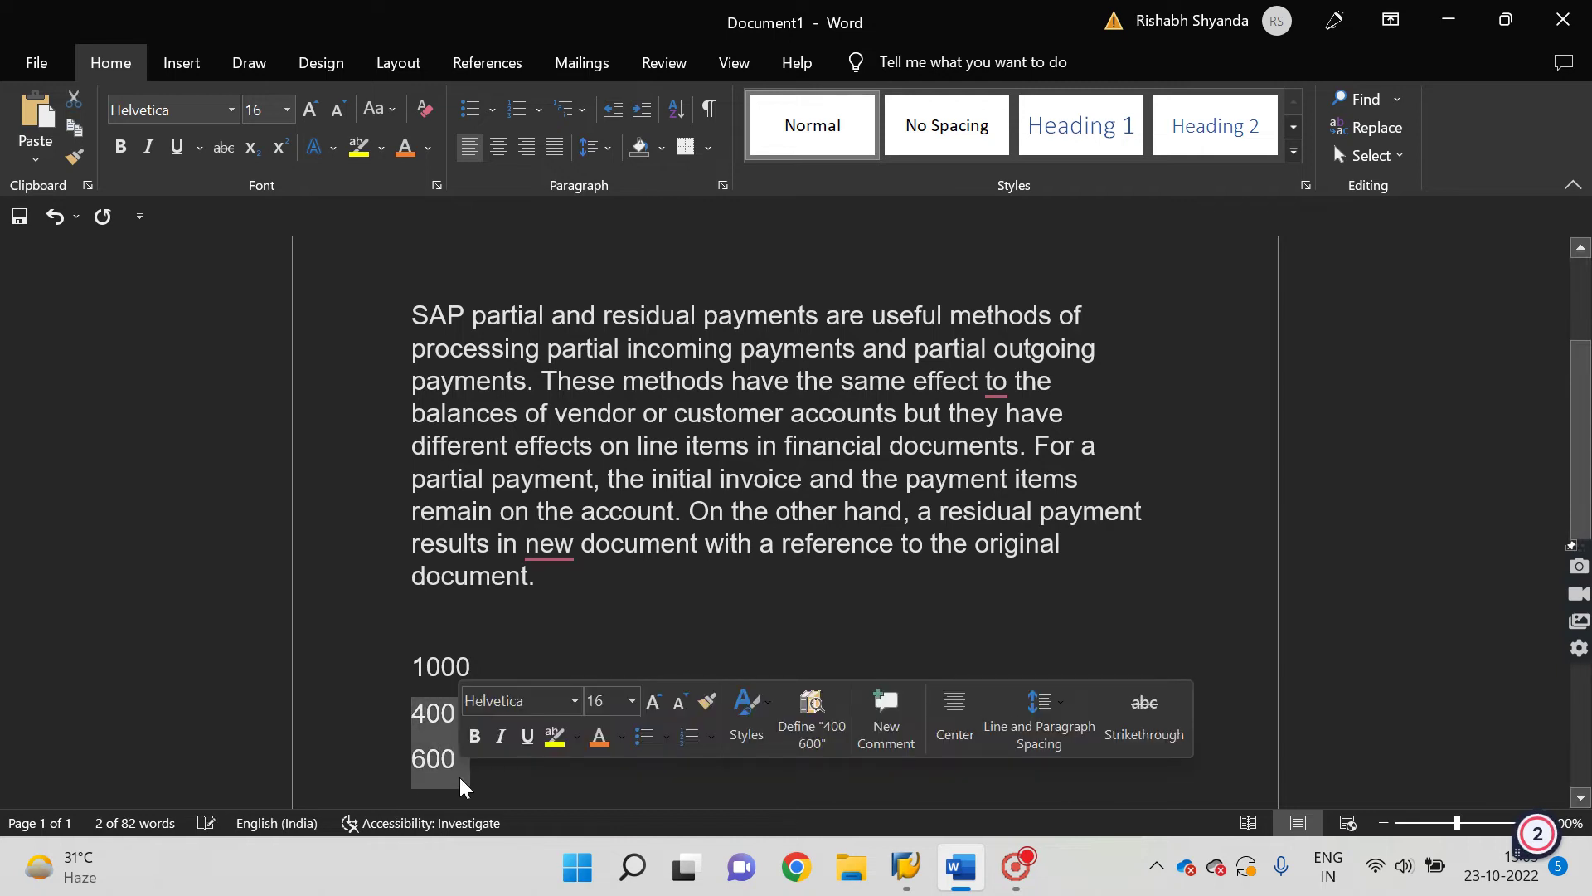
pyautogui.click(502, 786)
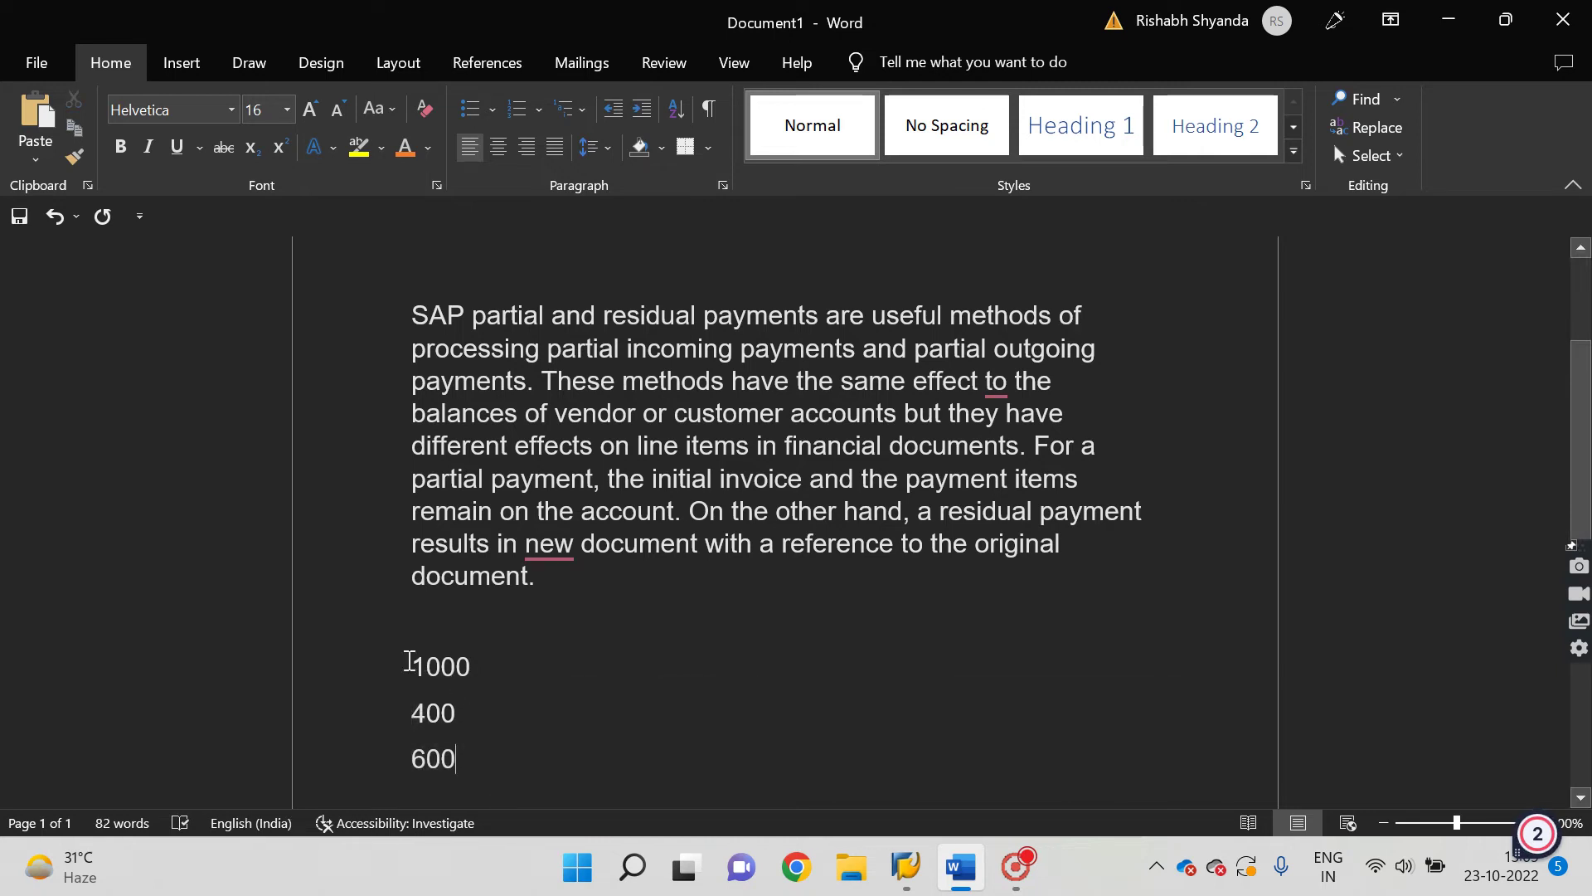
pyautogui.moveTo(408, 664); pyautogui.dragTo(487, 675)
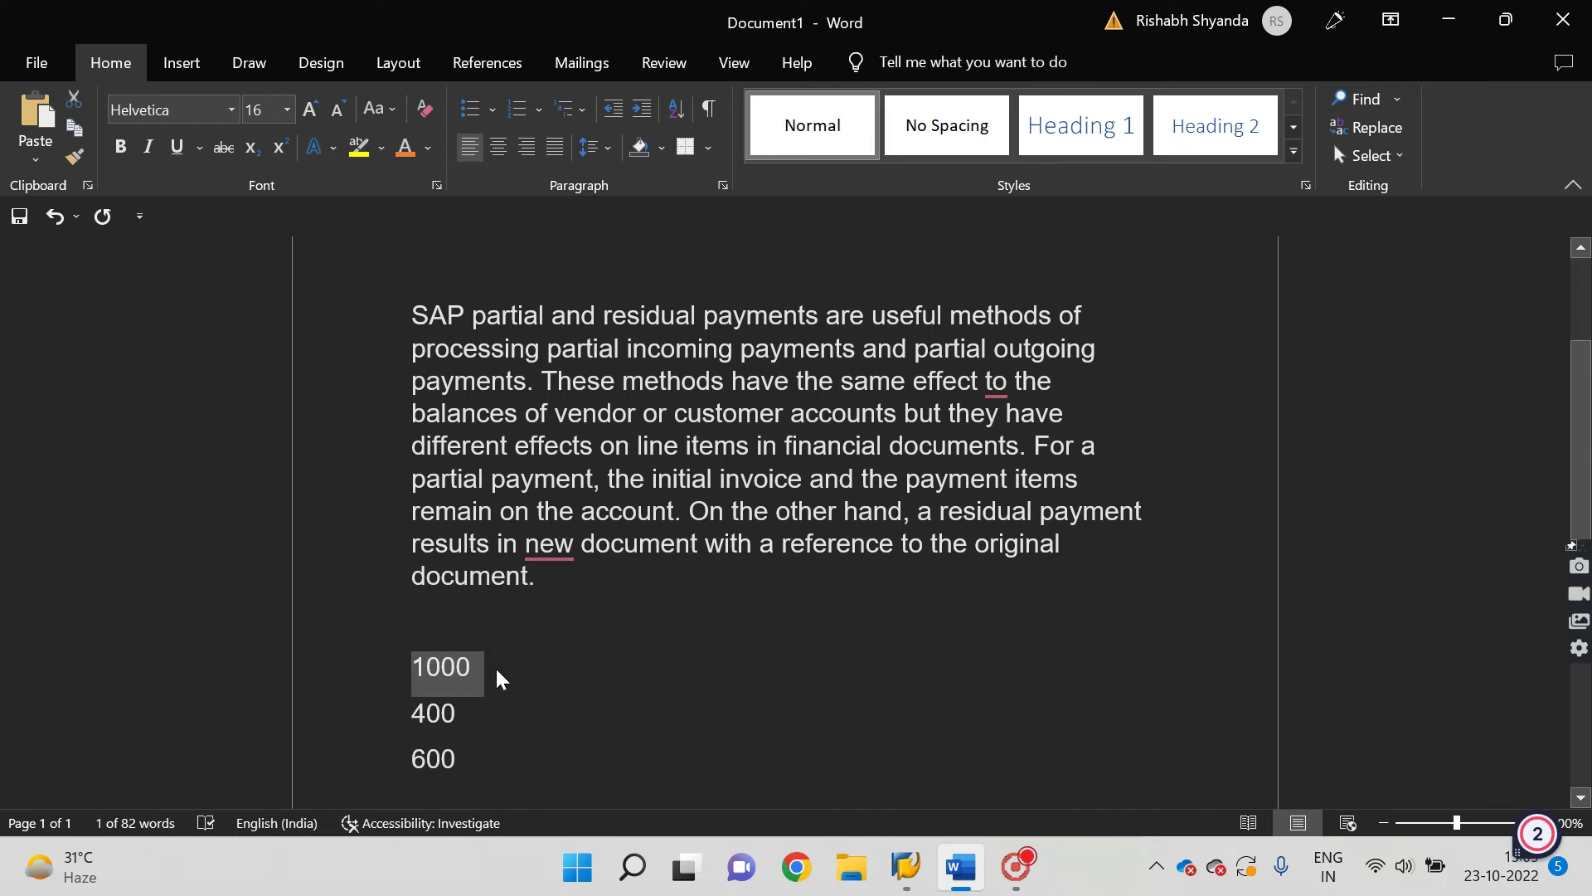
pyautogui.click(497, 676)
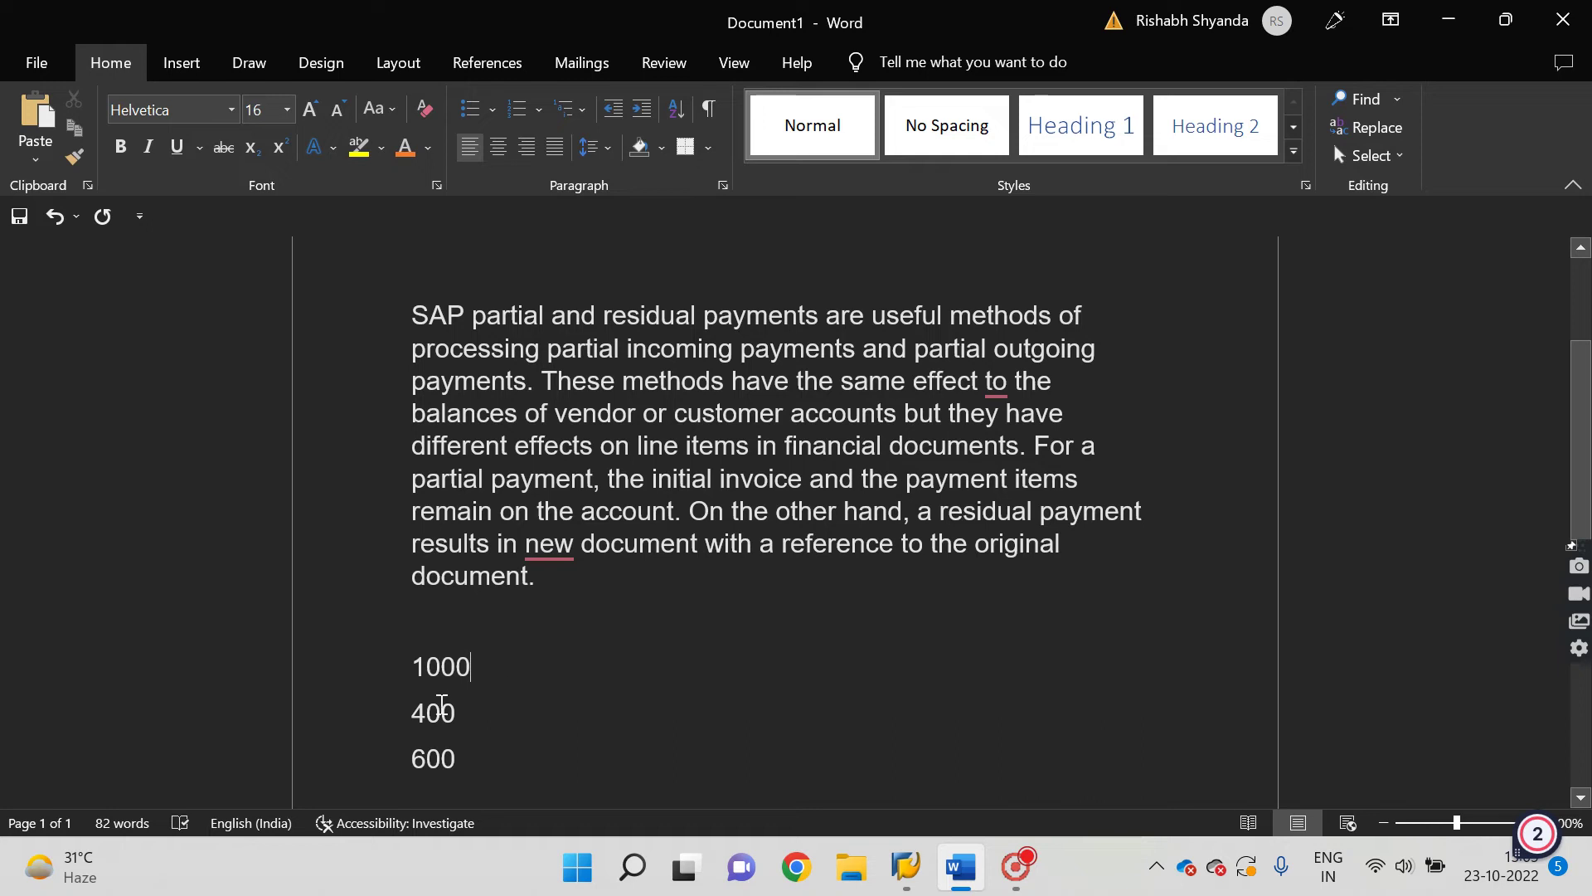
pyautogui.moveTo(403, 710); pyautogui.dragTo(479, 721)
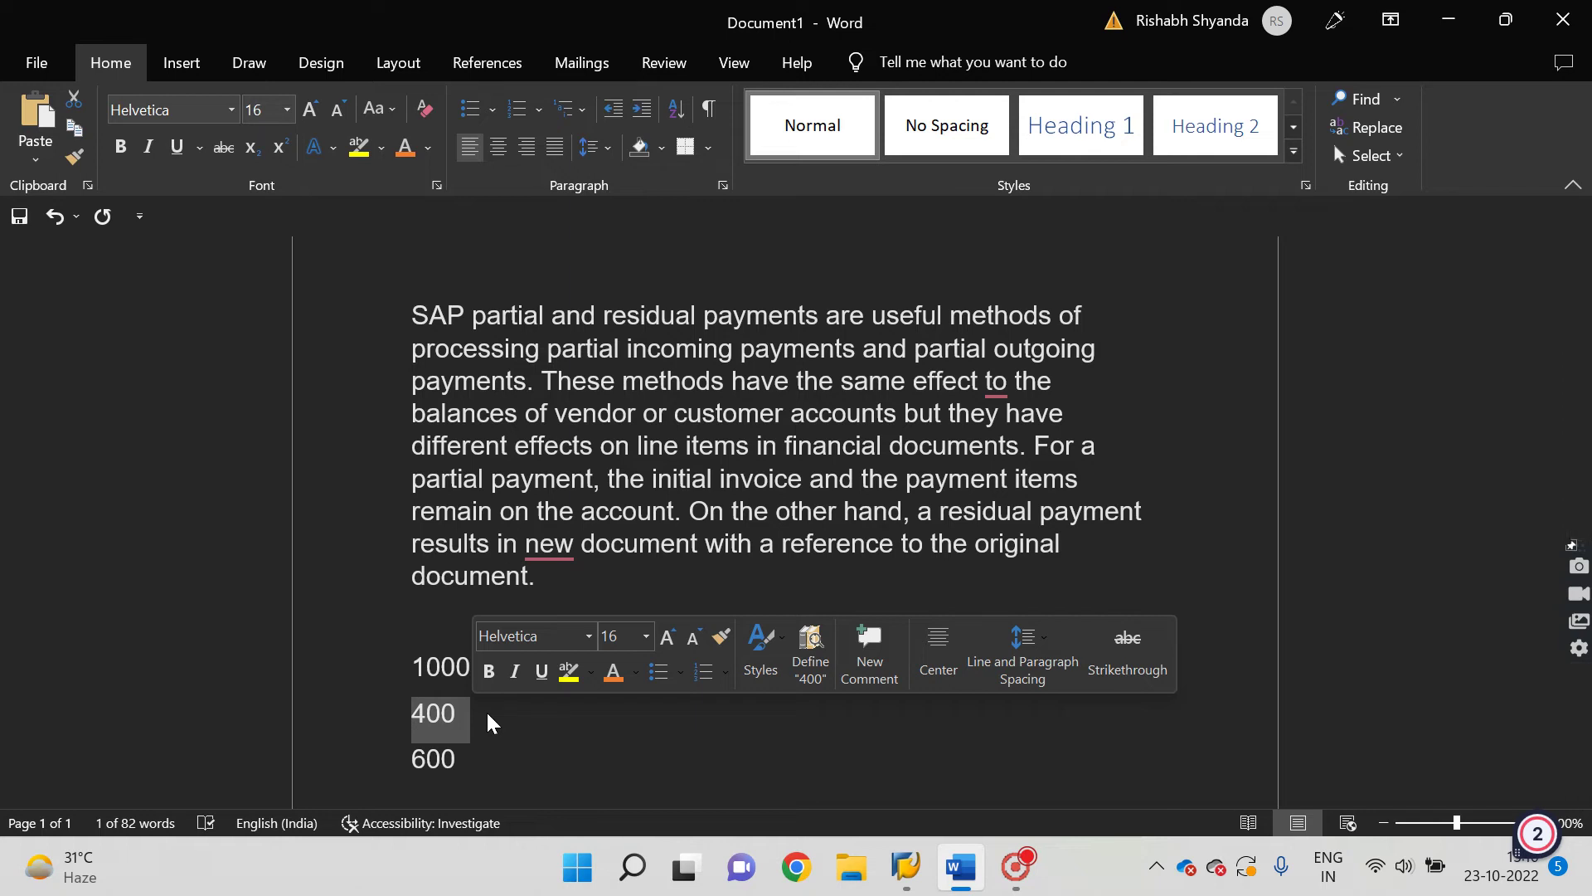
pyautogui.click(490, 723)
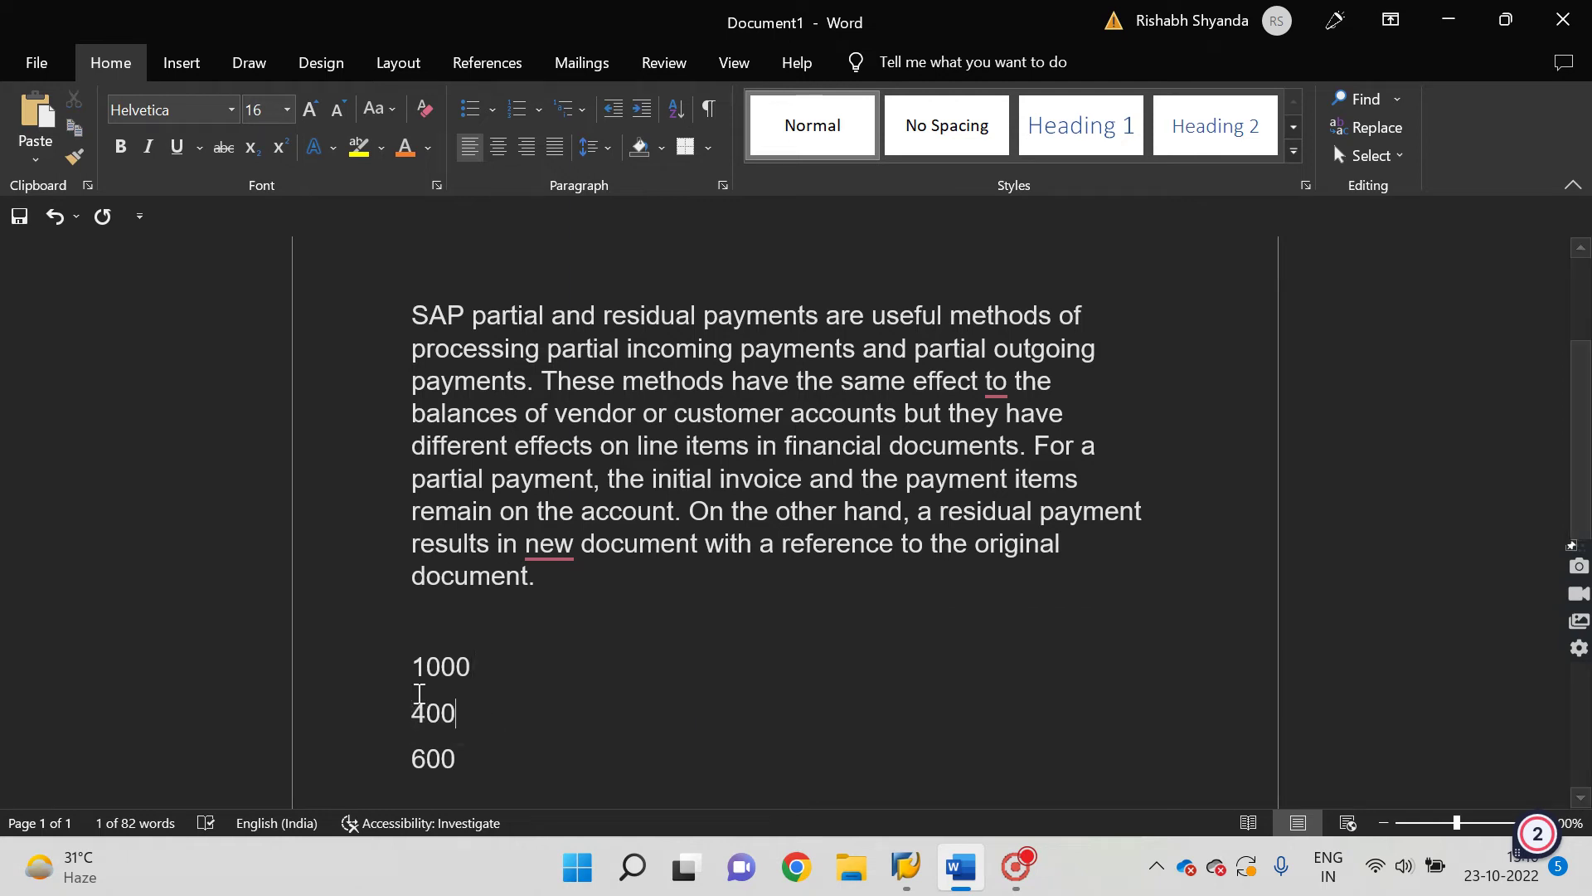
pyautogui.moveTo(415, 618); pyautogui.dragTo(466, 730)
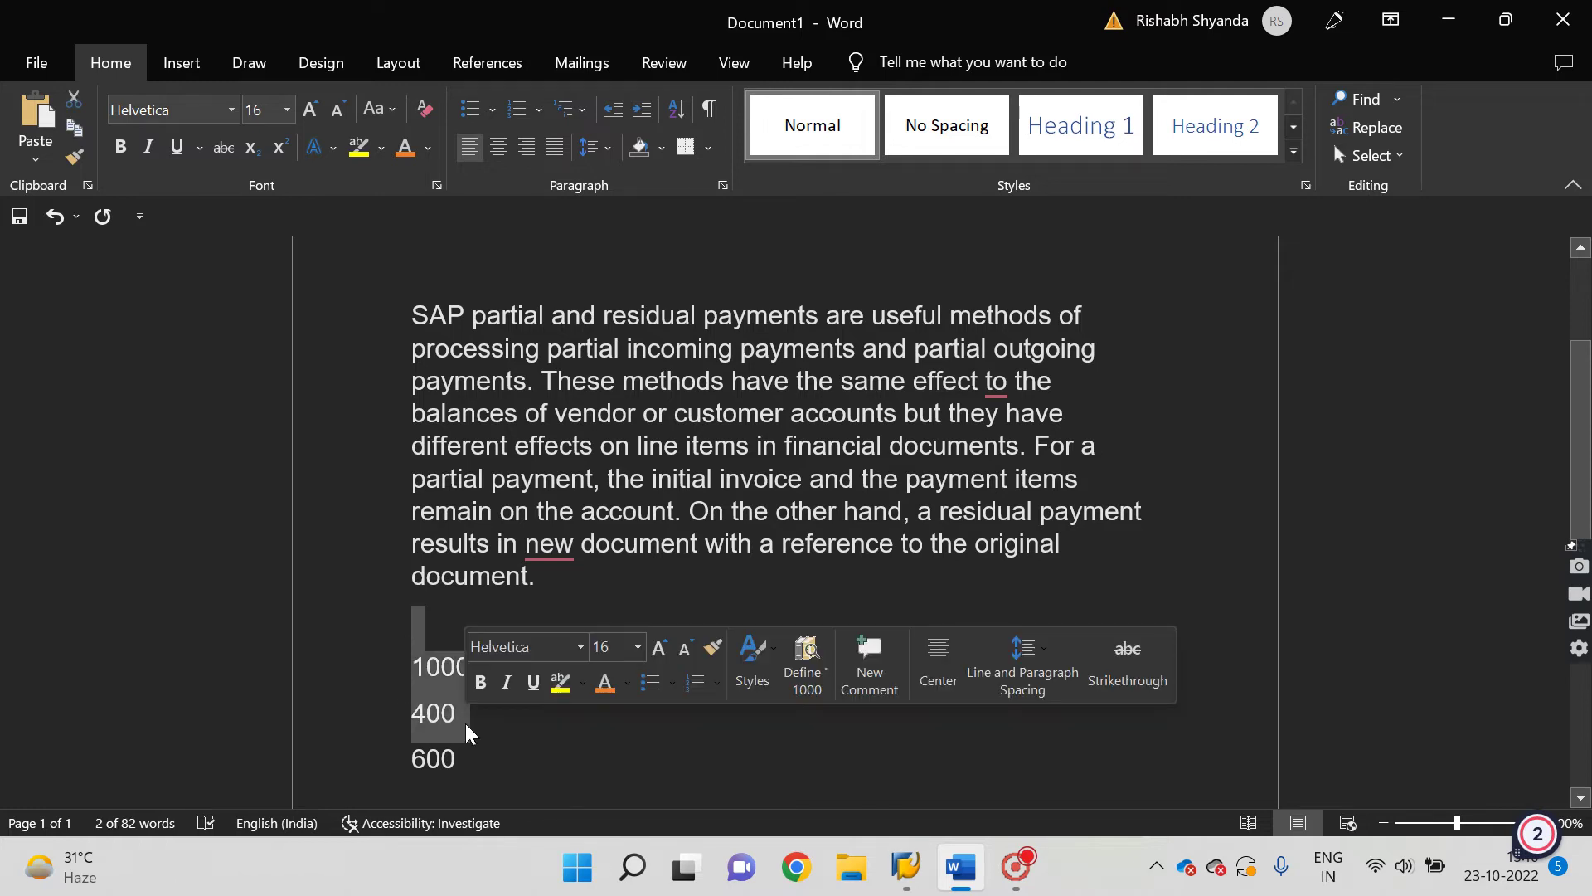
pyautogui.click(466, 730)
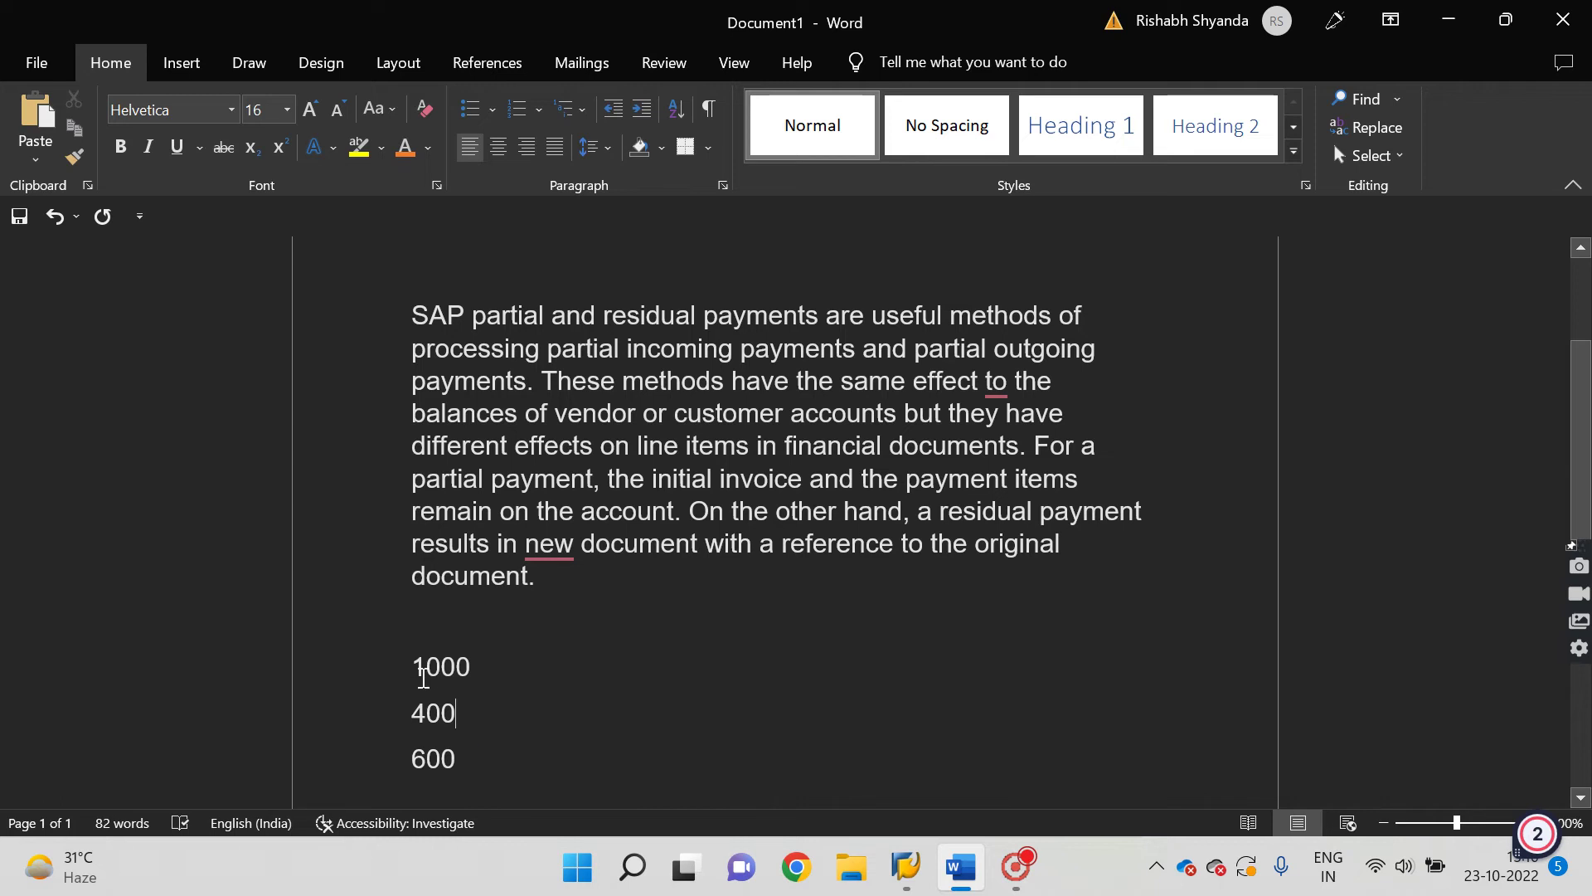
pyautogui.moveTo(402, 757); pyautogui.dragTo(463, 771)
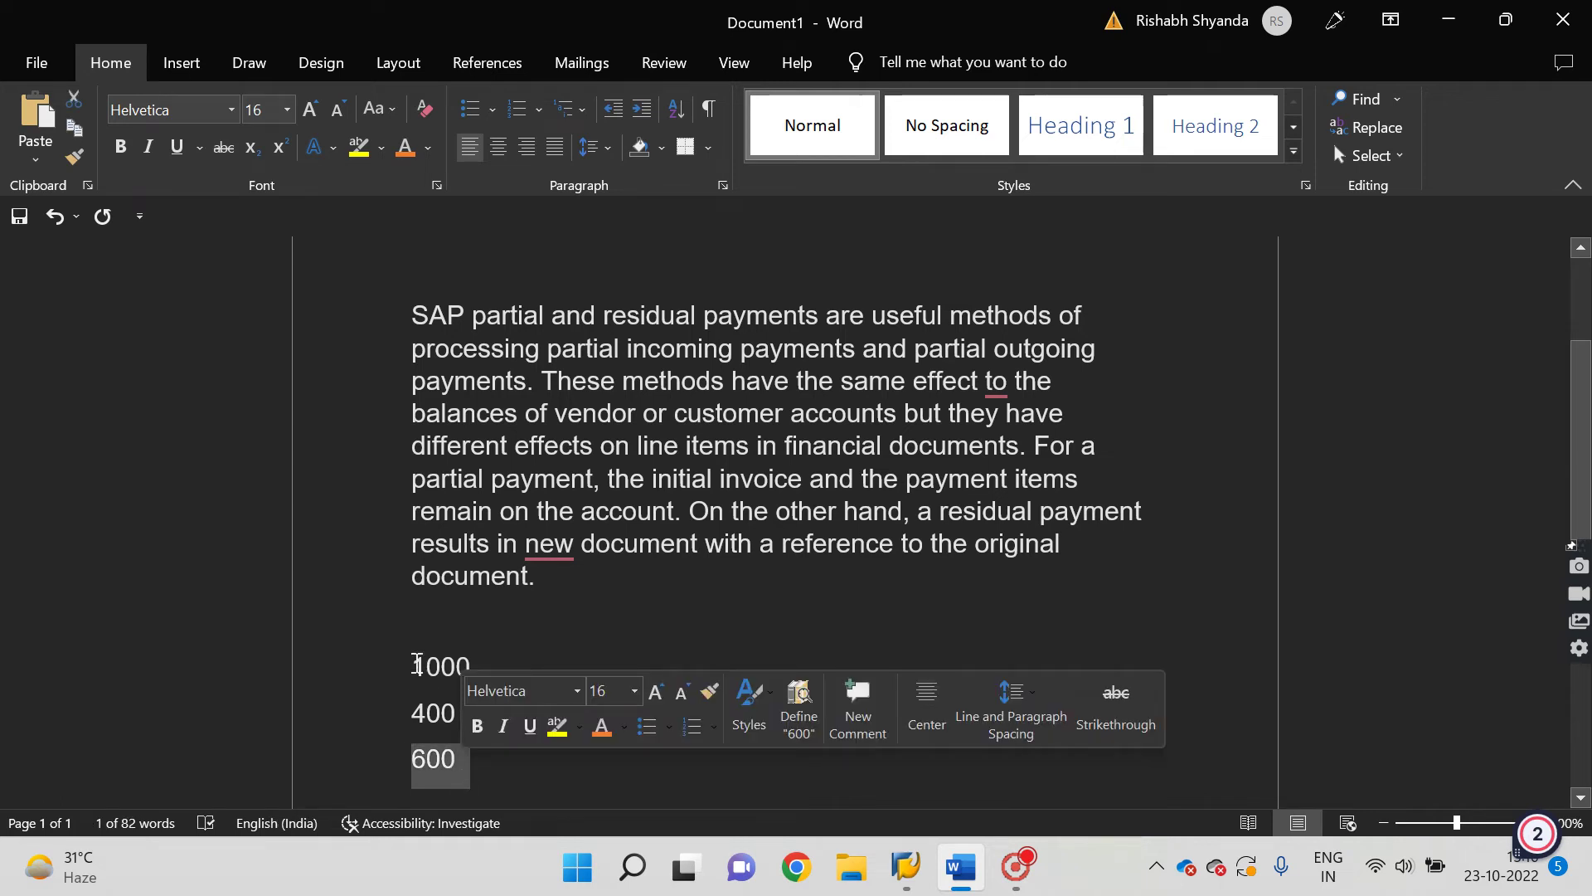
pyautogui.moveTo(412, 665); pyautogui.dragTo(470, 778)
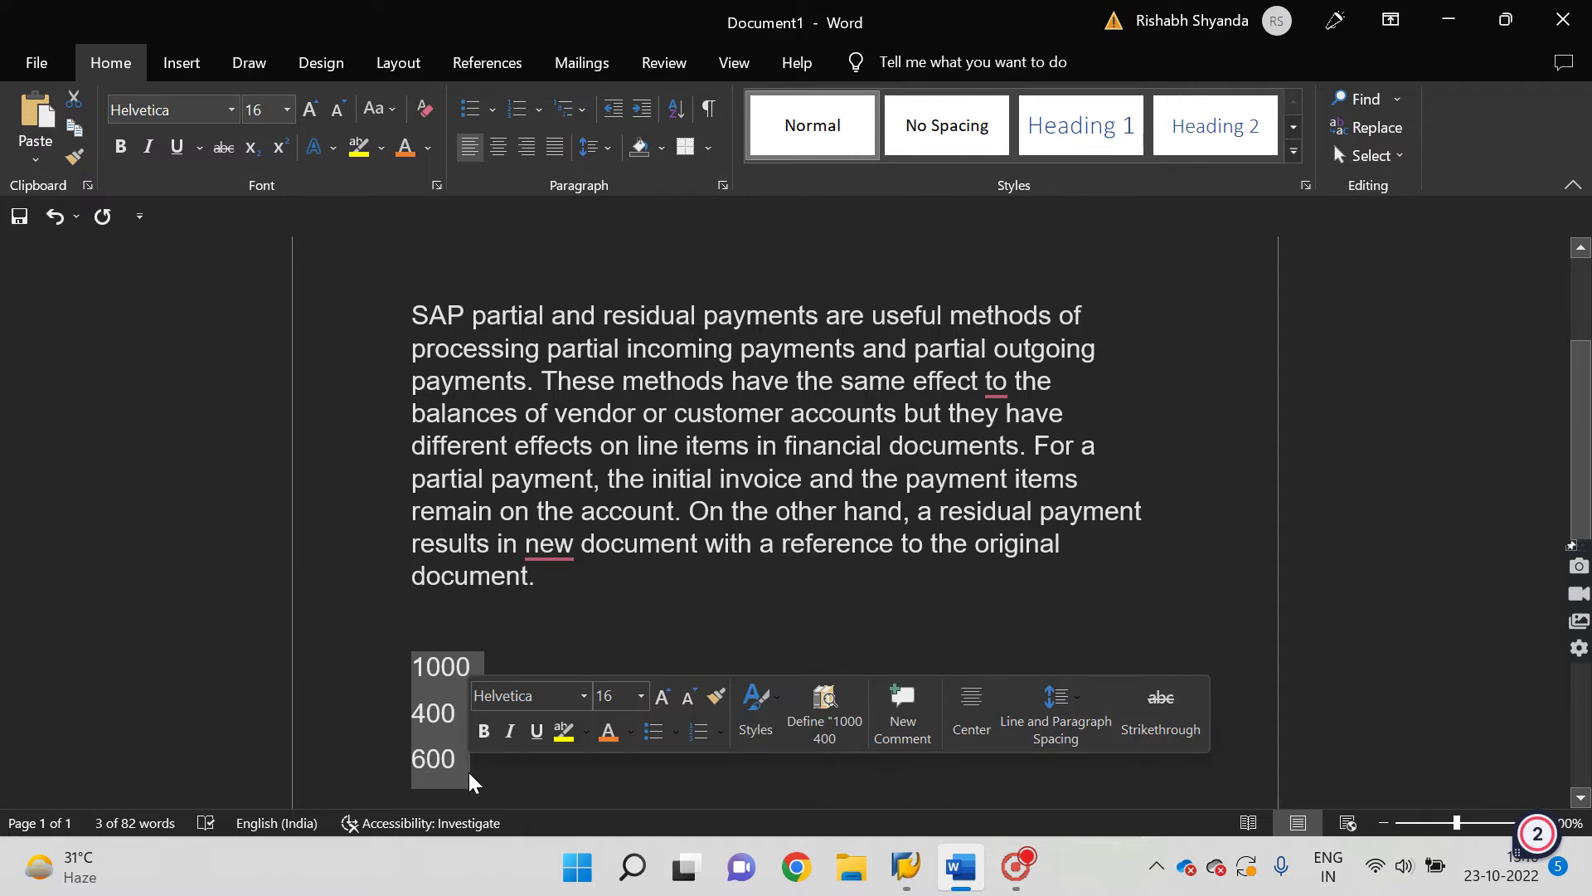
pyautogui.click(489, 783)
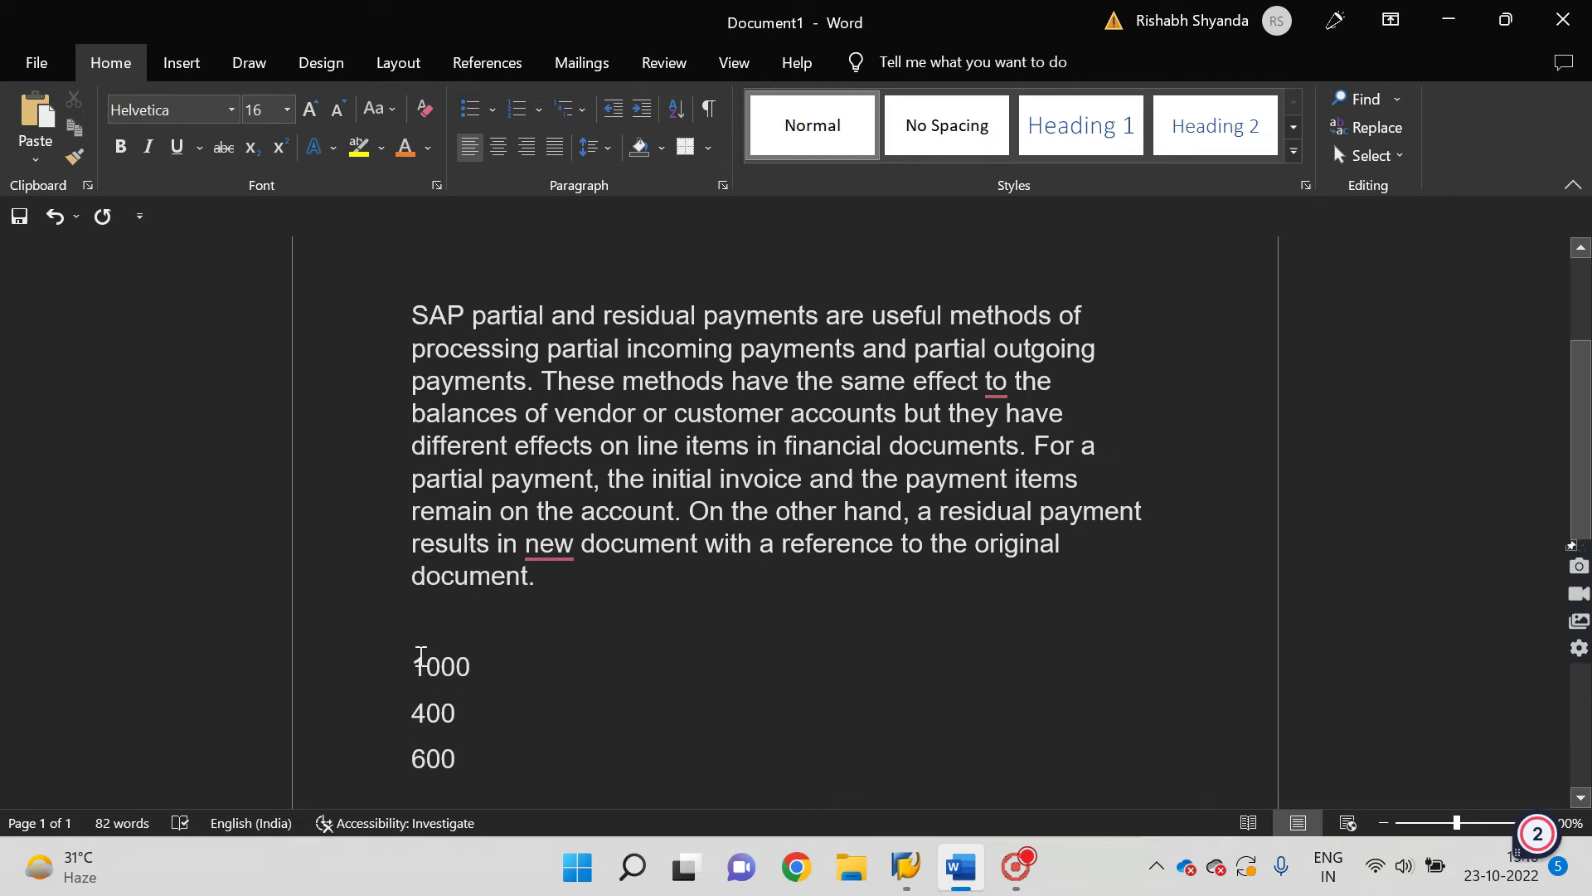
pyautogui.moveTo(420, 659); pyautogui.dragTo(470, 785)
pyautogui.click(566, 788)
pyautogui.moveTo(601, 315); pyautogui.dragTo(696, 320)
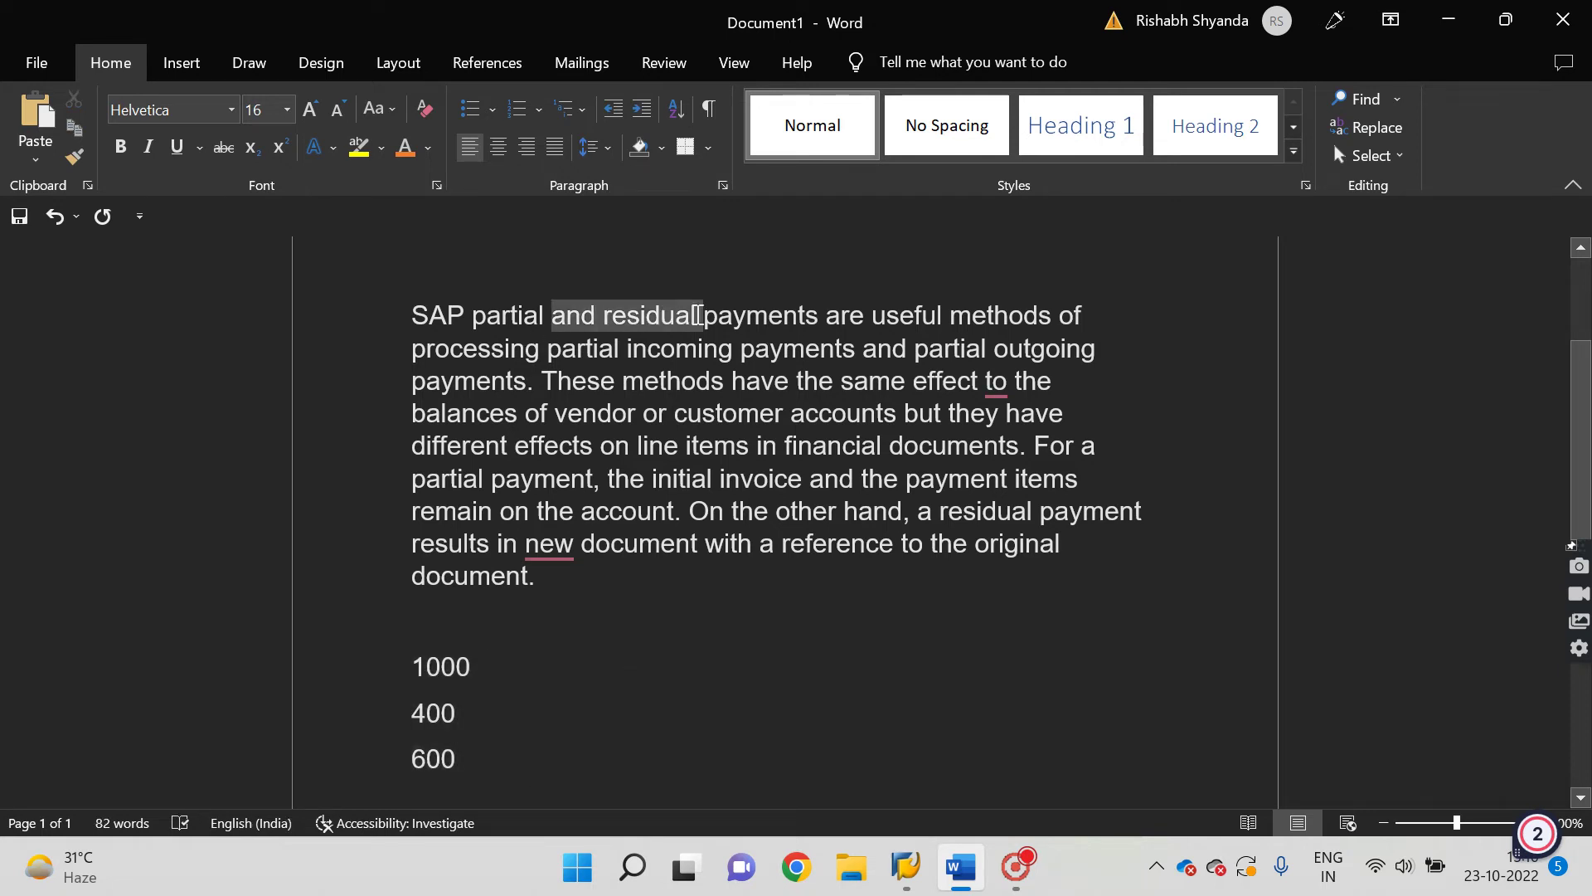
pyautogui.click(642, 685)
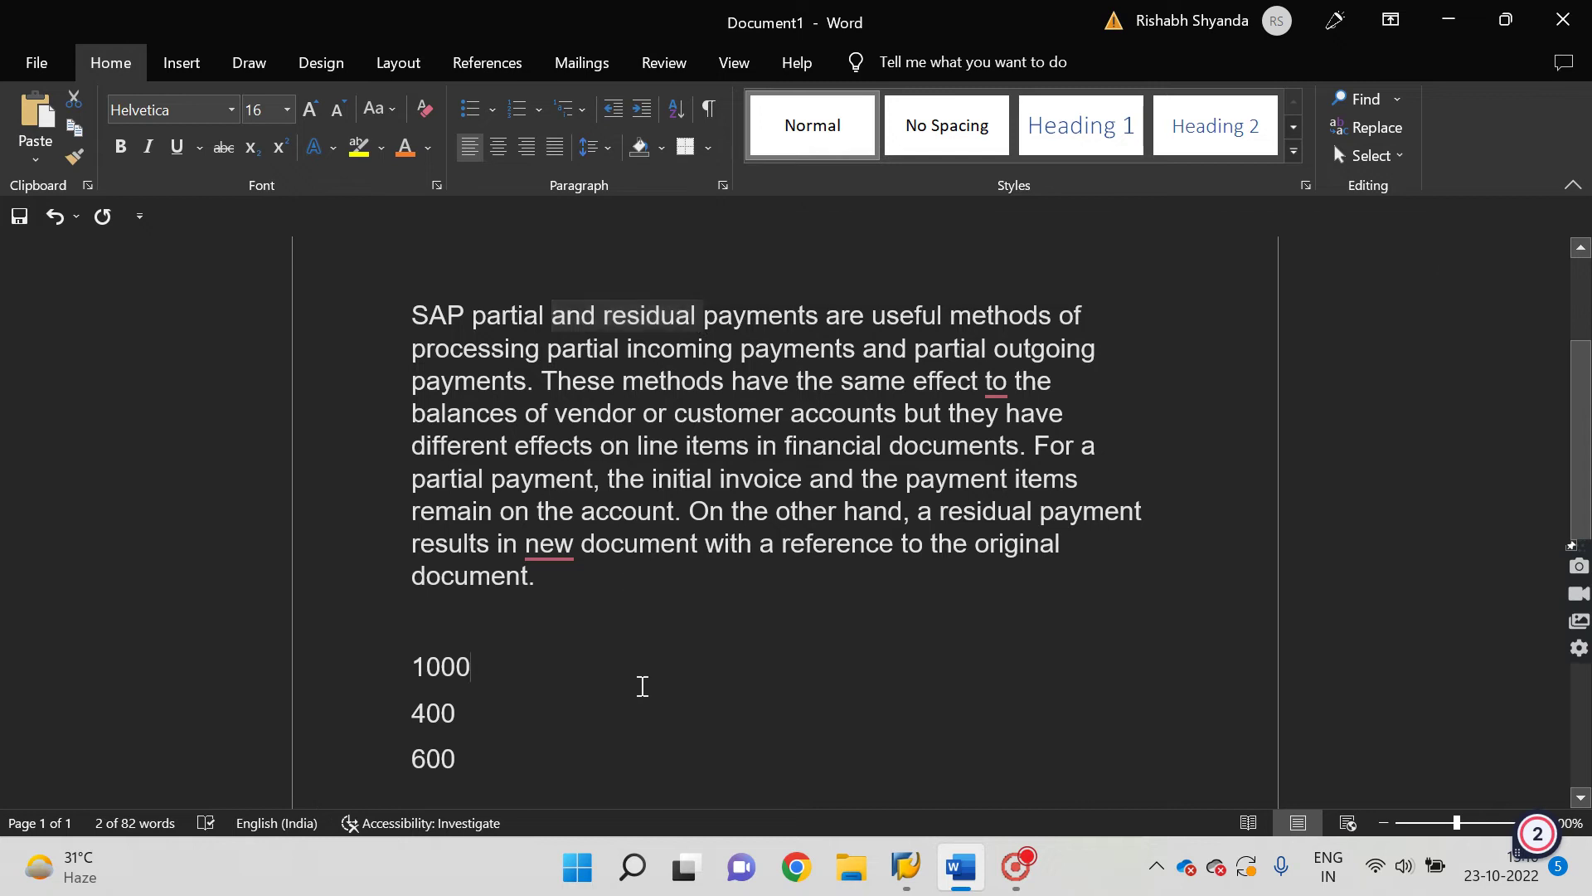
pyautogui.click(485, 323)
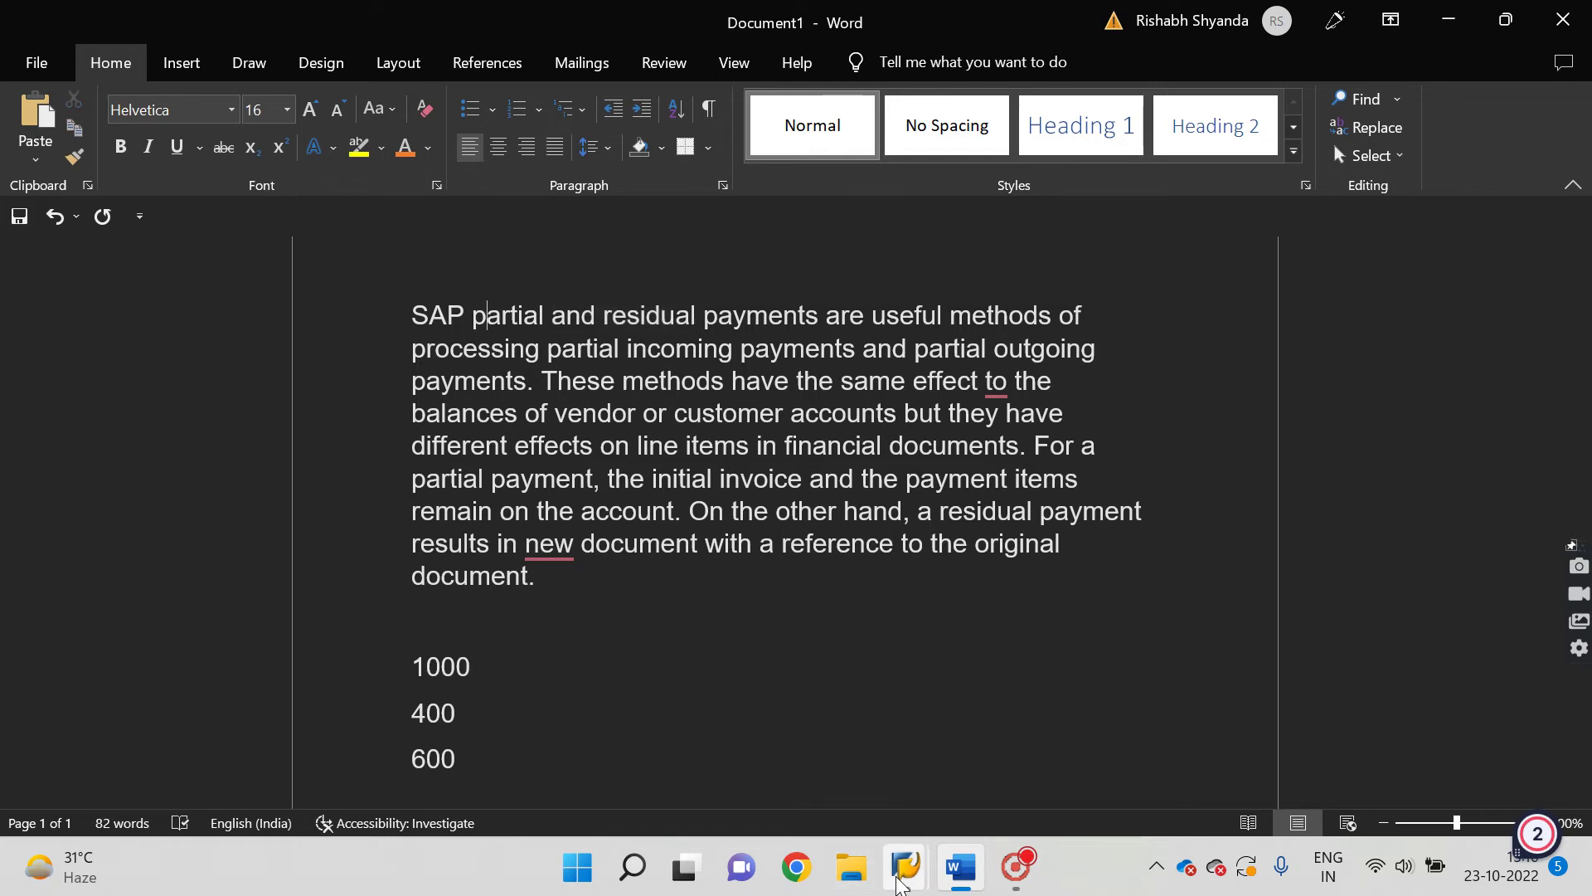
# Switch to the SAP Easy Access window and start transaction FB60 for entering a vendor invoice
pyautogui.moveTo(906, 869)
pyautogui.click(931, 760)
pyautogui.click(116, 77)
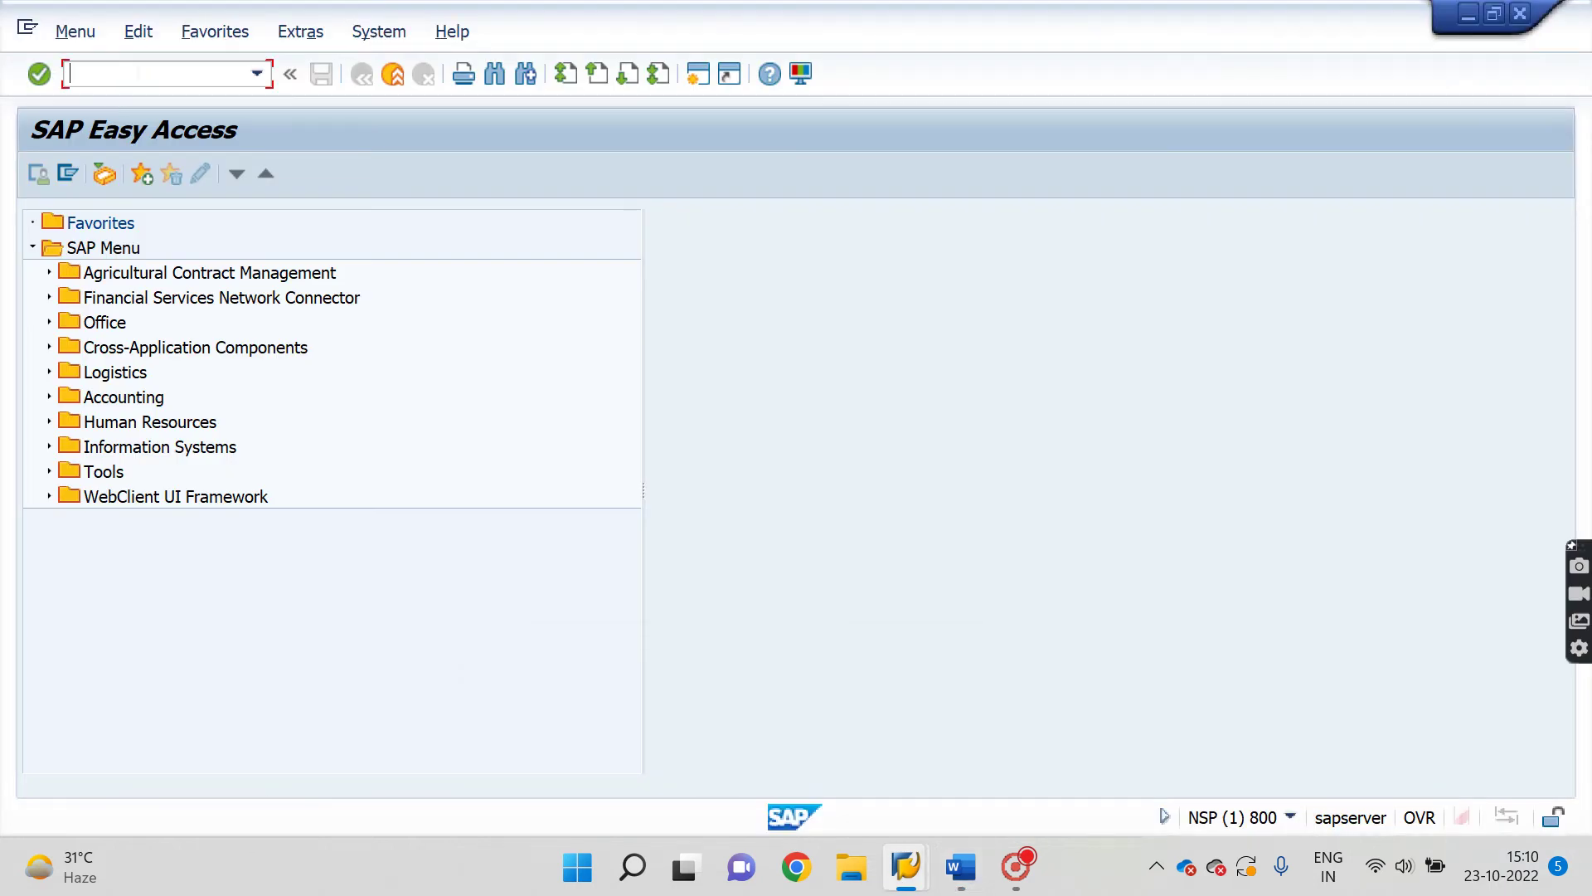
pyautogui.write('fb5')
pyautogui.press('BackSpace')
pyautogui.write('60')
pyautogui.press('Return')
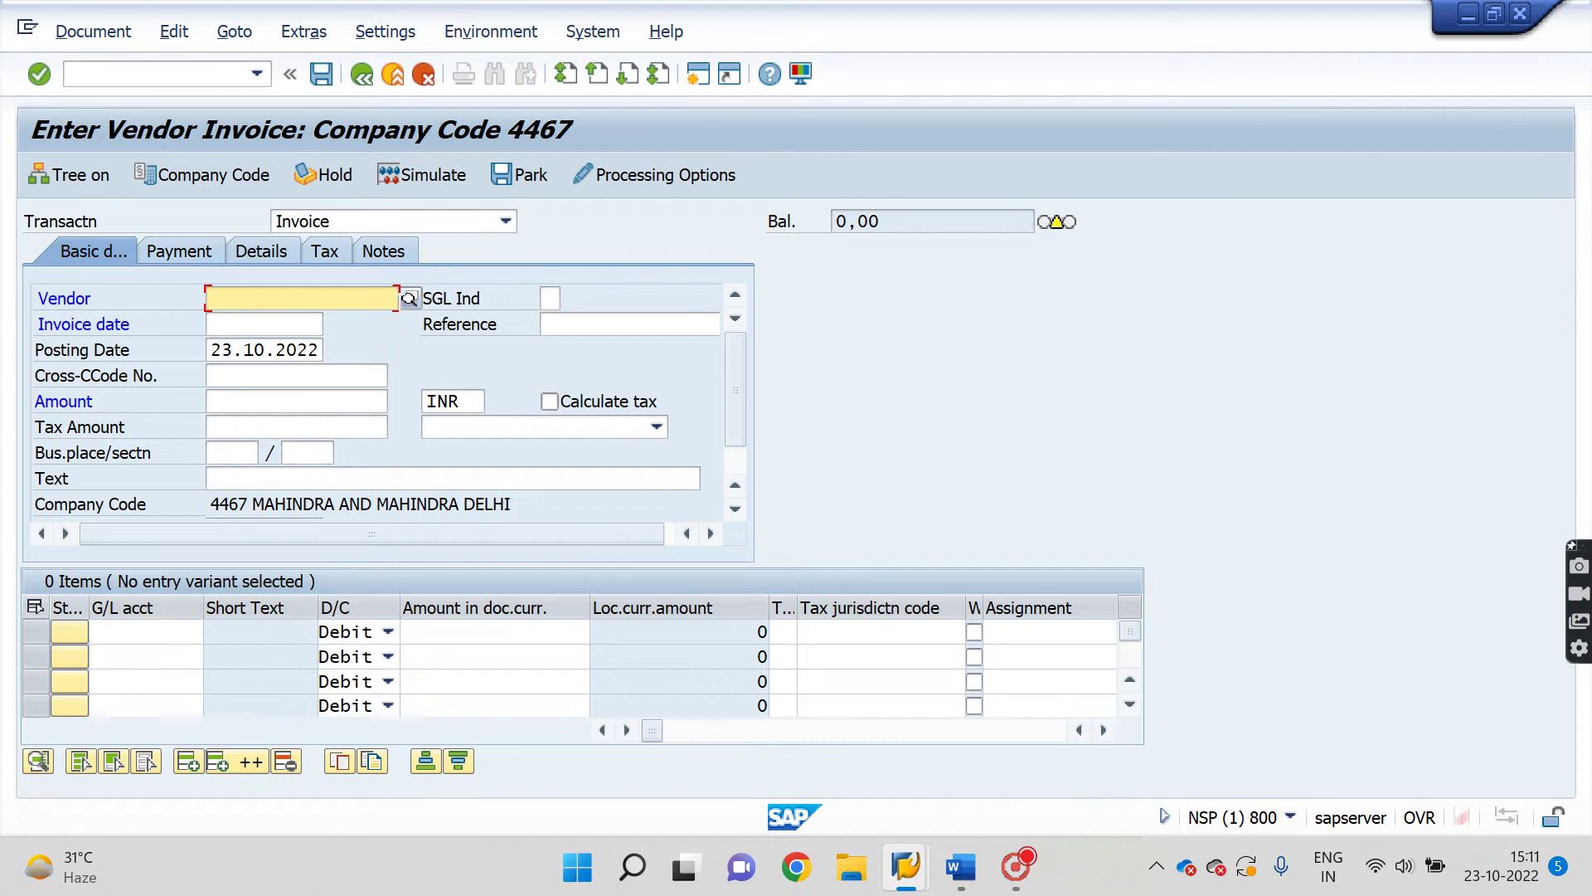
# Look up the vendors of company code 4467 and choose WIPRO LTD as the invoice's vendor
pyautogui.click(408, 298)
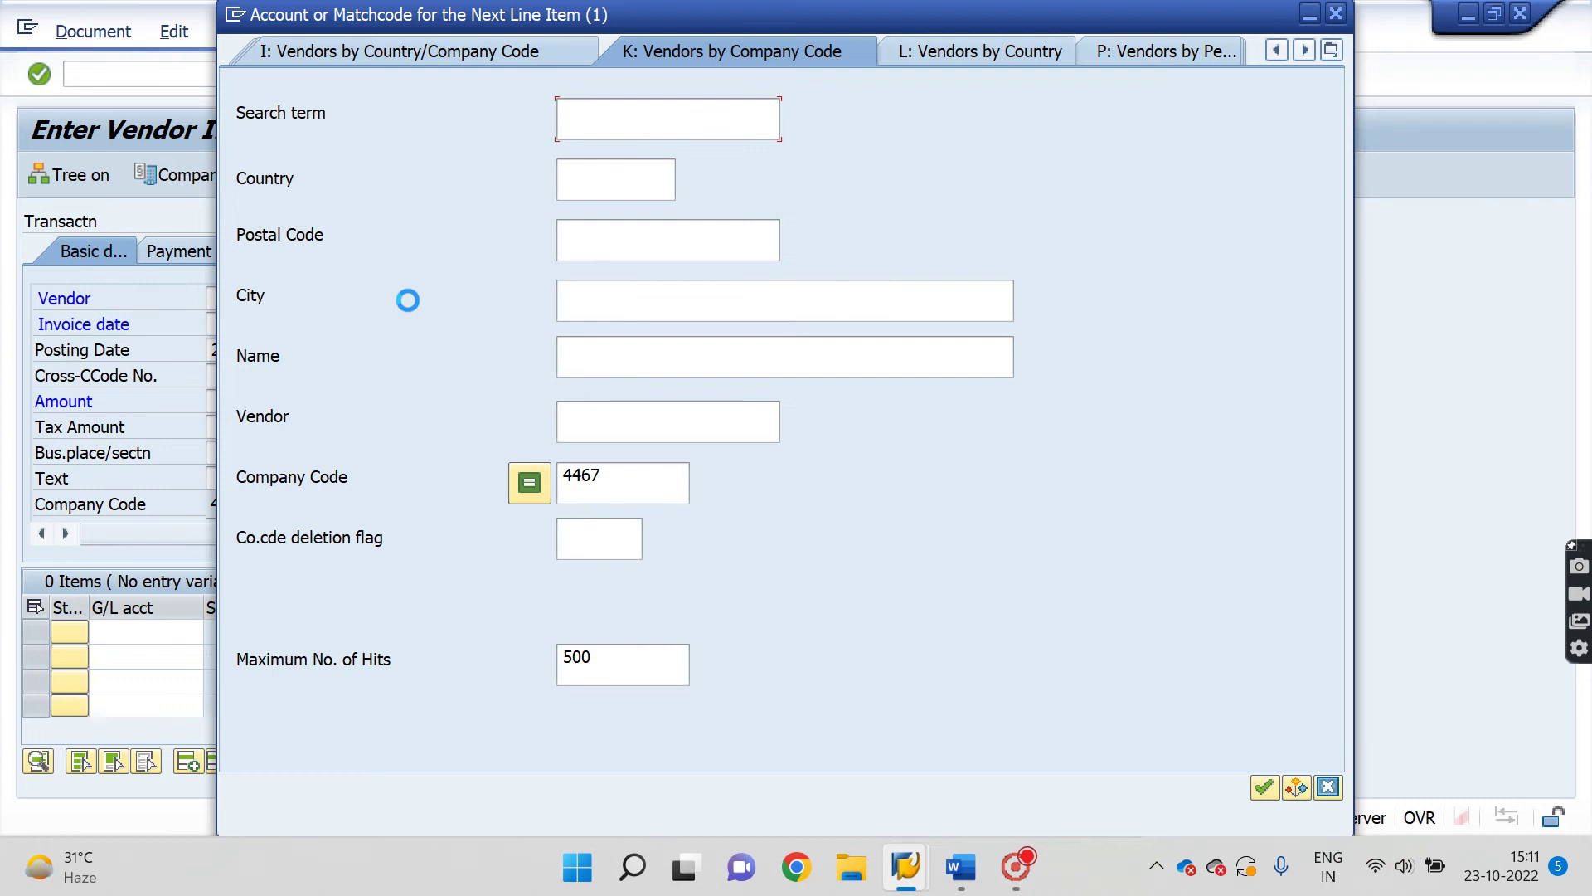
pyautogui.press('Return')
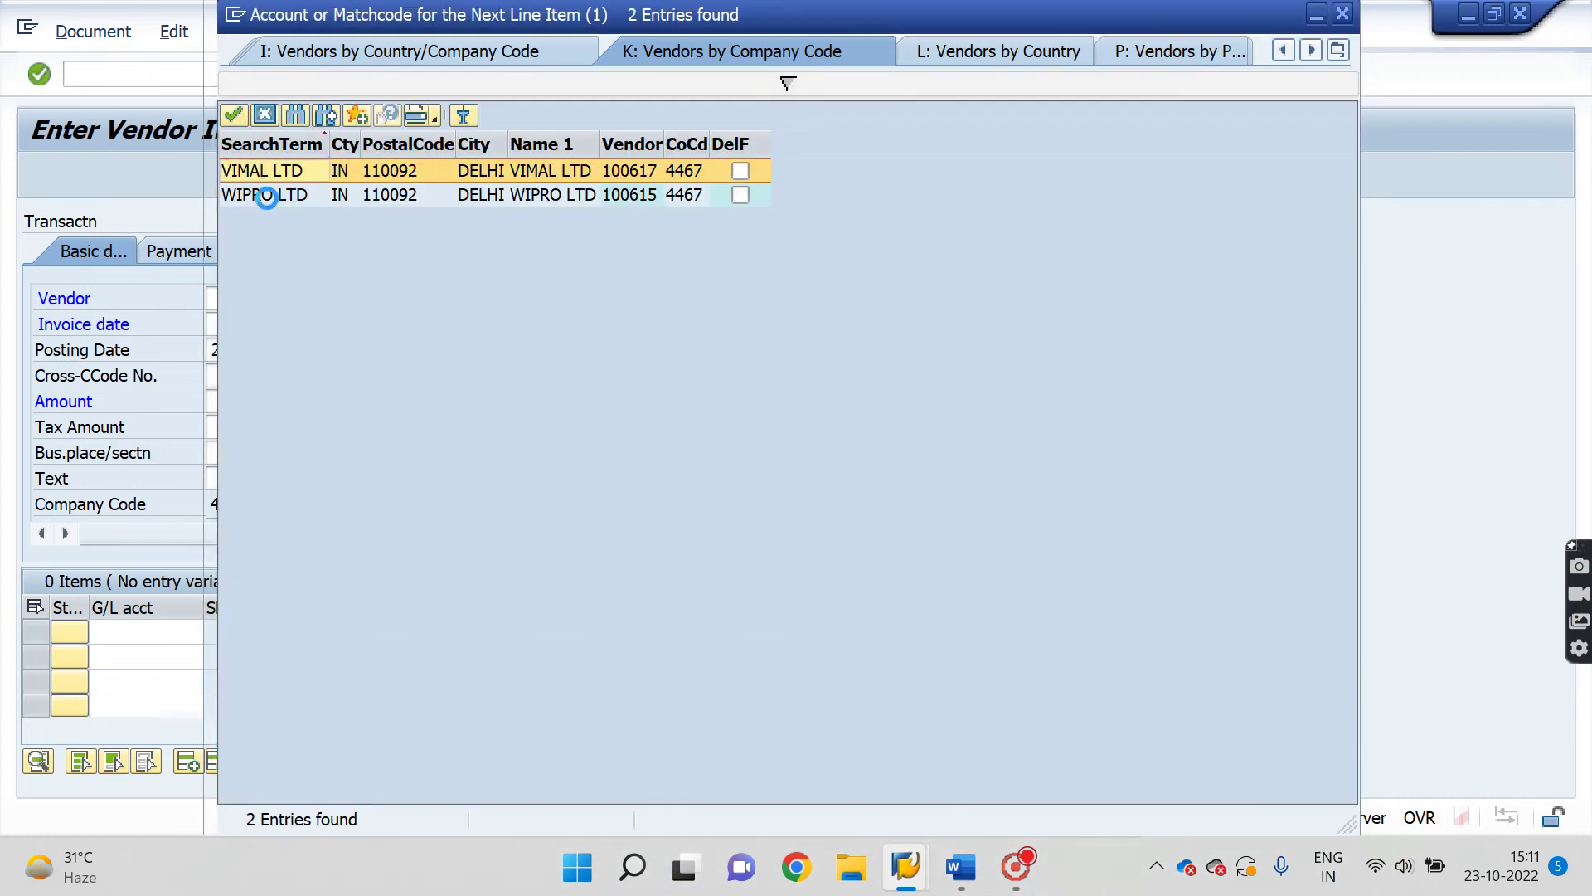
pyautogui.doubleClick(267, 196)
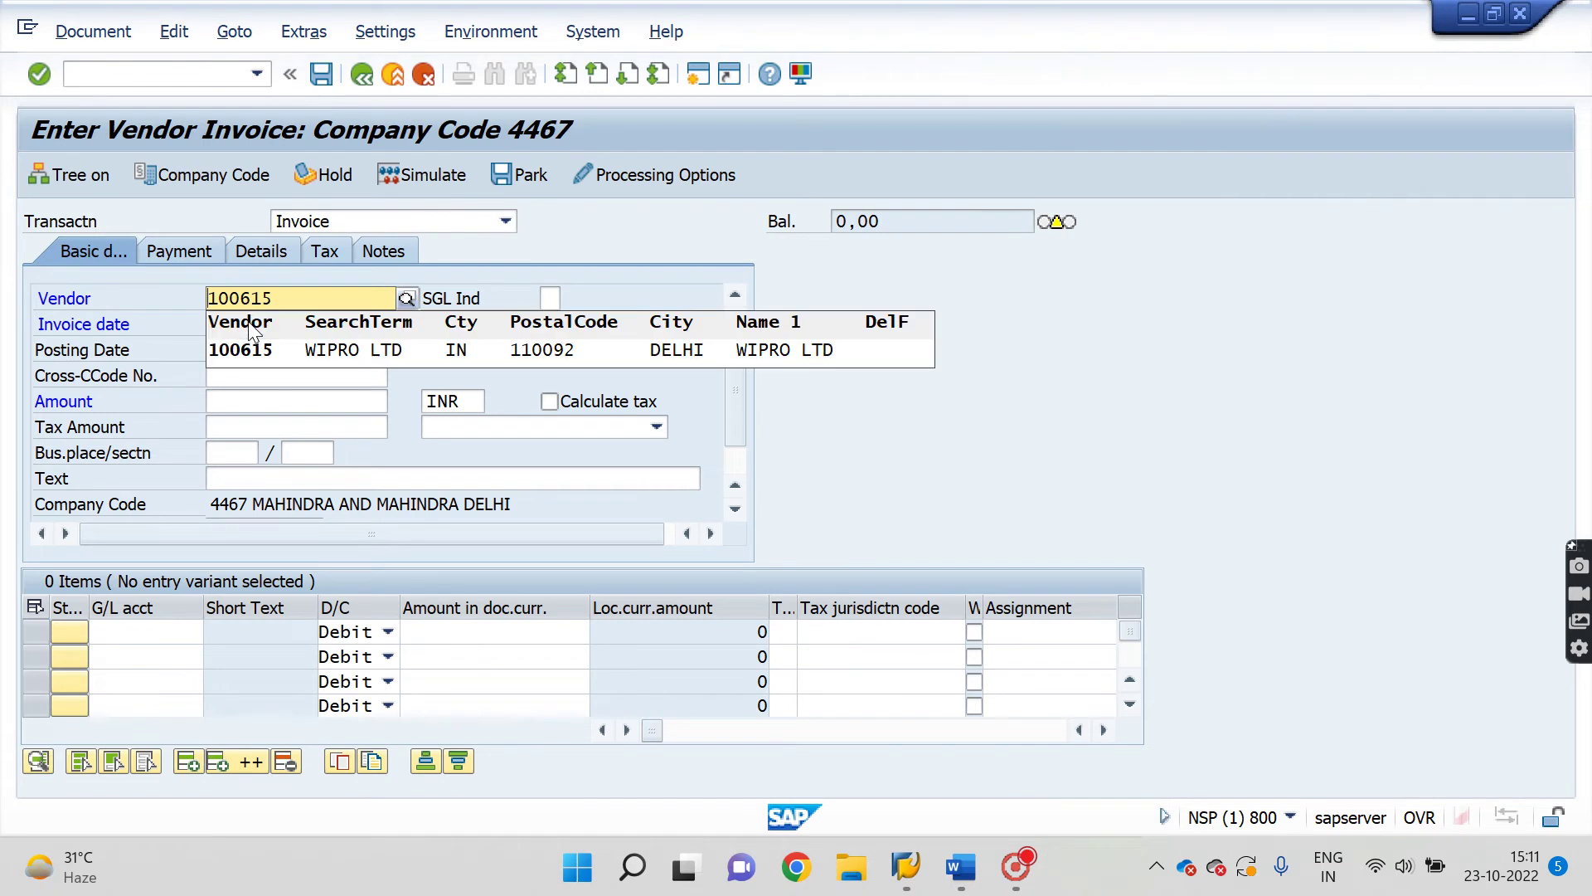
pyautogui.click(273, 347)
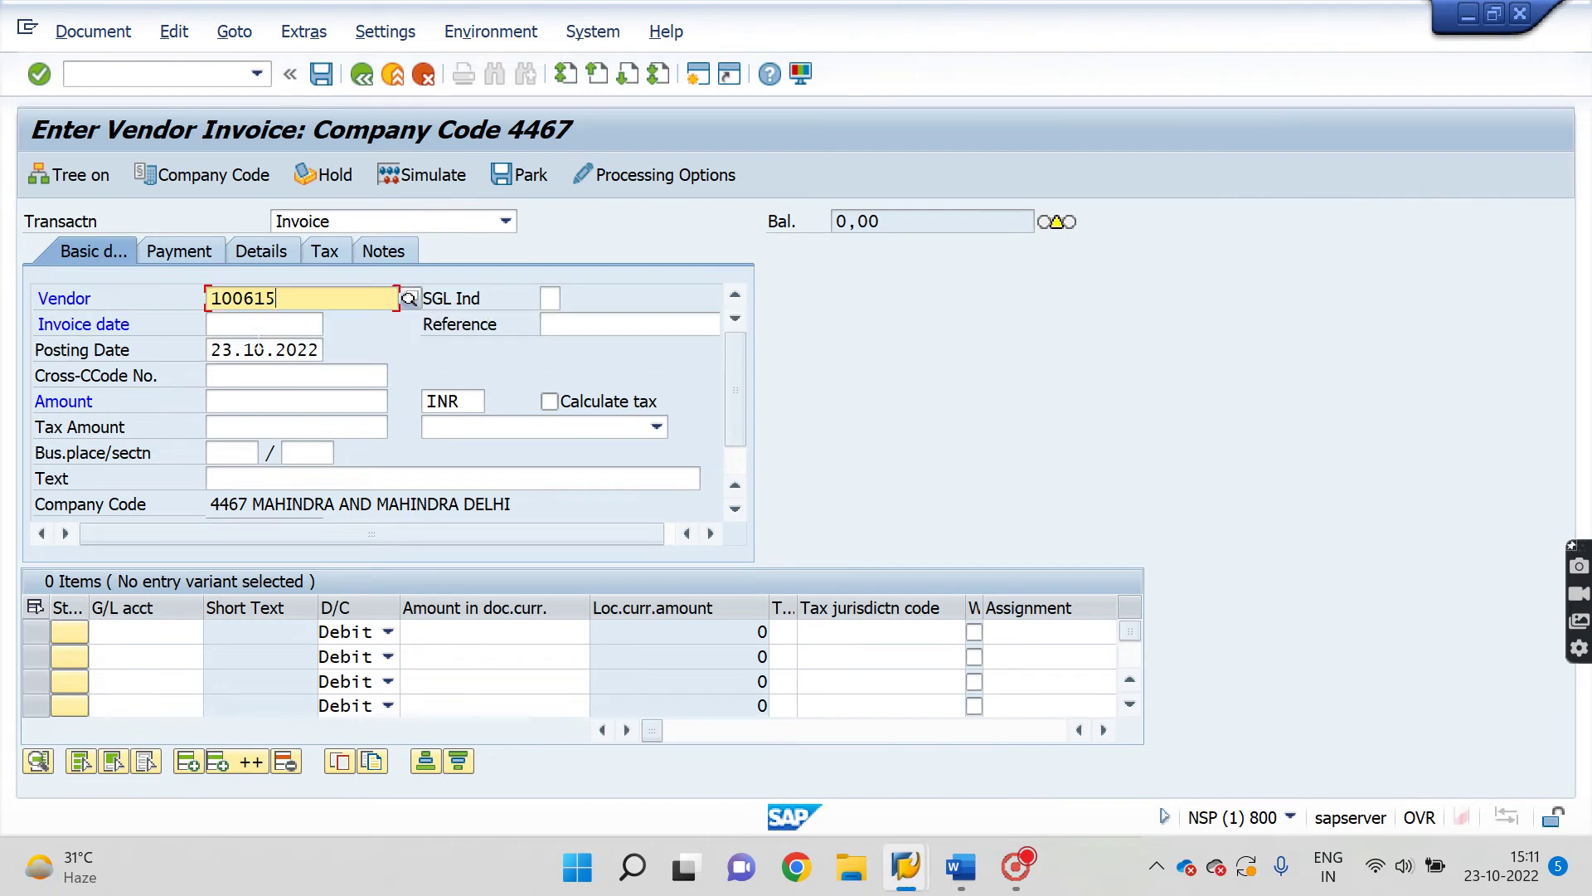
# Enter 23.10.2022 as both the posting date and the invoice date
pyautogui.click(244, 350)
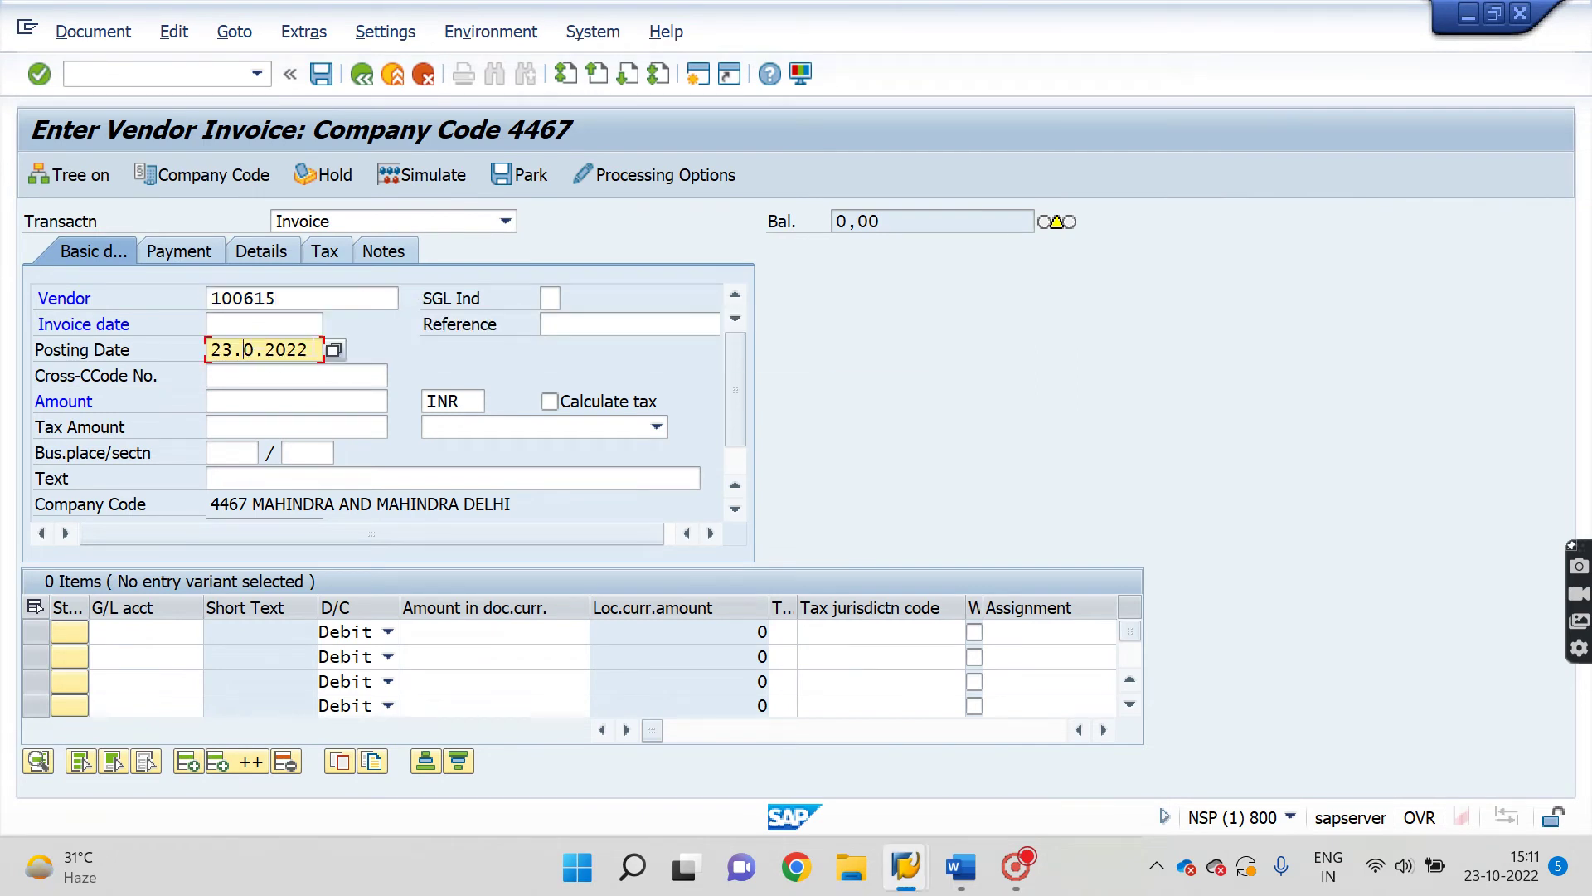
pyautogui.write('1')
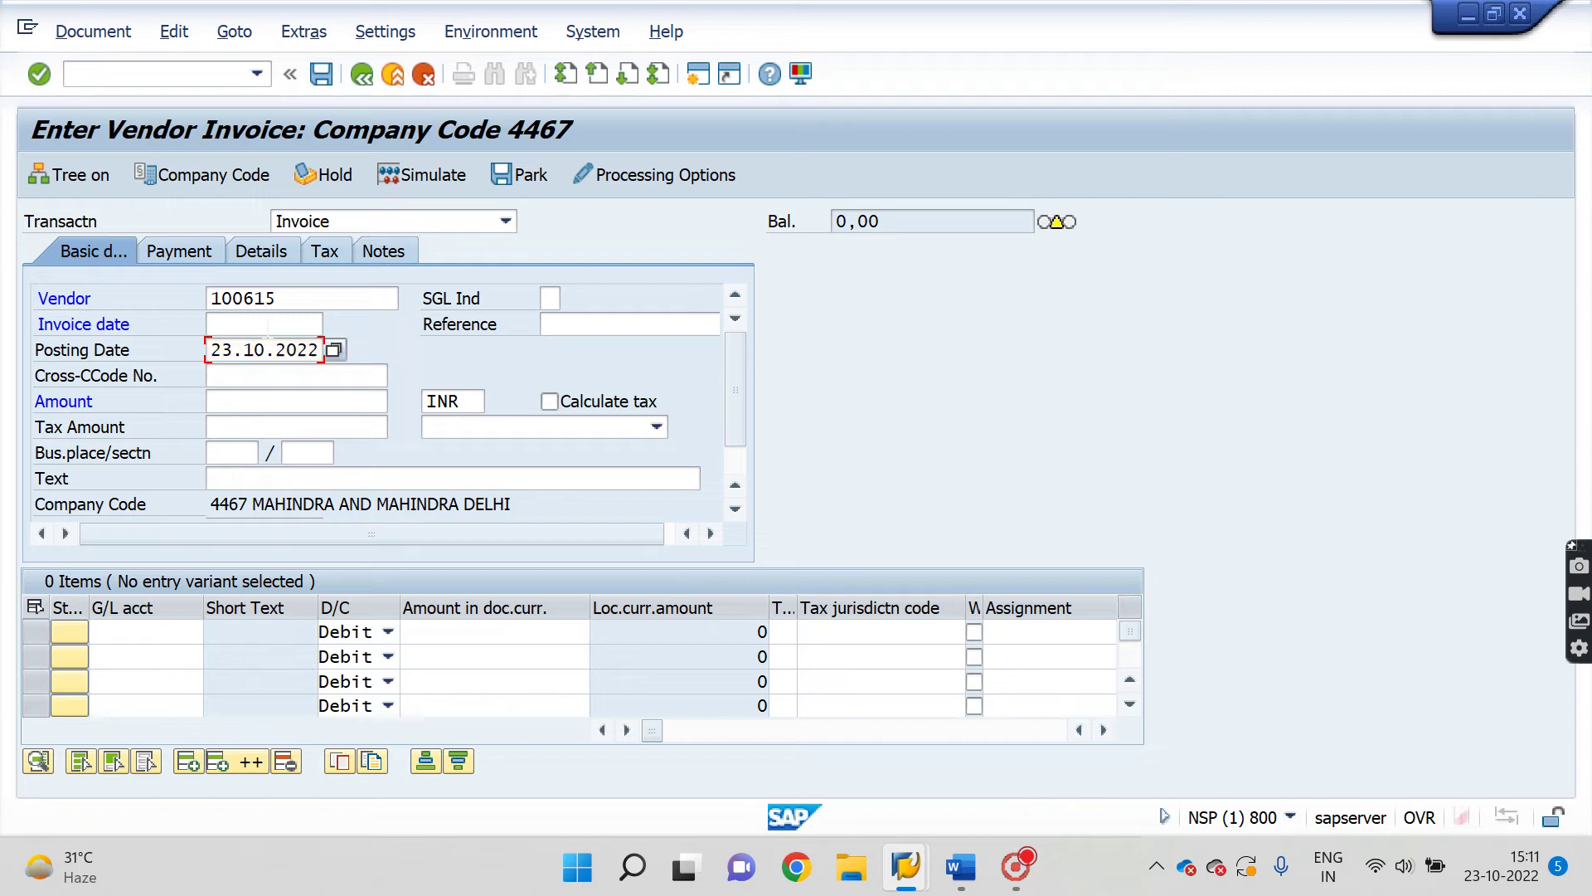
pyautogui.click(294, 323)
pyautogui.click(282, 345)
# Set the invoice amount to 100000 INR
pyautogui.press('Down')
pyautogui.press('Down')
pyautogui.press('Down')
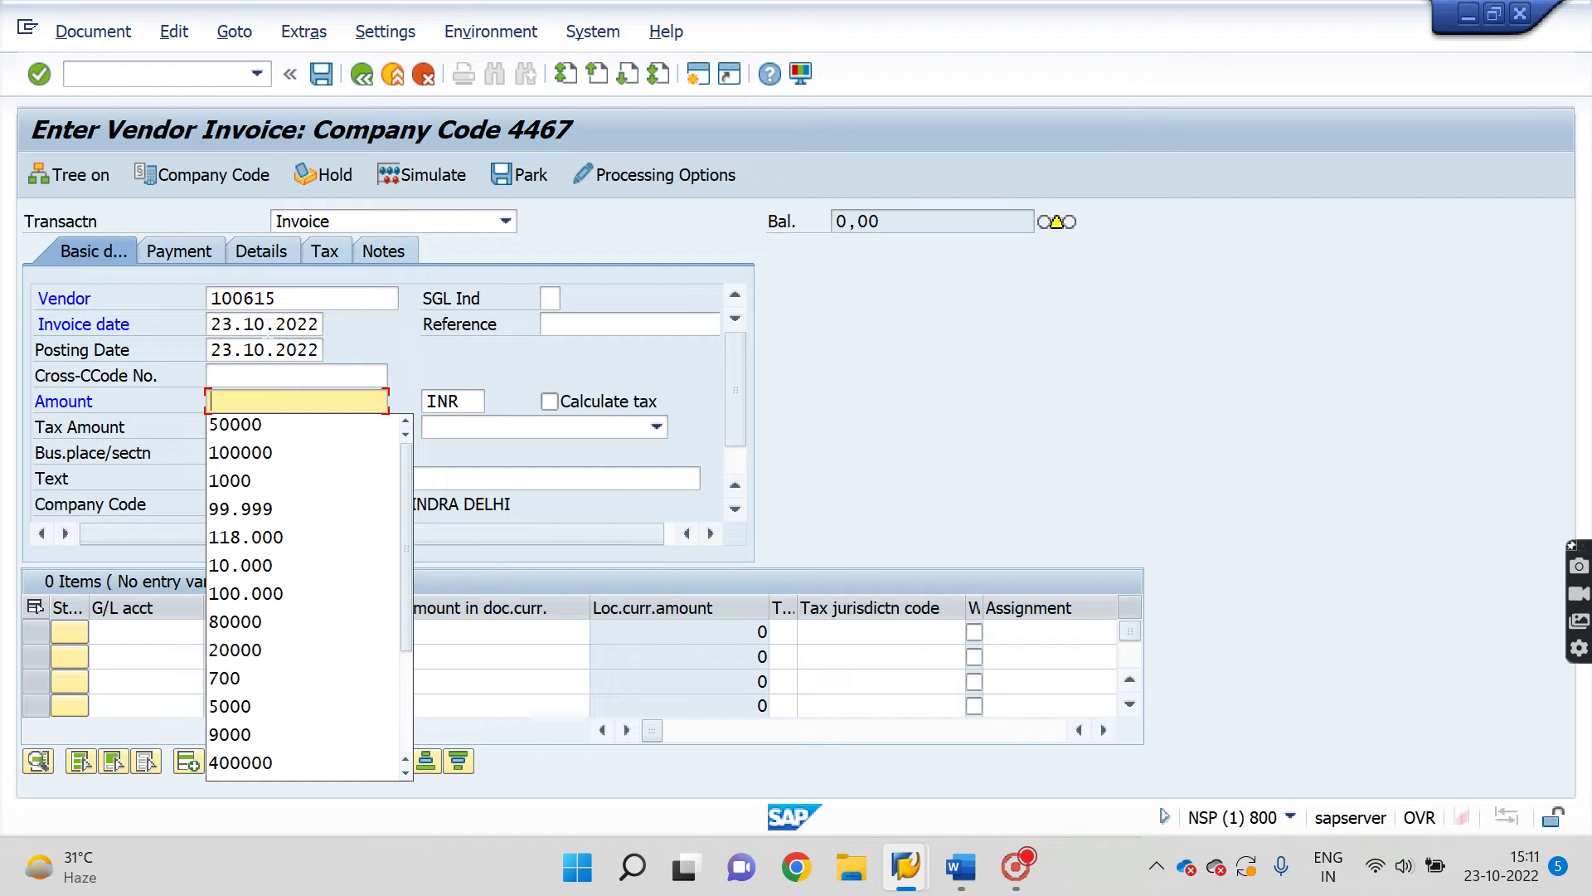
pyautogui.press('Down')
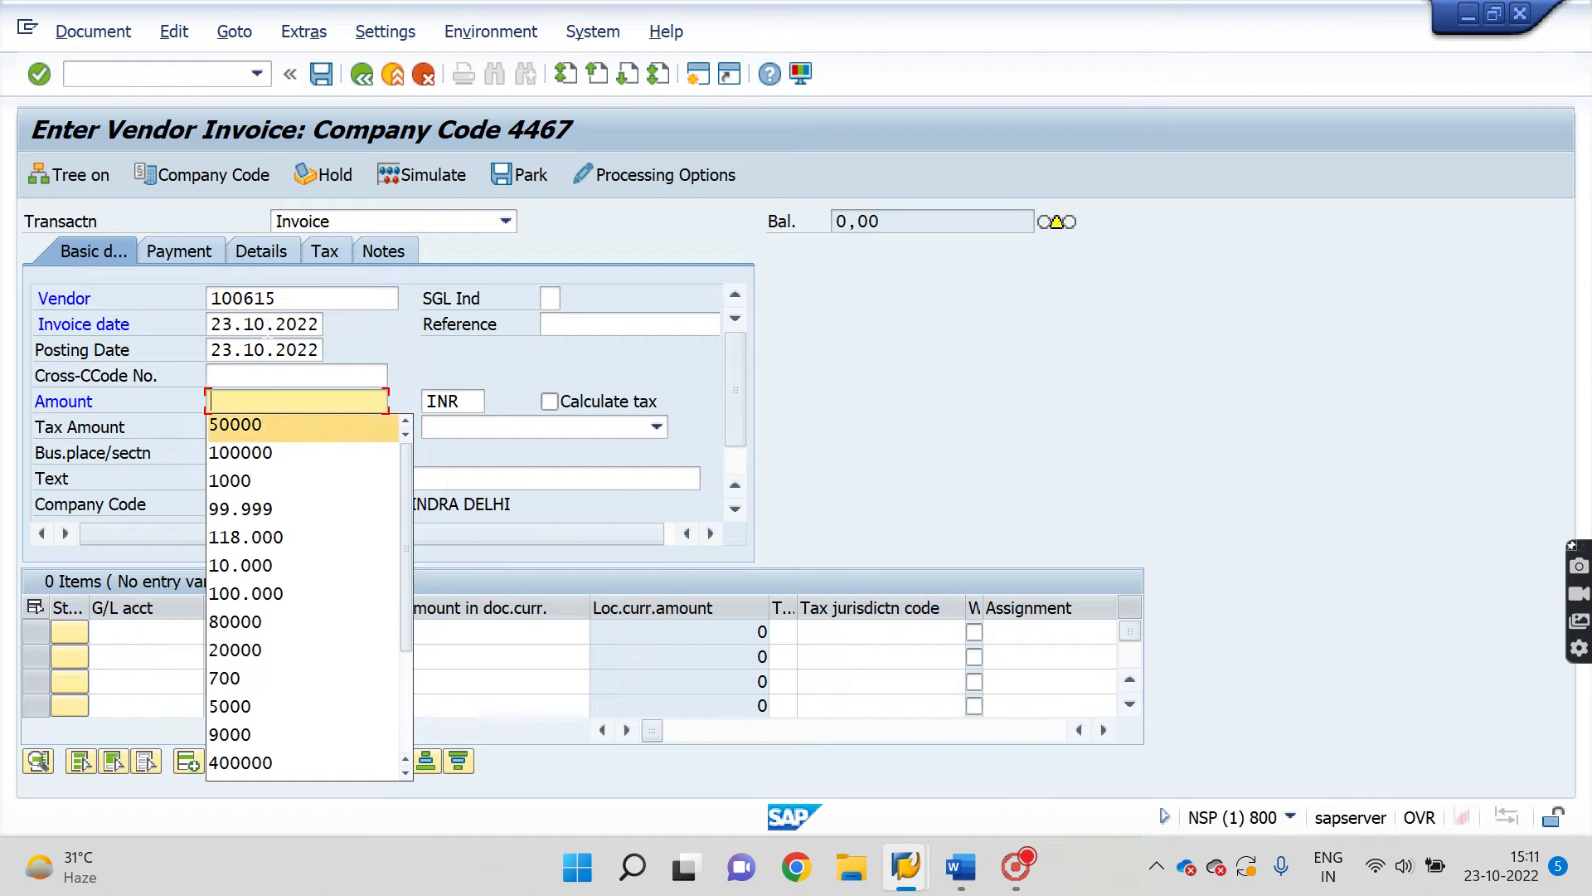
pyautogui.press('Down')
pyautogui.press('Return')
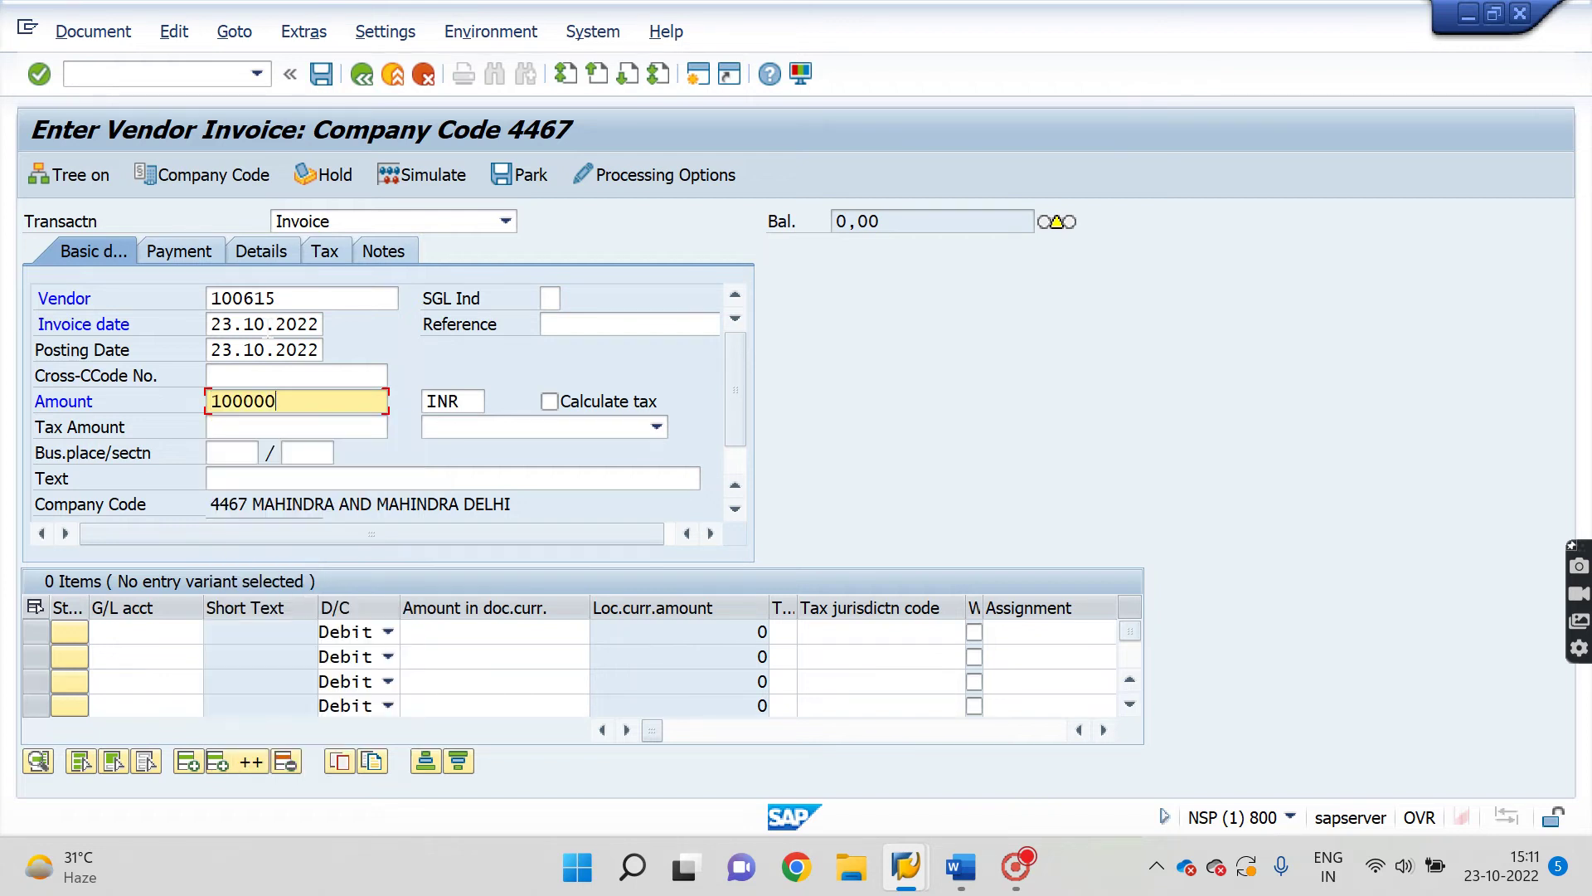
pyautogui.press('Down')
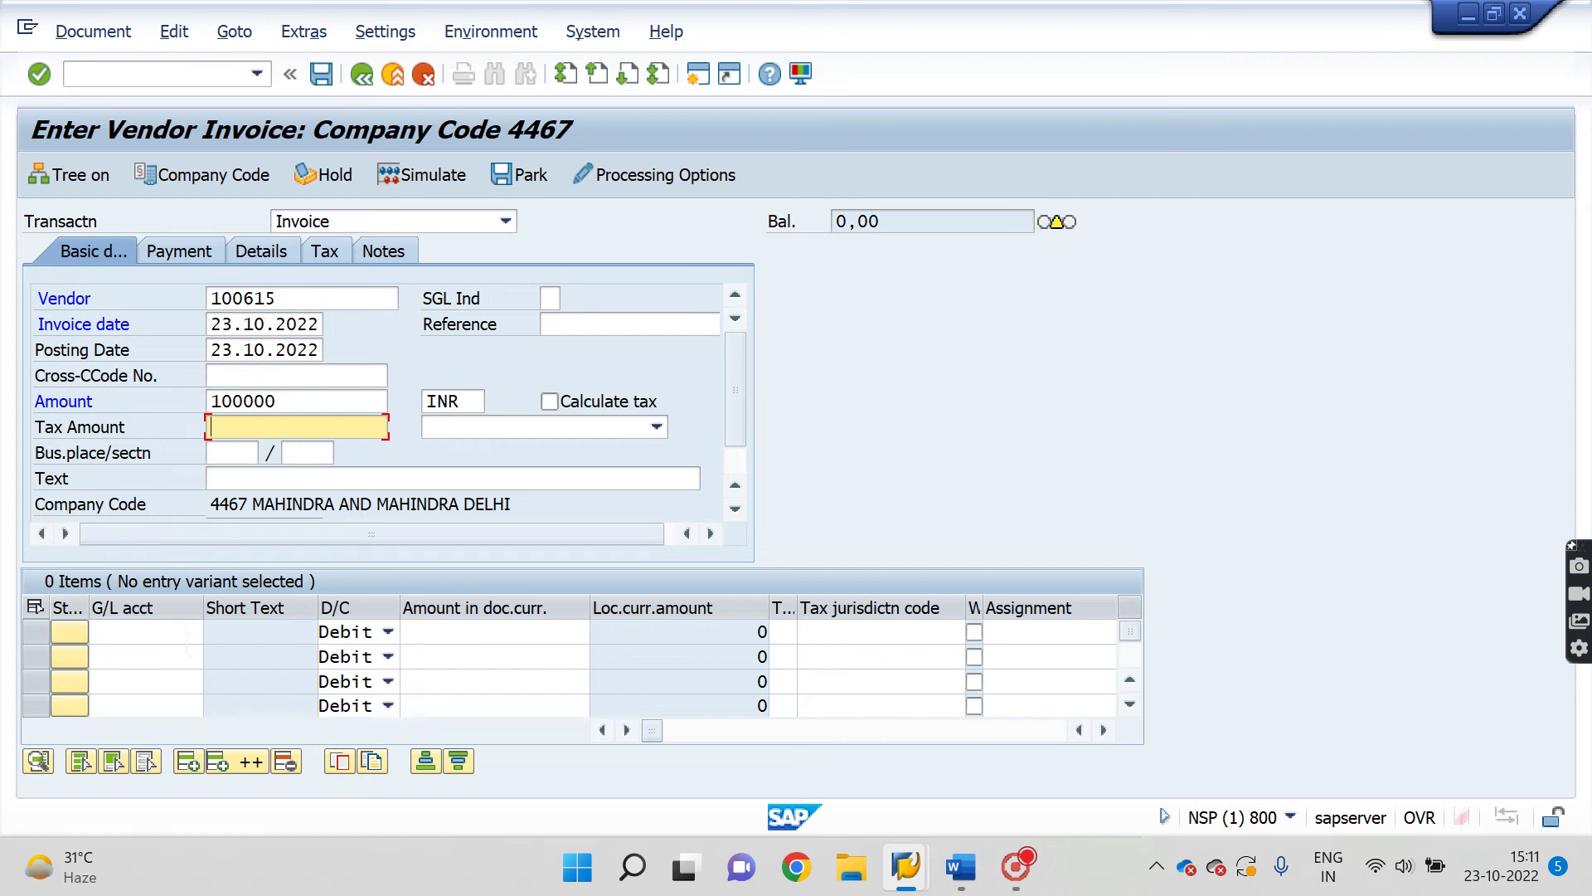
# Add a debit line to the invoice for G/L account 4000, using * to take over the full invoice amount
pyautogui.click(145, 631)
pyautogui.press('Down')
pyautogui.press('Return')
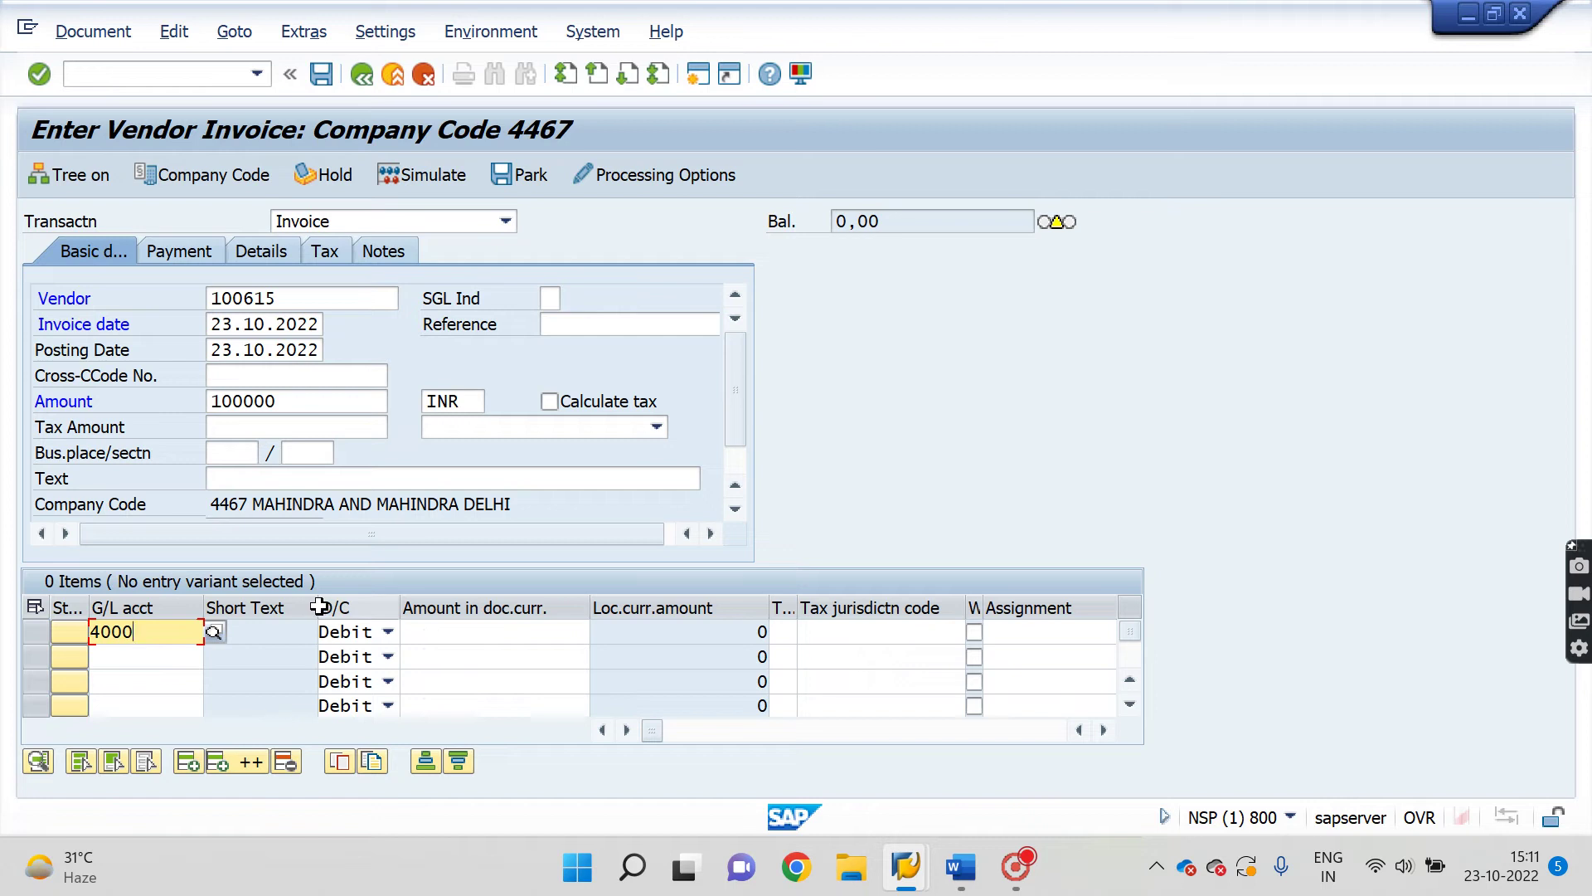
pyautogui.moveTo(315, 604); pyautogui.dragTo(369, 612)
pyautogui.click(512, 632)
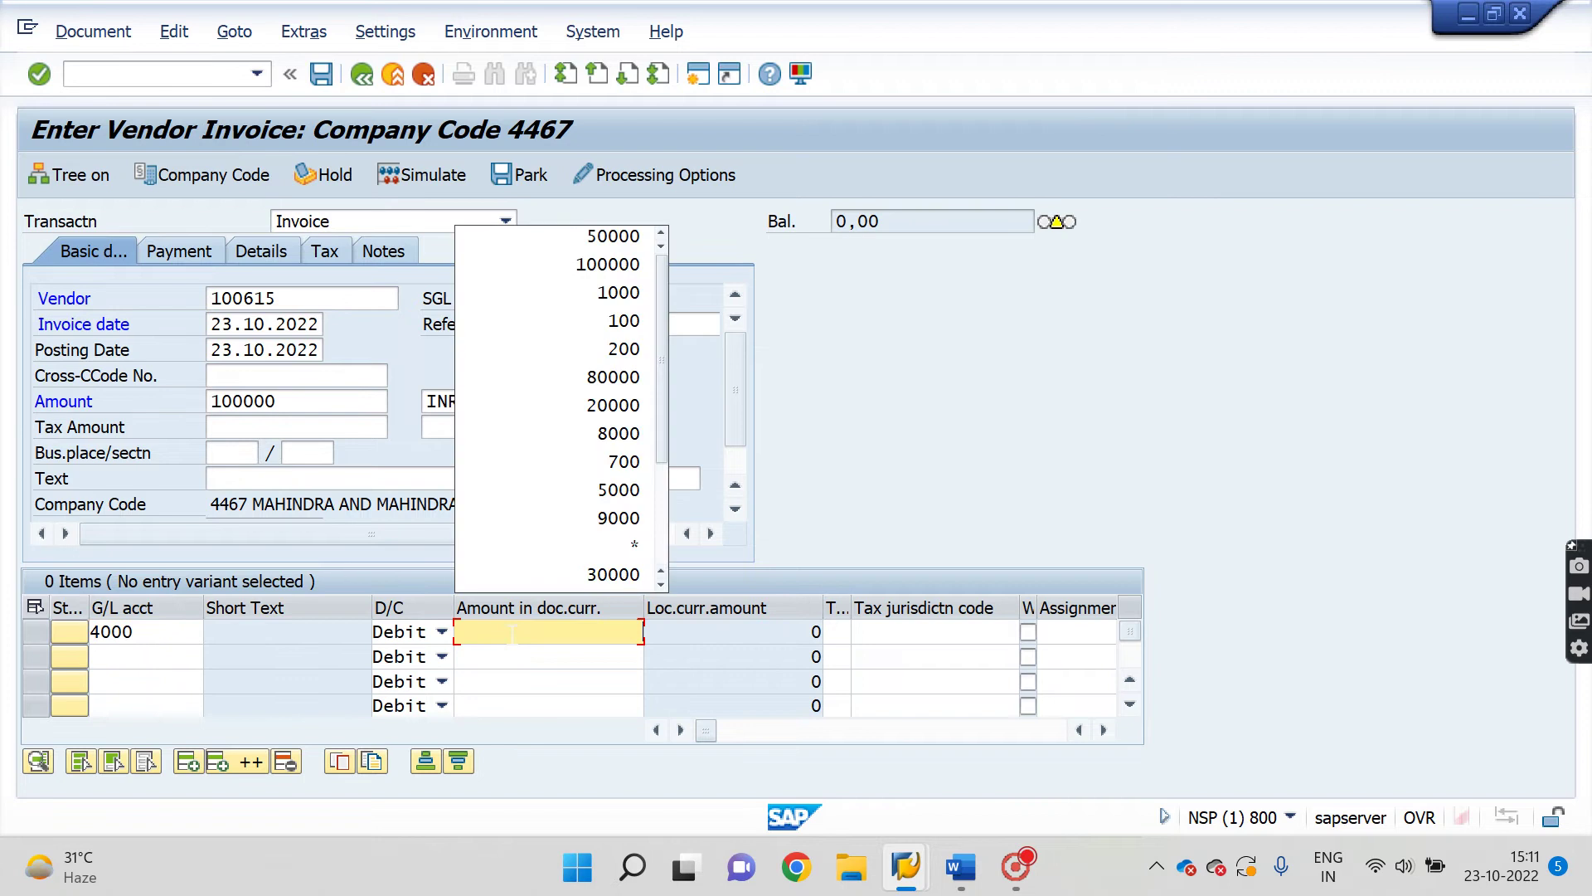
pyautogui.write('*')
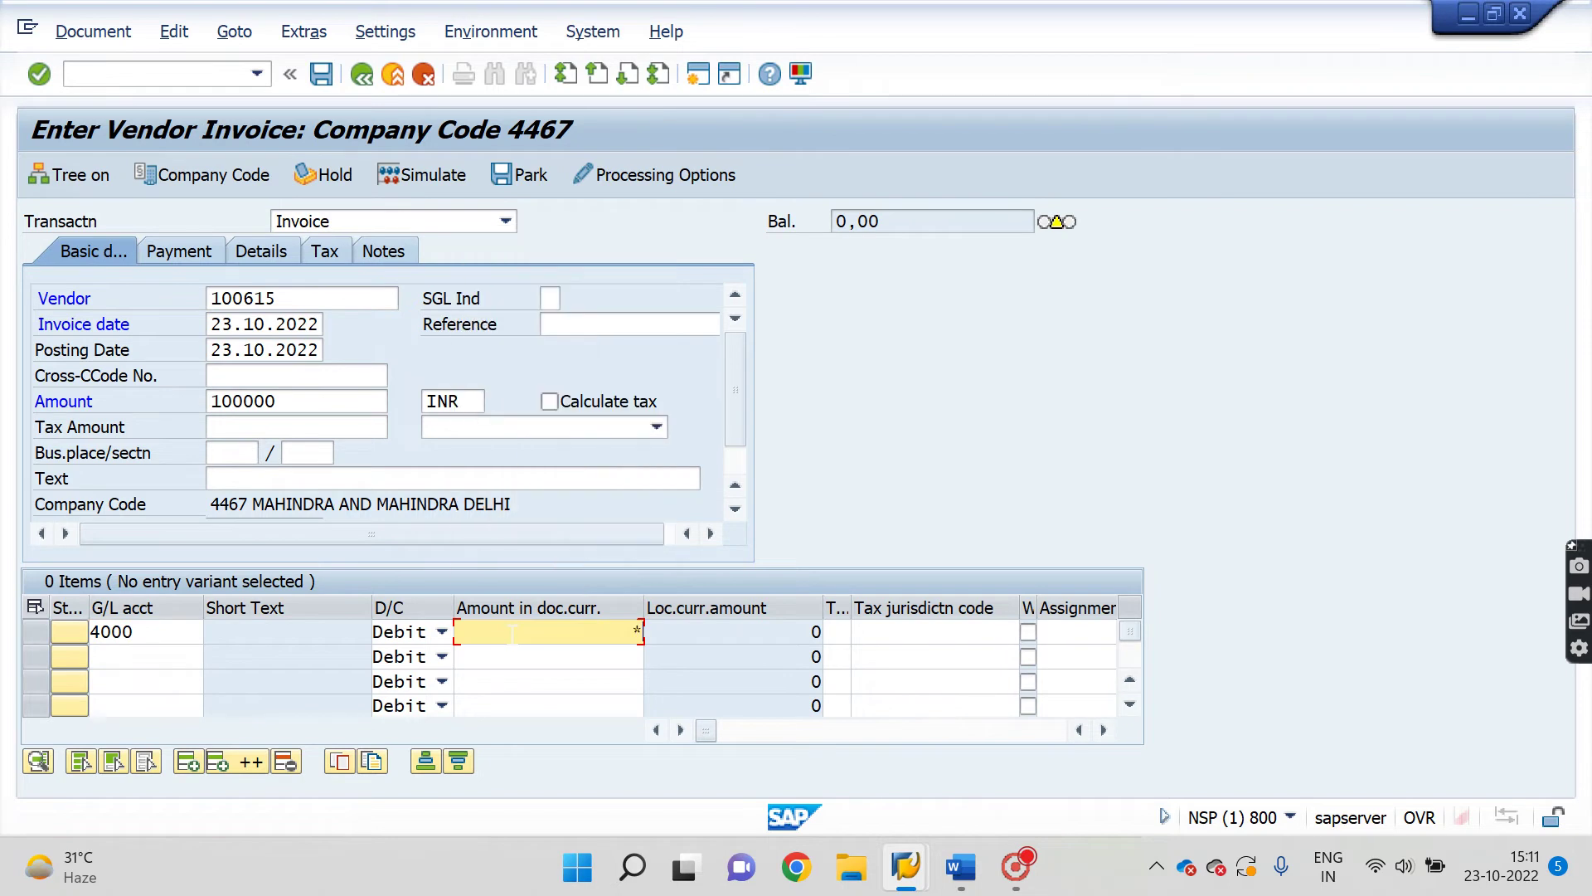
pyautogui.press('Return')
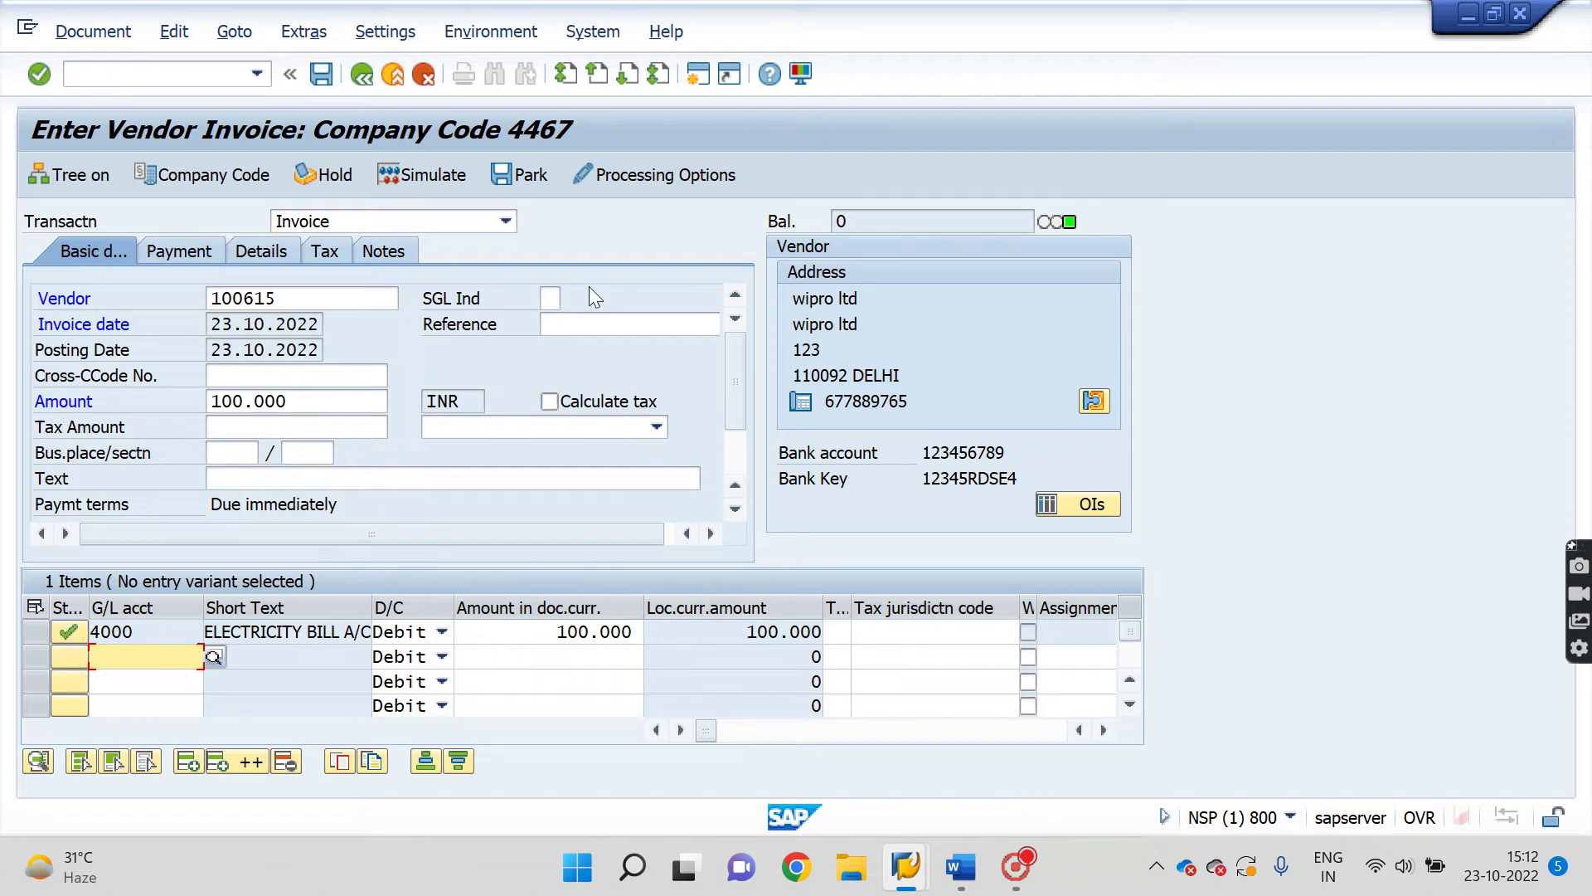
# Simulate the WIPRO LTD vendor invoice to review its document overview, and post it
pyautogui.click(448, 174)
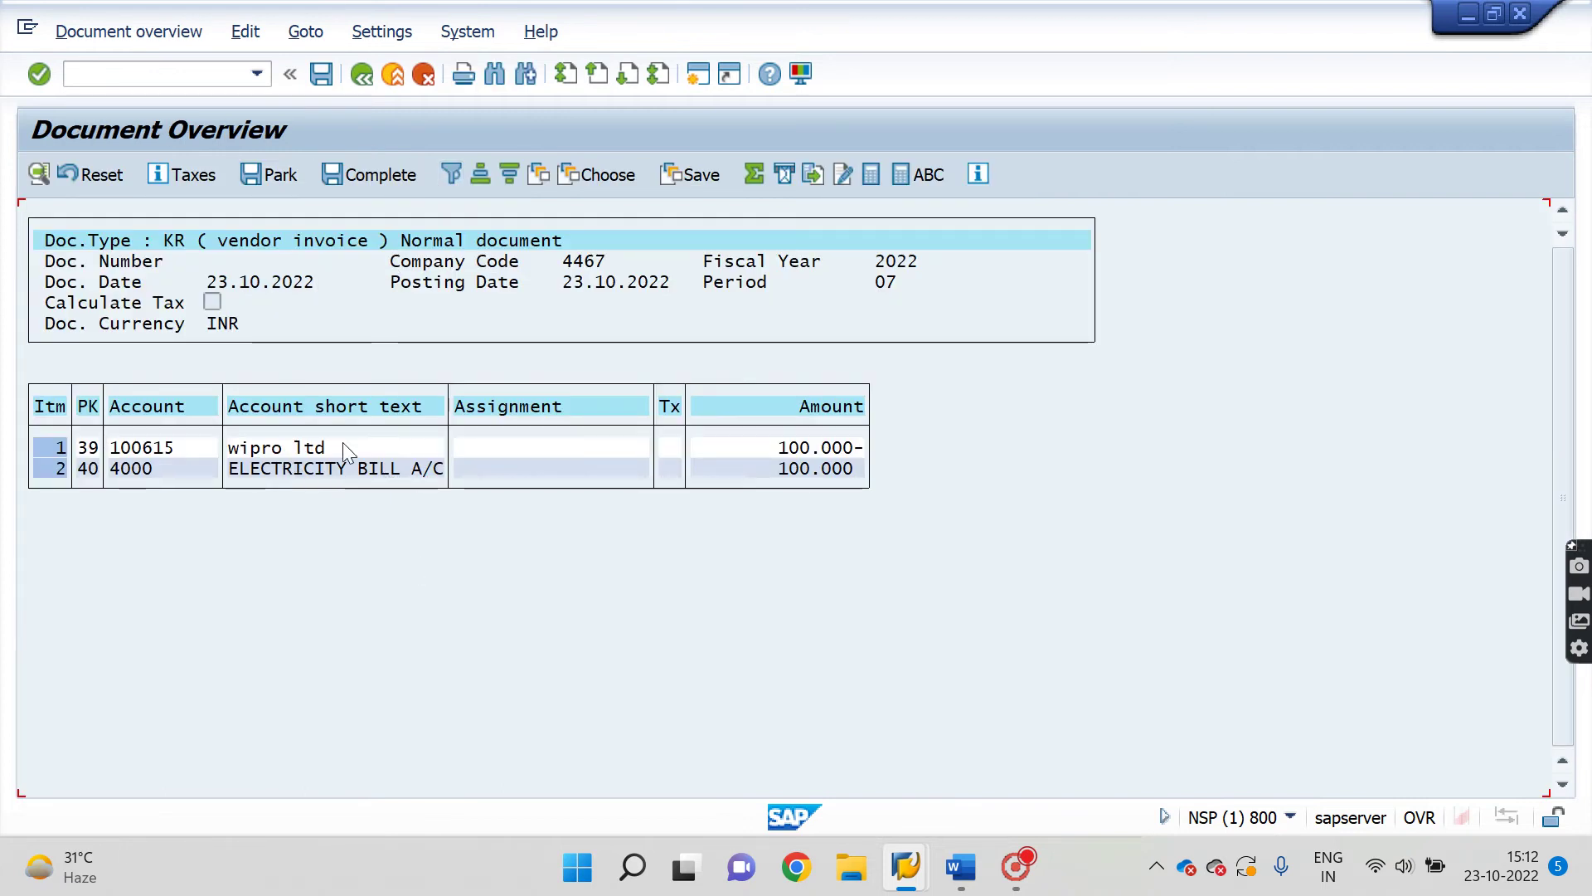
pyautogui.click(319, 77)
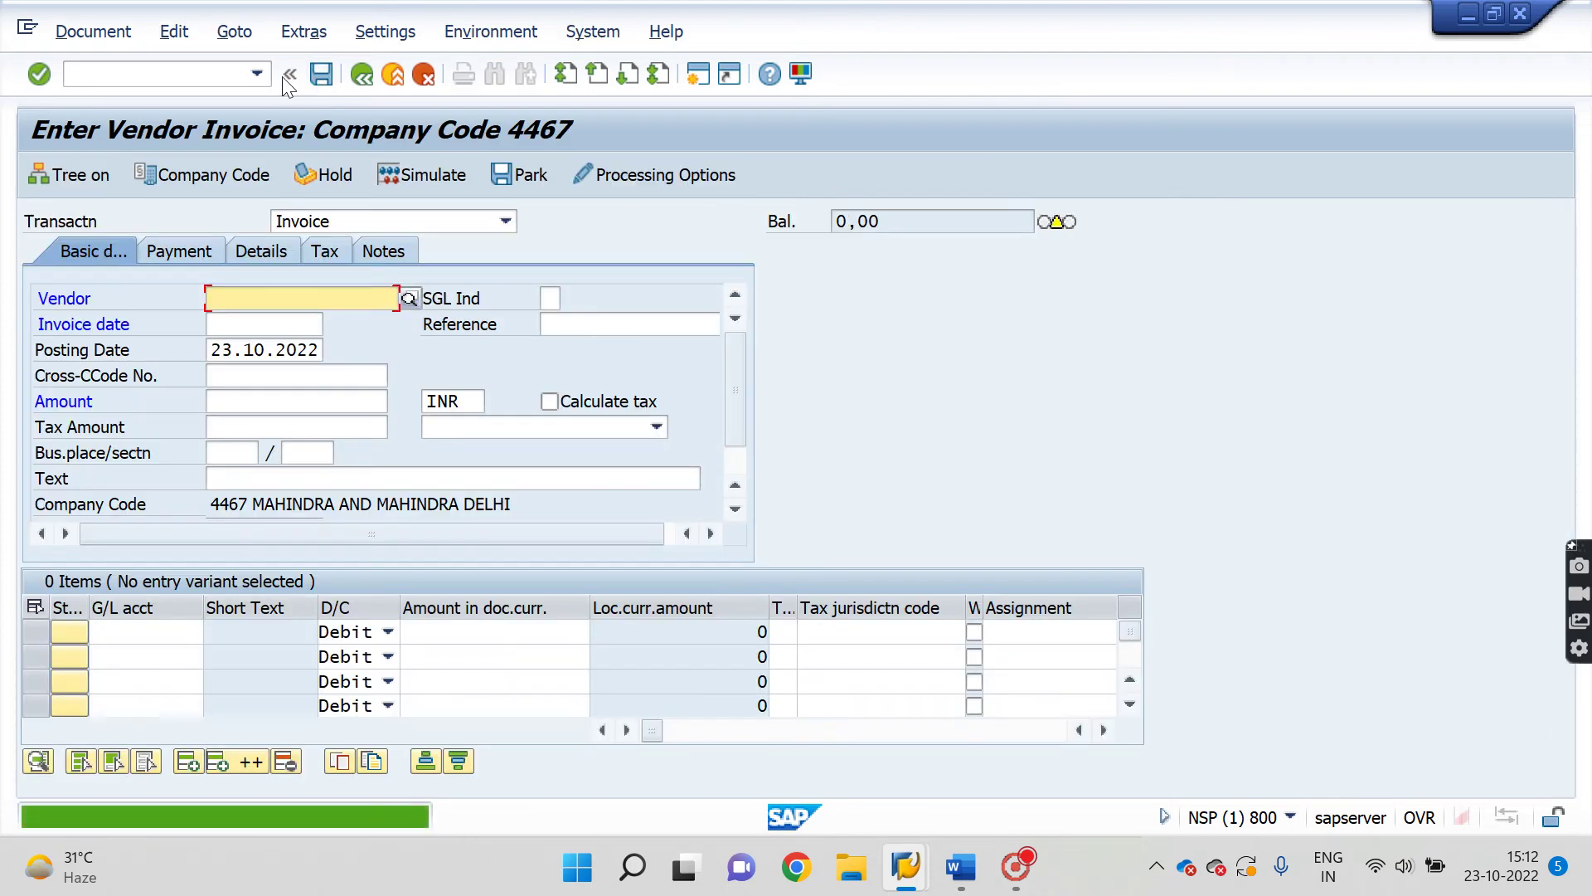
# Start transaction F-53 for outgoing payments and set the document date to 23.10.2022
pyautogui.click(199, 75)
pyautogui.write('/n')
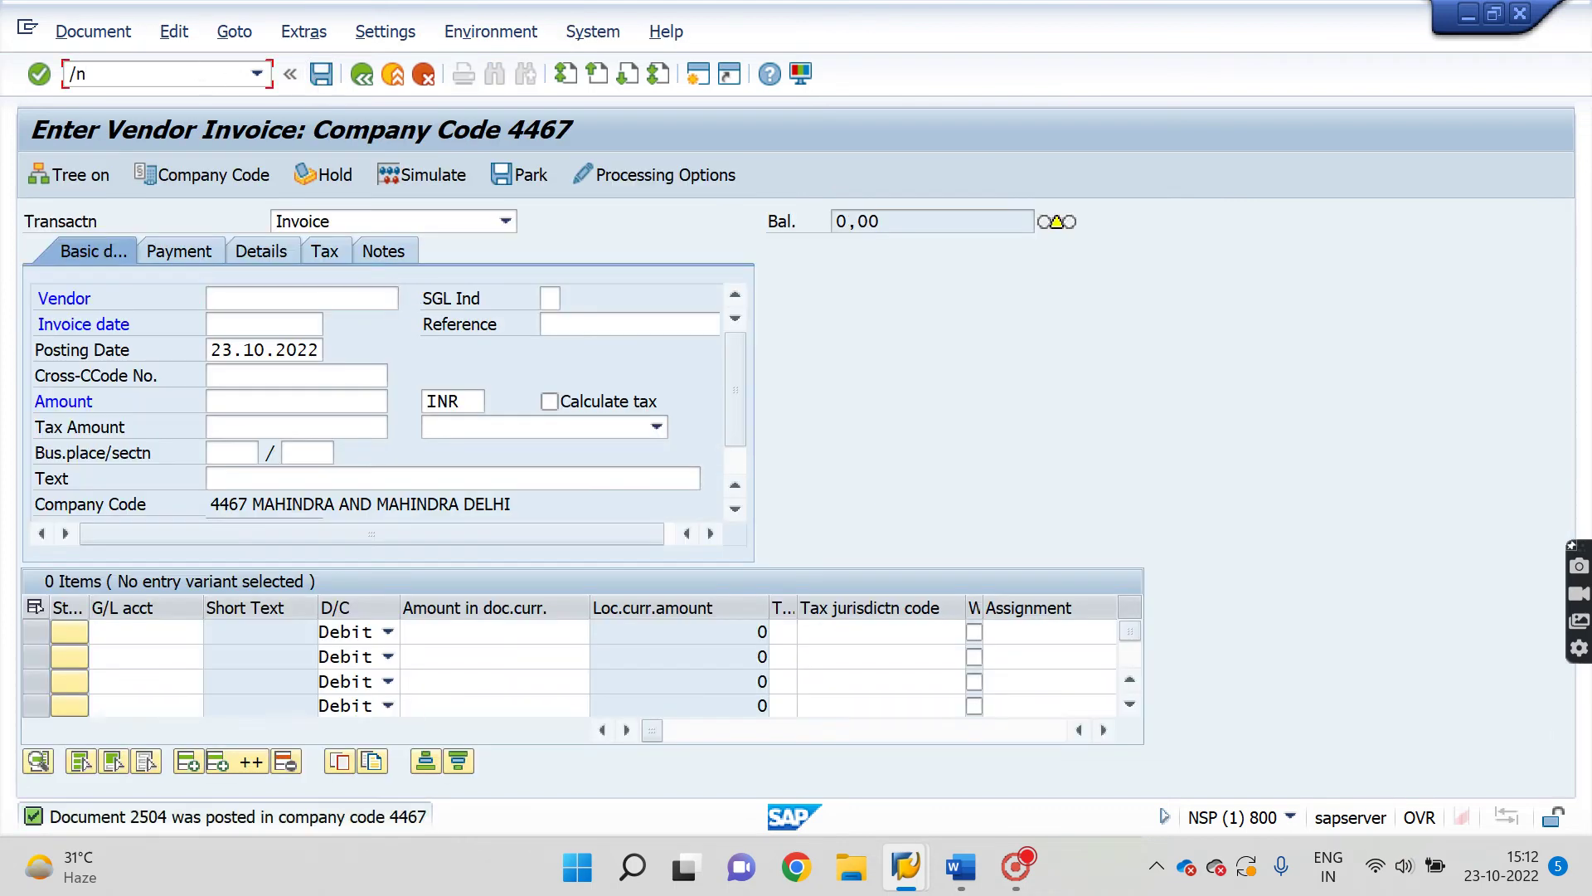
pyautogui.write('f-53')
pyautogui.press('Return')
pyautogui.press('Down')
pyautogui.press('Down')
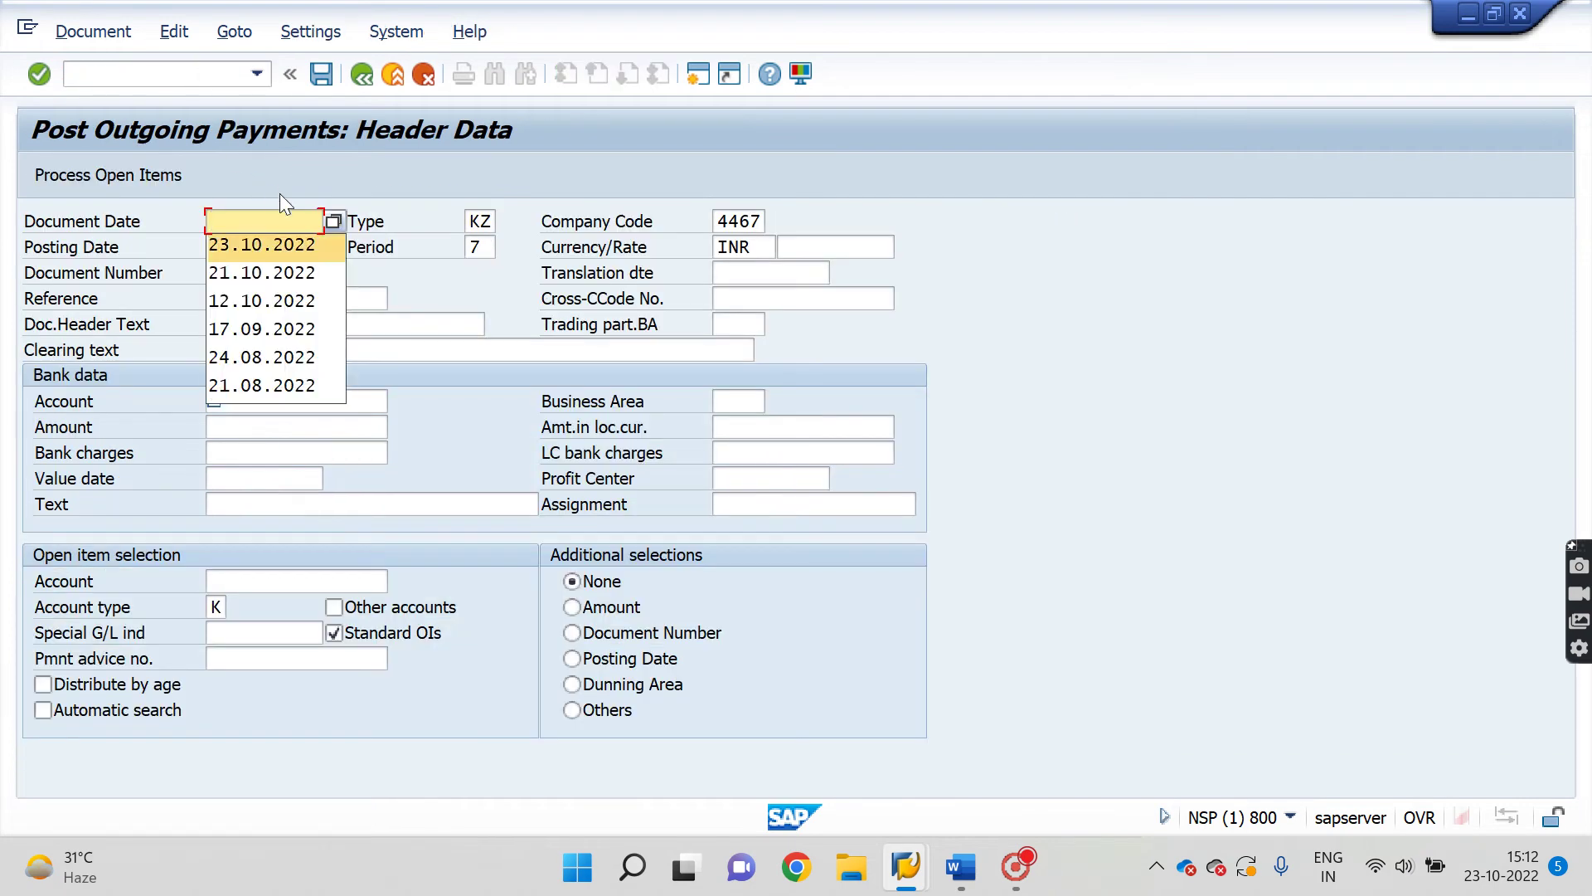
pyautogui.press('Return')
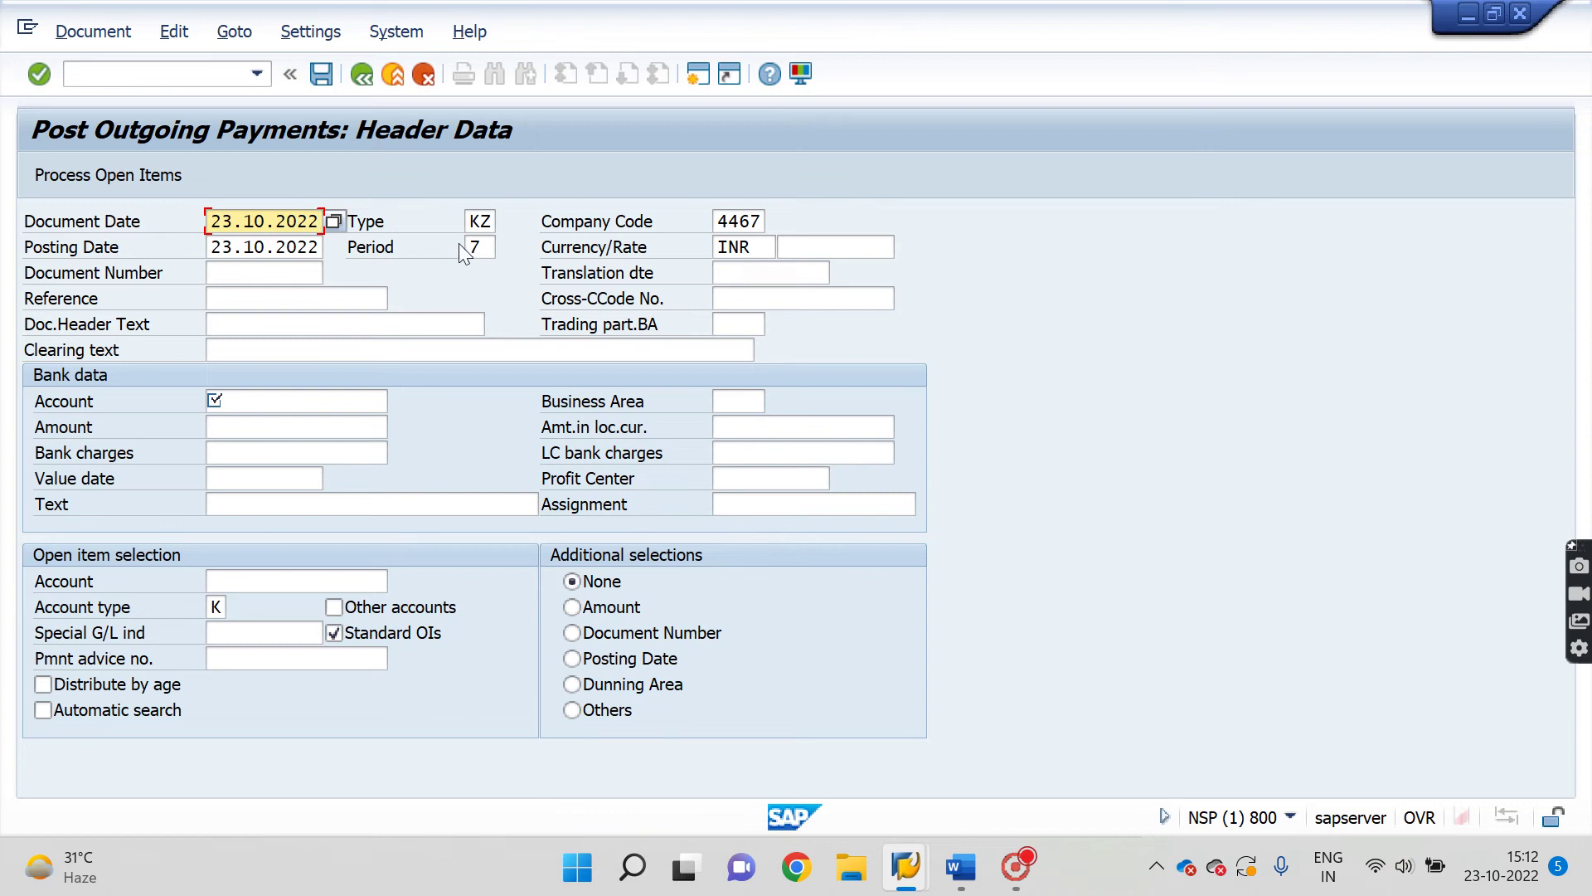
pyautogui.click(481, 221)
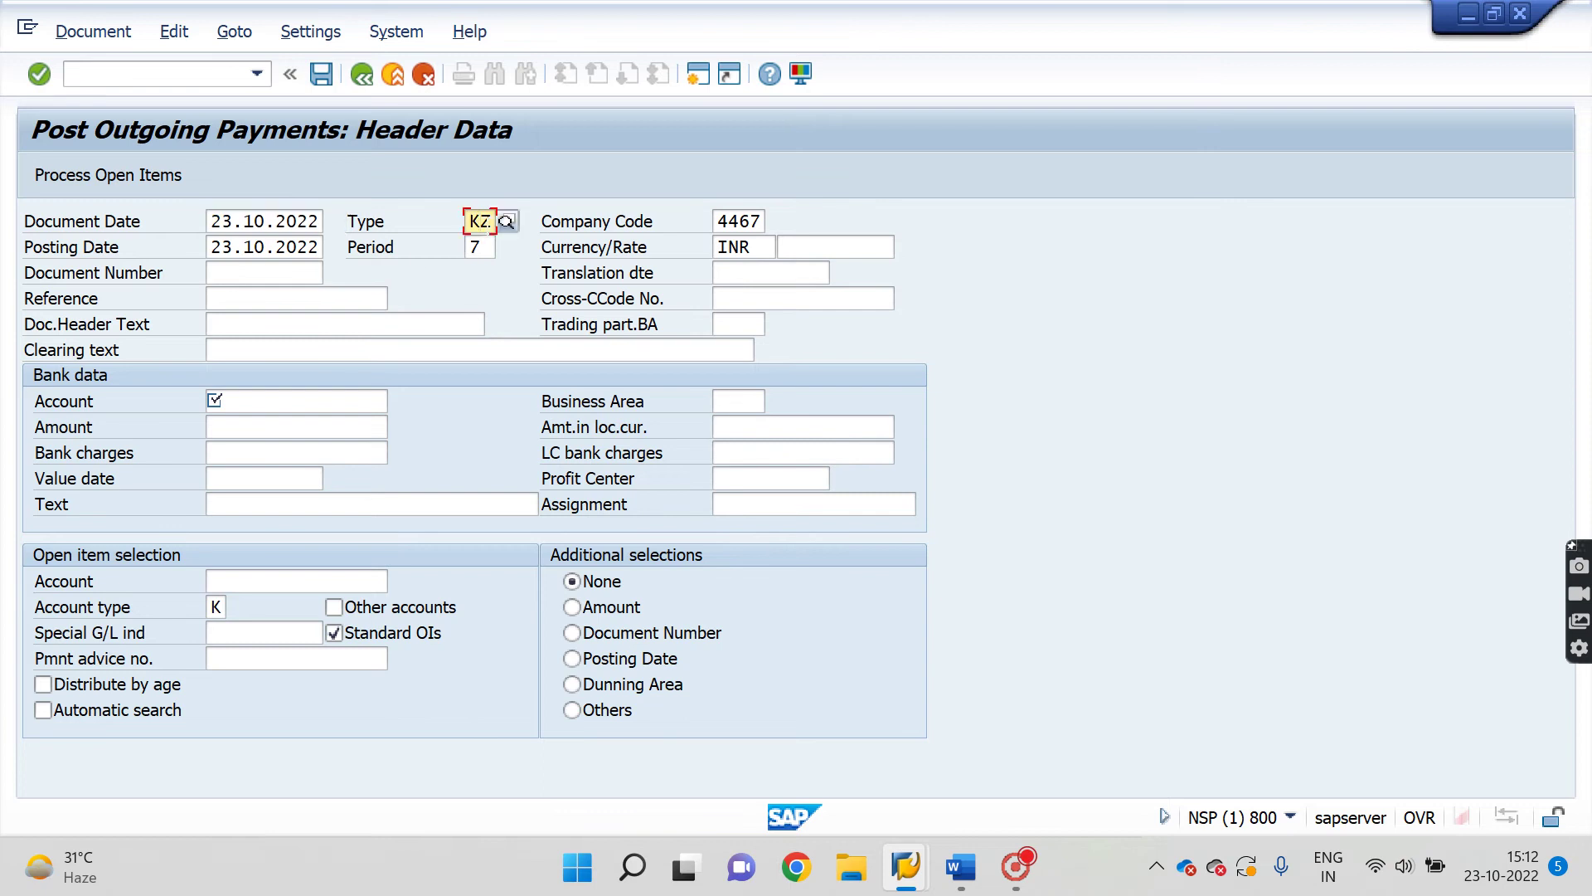
# Look up the G/L accounts of chart of accounts CA67 and choose YES OUTGOING BANK as the bank account
pyautogui.click(286, 396)
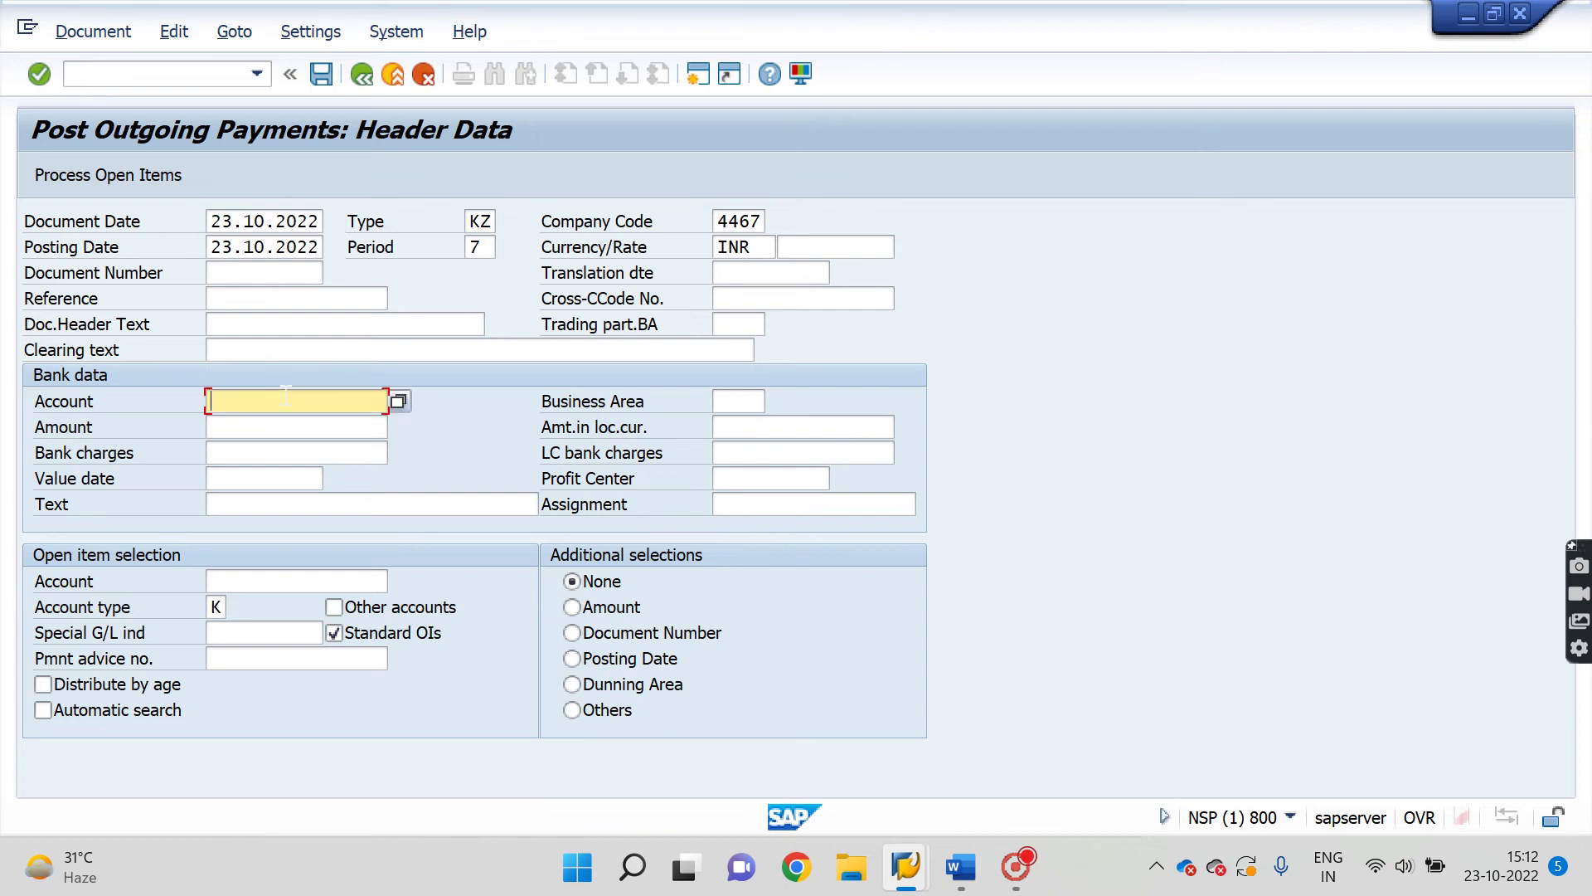
pyautogui.click(399, 403)
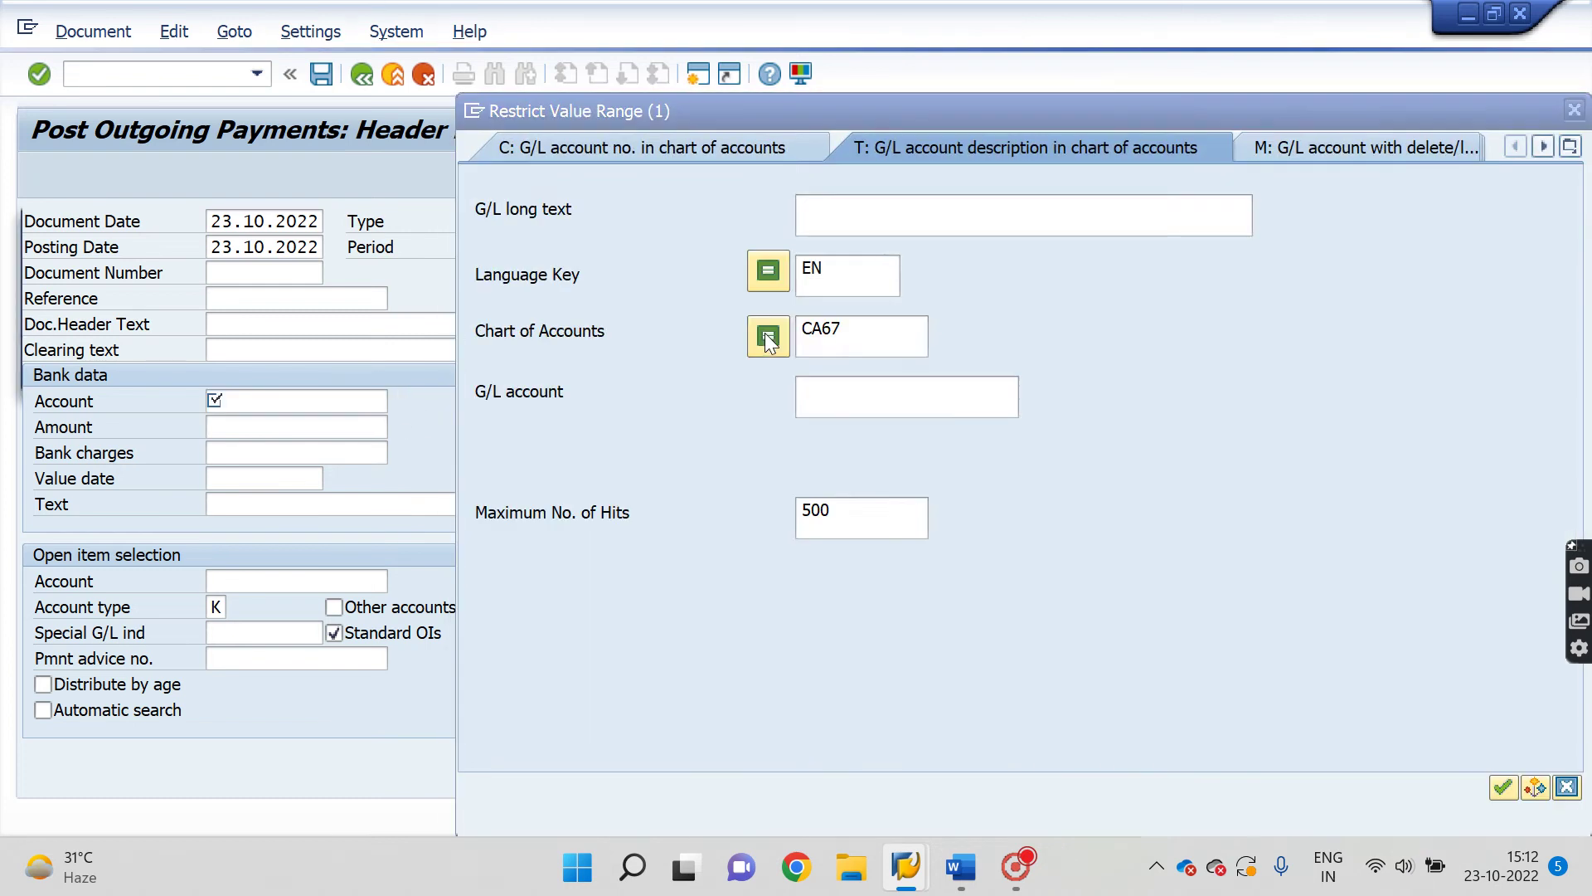
pyautogui.click(766, 333)
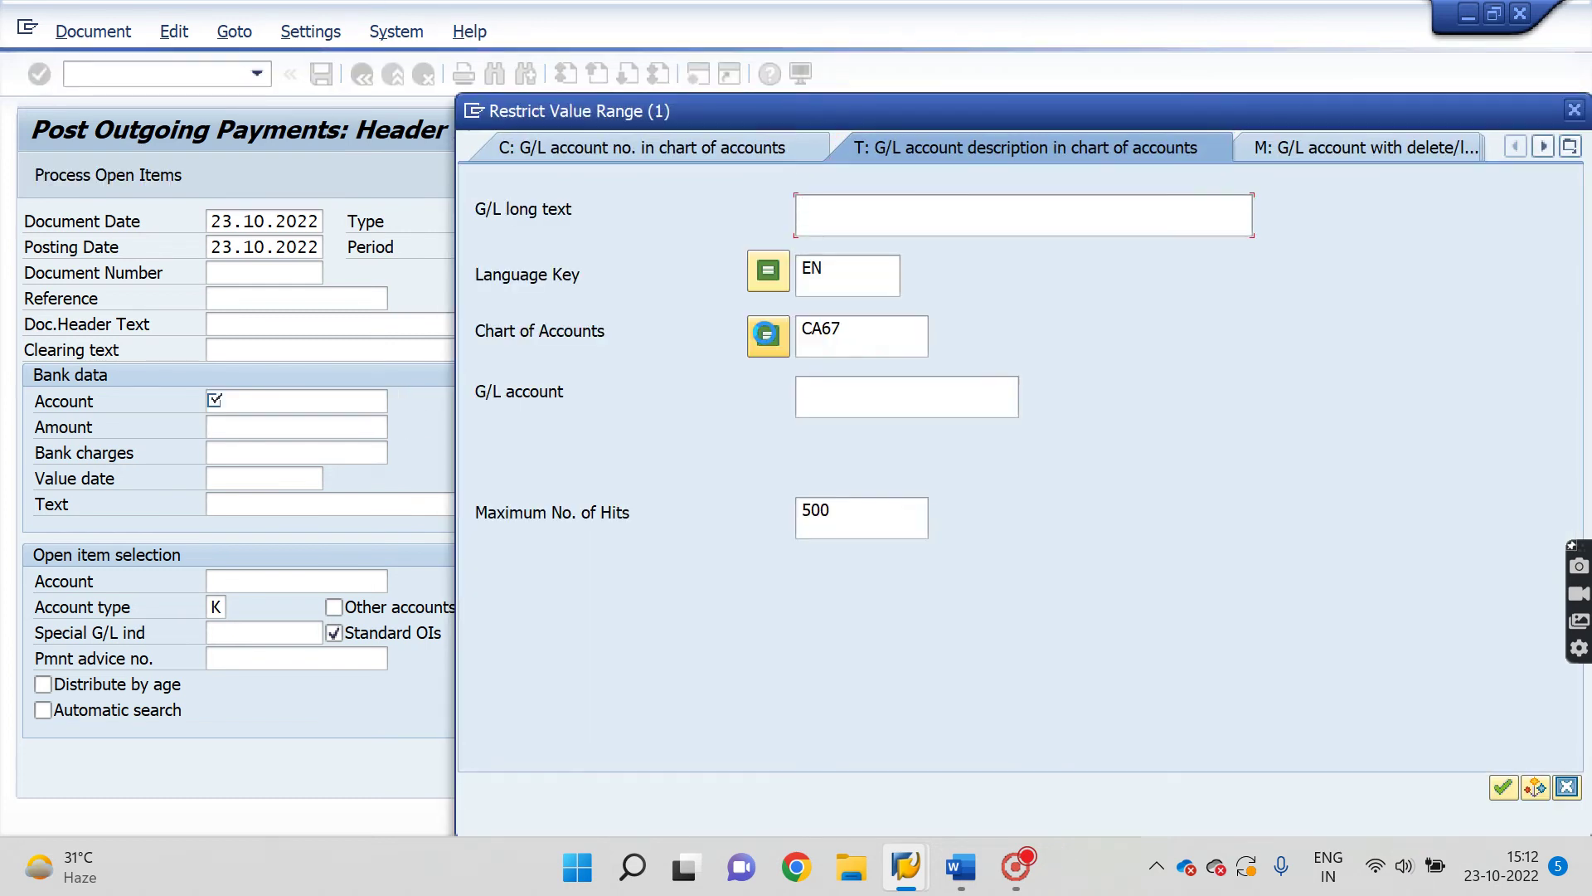
pyautogui.press('Return')
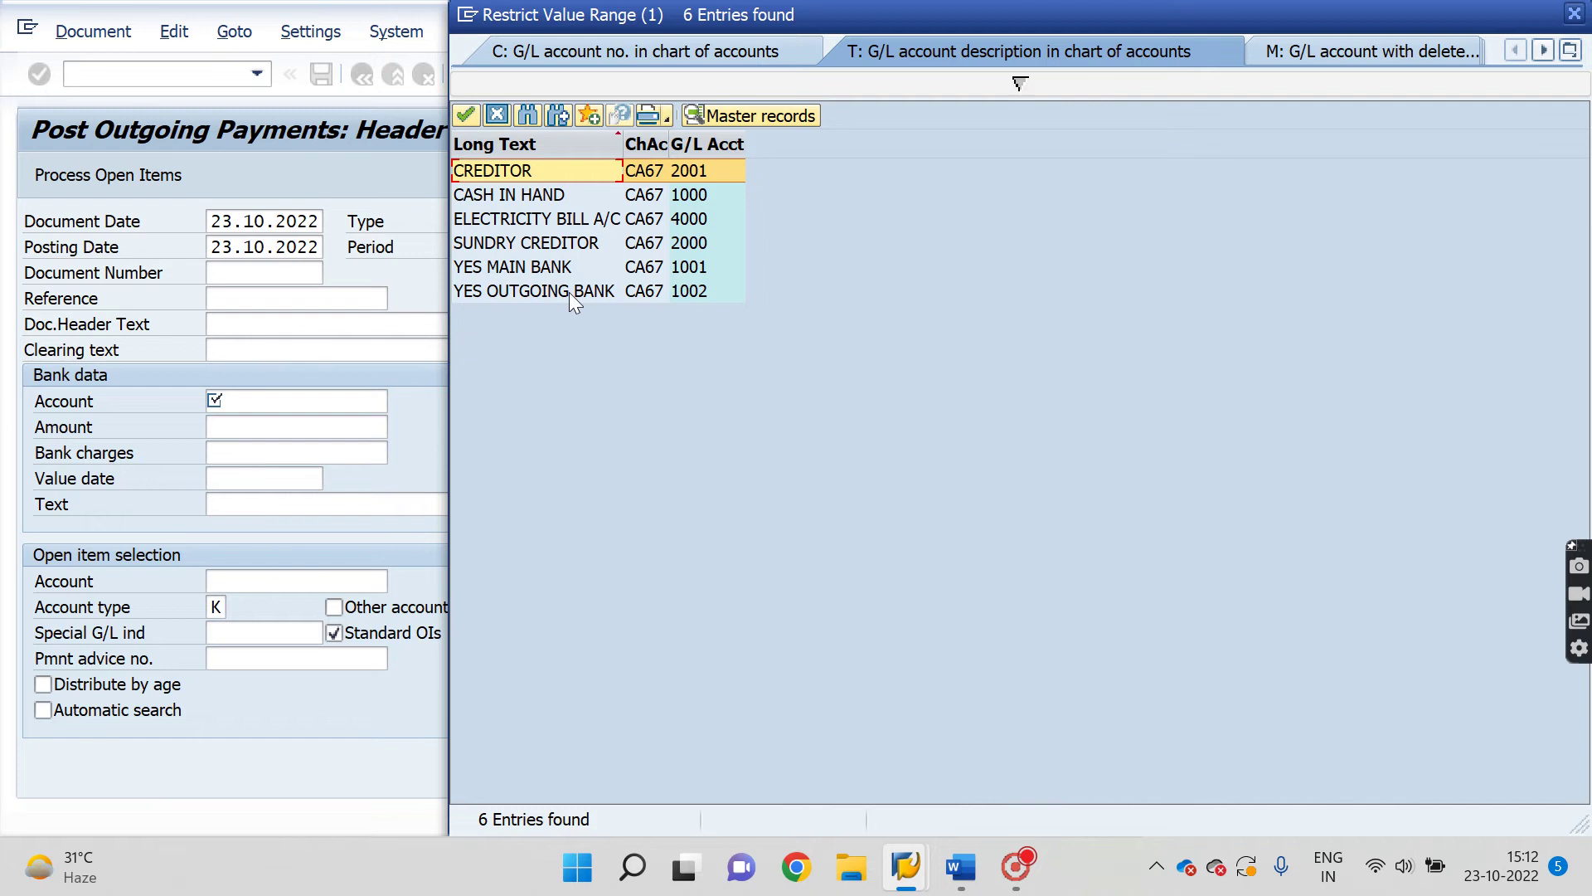
pyautogui.doubleClick(569, 292)
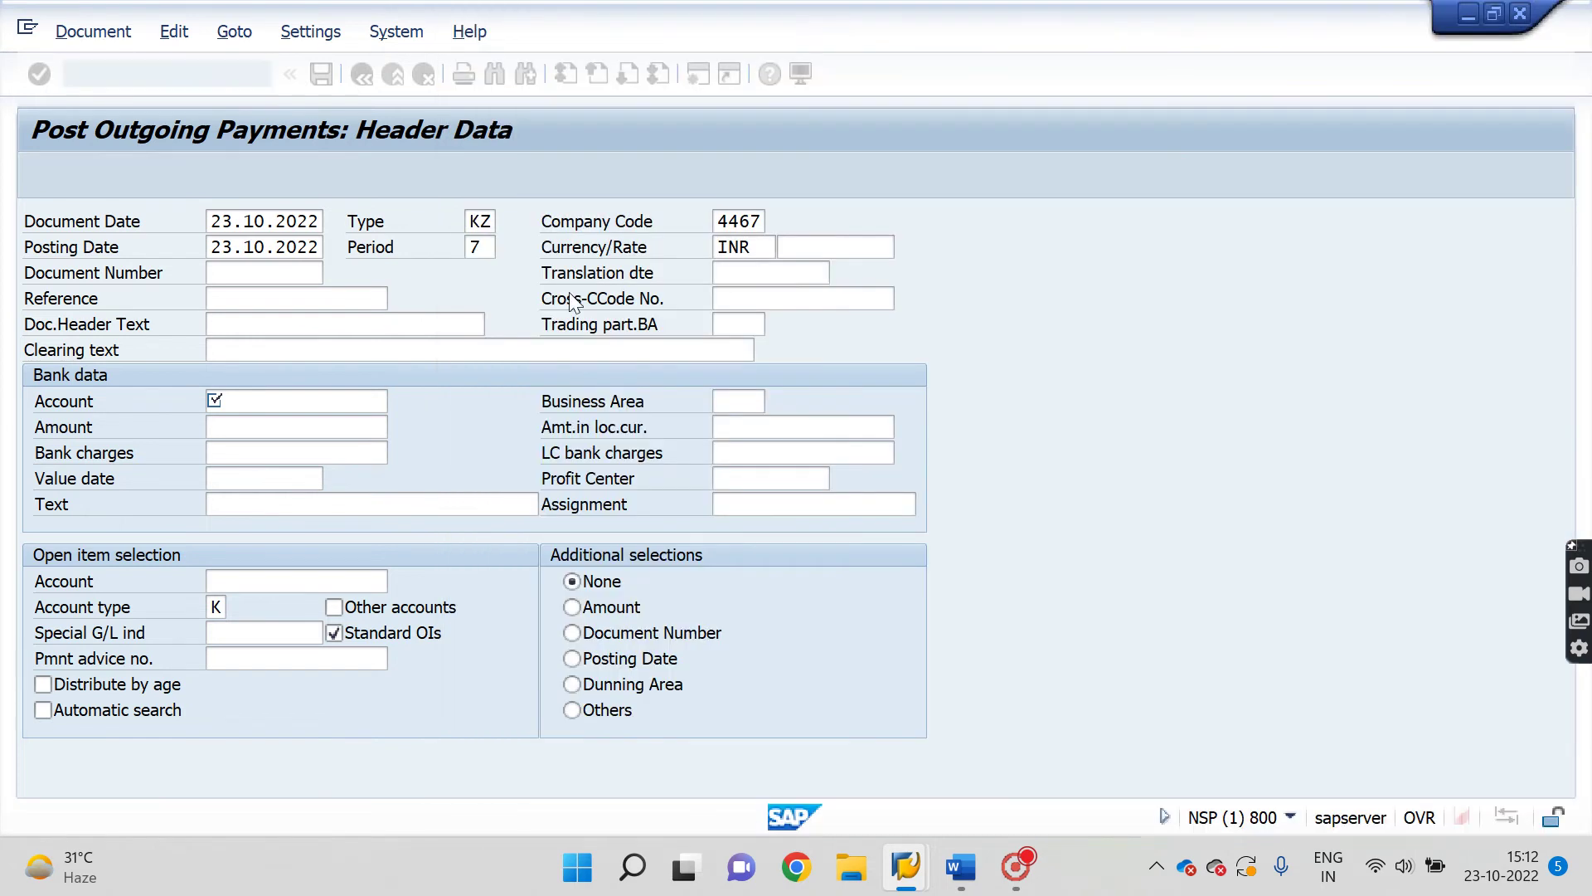
# Set the payment amount to 50000 and load the open items of vendor WIPRO LTD
pyautogui.click(244, 427)
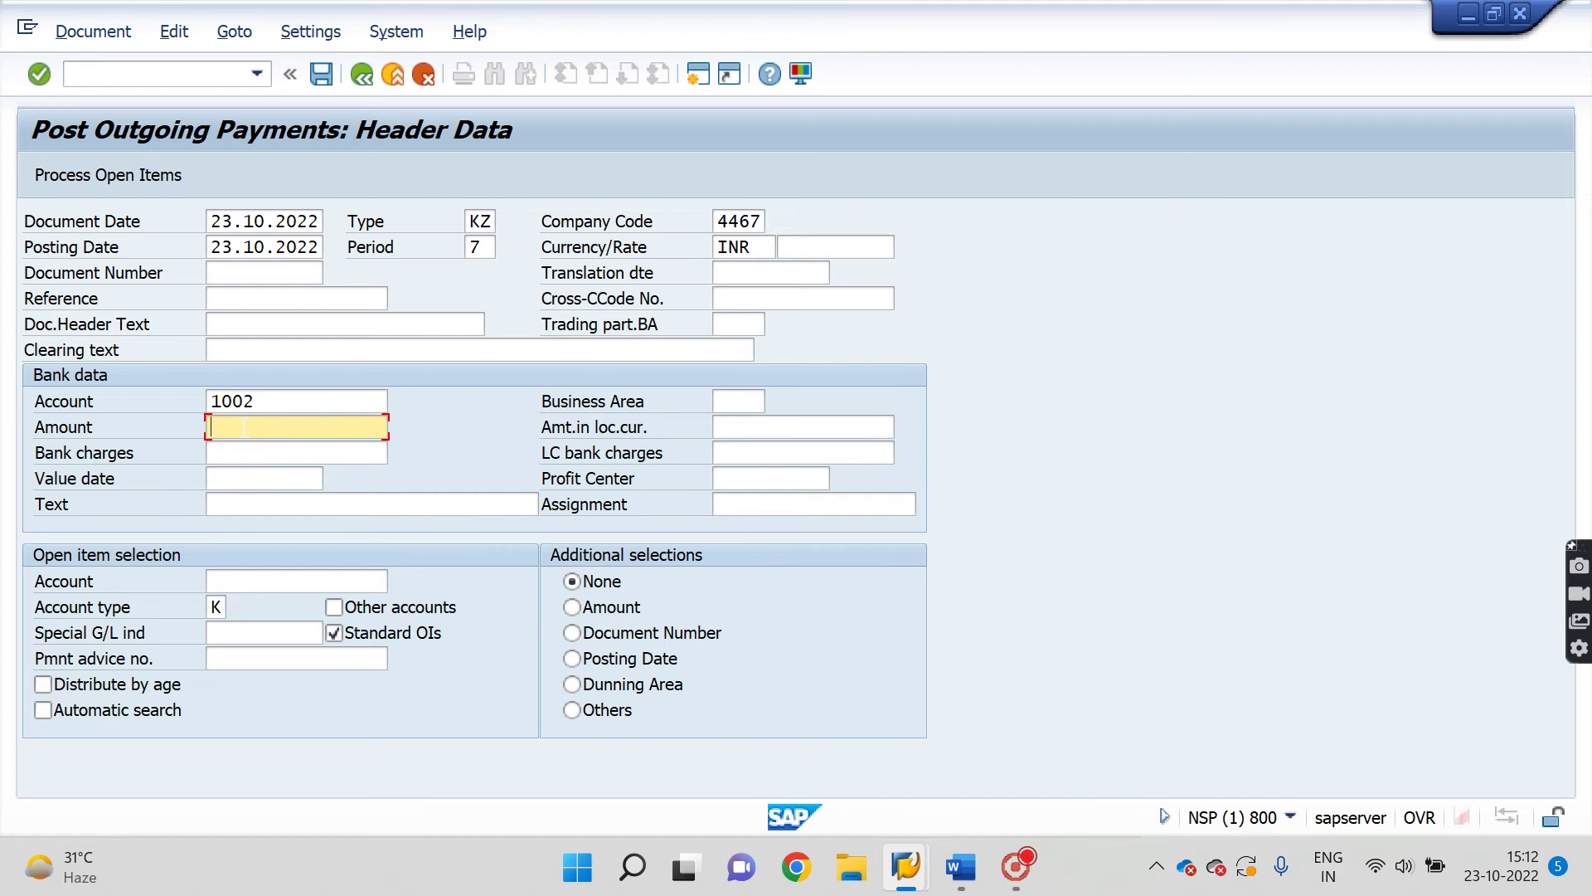
pyautogui.write('500')
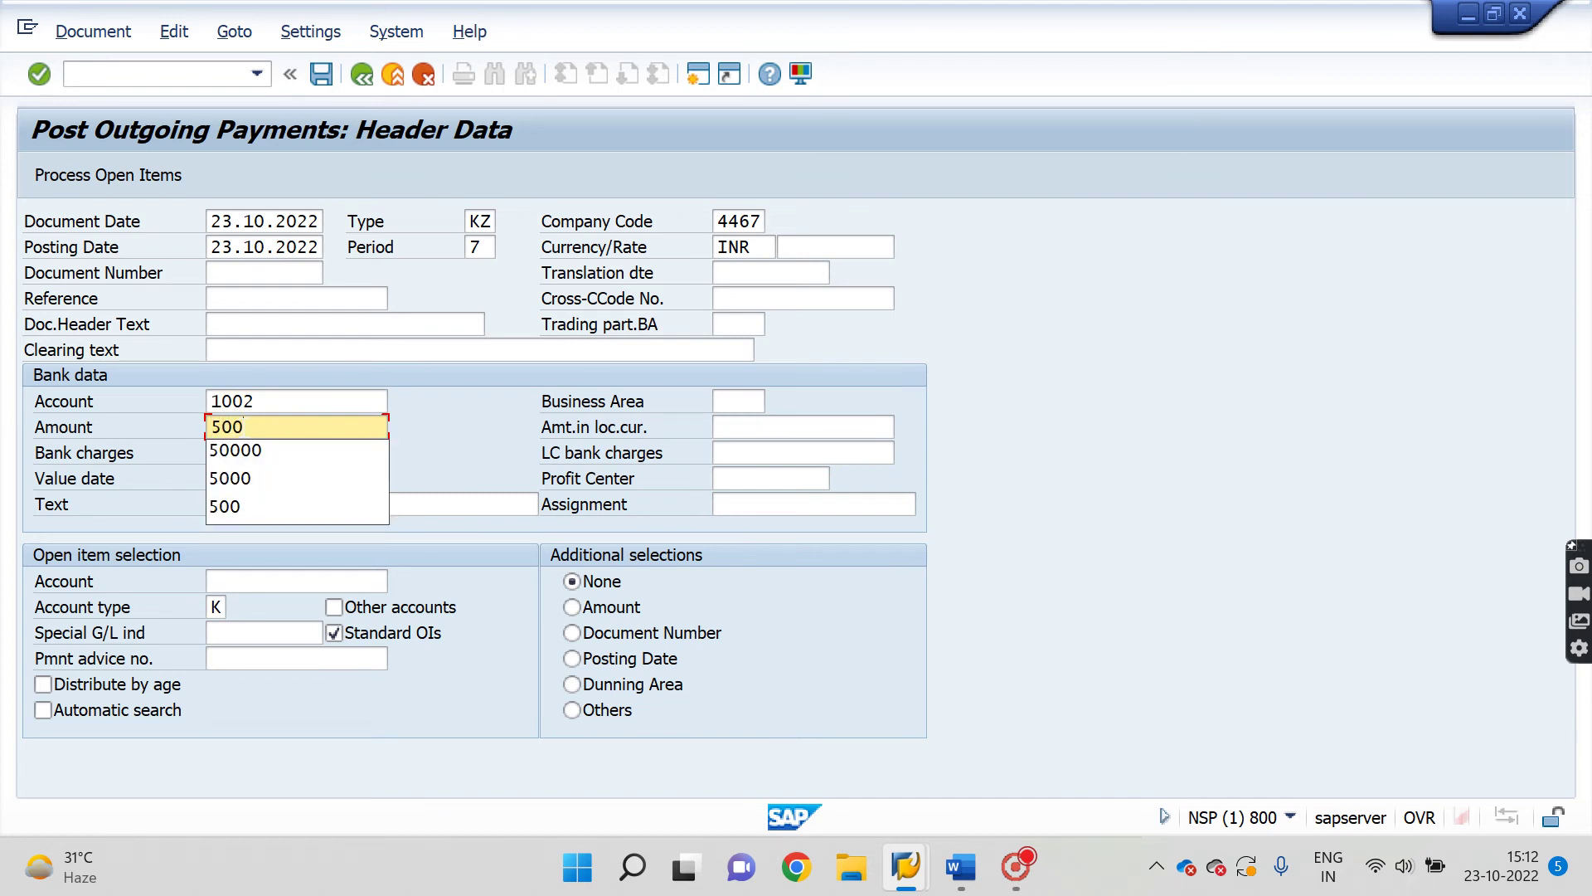
pyautogui.write('00')
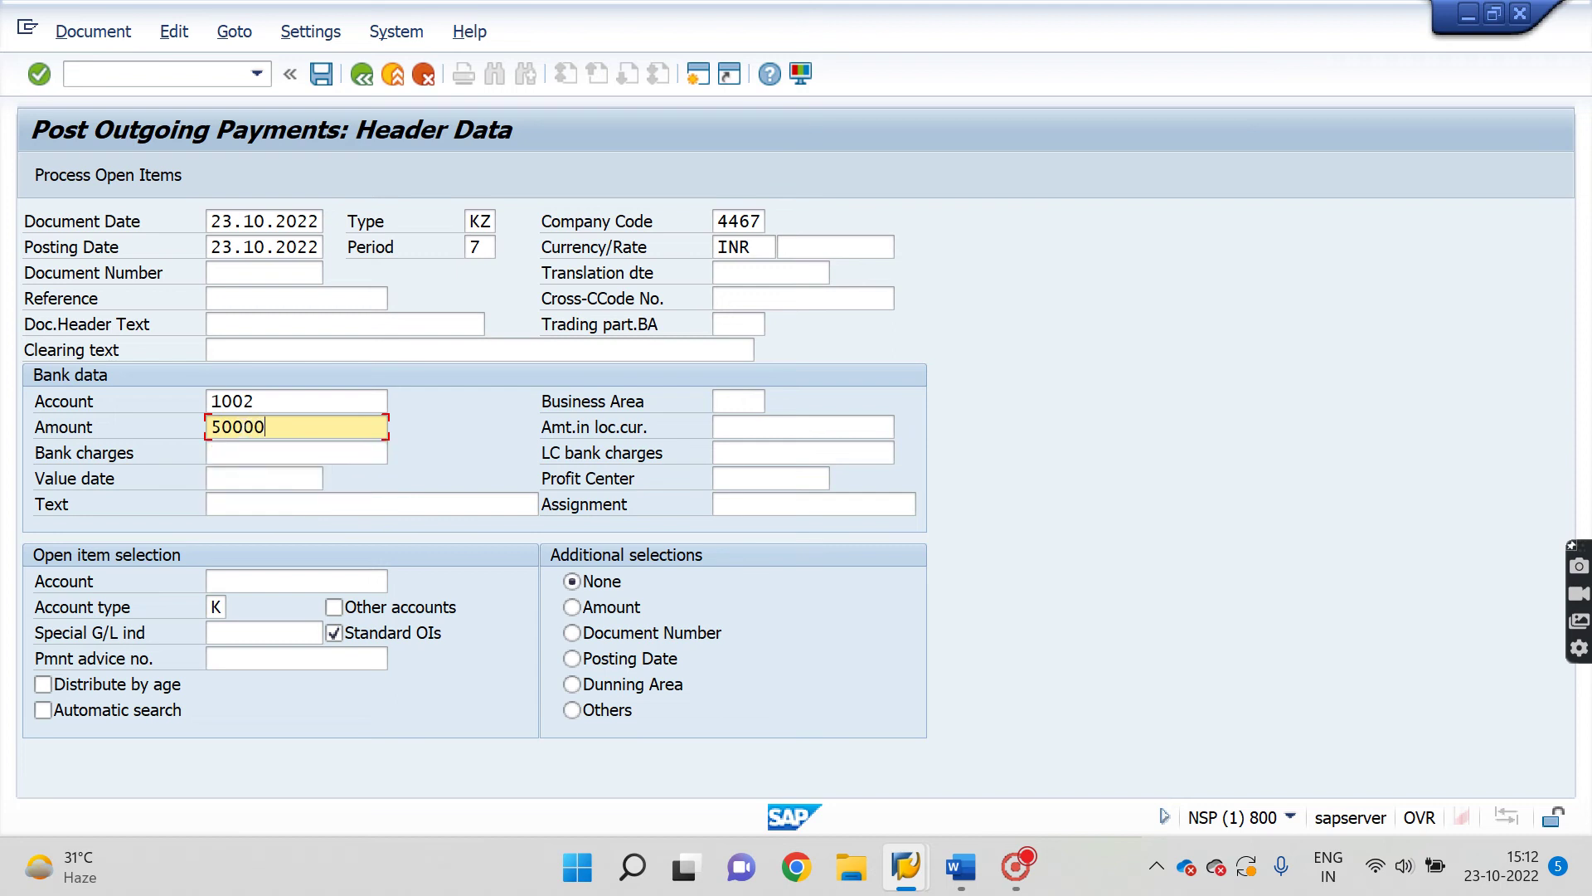
pyautogui.click(292, 580)
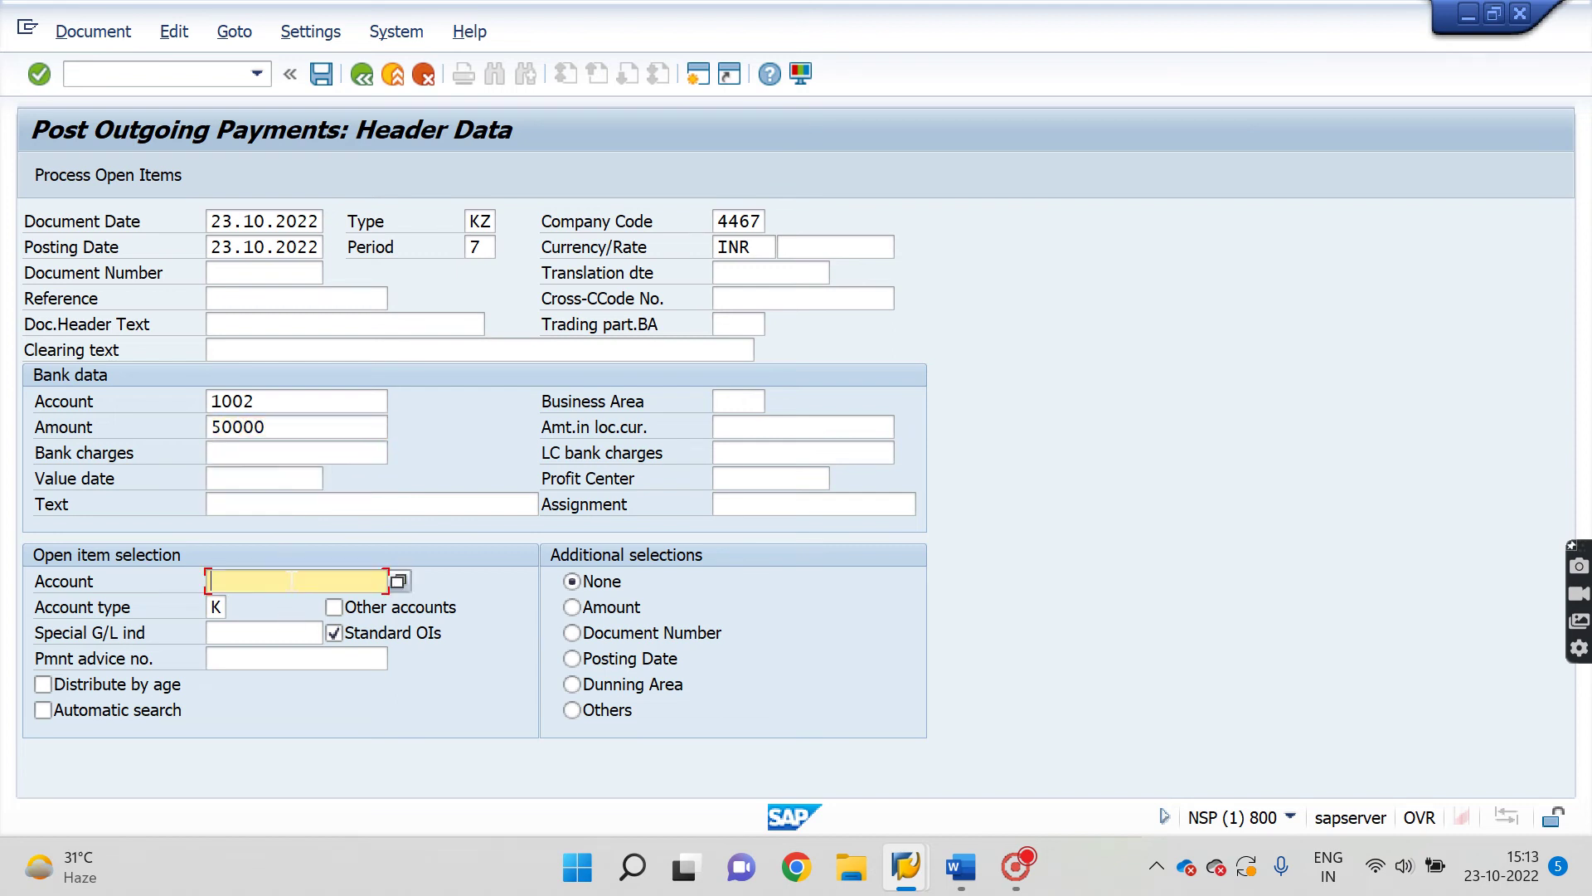
pyautogui.press('Down')
pyautogui.press('Return')
pyautogui.press('Return')
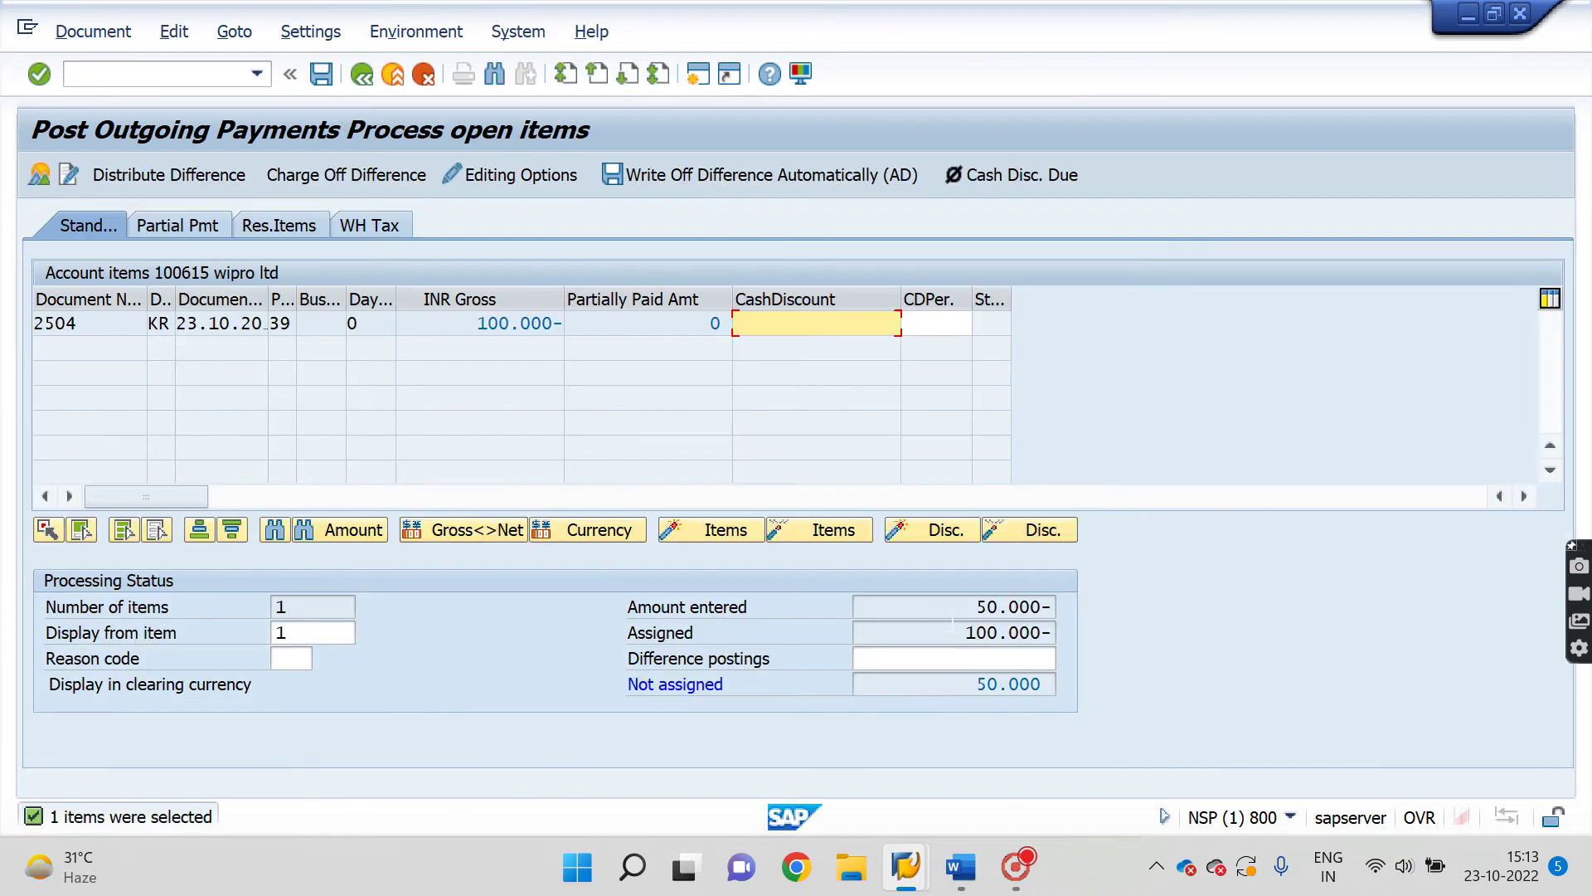
# Compare the entered and assigned amounts, and set a partial payment of 50.000 INR for the open WIPRO LTD invoice
pyautogui.moveTo(965, 635); pyautogui.dragTo(1087, 640)
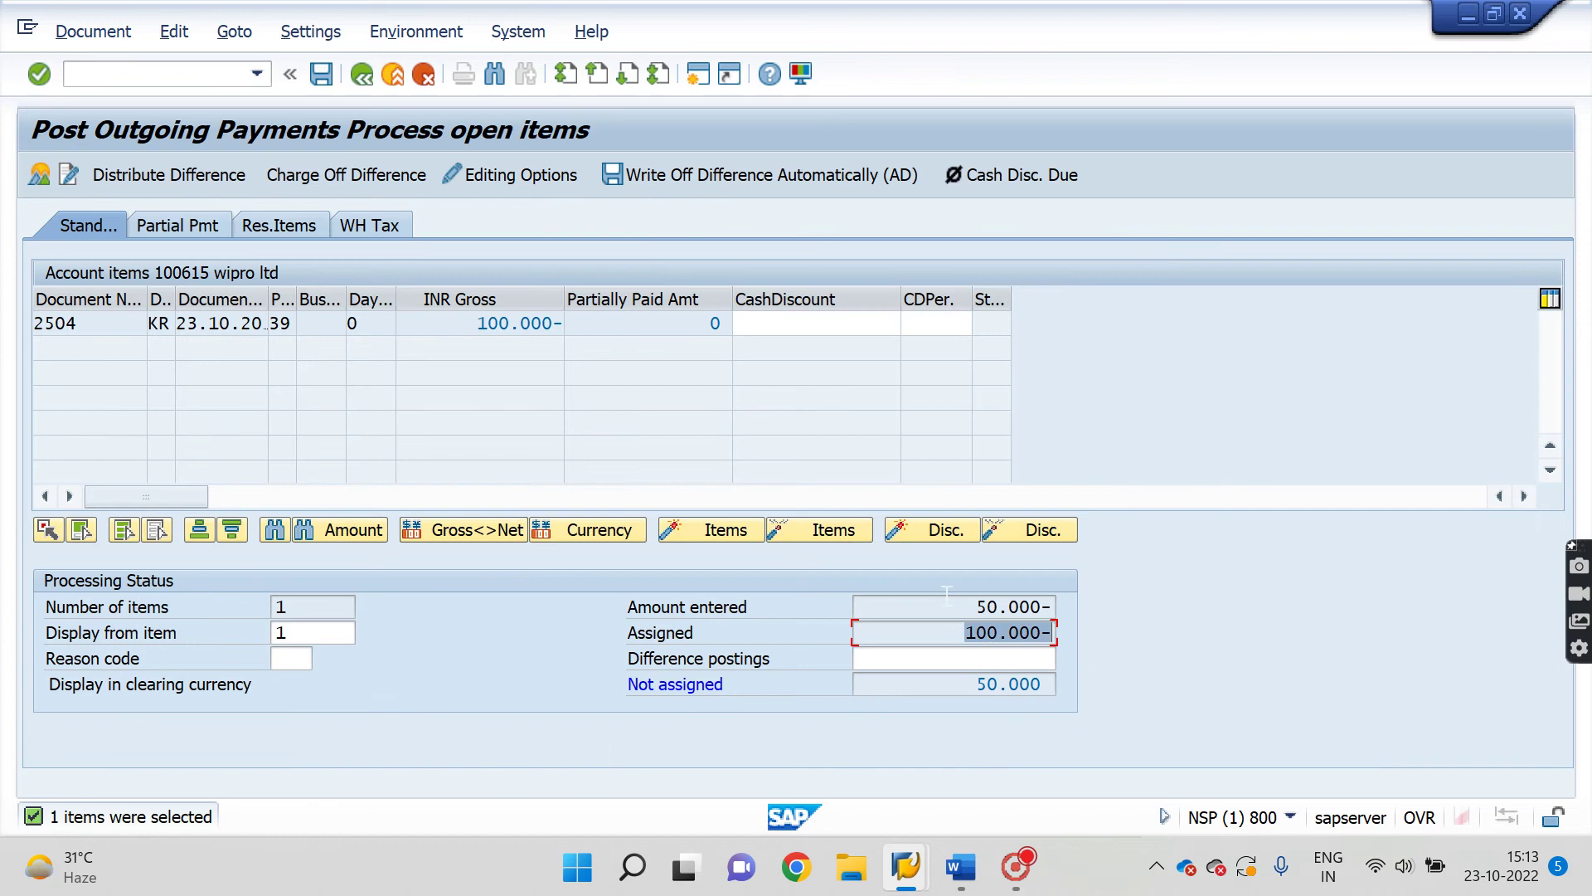
pyautogui.moveTo(971, 608); pyautogui.dragTo(1126, 622)
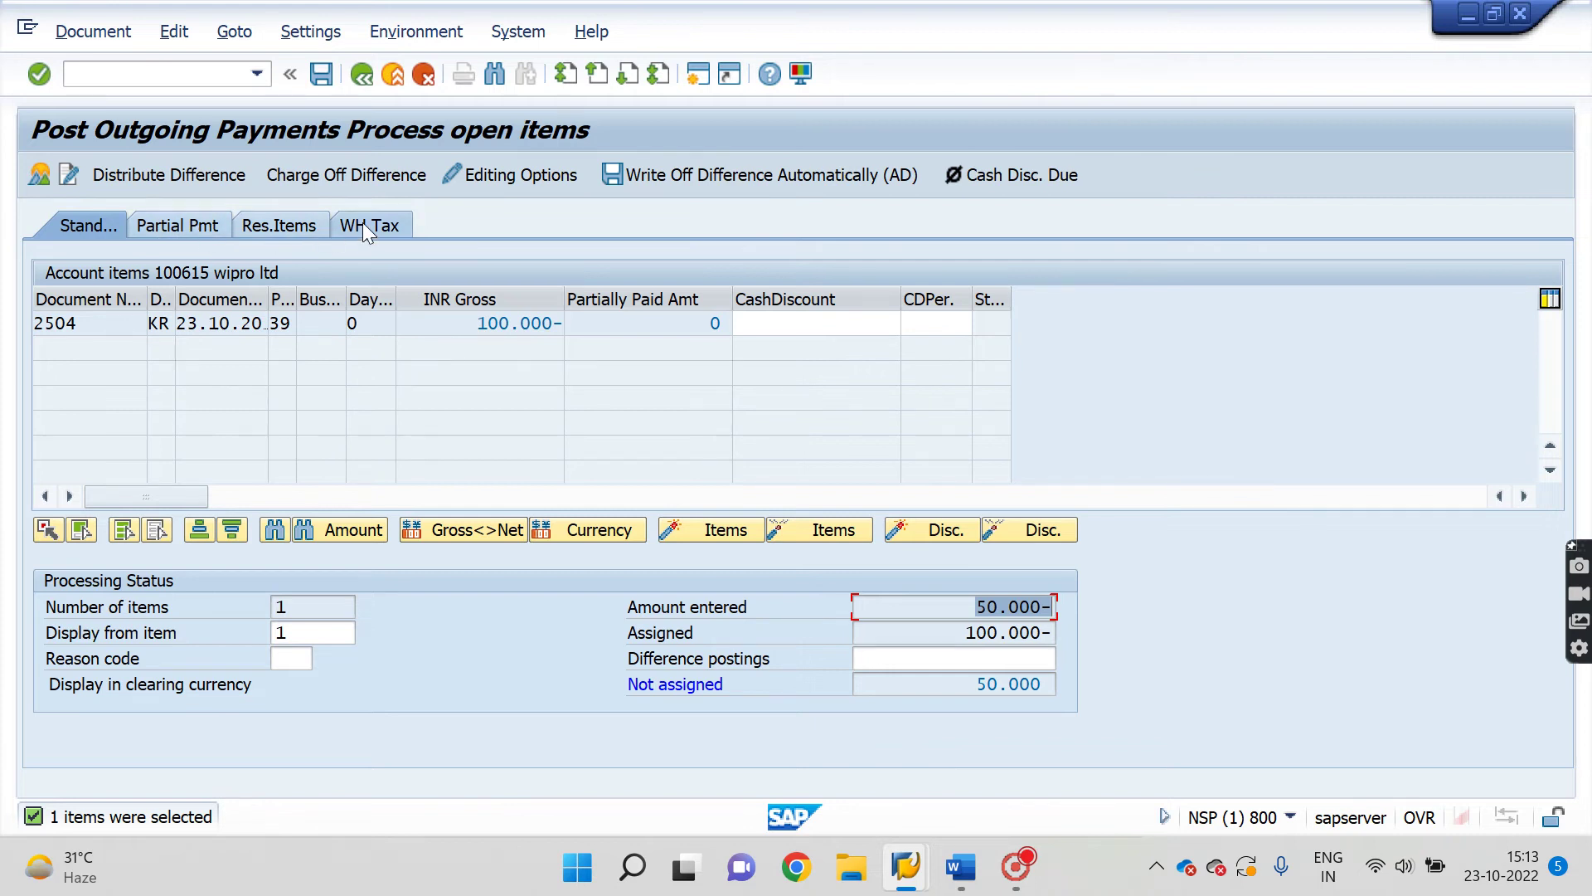
pyautogui.click(174, 224)
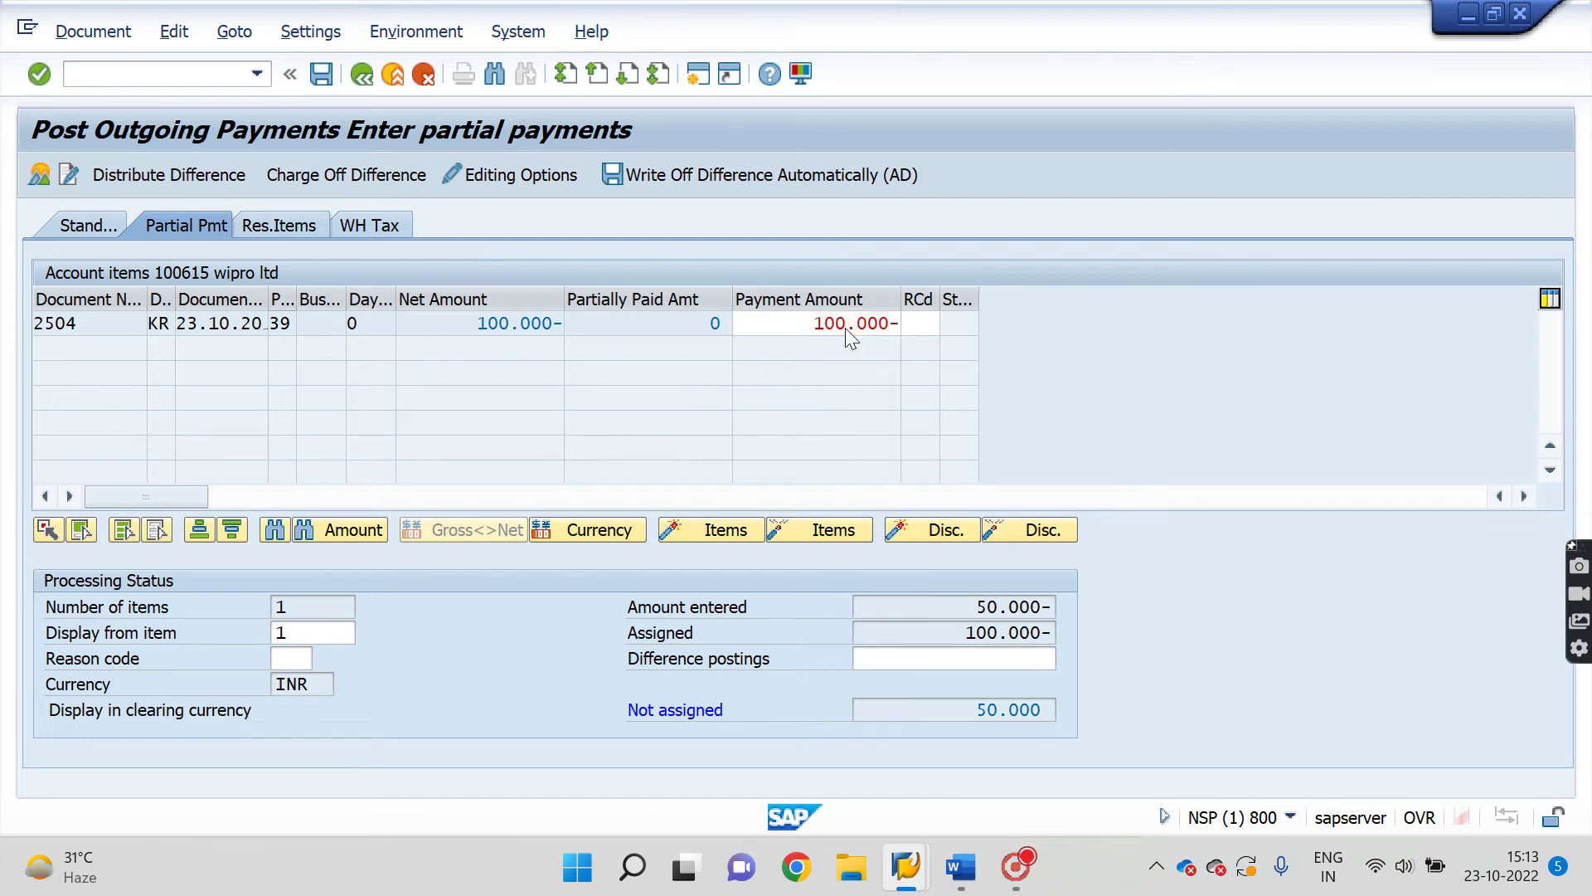
pyautogui.write('50')
pyautogui.press('Return')
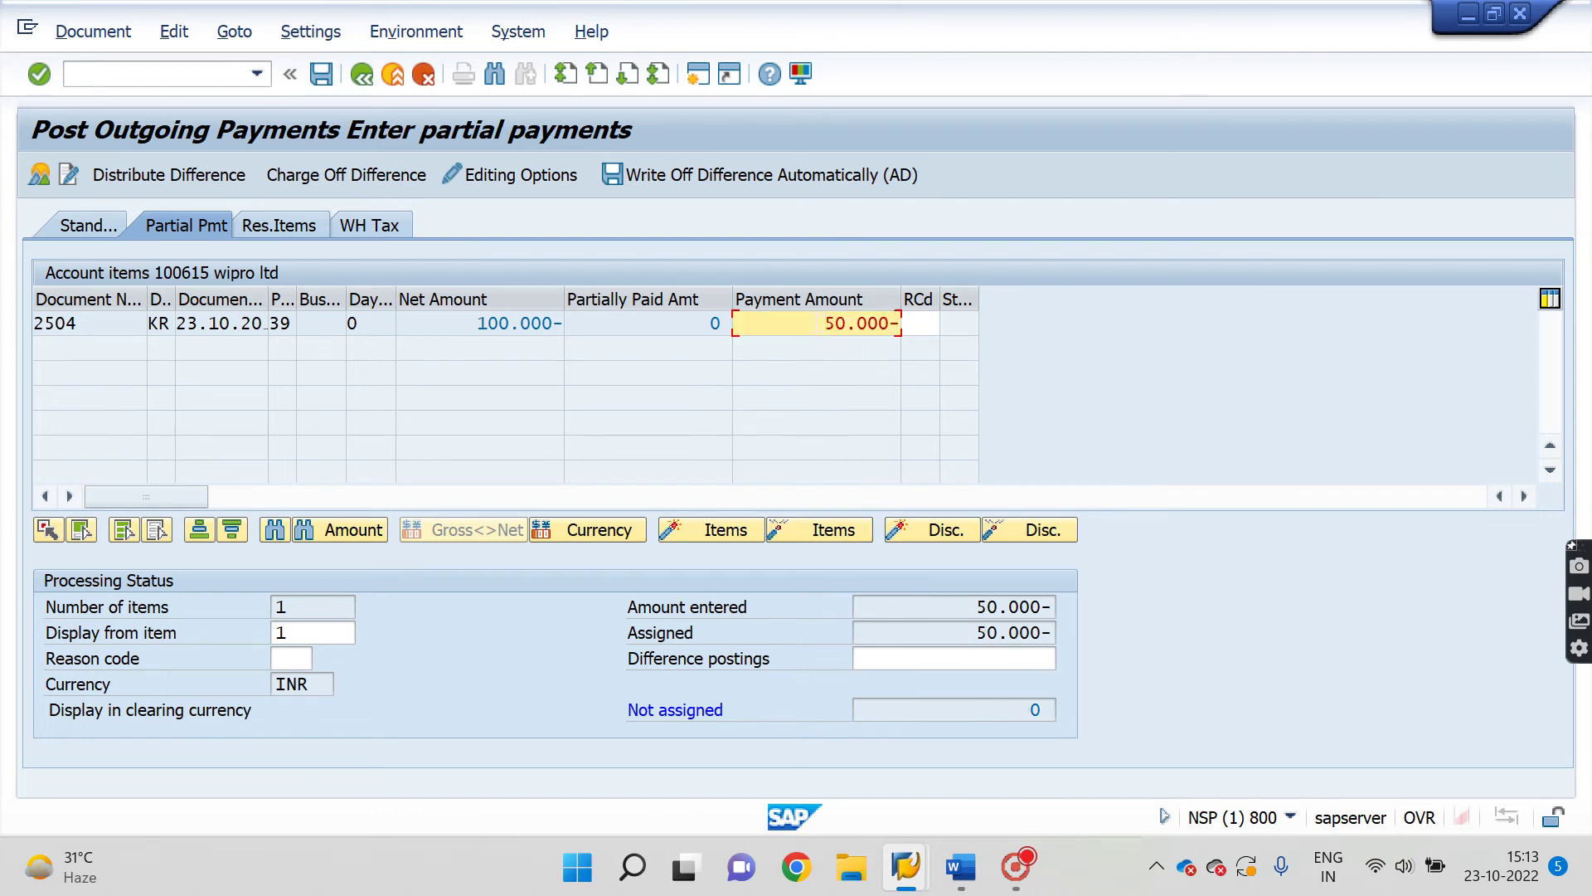
# Examine the invoice's net amount, partial payment amount and unassigned balance, comparing the standard and partial payment views
pyautogui.moveTo(823, 323); pyautogui.dragTo(925, 325)
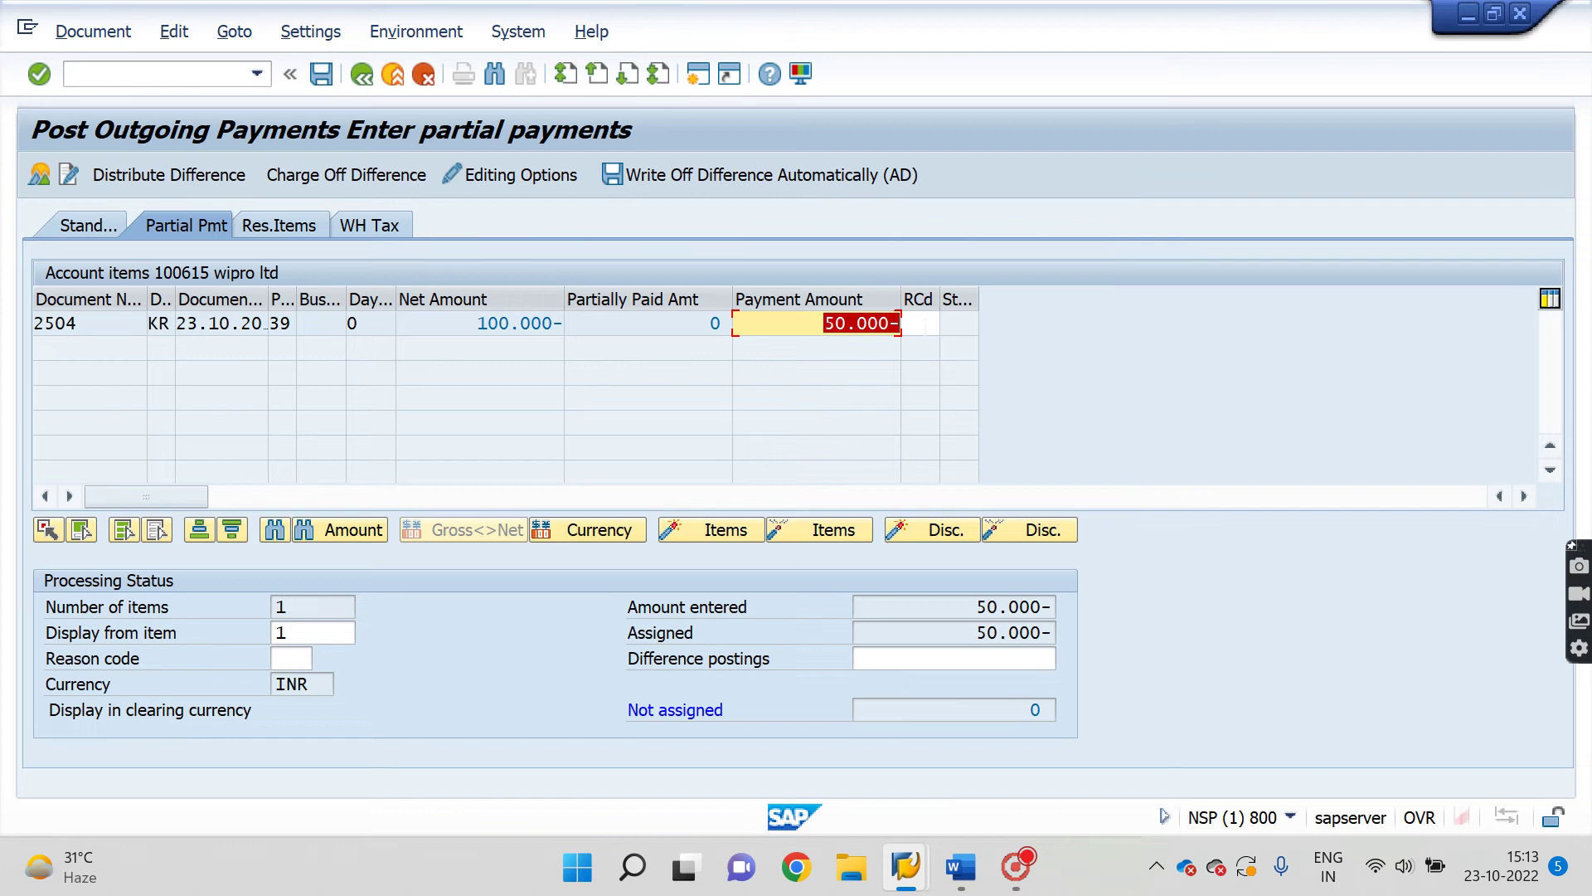
pyautogui.moveTo(465, 324); pyautogui.dragTo(585, 331)
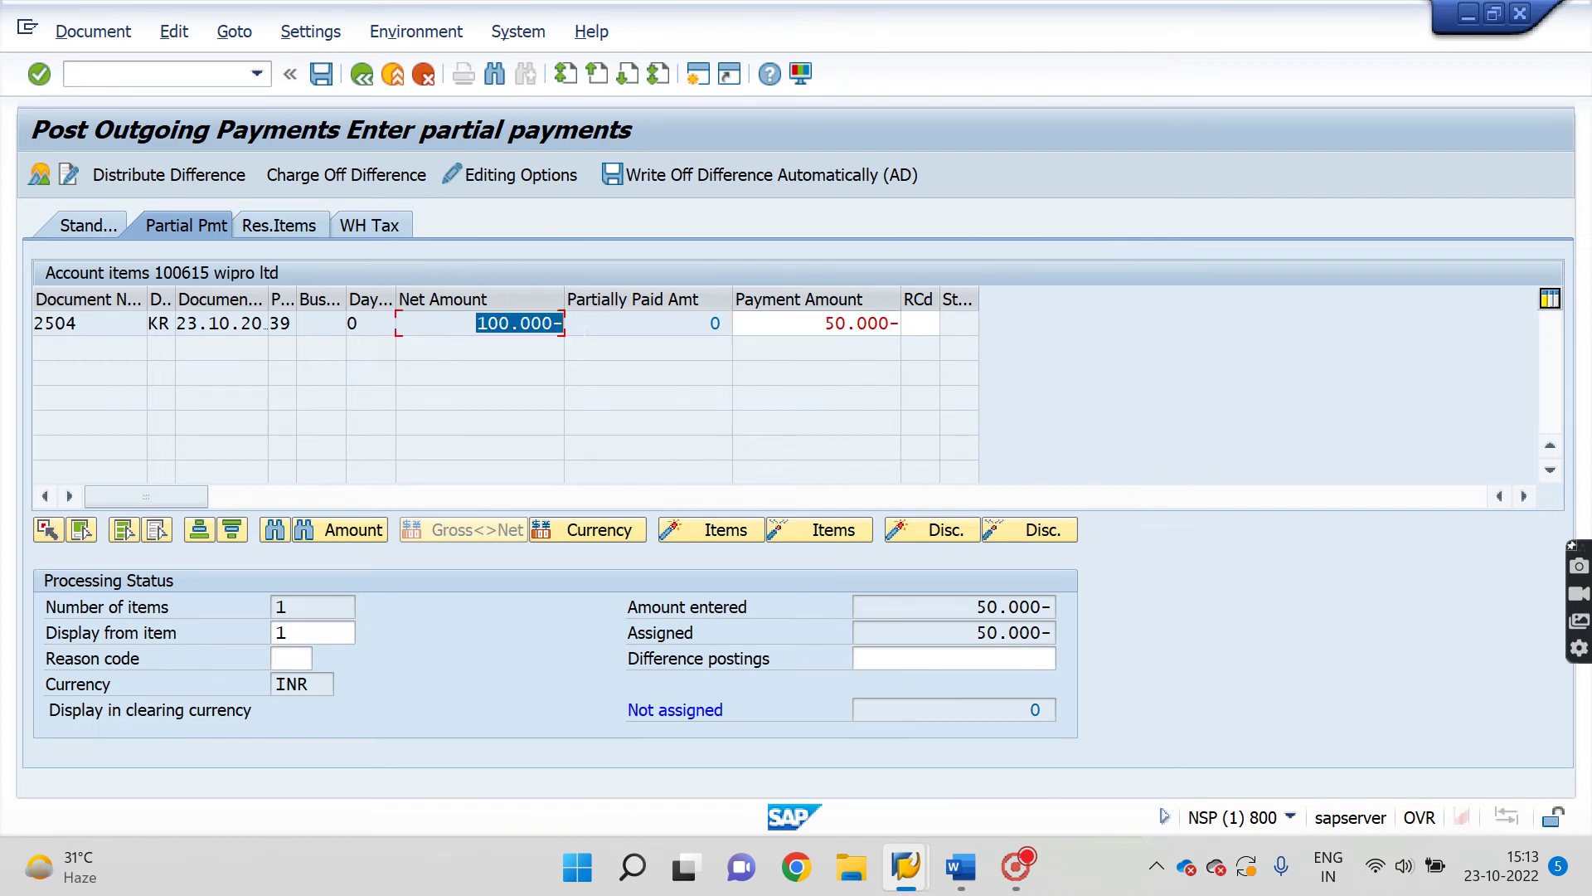
pyautogui.press('Tab')
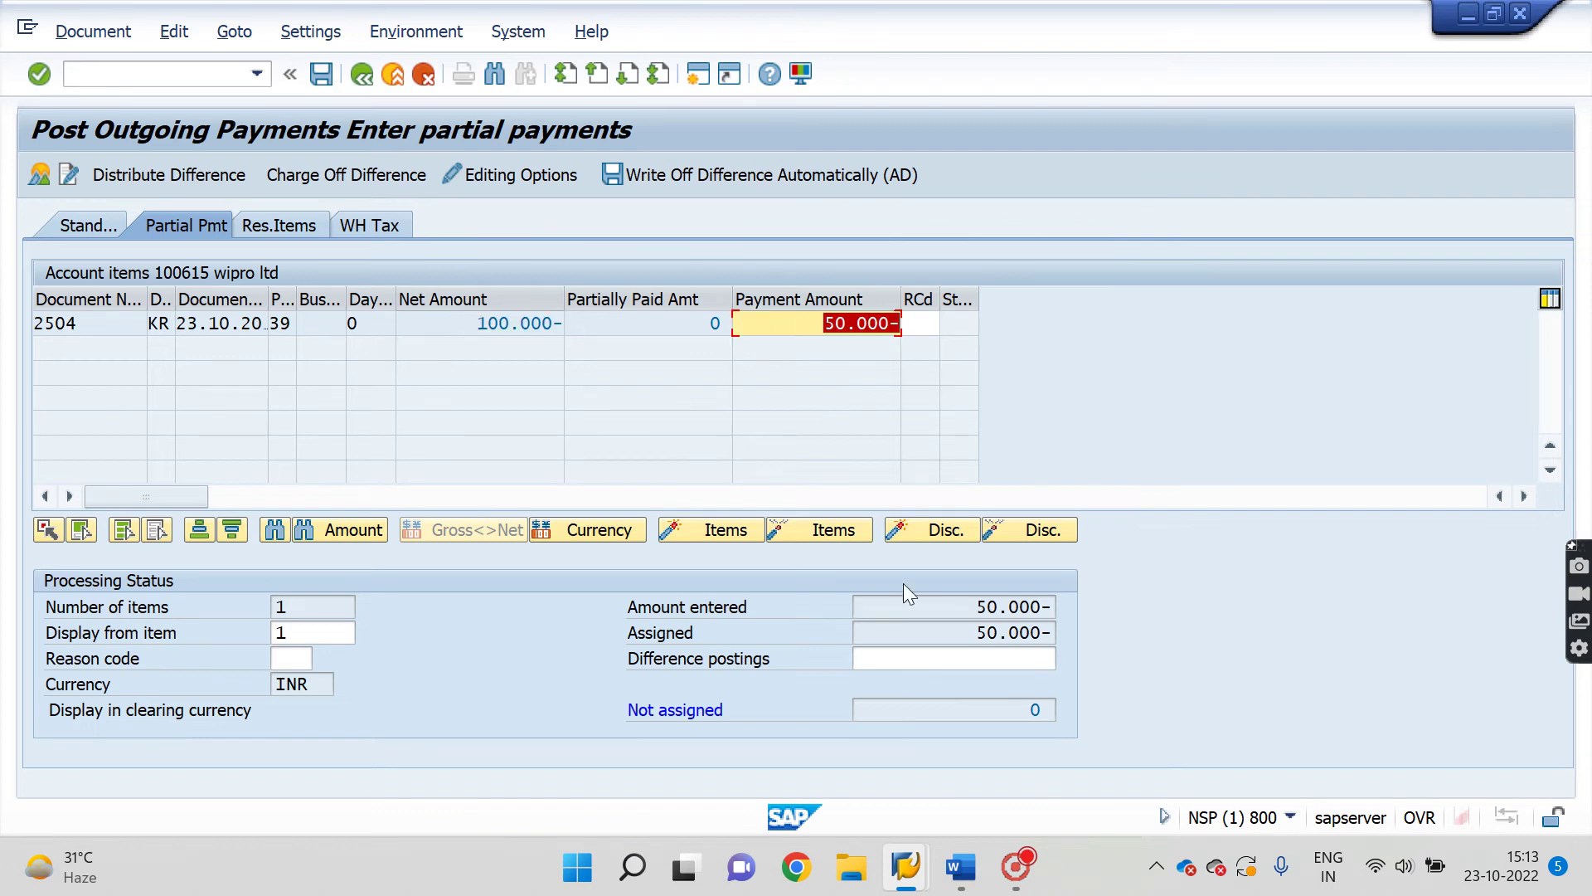
pyautogui.click(1029, 709)
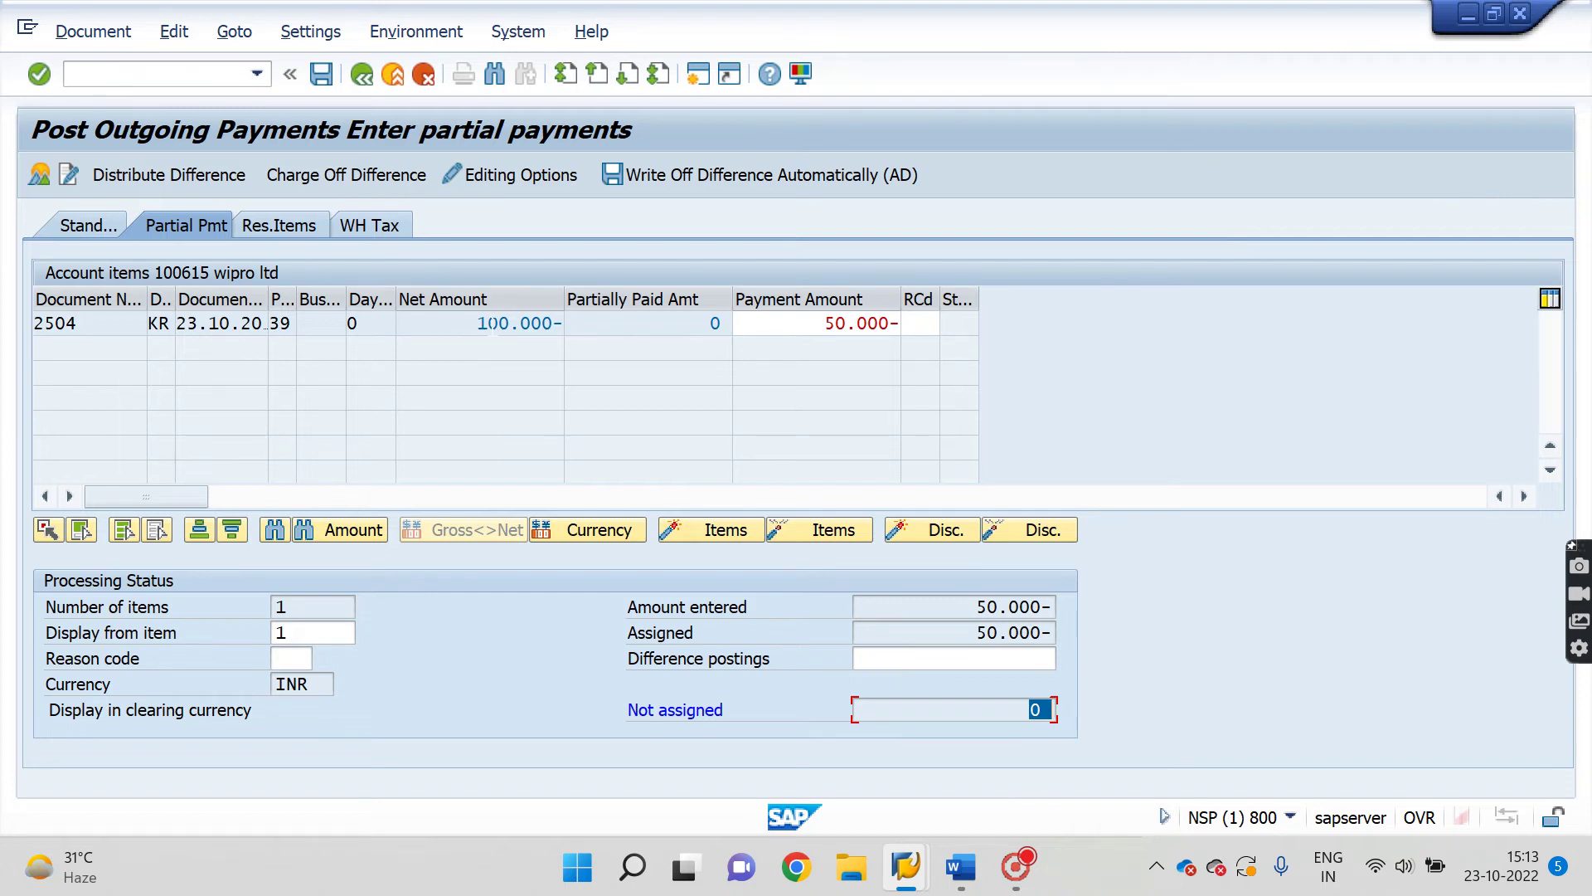
pyautogui.click(103, 216)
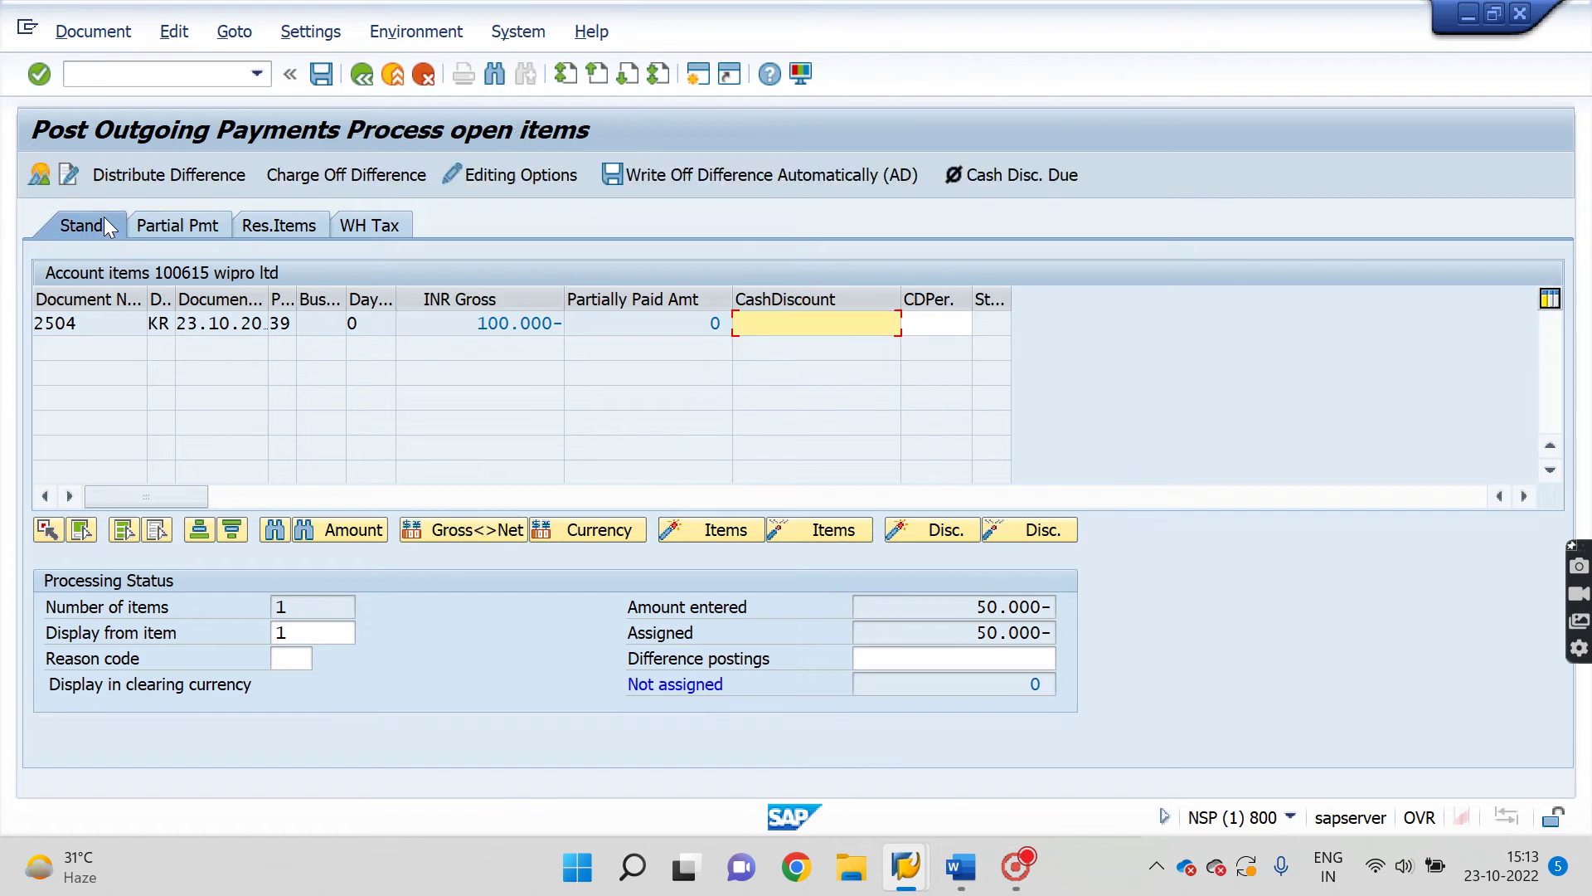
pyautogui.click(172, 229)
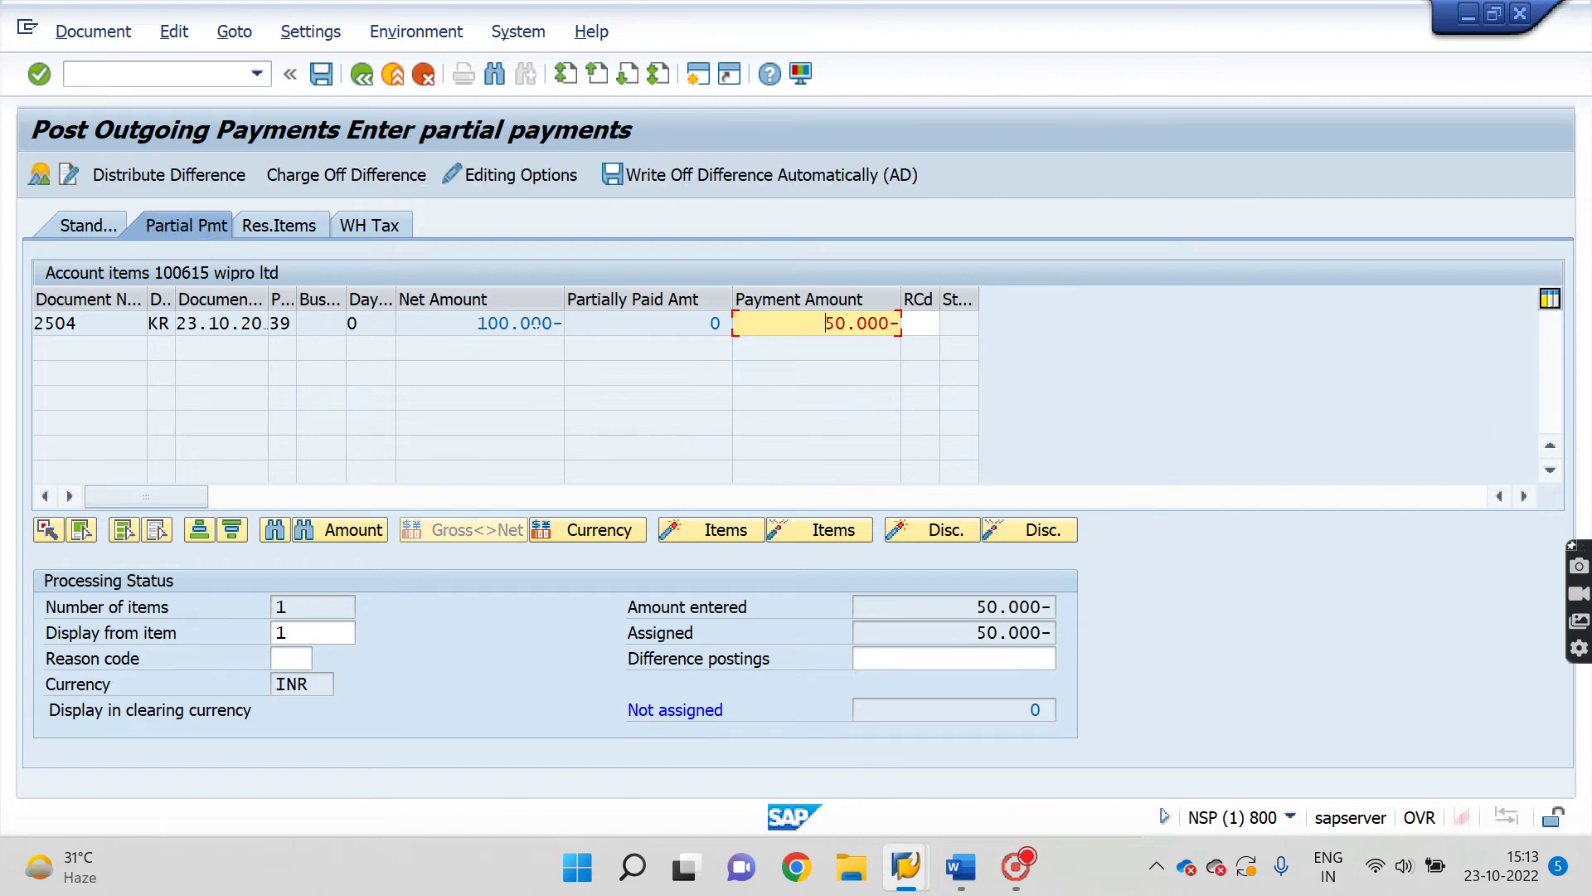
pyautogui.moveTo(477, 323); pyautogui.dragTo(607, 327)
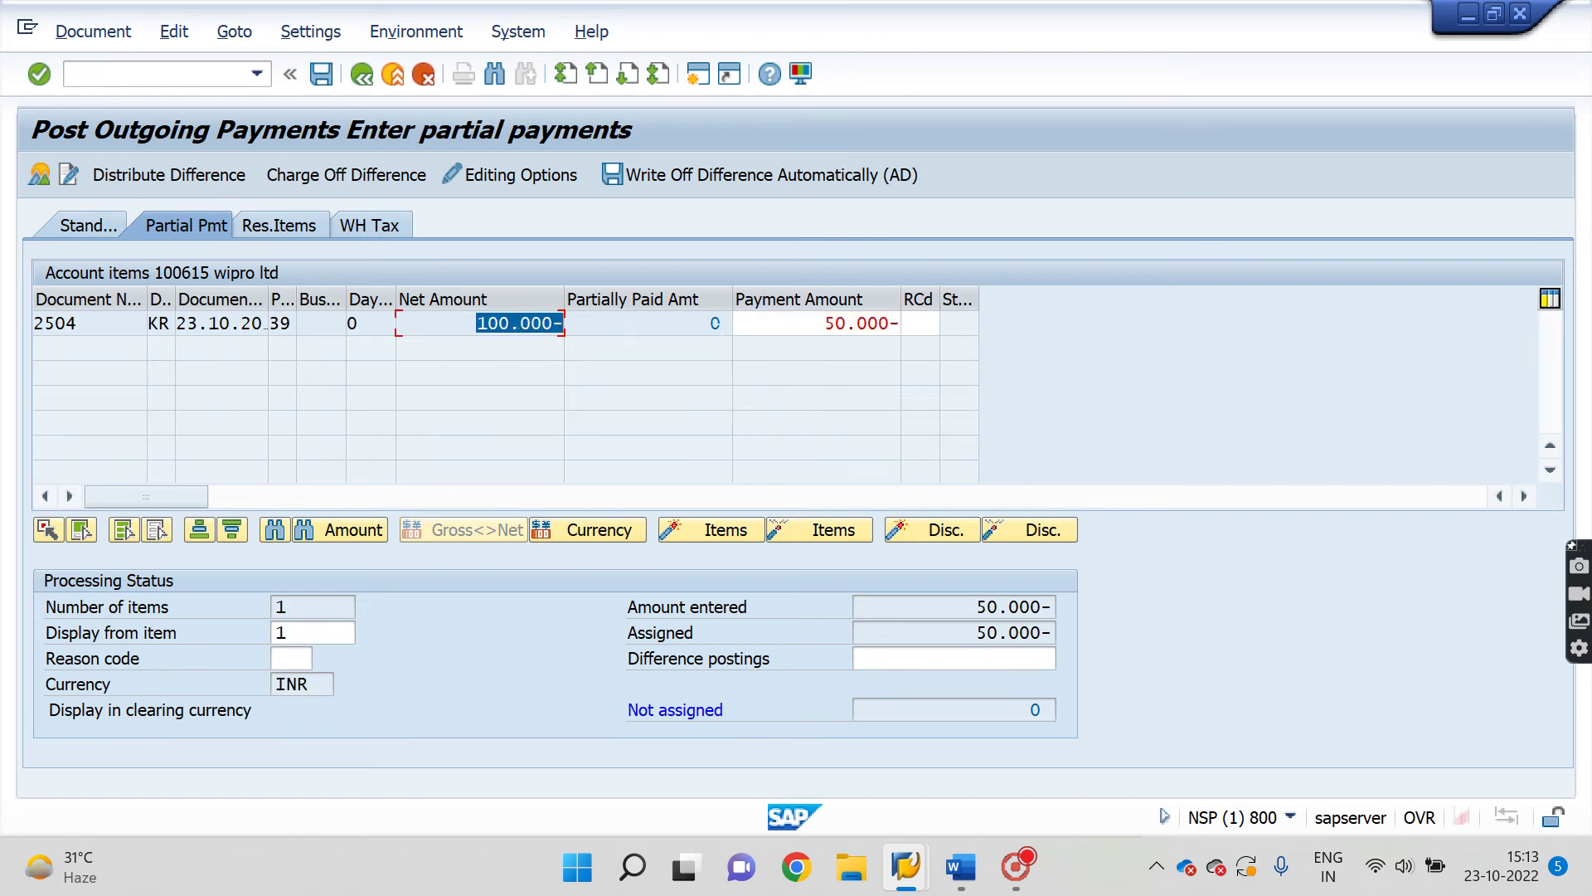
pyautogui.moveTo(826, 323); pyautogui.dragTo(962, 324)
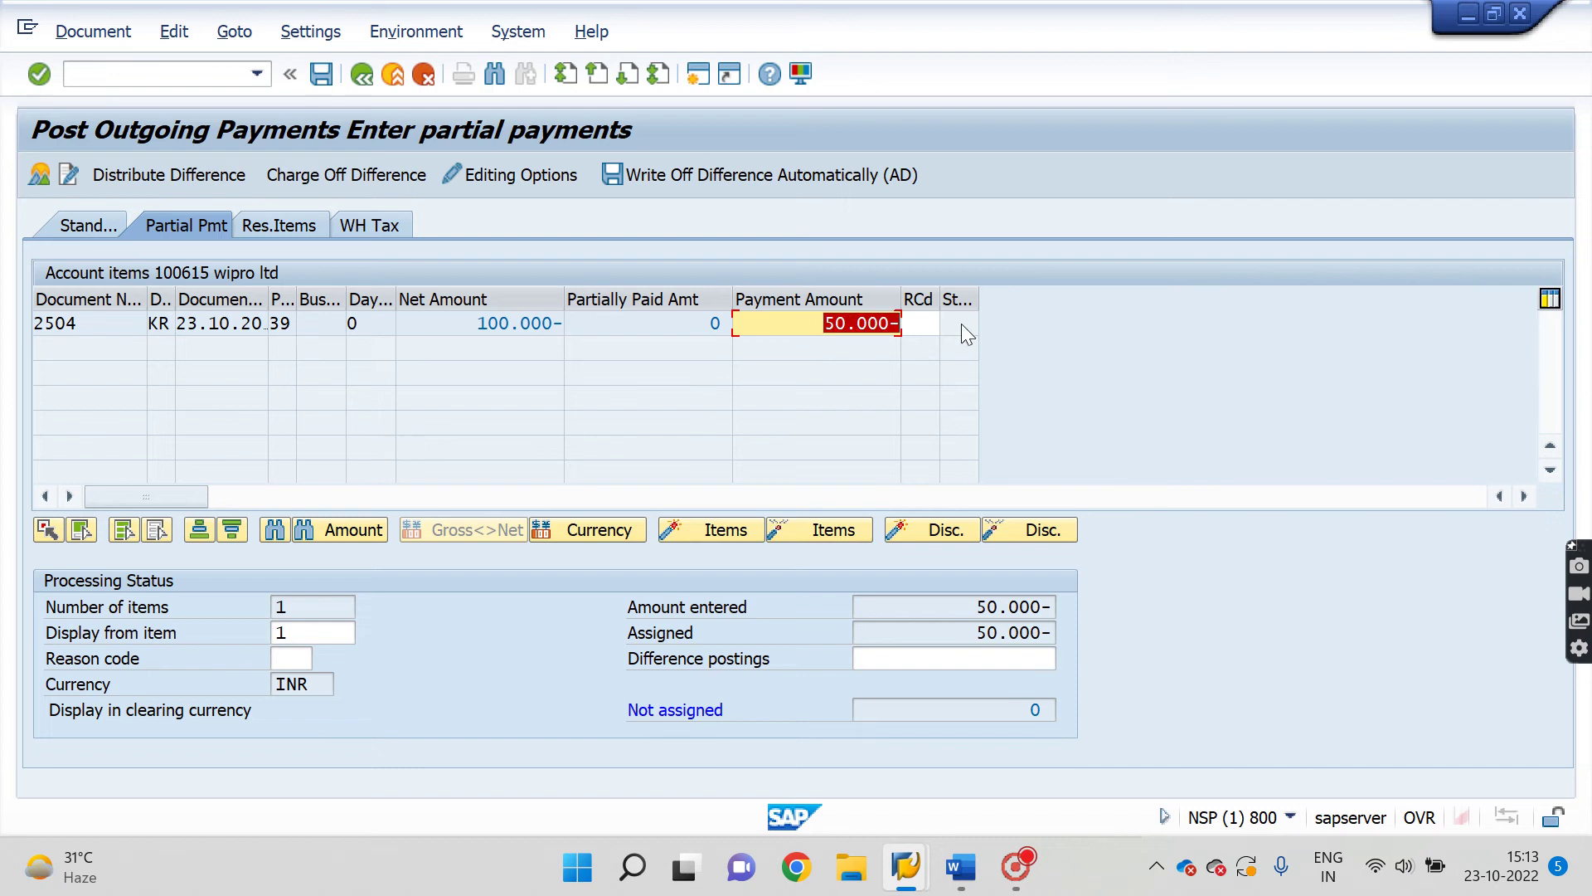
pyautogui.moveTo(1020, 710); pyautogui.dragTo(1088, 716)
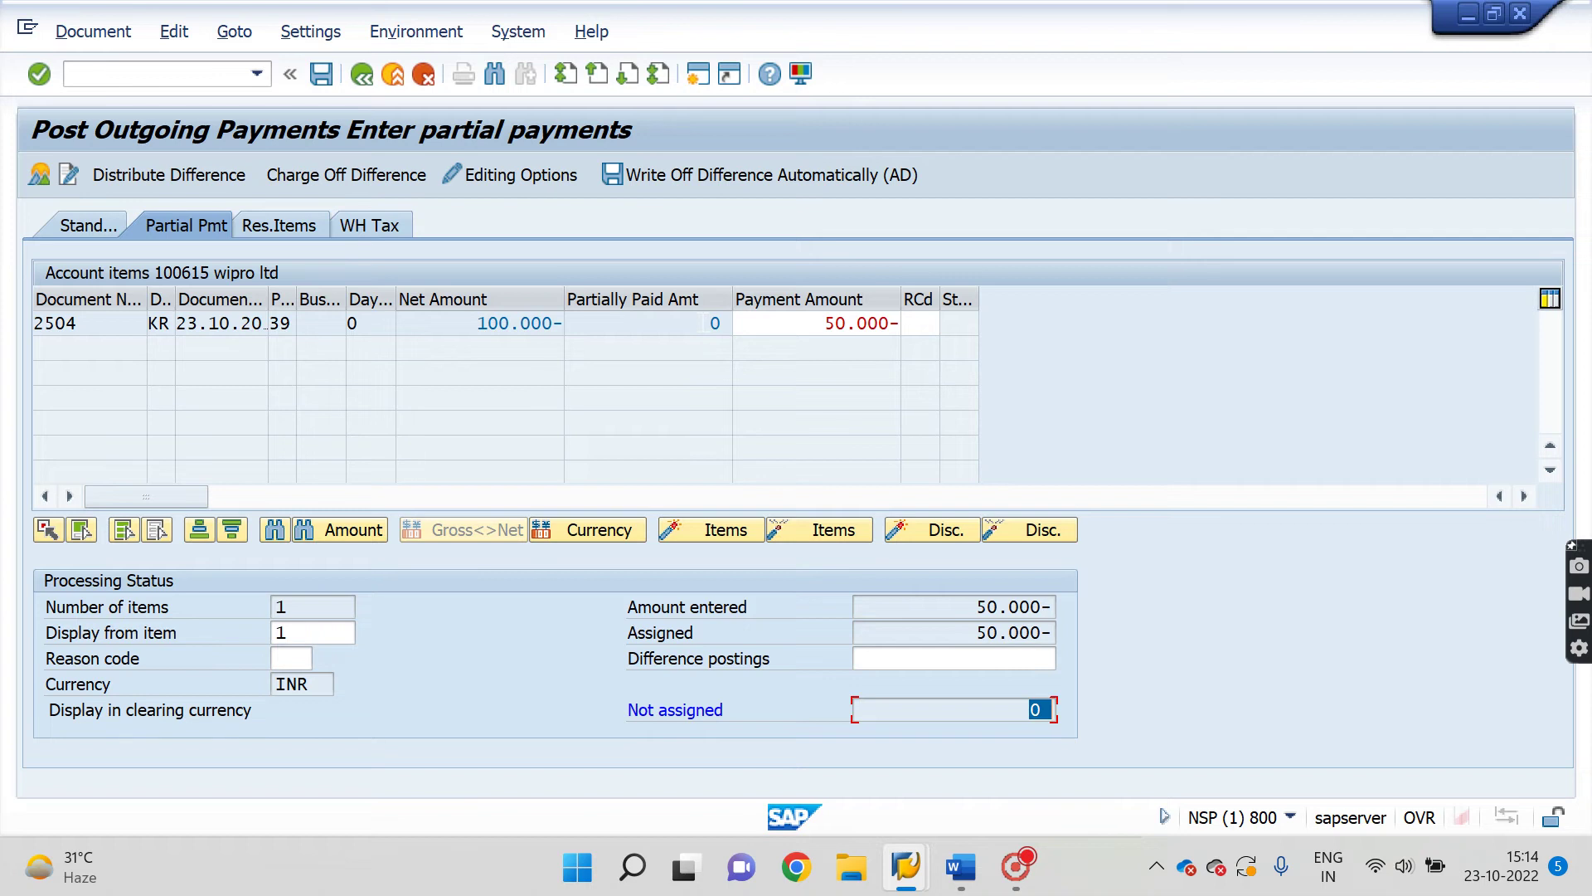
pyautogui.moveTo(820, 323); pyautogui.dragTo(978, 328)
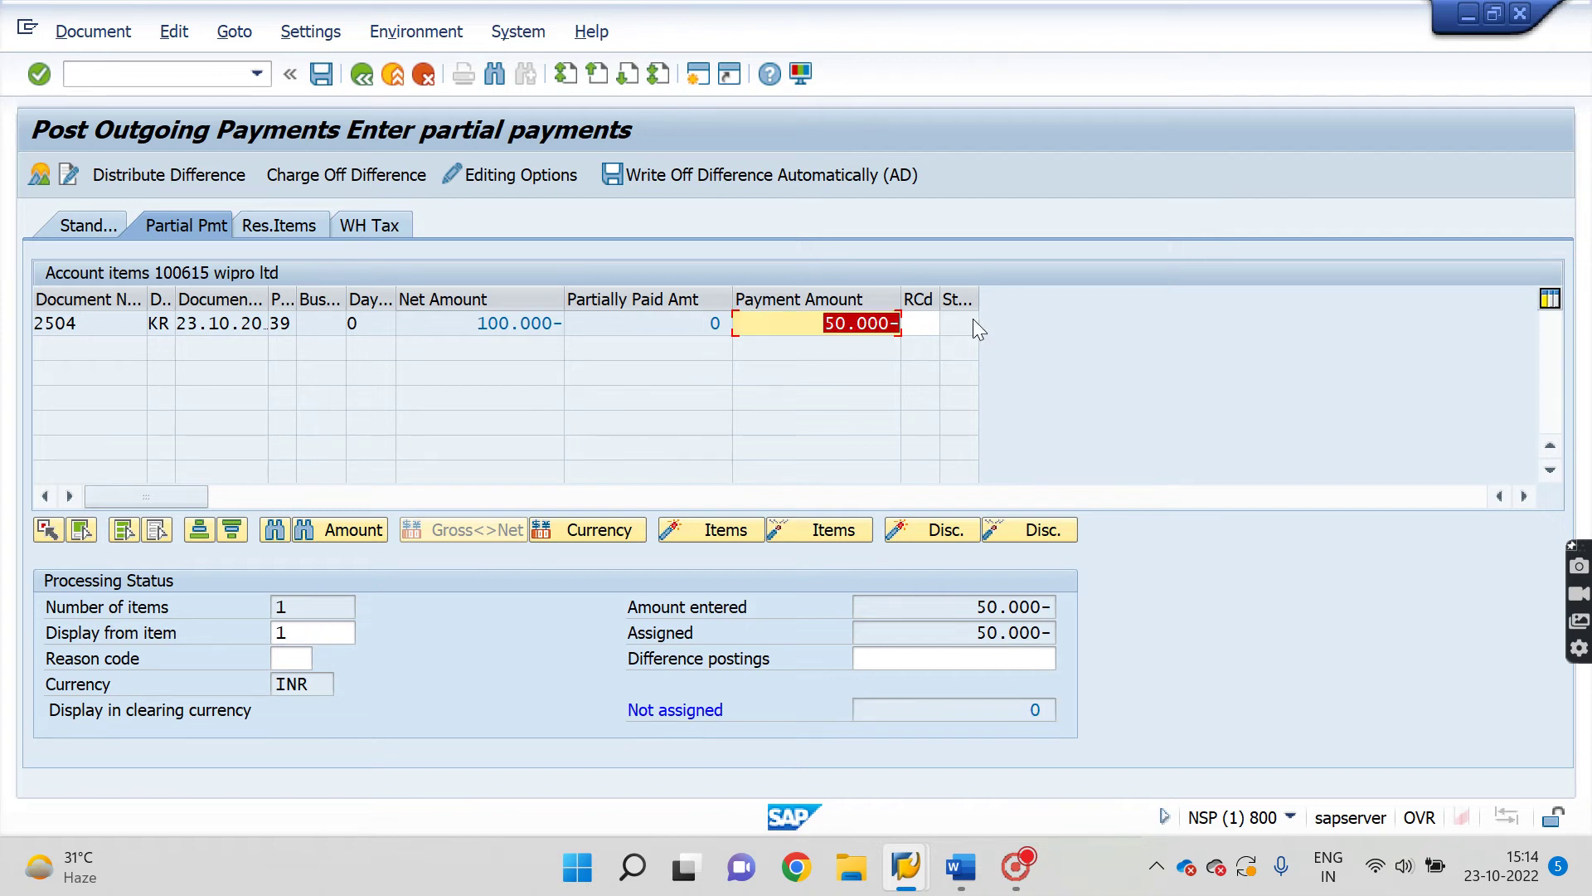
# Post the outgoing partial payment for WIPRO LTD
pyautogui.click(322, 78)
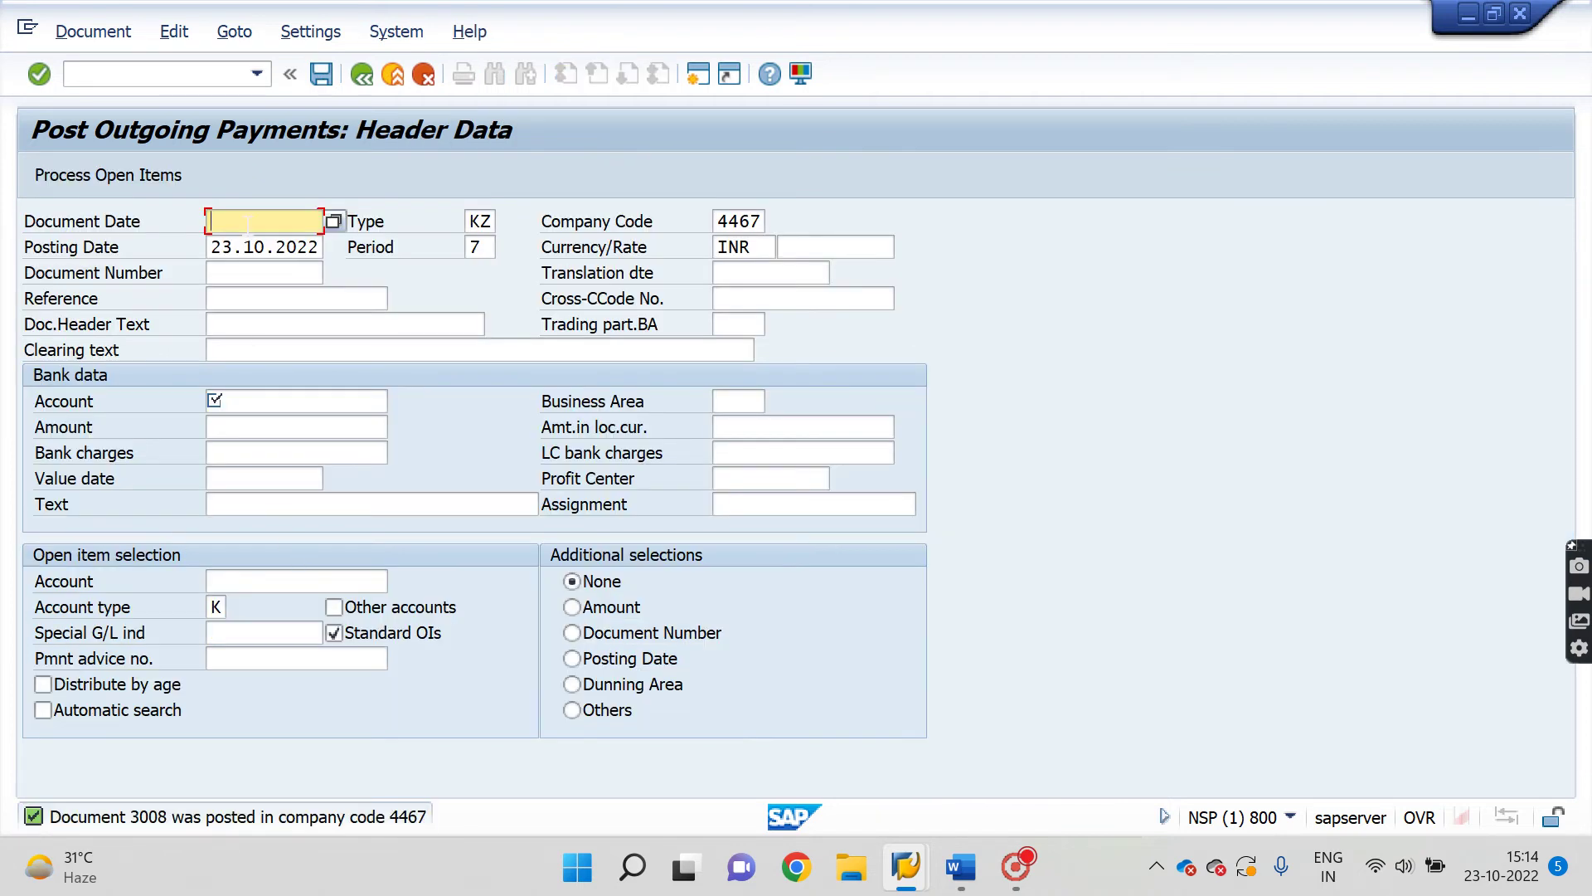
# Date a new outgoing payment 23.10.2022 and enter the YES OUTGOING BANK account with an amount of 50000
pyautogui.press('Down')
pyautogui.press('Return')
pyautogui.press('Return')
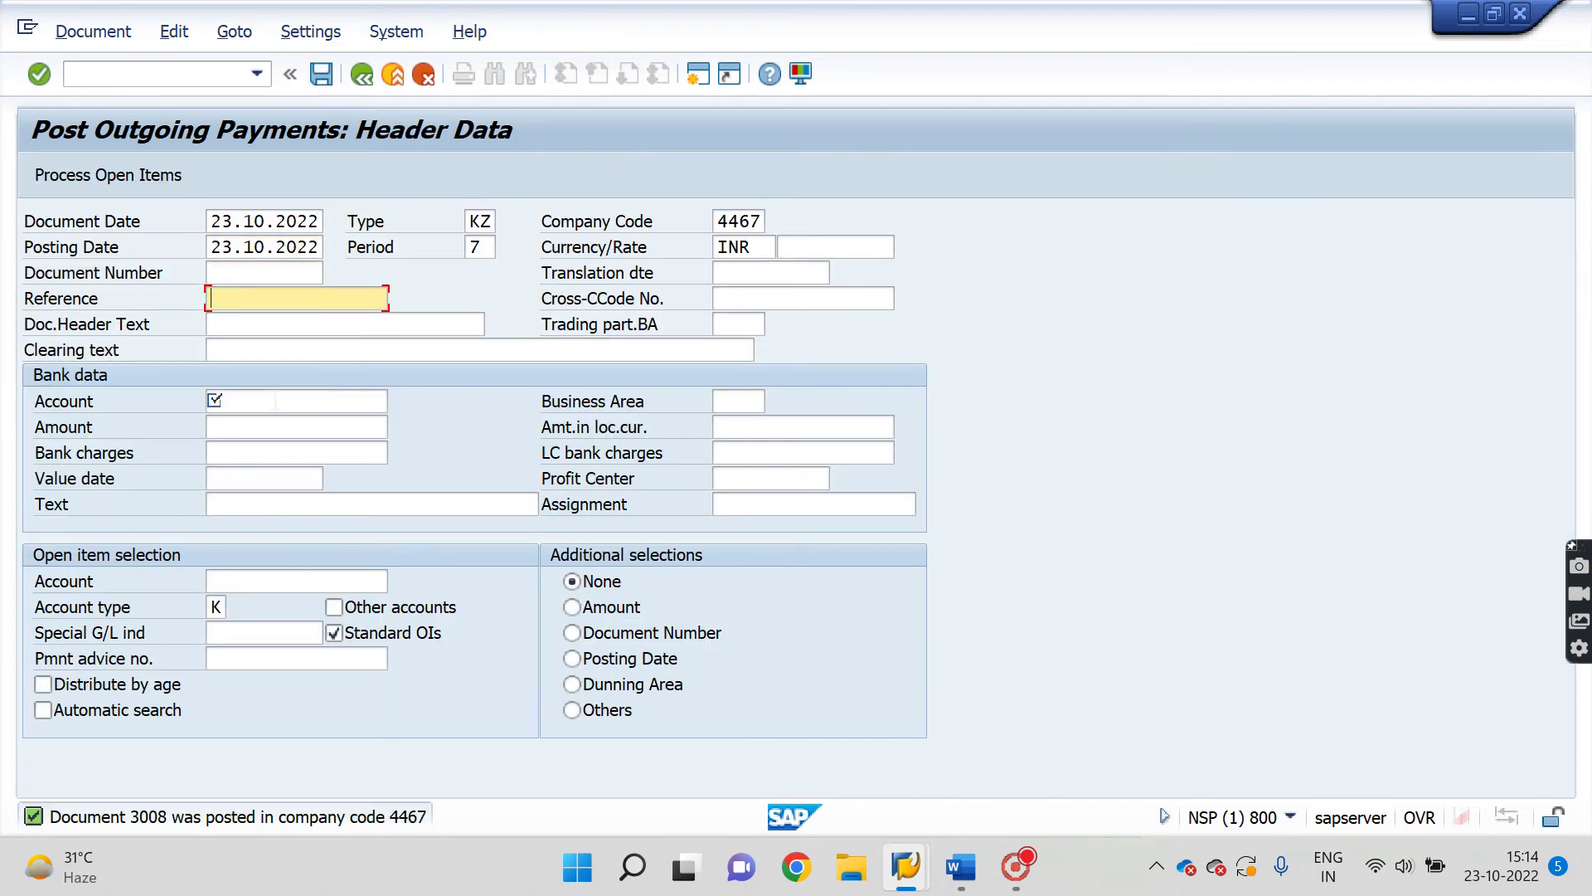
pyautogui.click(275, 401)
pyautogui.press('Down')
pyautogui.press('Return')
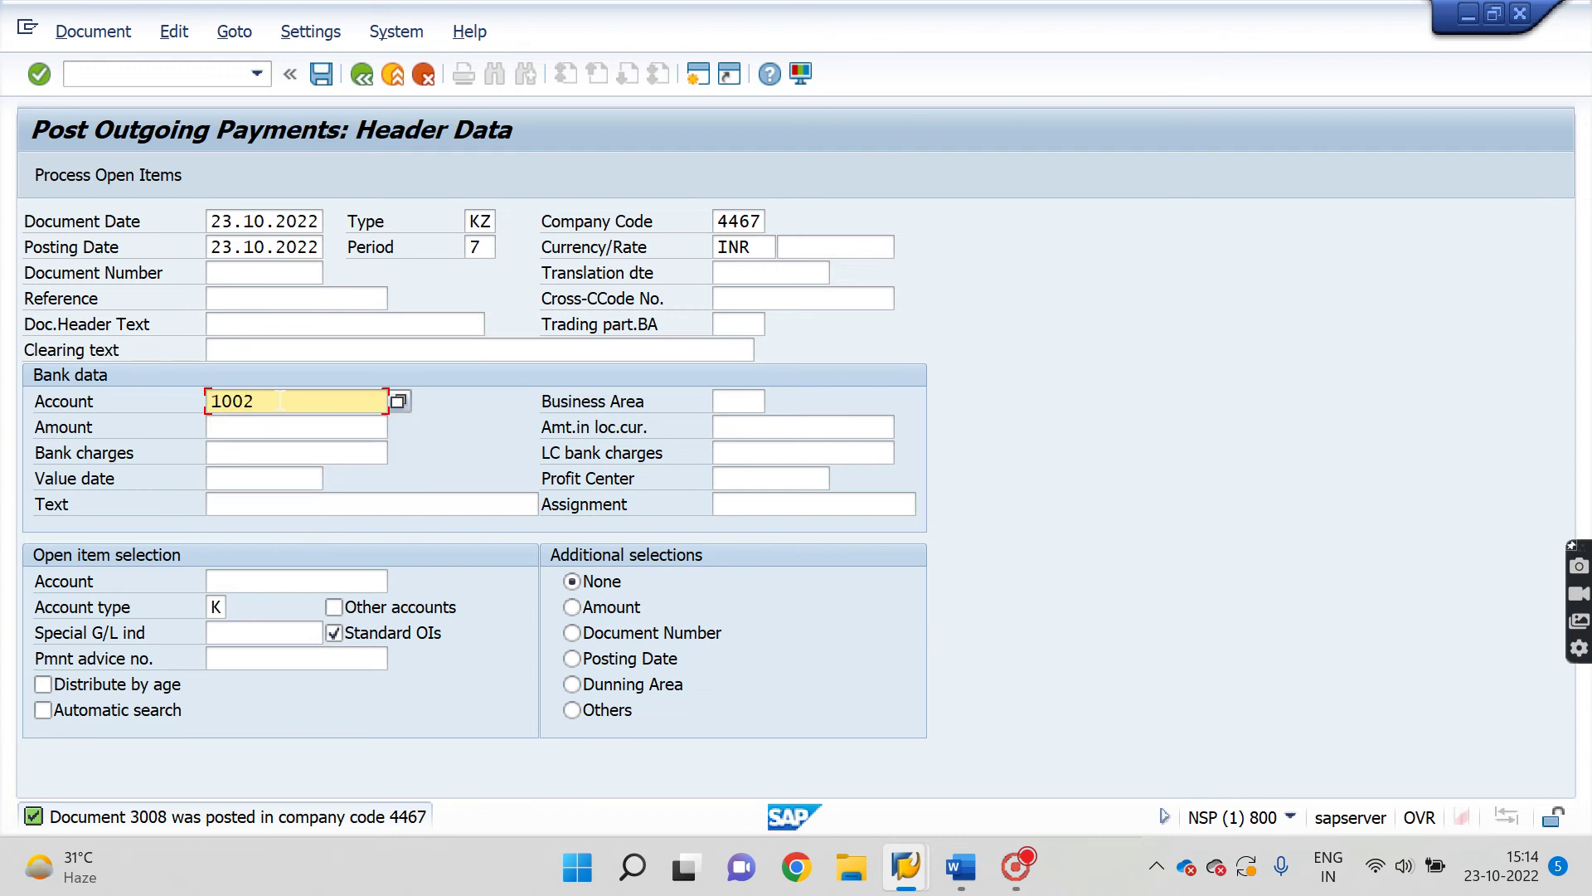
pyautogui.press('Tab')
pyautogui.press('Down')
pyautogui.press('Return')
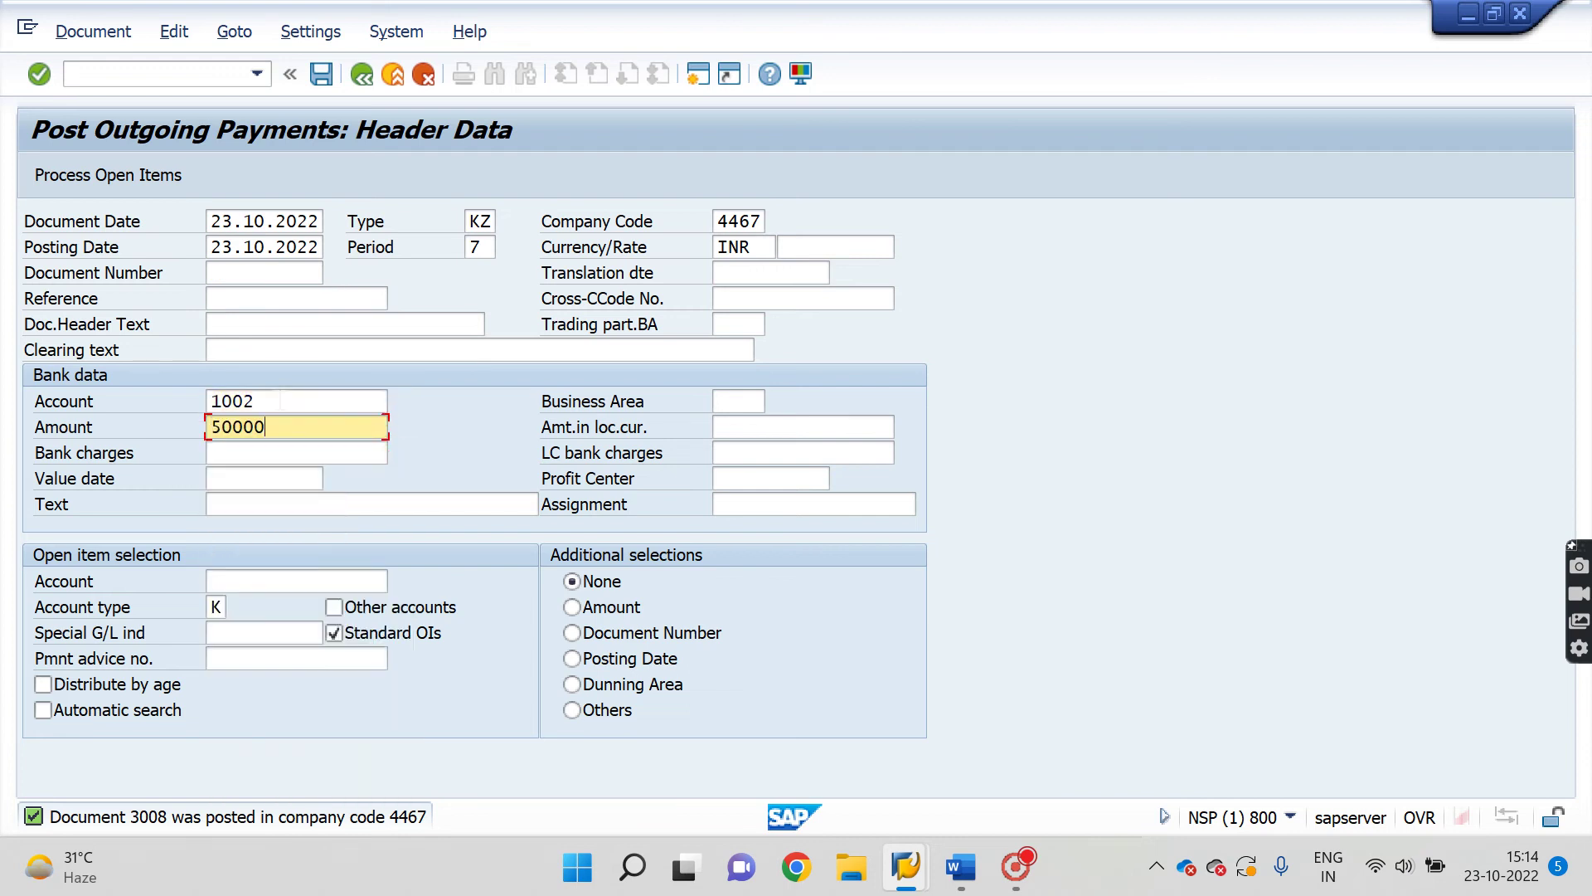
# Enter WIPRO LTD's vendor account for open item selection and load its open items
pyautogui.press('Tab')
pyautogui.press('Tab')
pyautogui.press('Tab')
pyautogui.press('Tab')
pyautogui.press('Down')
pyautogui.press('Return')
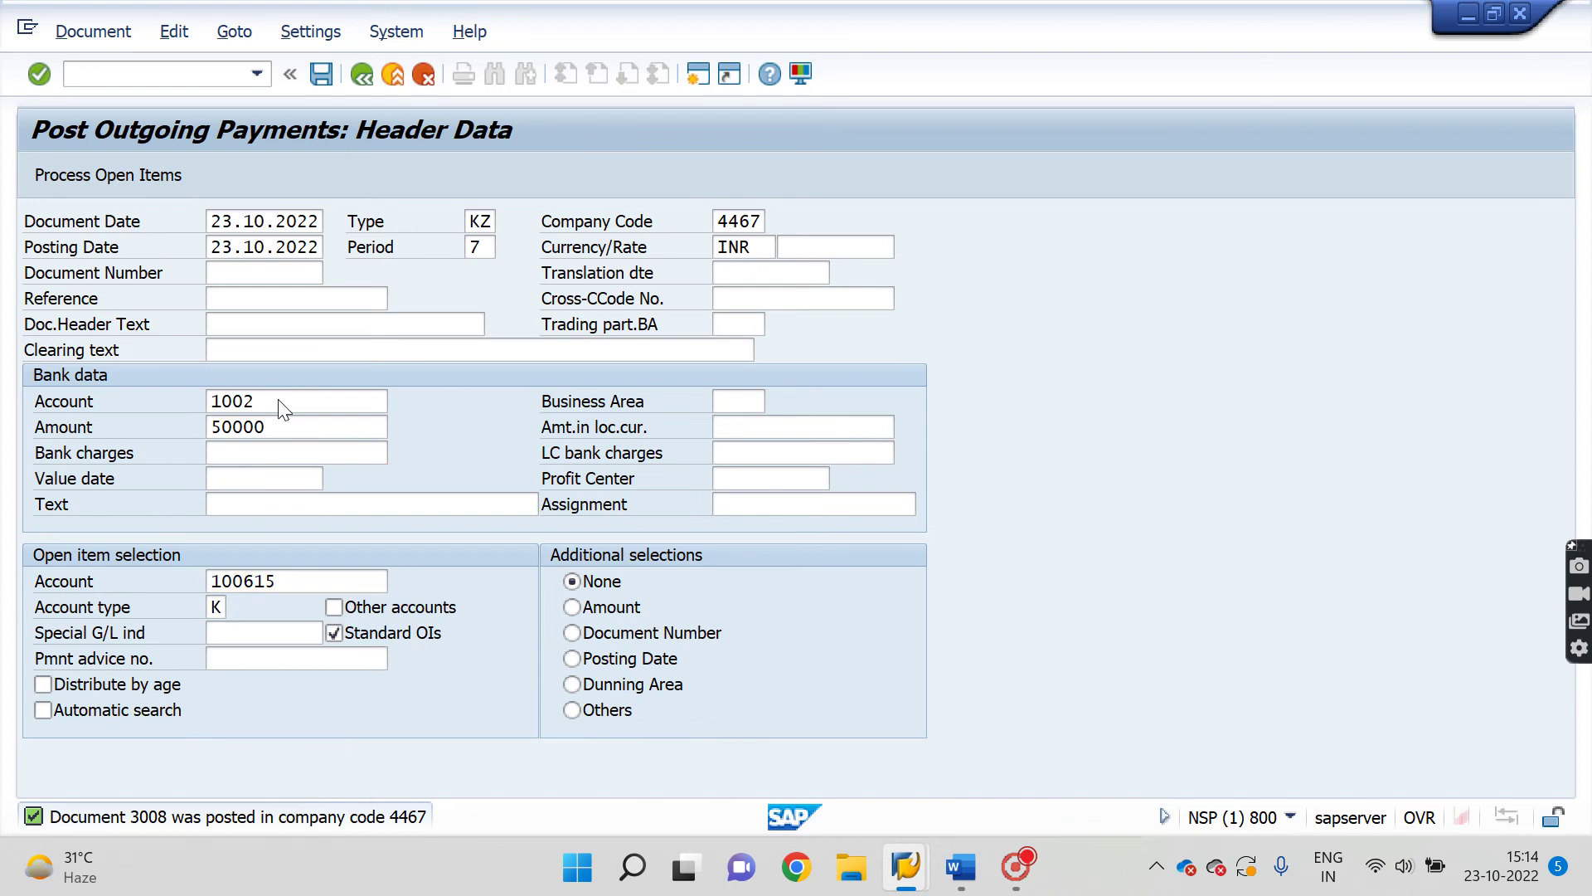
pyautogui.hotkey('shift', 'F4')
pyautogui.hotkey('shift', 'Tab')
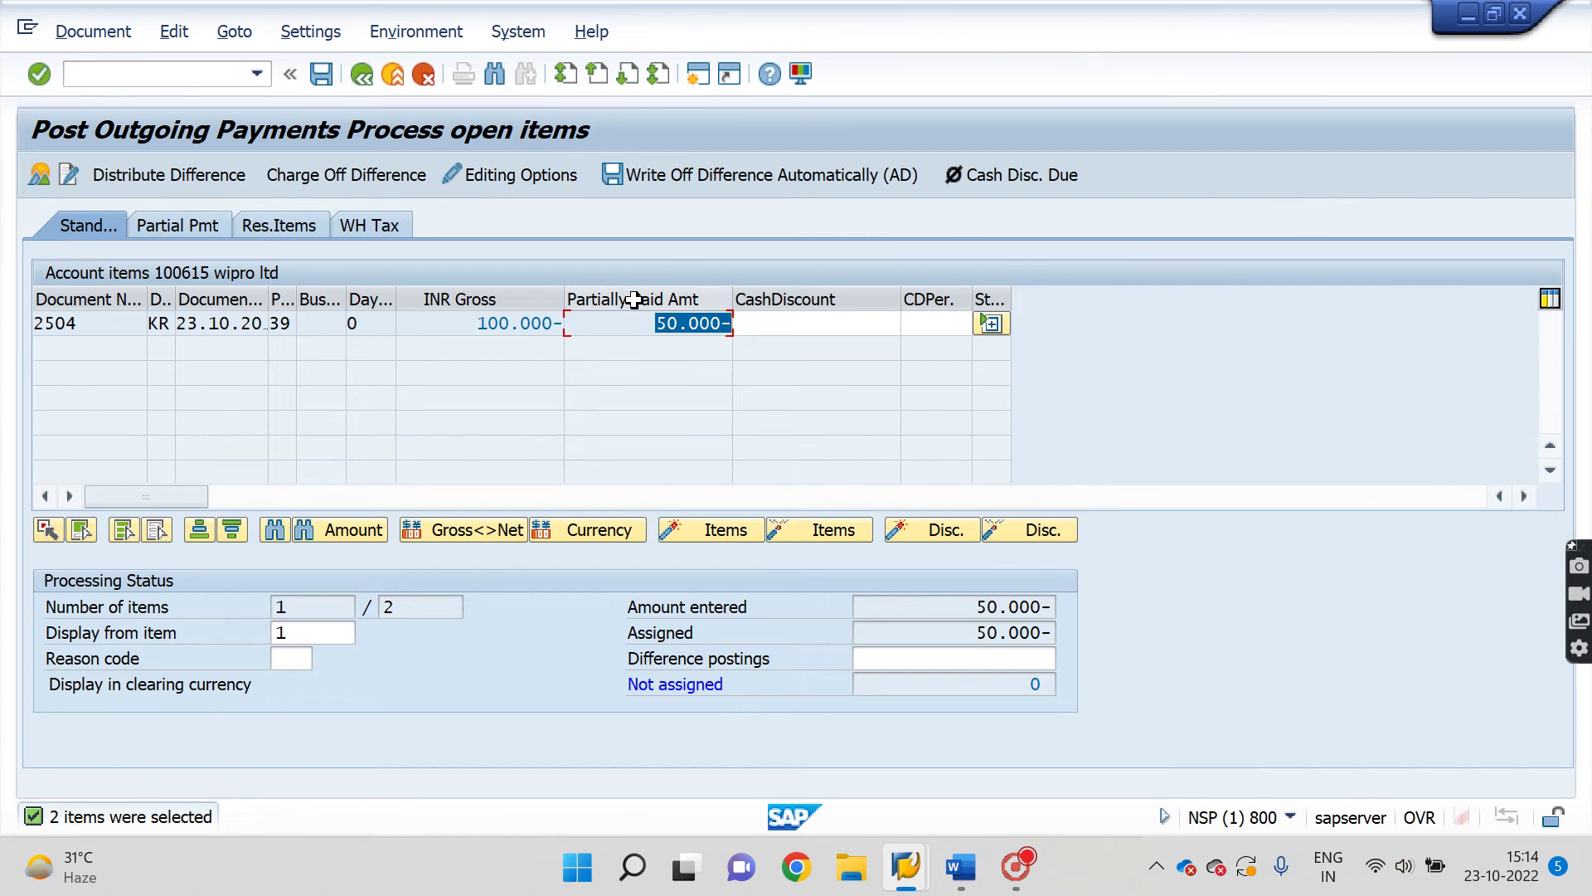
# Disable Payment reference as selection criterion in the accounting editing options, save, and return to the open items
pyautogui.click(521, 172)
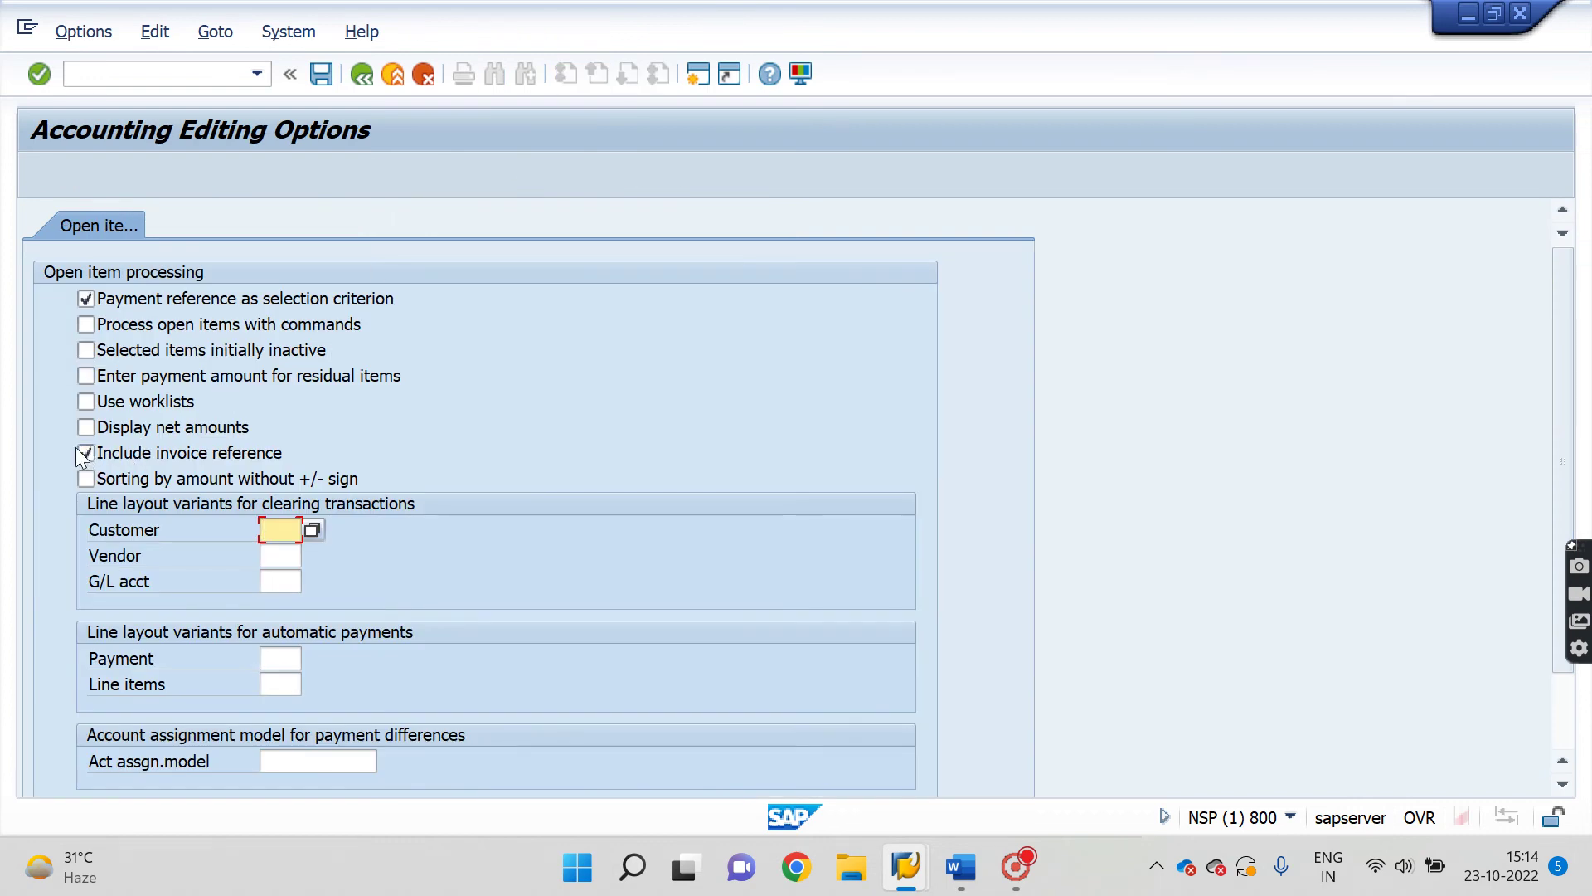
pyautogui.click(85, 298)
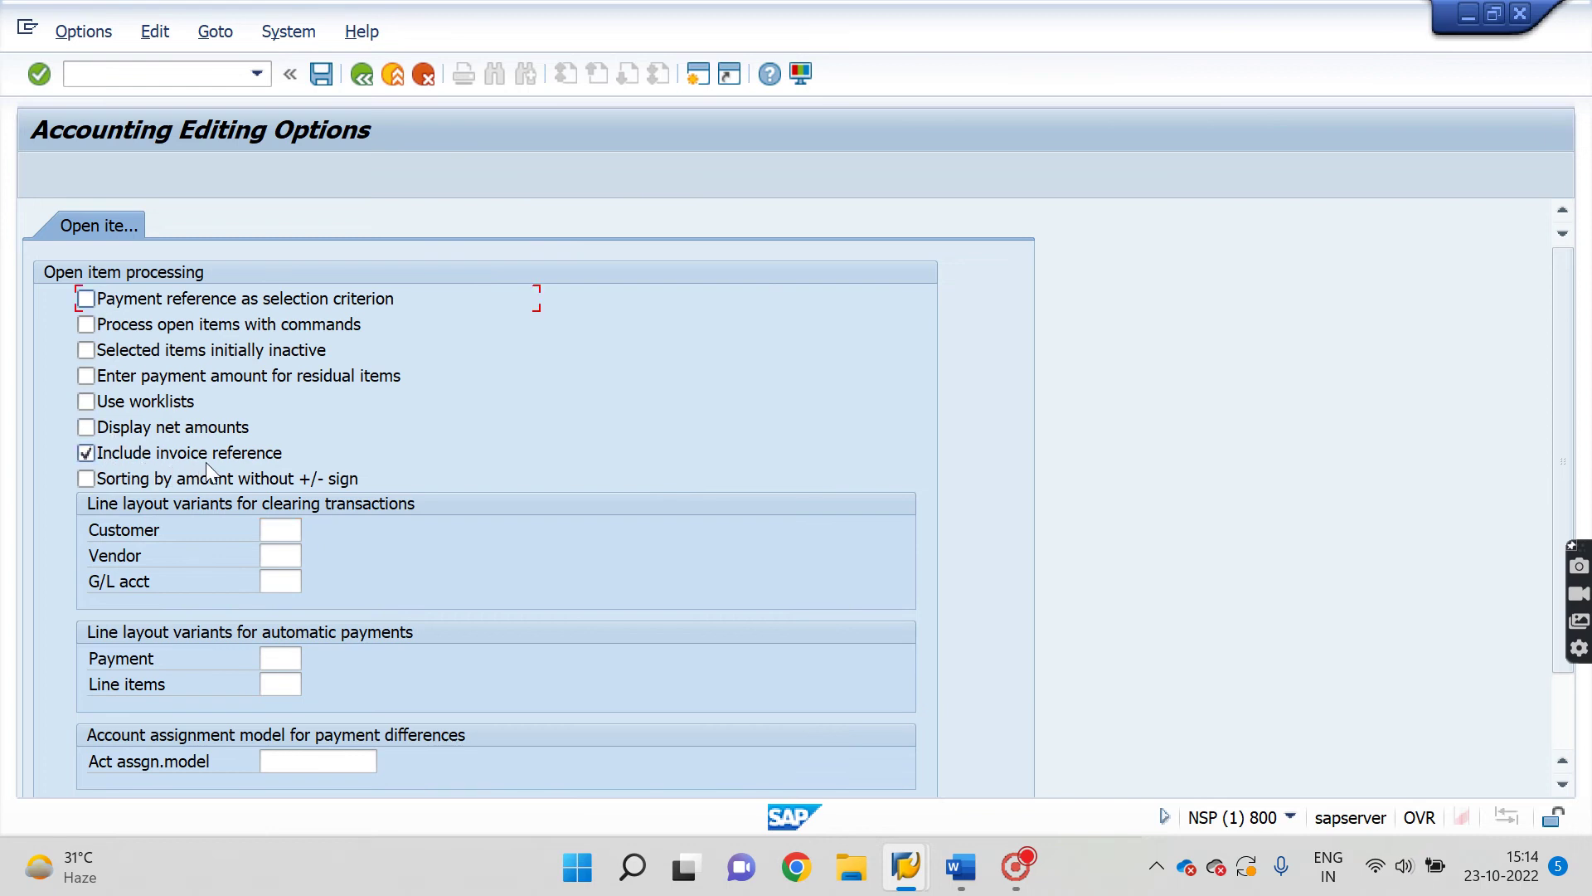
pyautogui.click(323, 76)
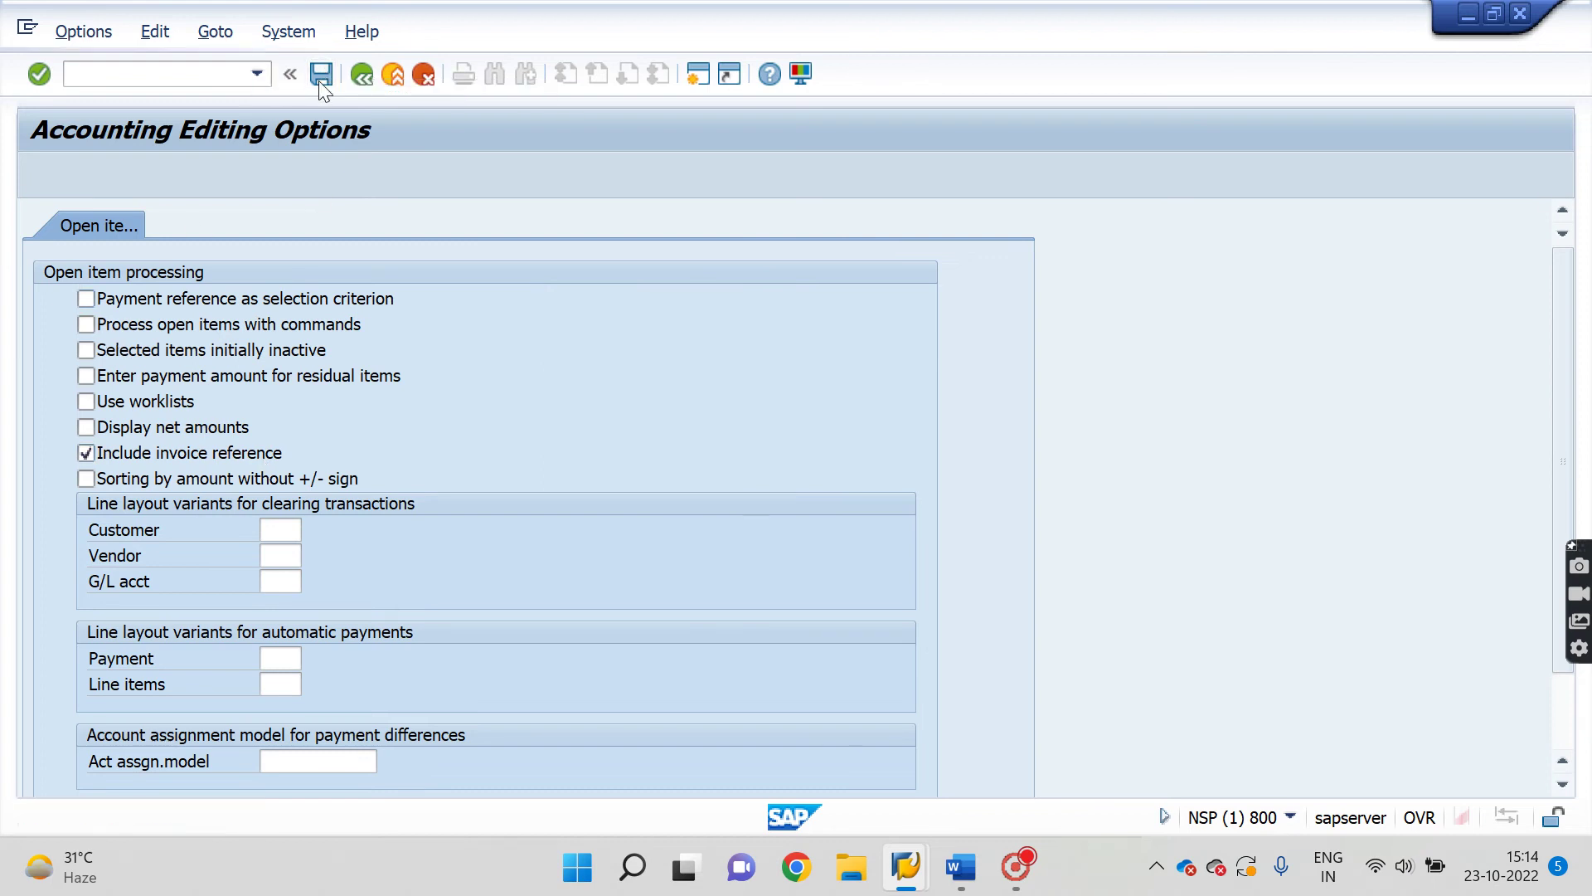
pyautogui.click(363, 77)
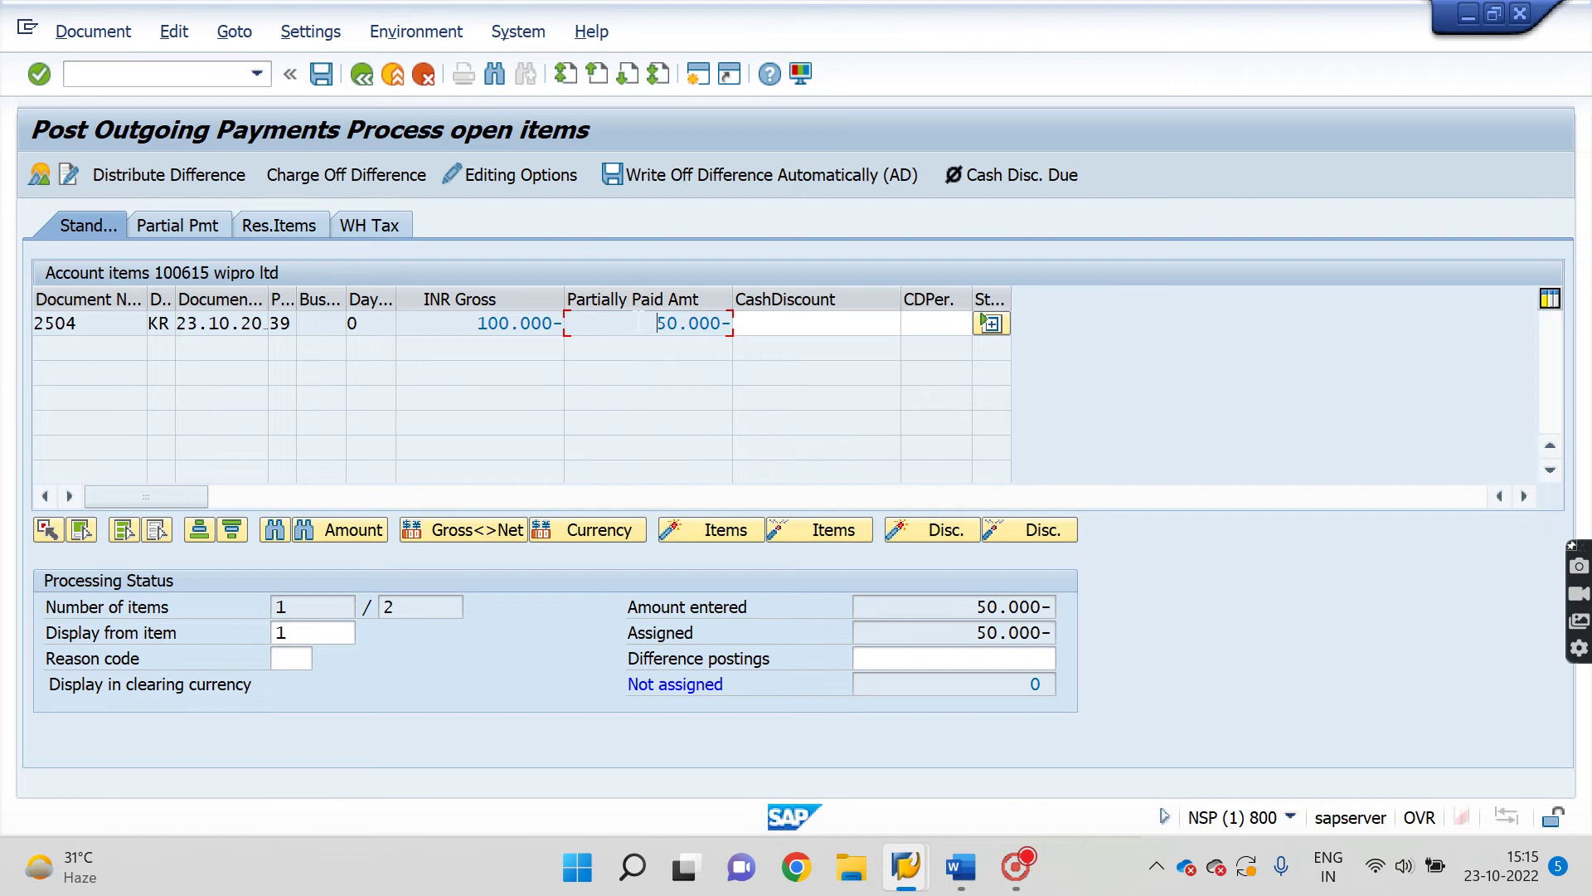
# Compare the invoice's gross, partially paid, assigned and unassigned amounts, and post the remaining outgoing payment for WIPRO LTD
pyautogui.moveTo(639, 322); pyautogui.dragTo(757, 323)
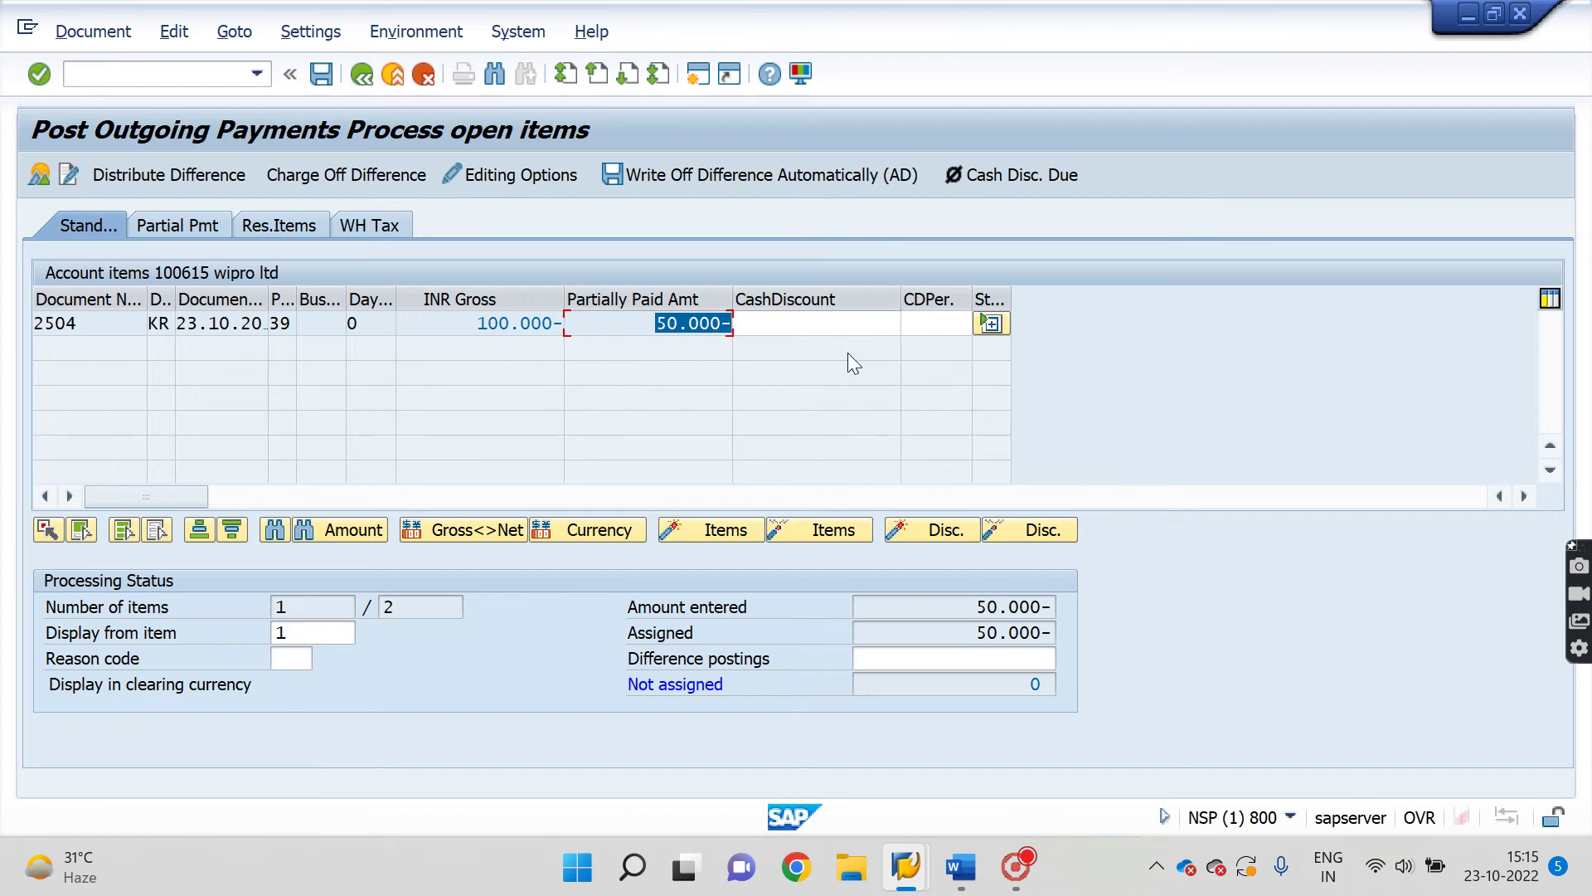
pyautogui.moveTo(972, 633); pyautogui.dragTo(1088, 697)
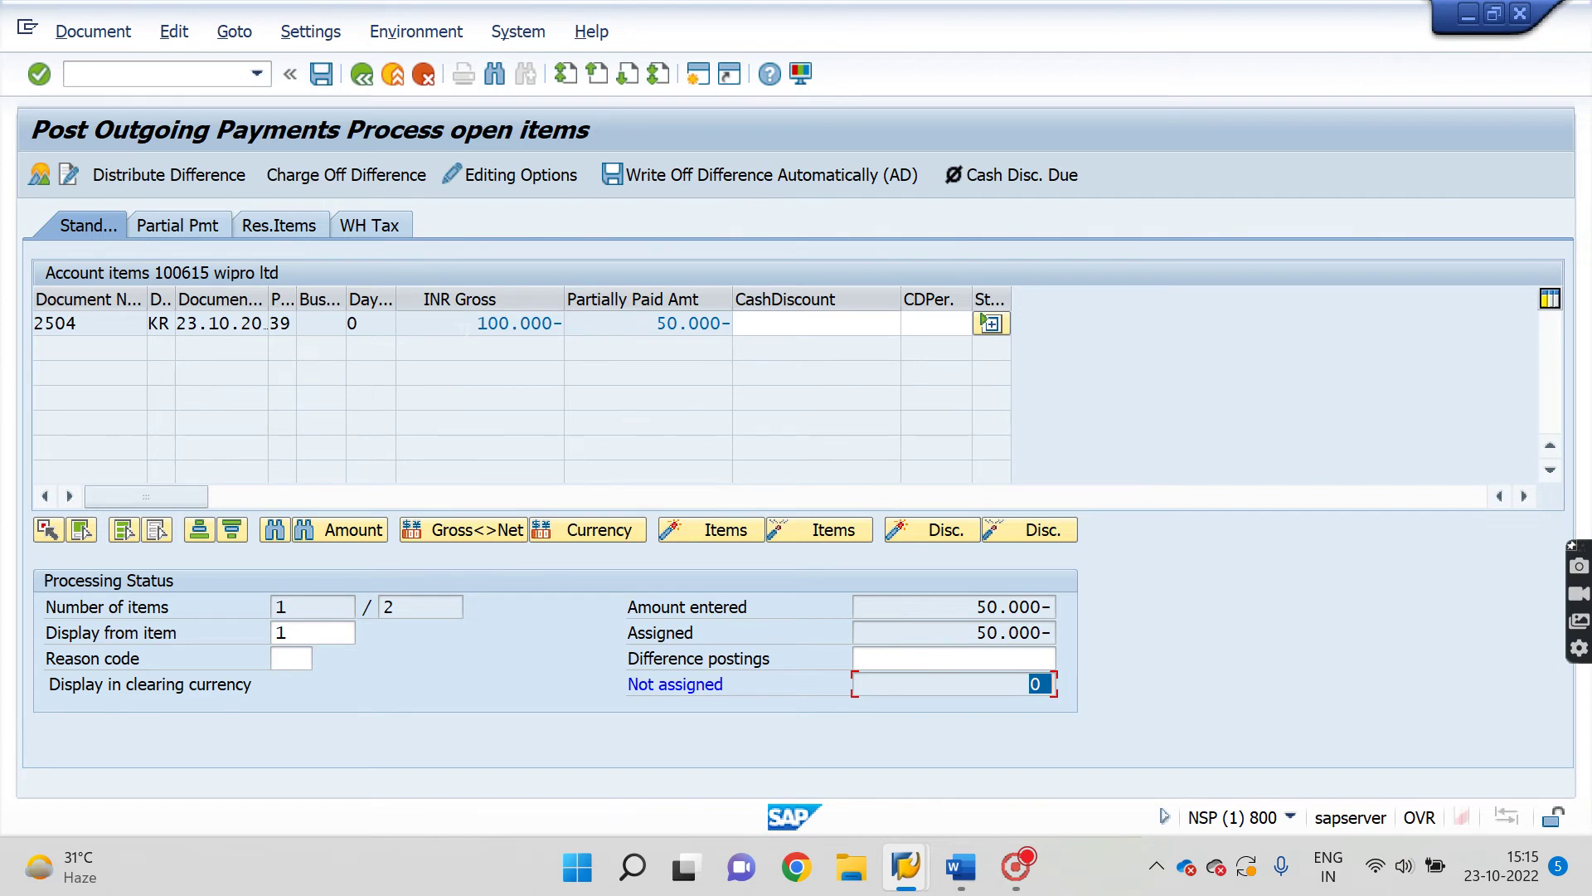
pyautogui.click(520, 323)
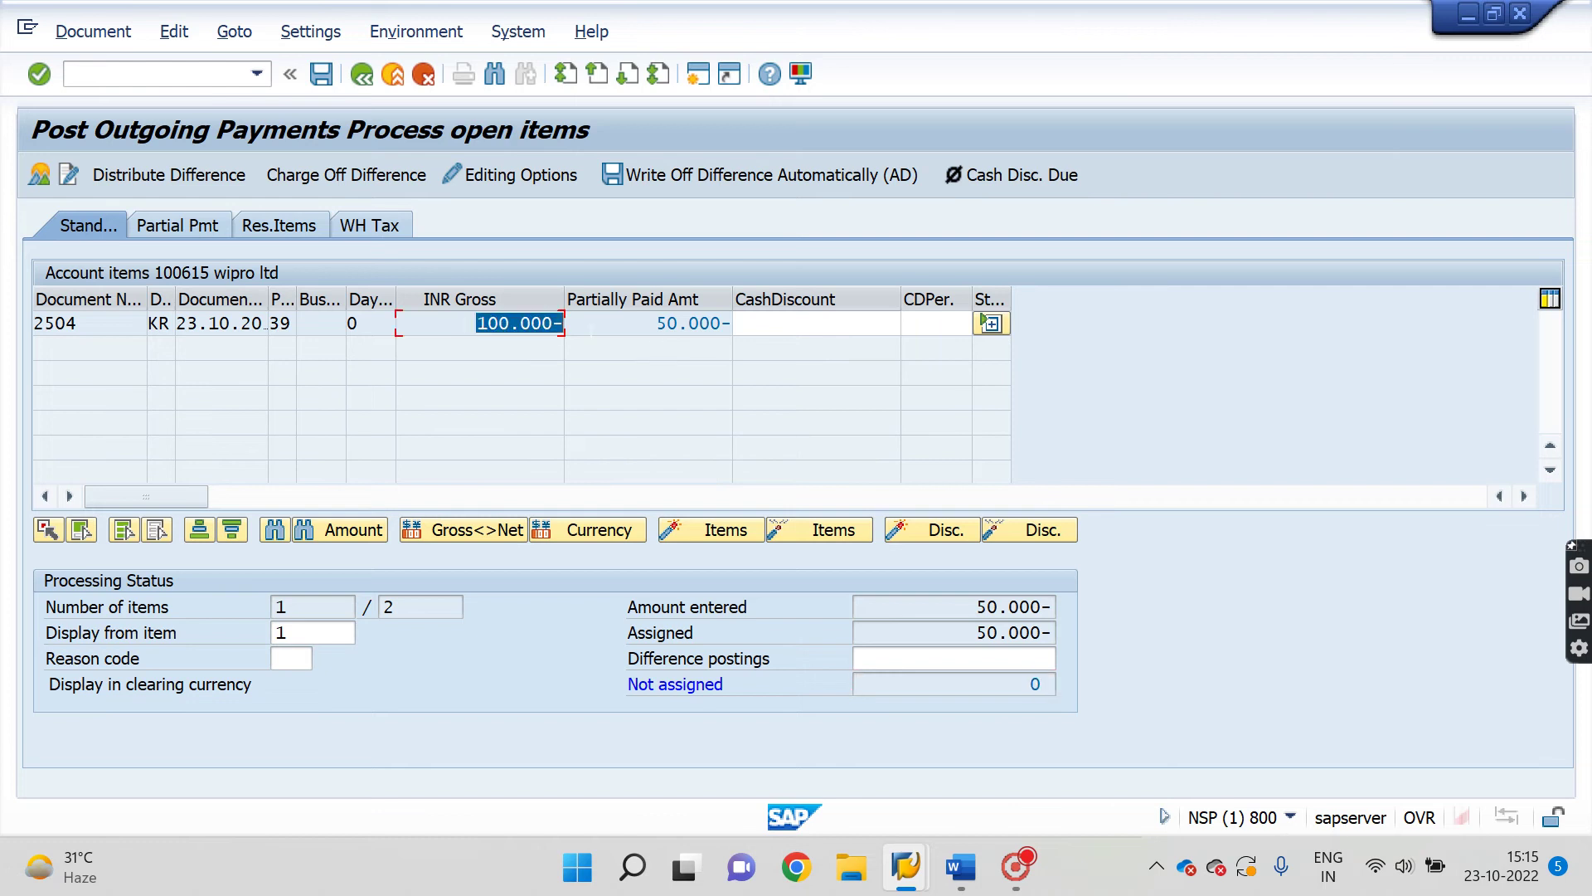
pyautogui.moveTo(655, 324); pyautogui.dragTo(751, 324)
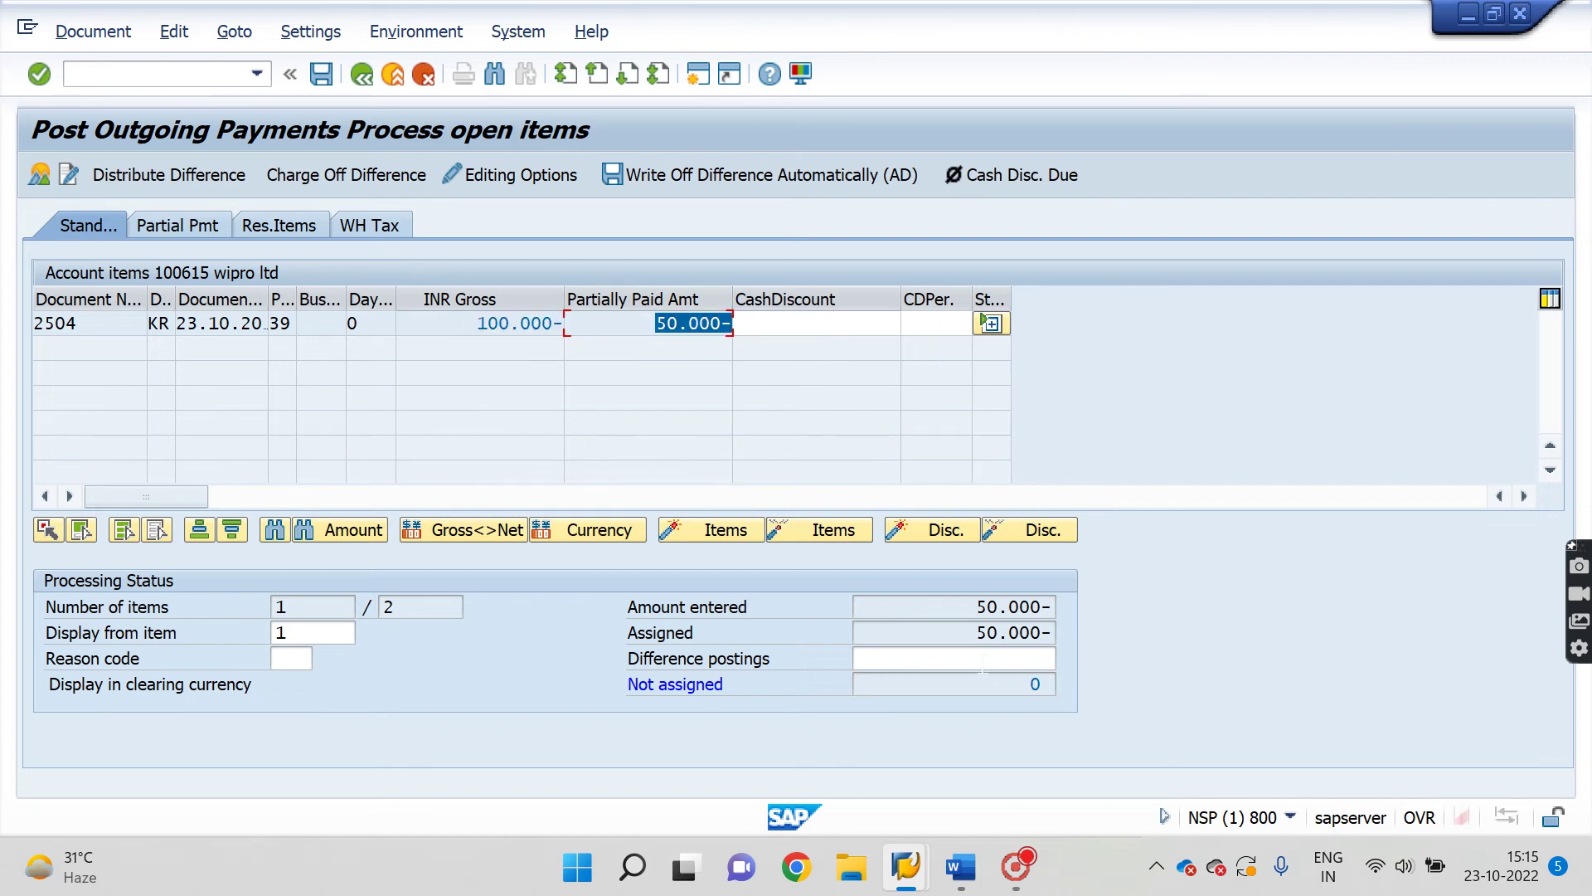
pyautogui.doubleClick(1052, 632)
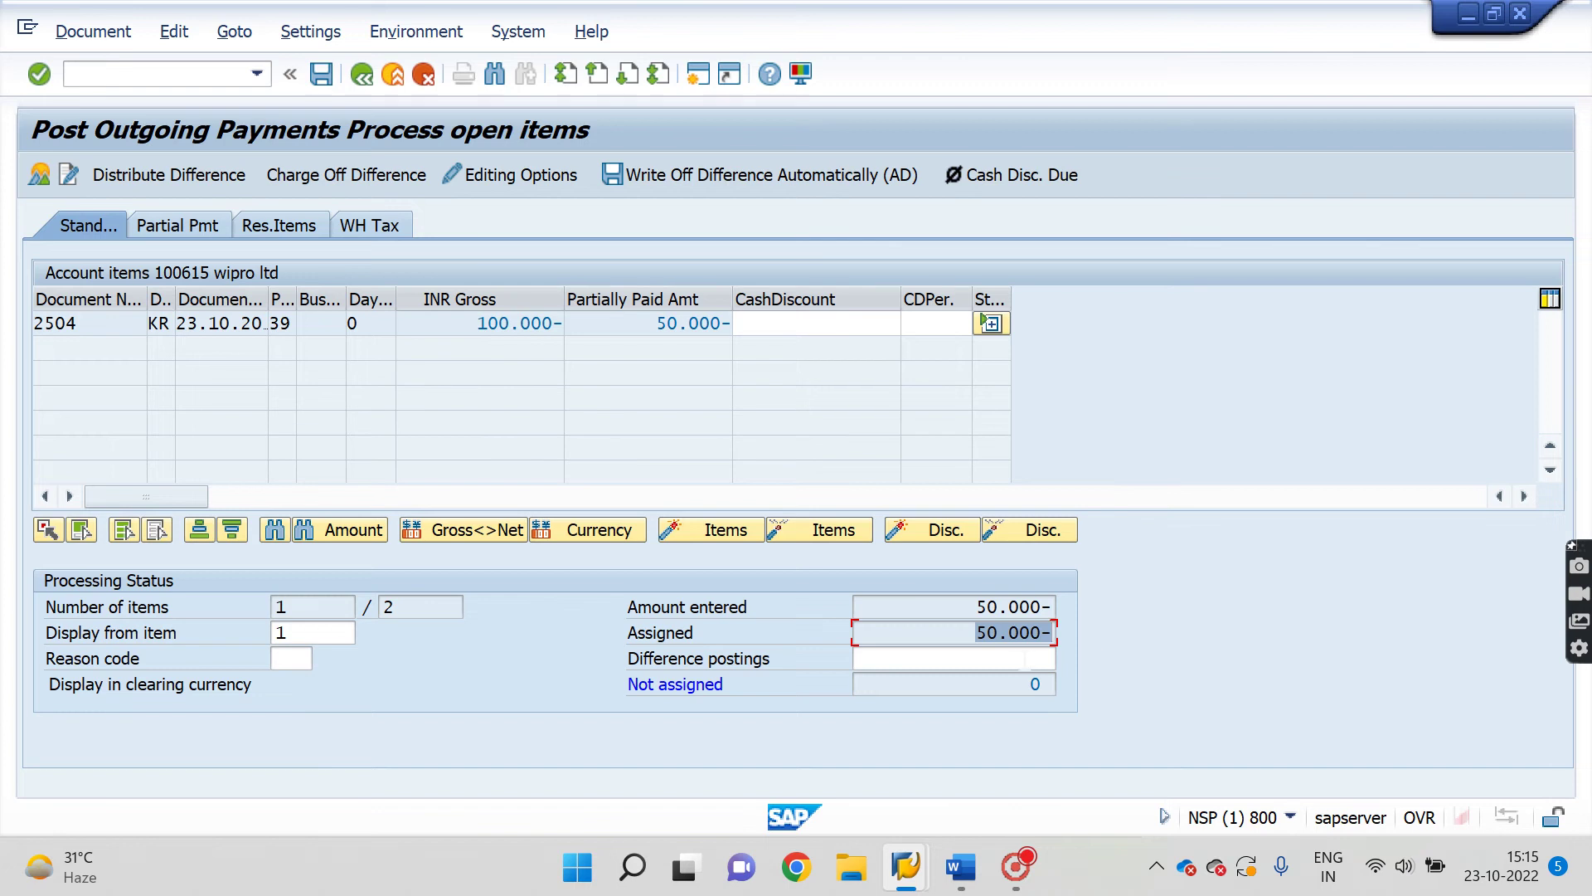
pyautogui.doubleClick(1033, 683)
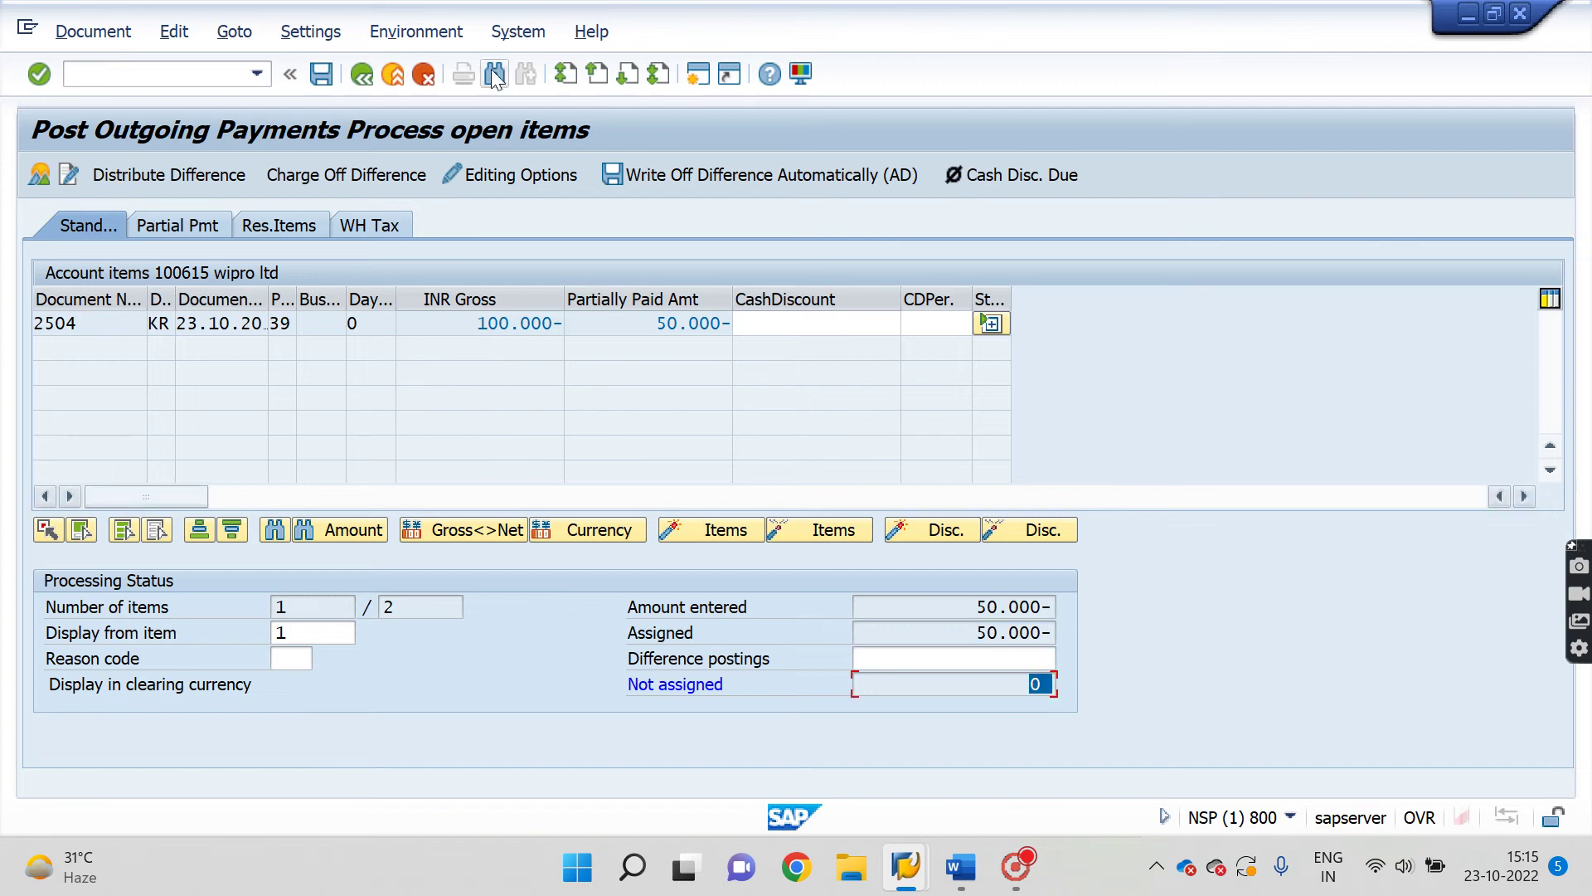
pyautogui.click(322, 75)
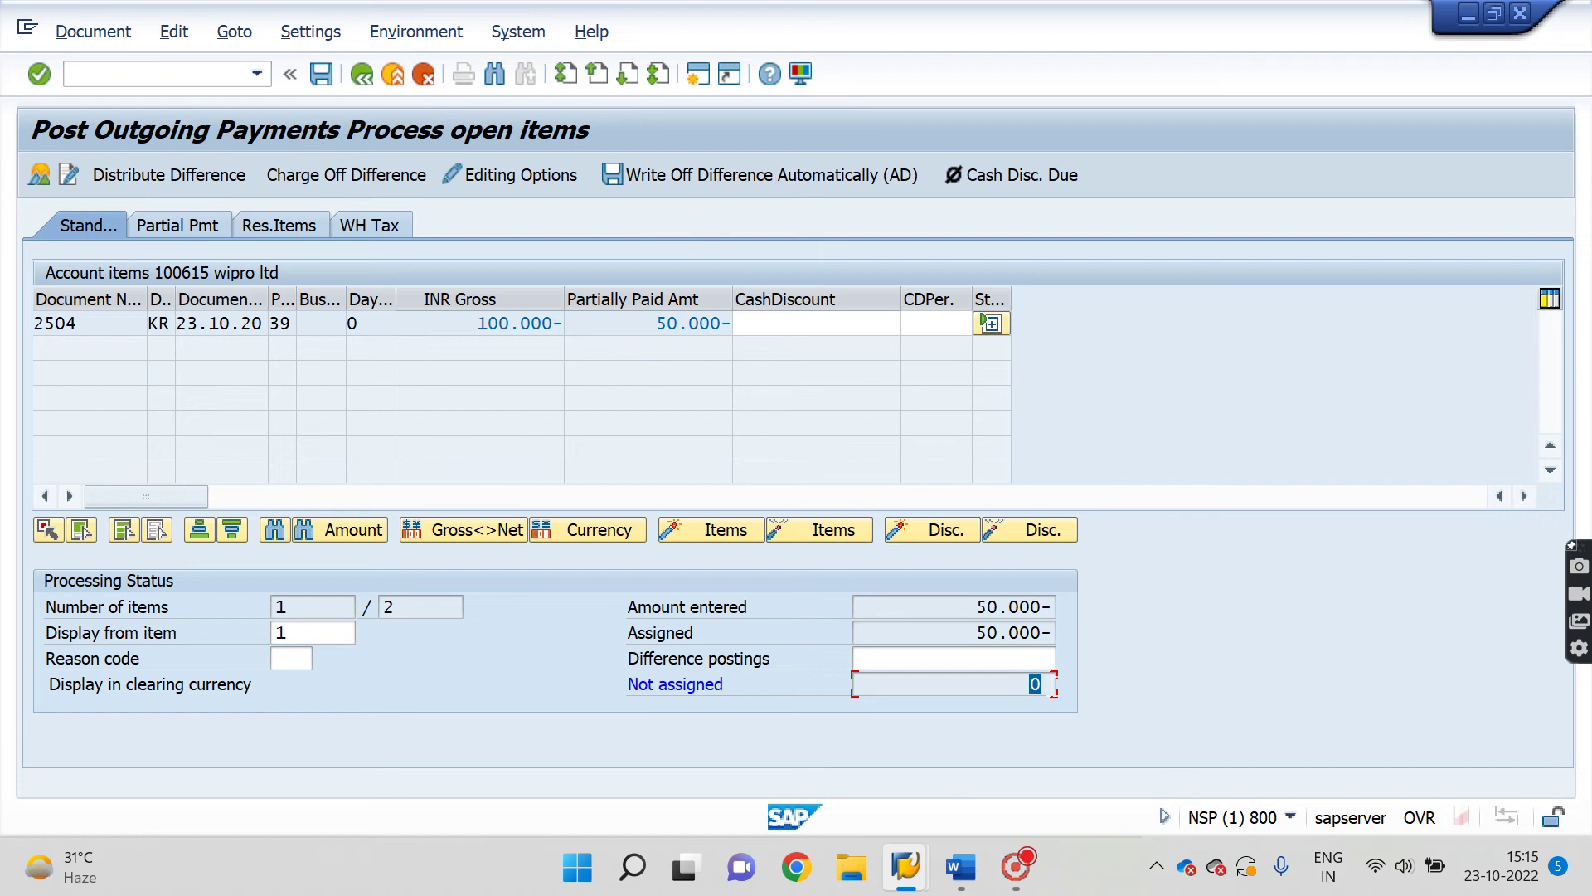
pyautogui.click(321, 76)
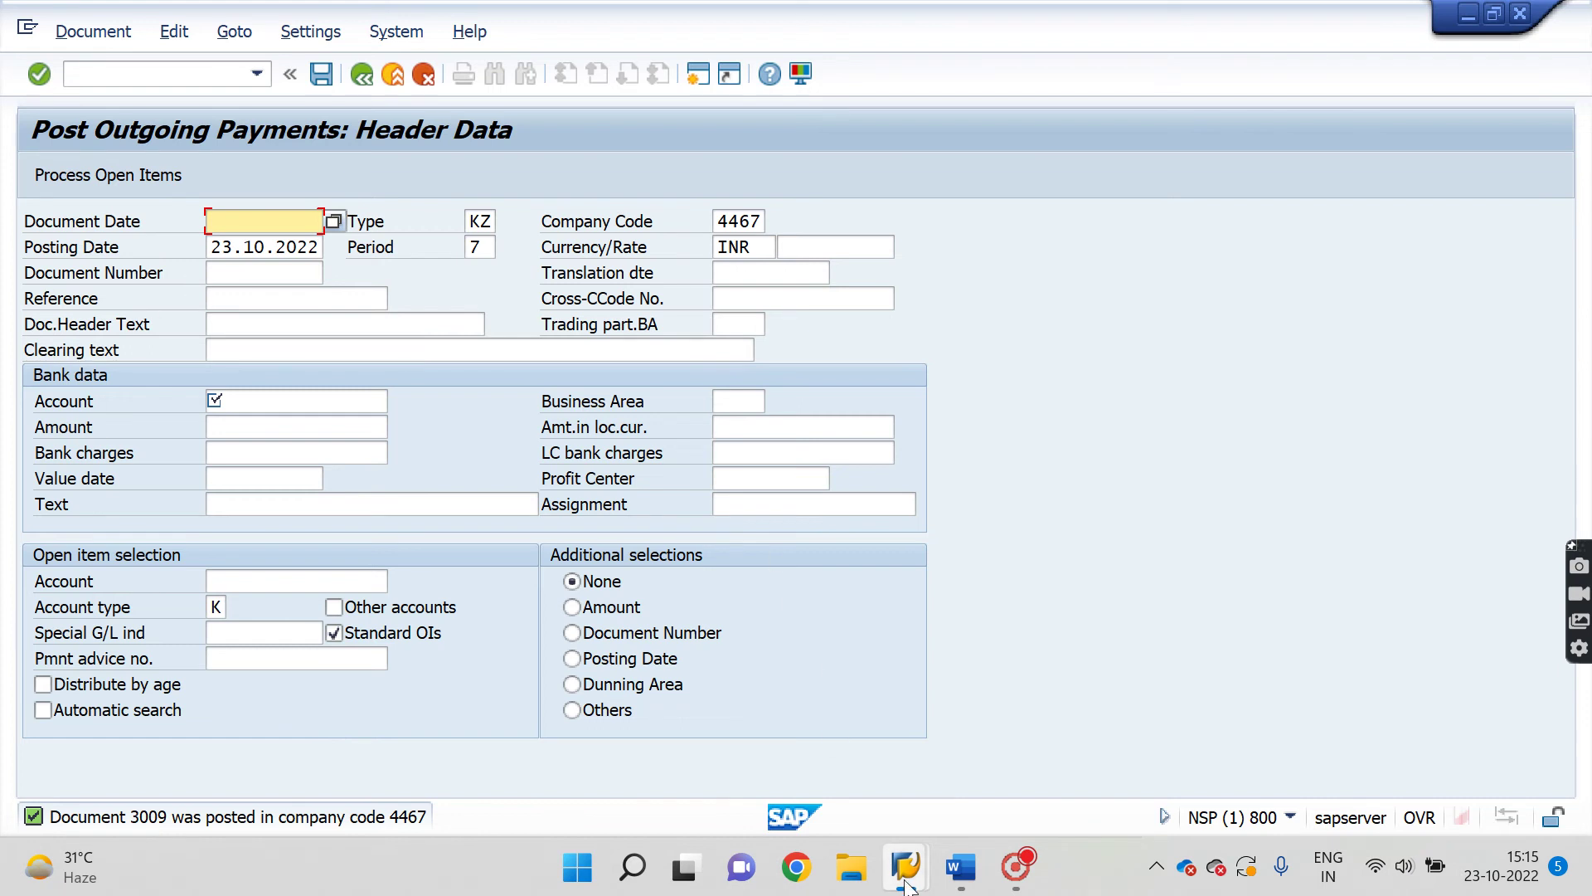
# Run FBL1N in the second SAP session and list the cleared items of vendor WIPRO LTD in company code 4467
pyautogui.moveTo(906, 868)
pyautogui.click(1068, 720)
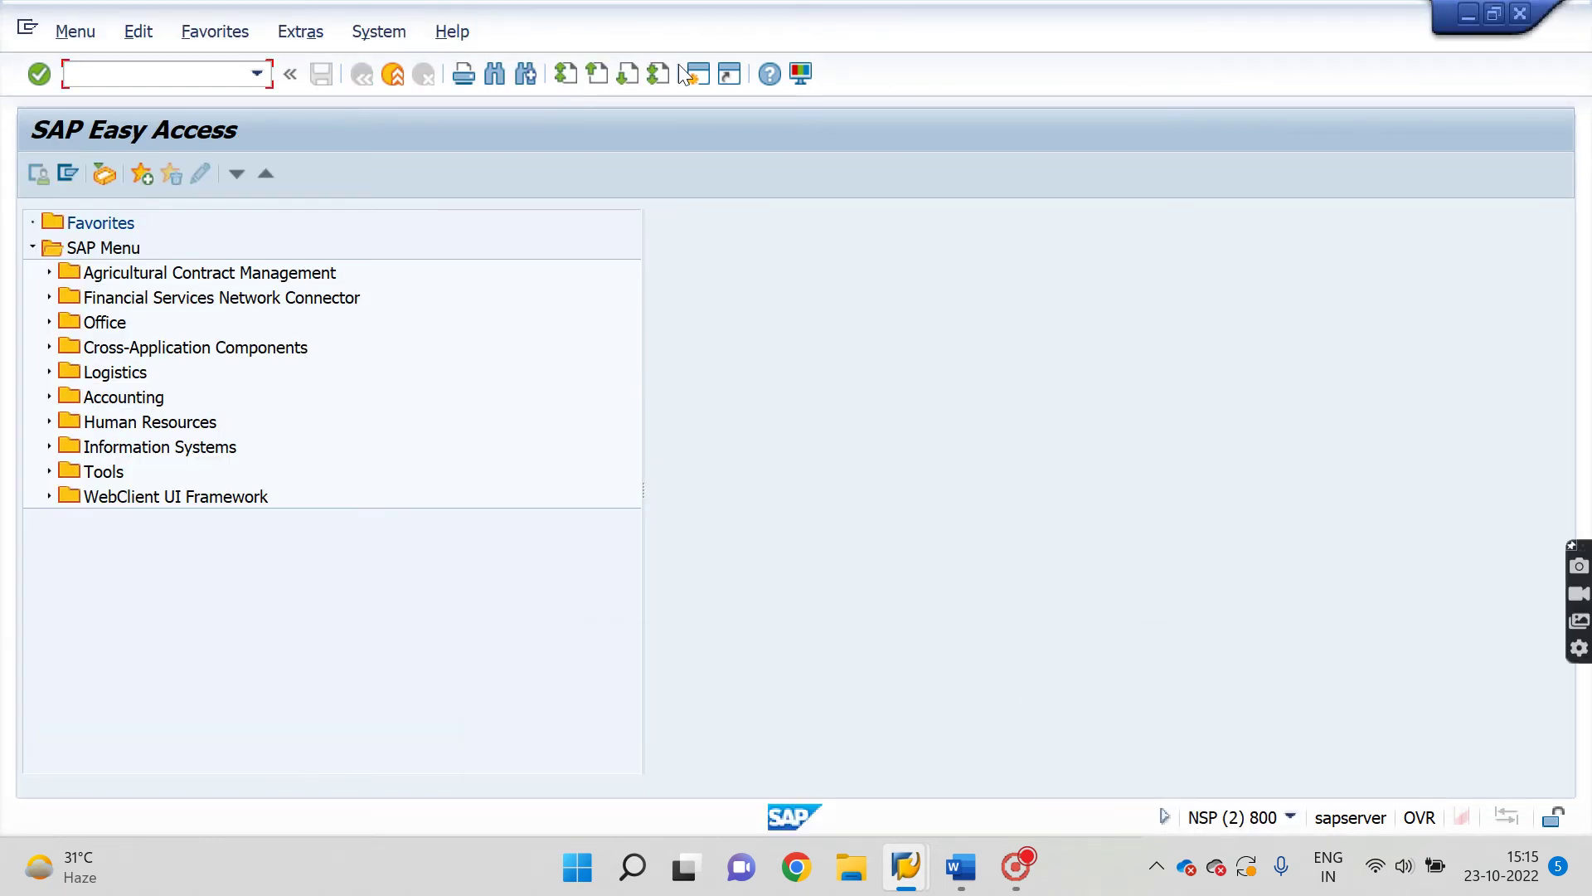
pyautogui.write('fbl1n')
pyautogui.press('Return')
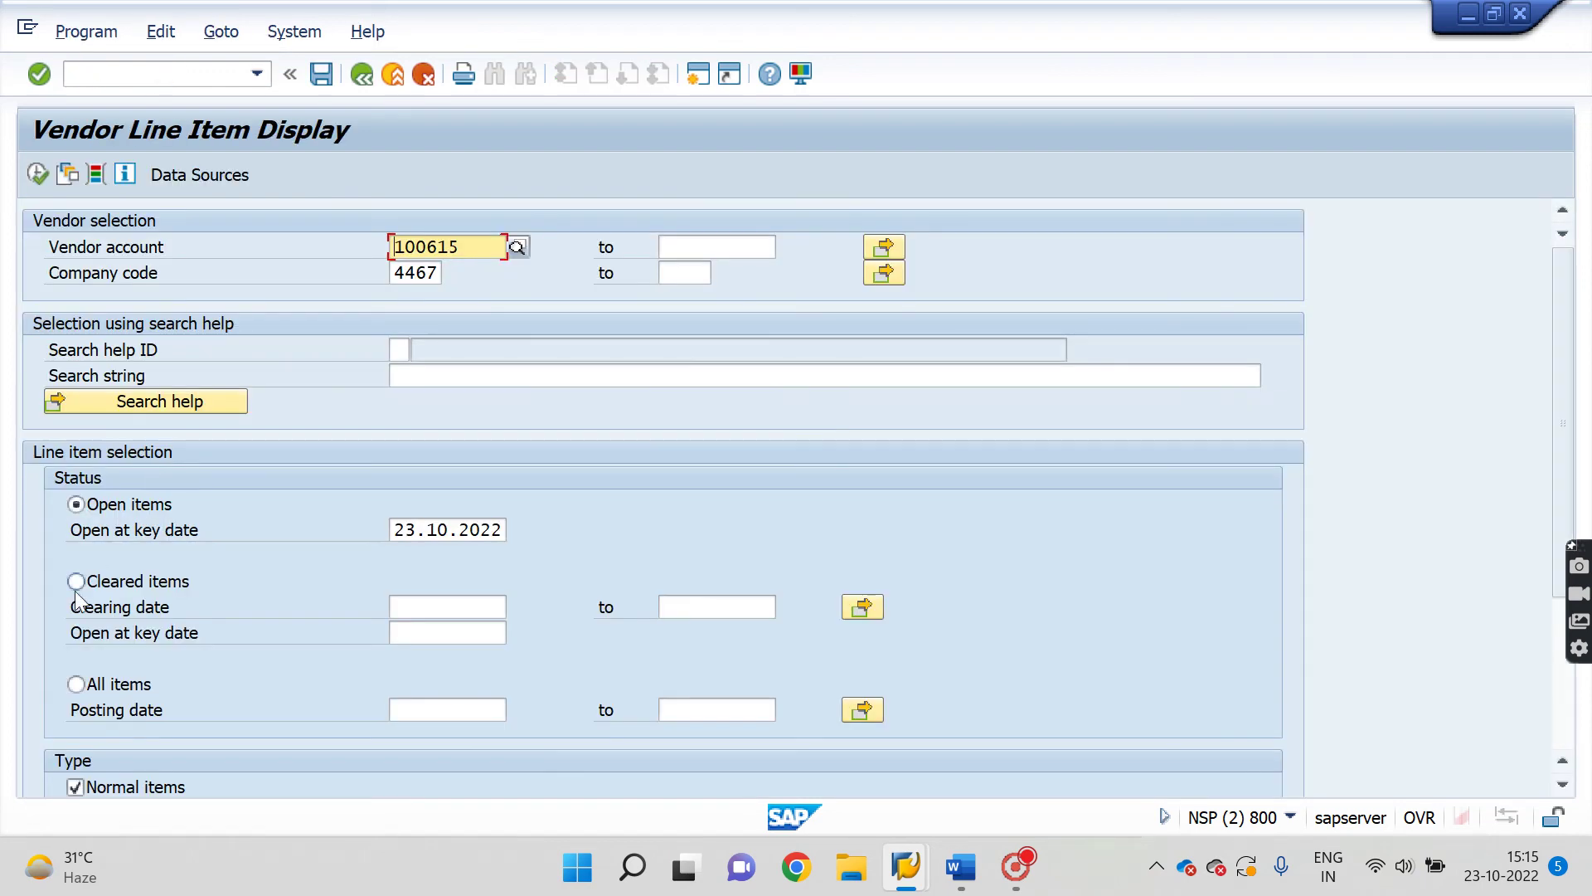
pyautogui.click(75, 585)
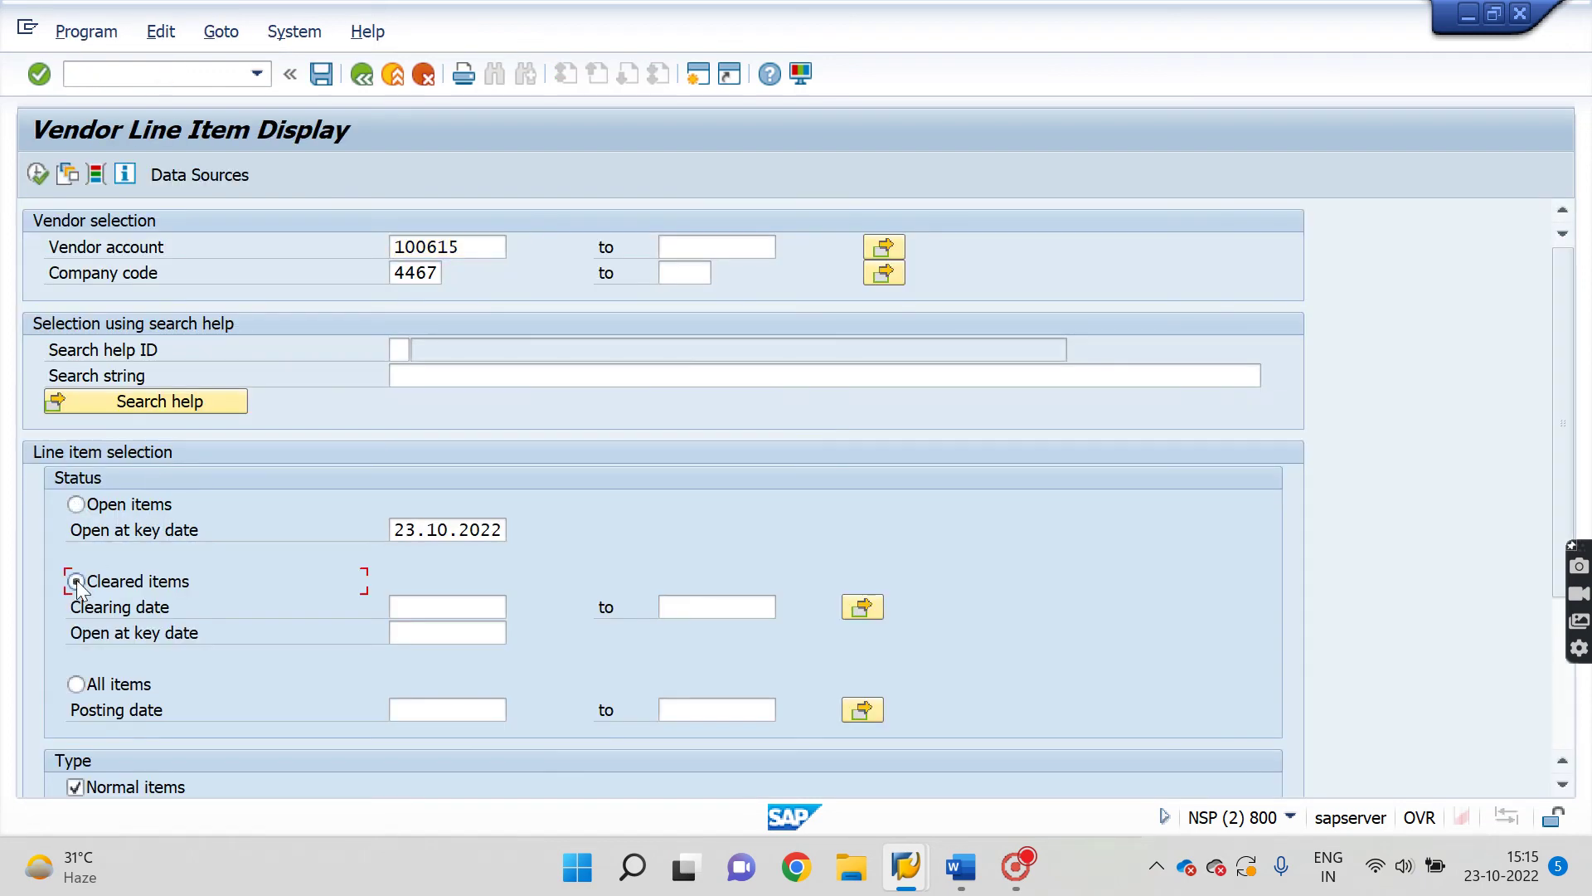
pyautogui.moveTo(471, 246); pyautogui.dragTo(332, 241)
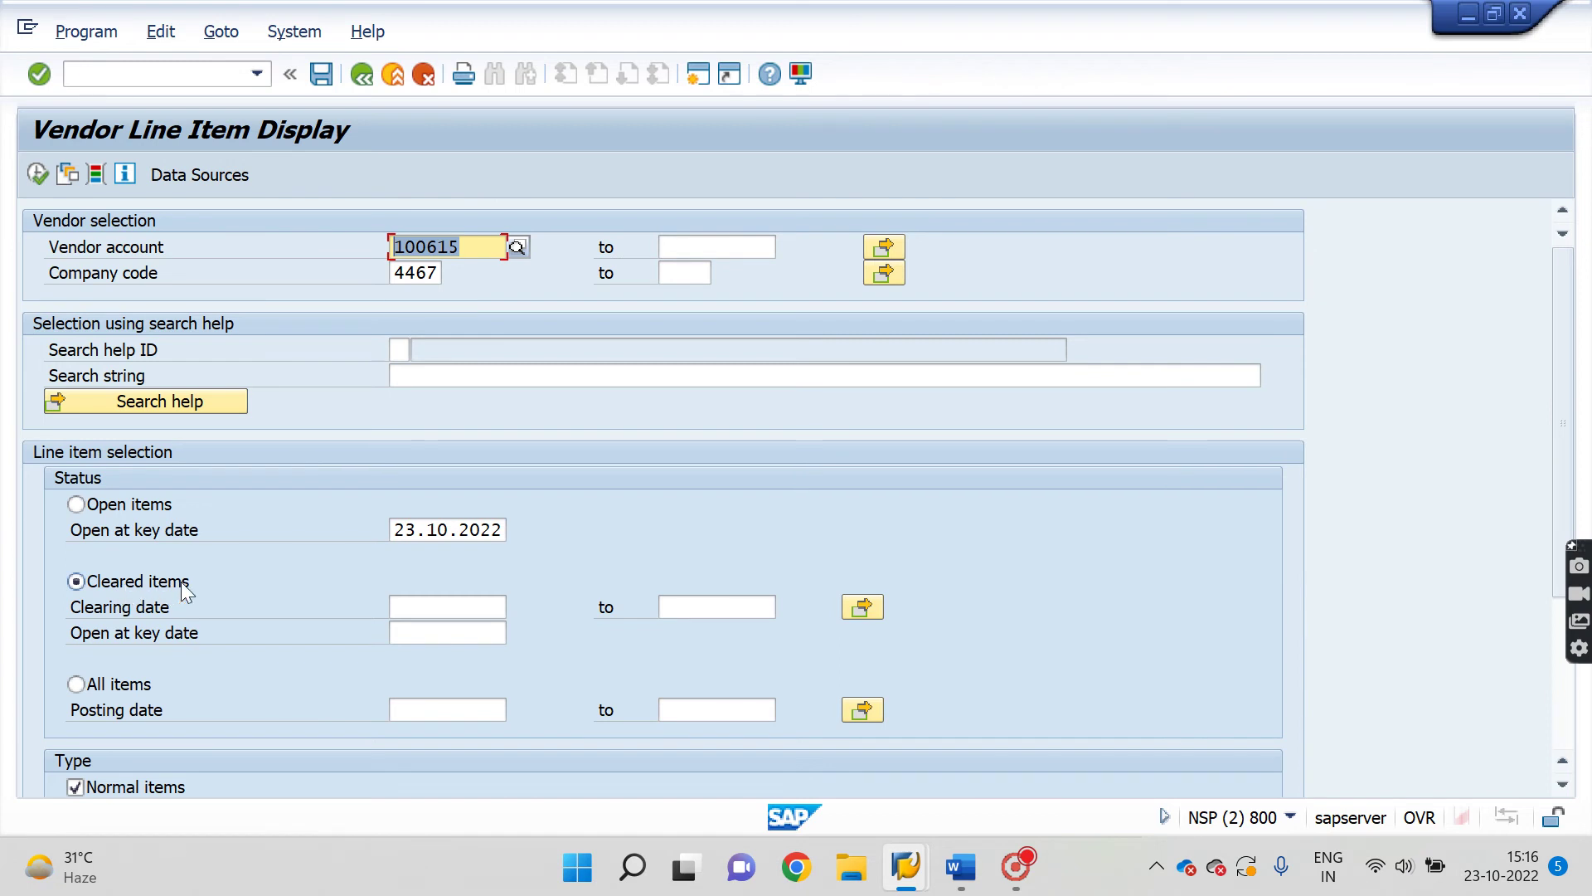
pyautogui.click(38, 175)
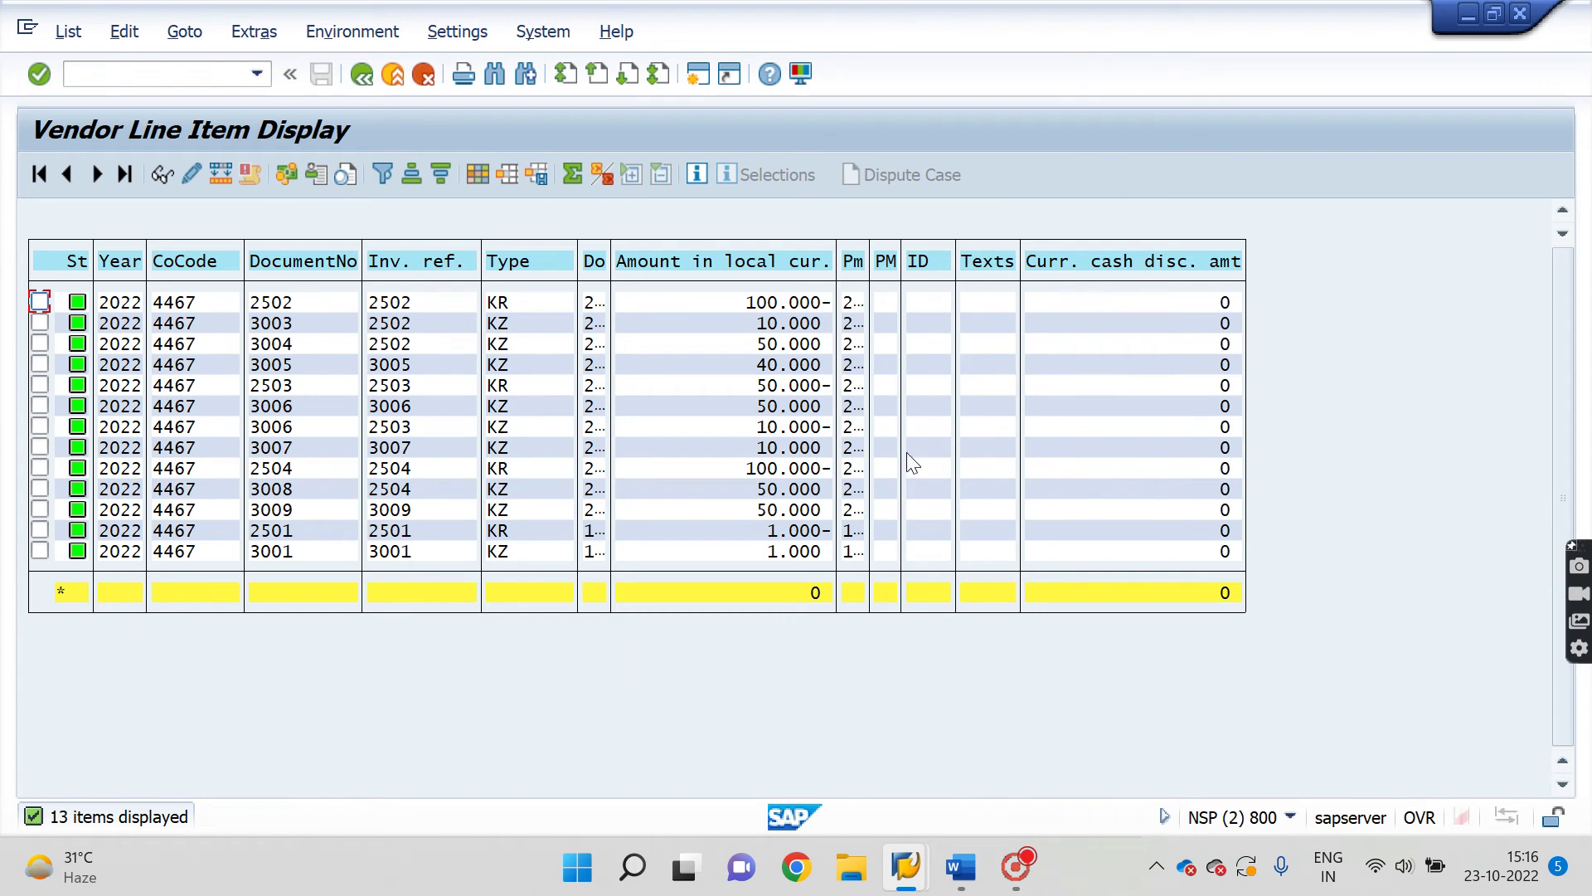
# Replace the Current cash disc. amount column with Clearing Document in the vendor line item layout
pyautogui.click(479, 172)
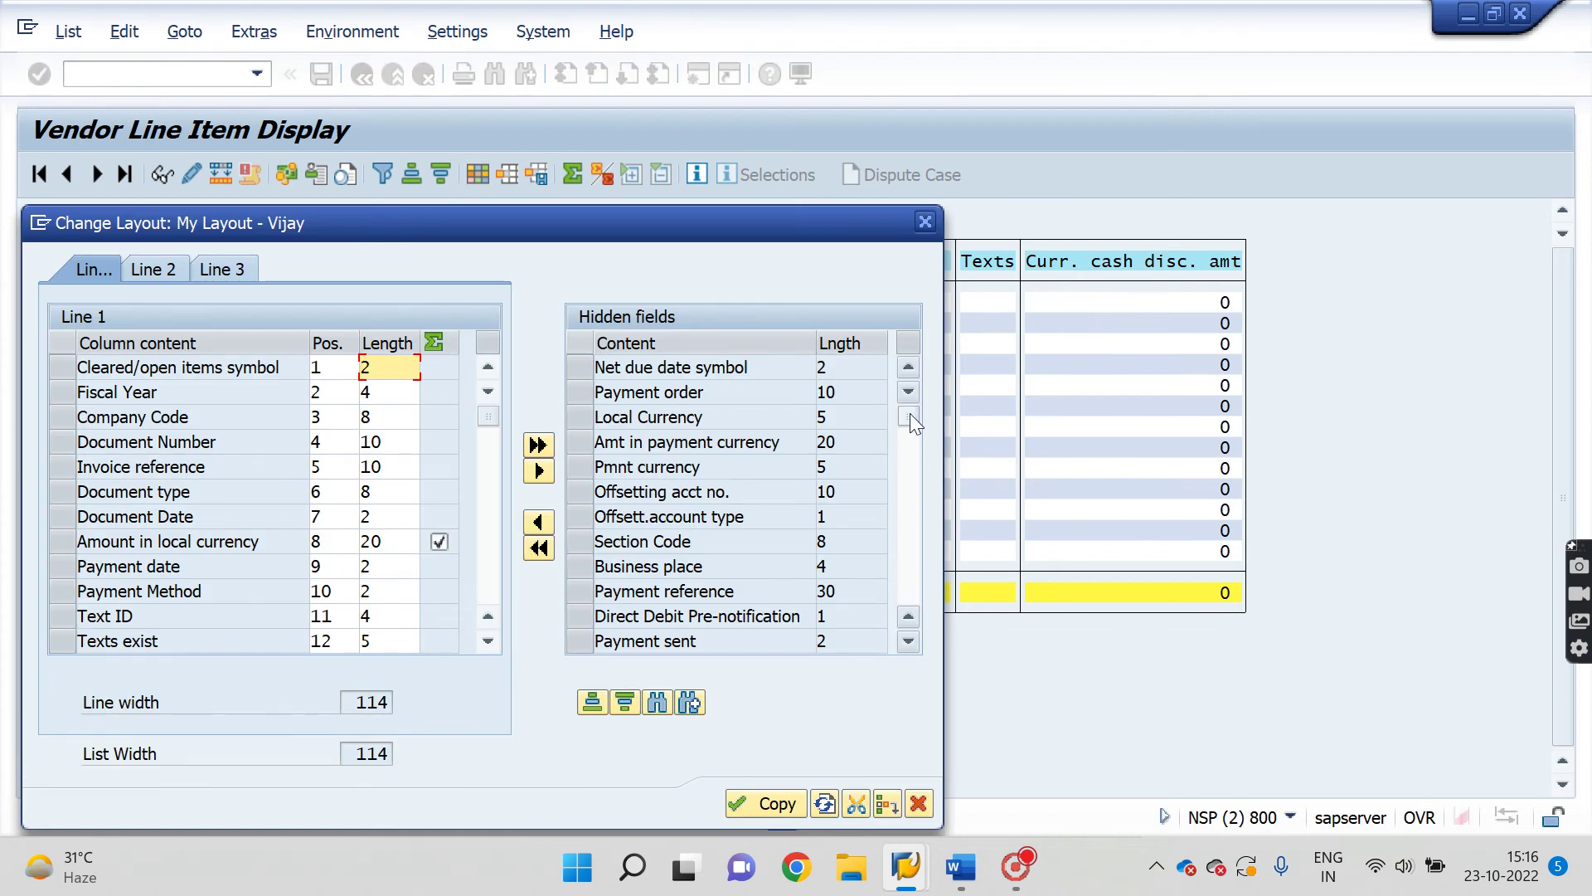
pyautogui.moveTo(909, 413); pyautogui.dragTo(907, 549)
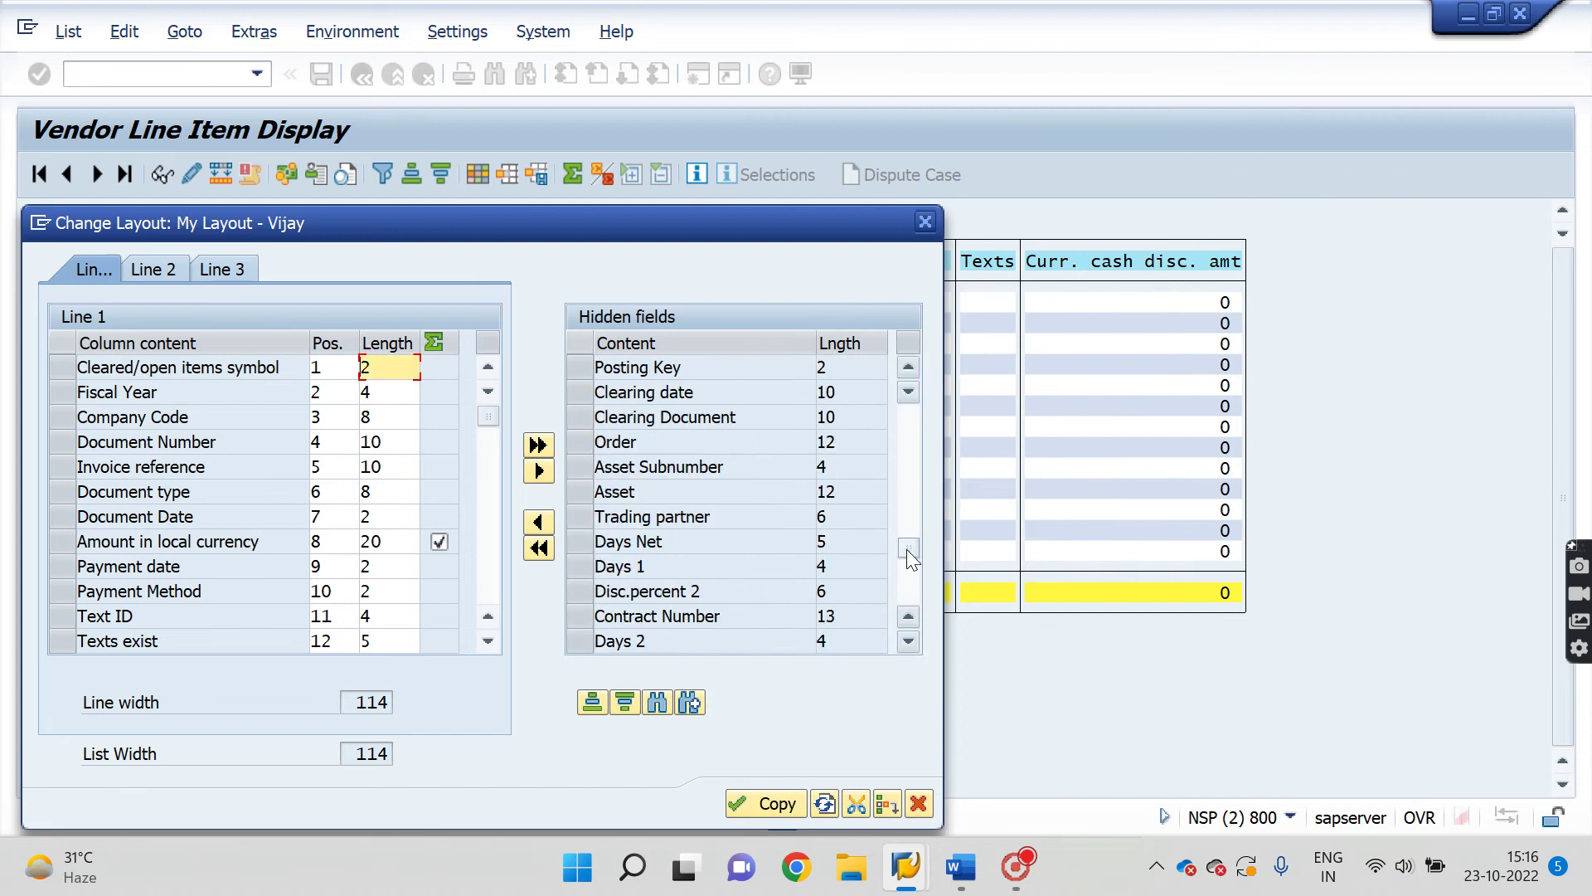
pyautogui.click(587, 421)
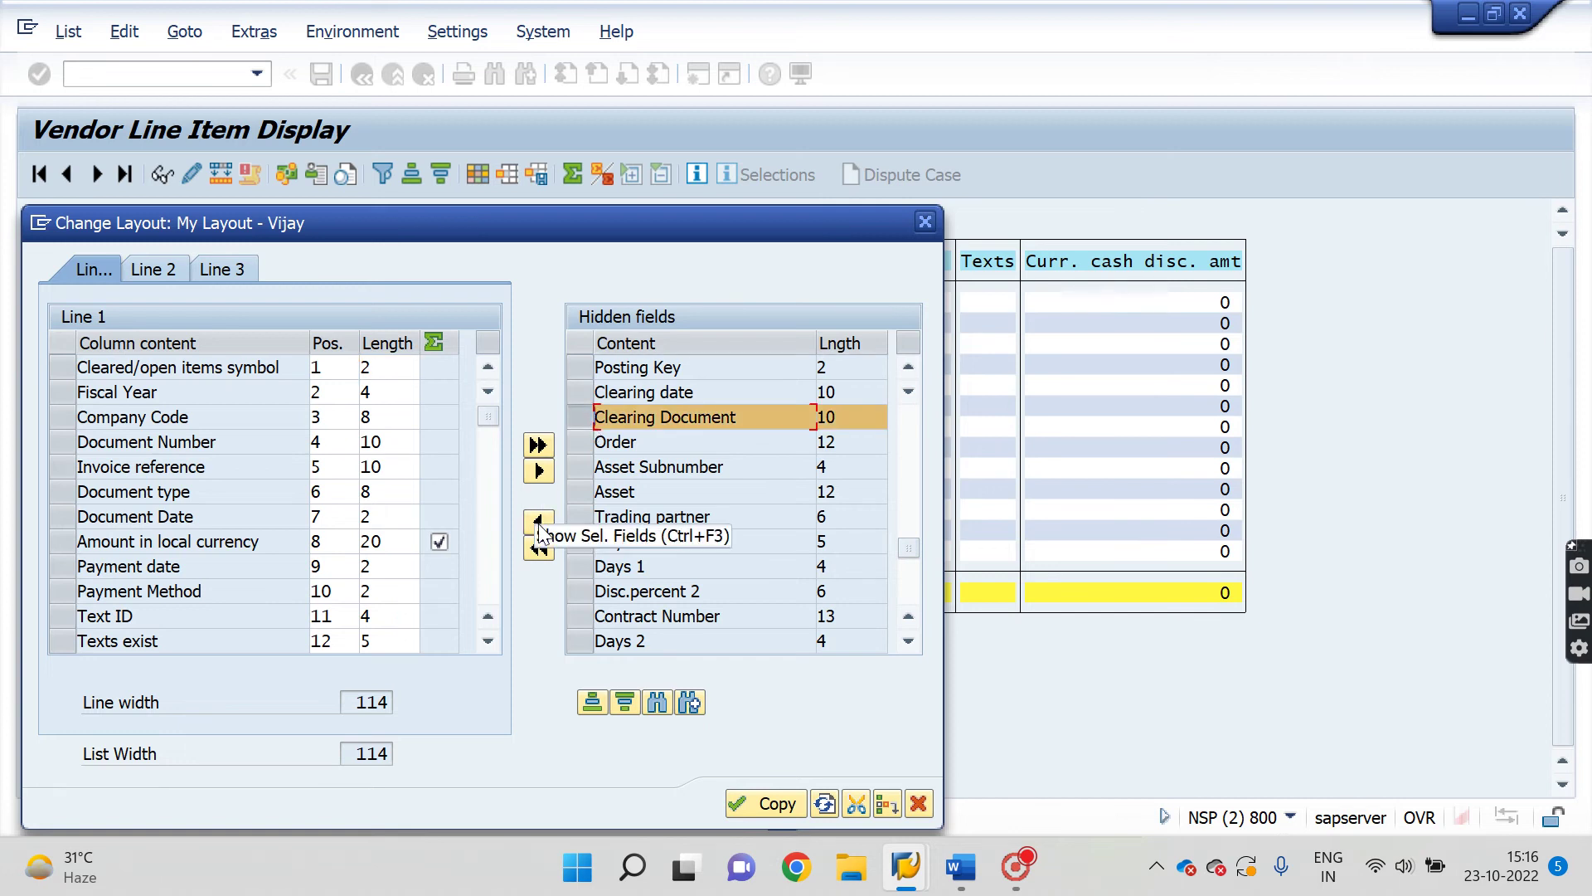
pyautogui.moveTo(487, 415); pyautogui.dragTo(487, 597)
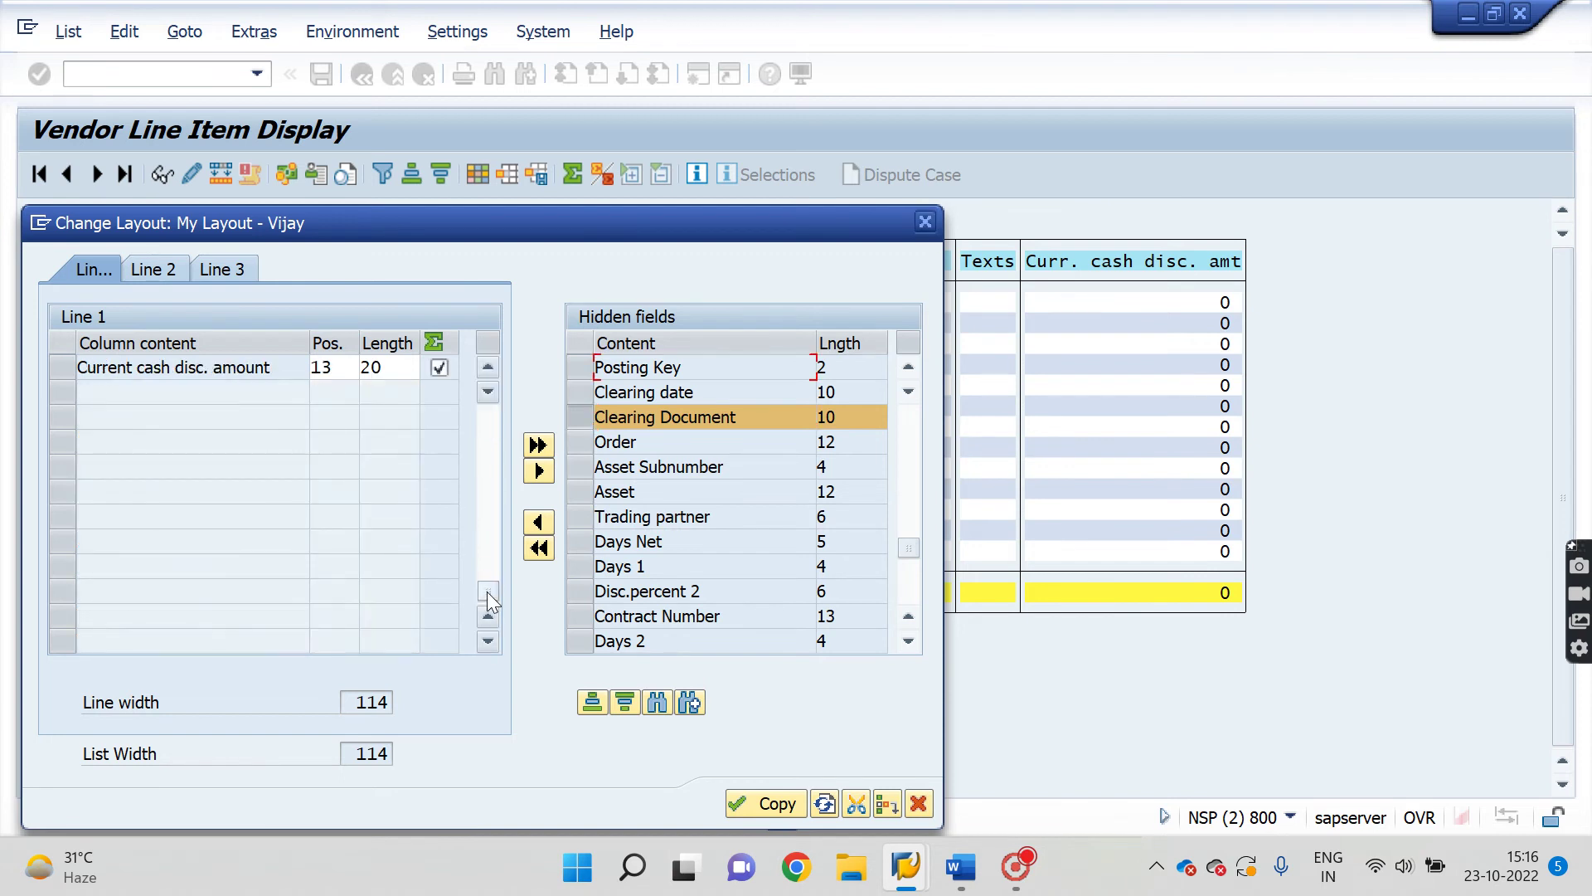
pyautogui.click(581, 417)
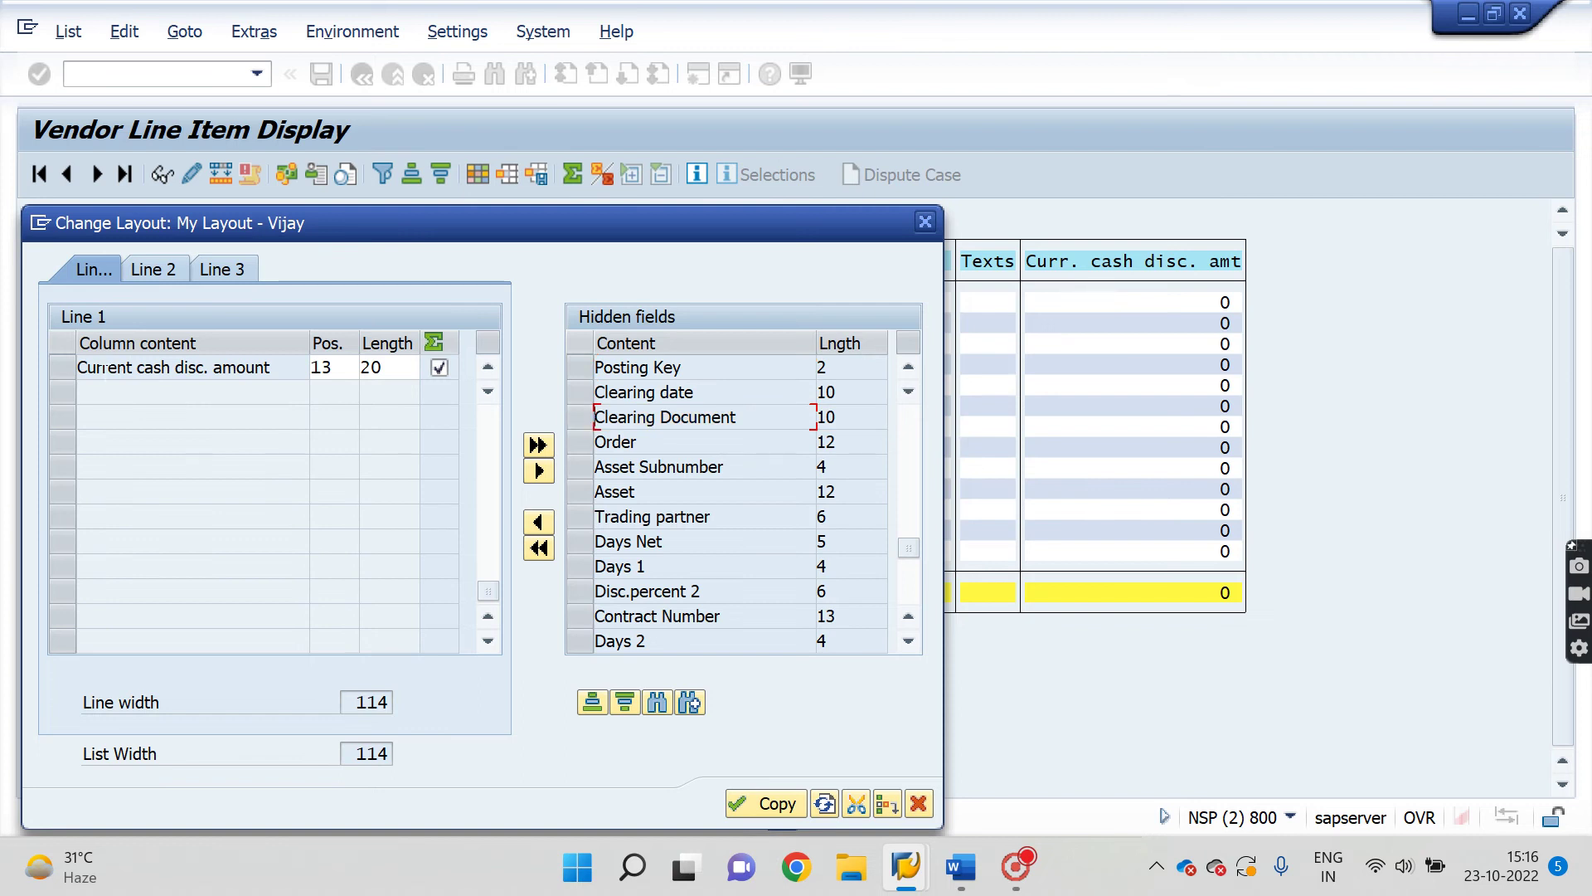
pyautogui.click(63, 367)
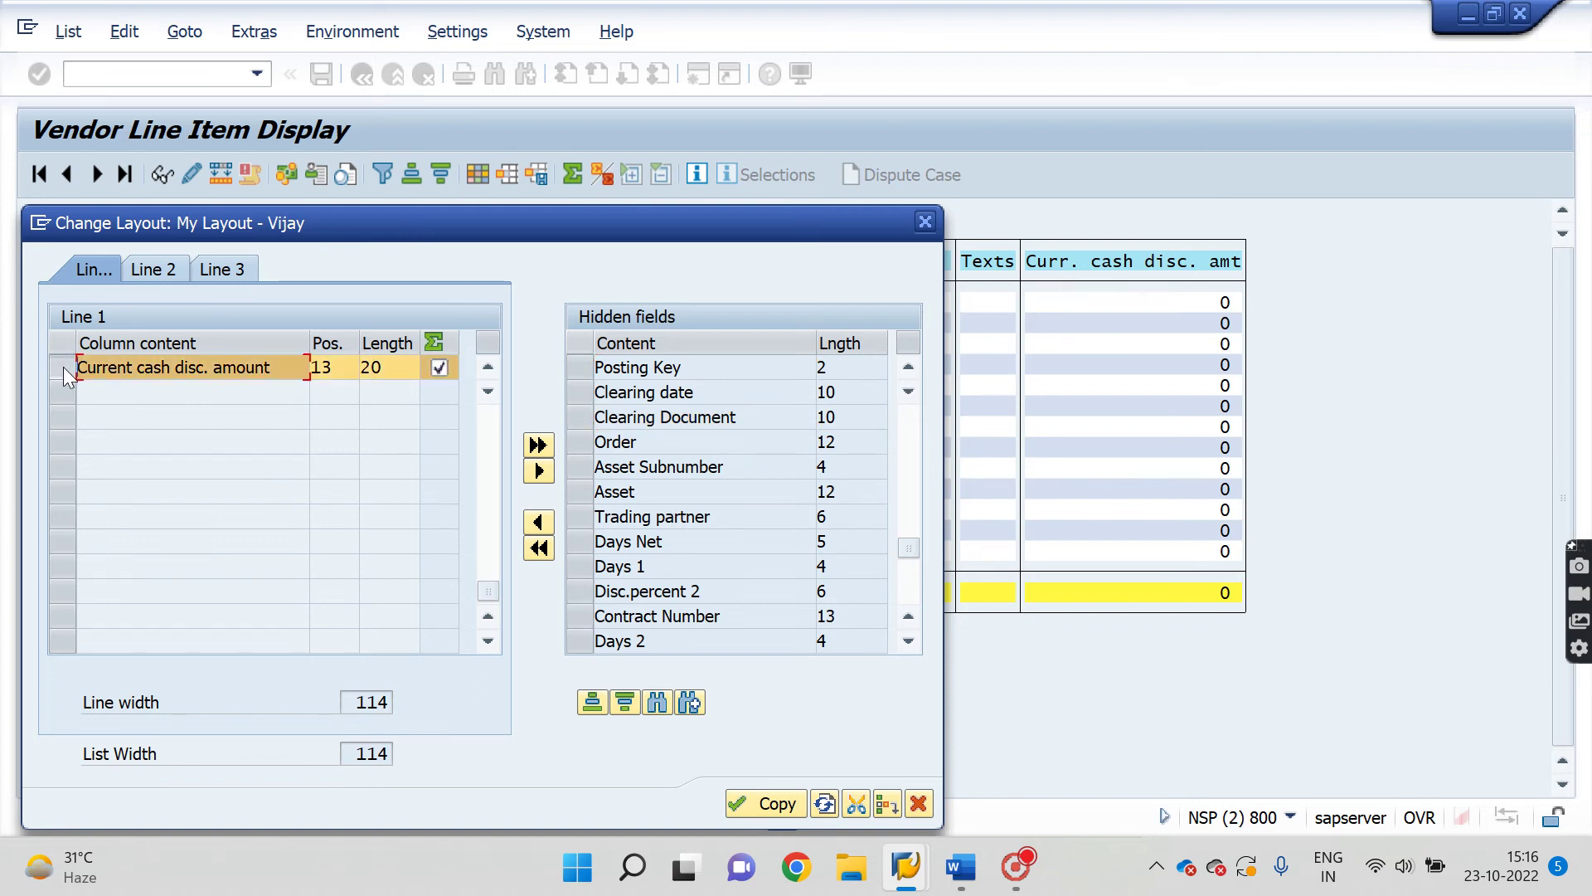
pyautogui.click(544, 471)
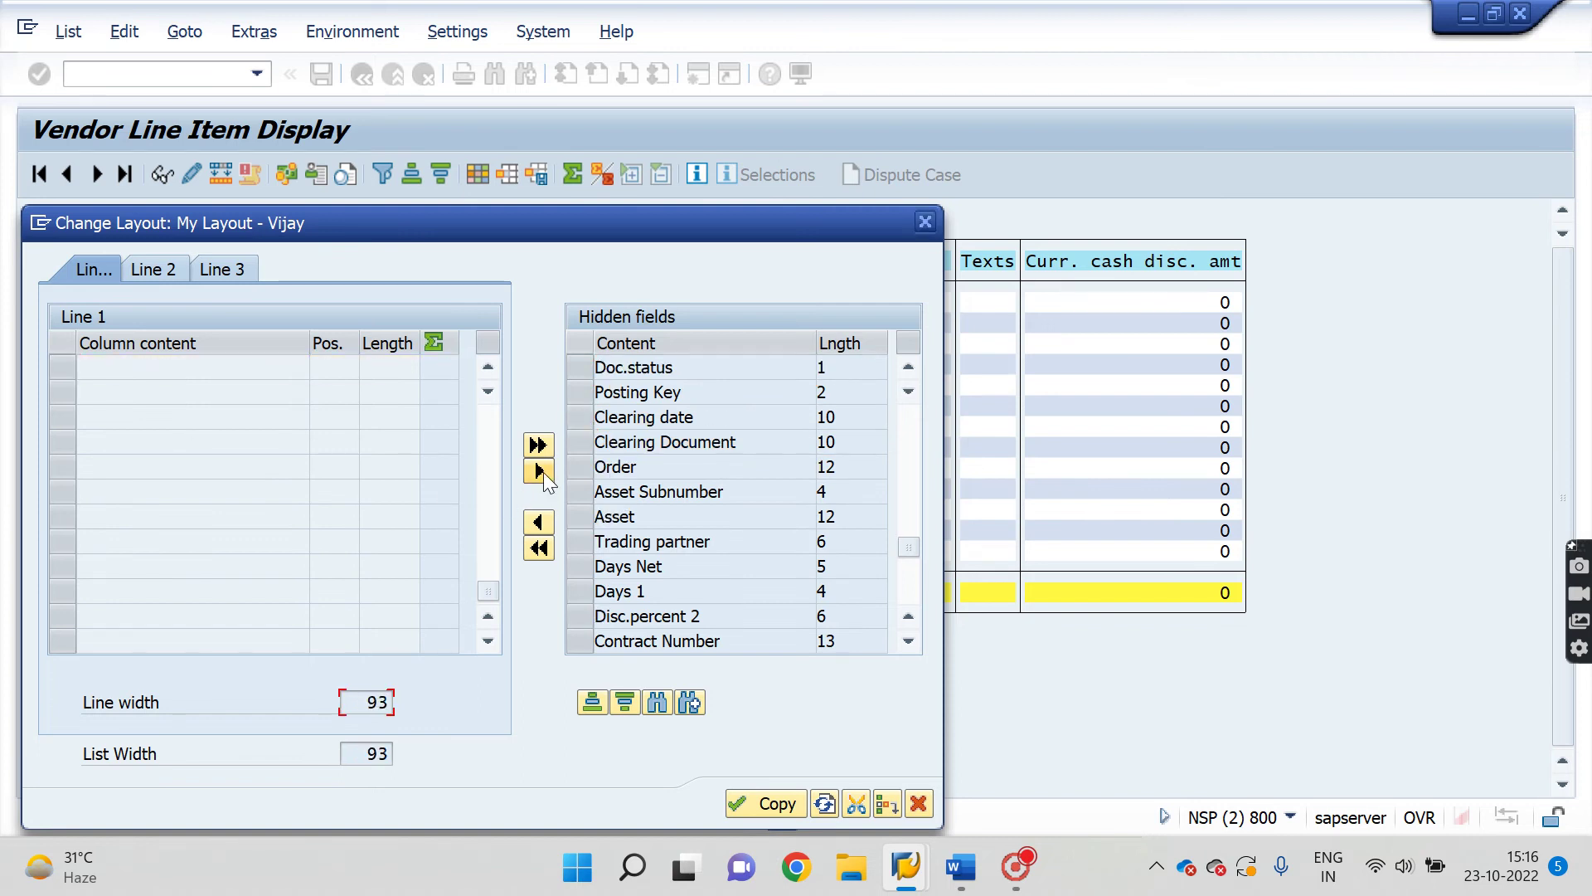
pyautogui.click(584, 439)
pyautogui.click(538, 524)
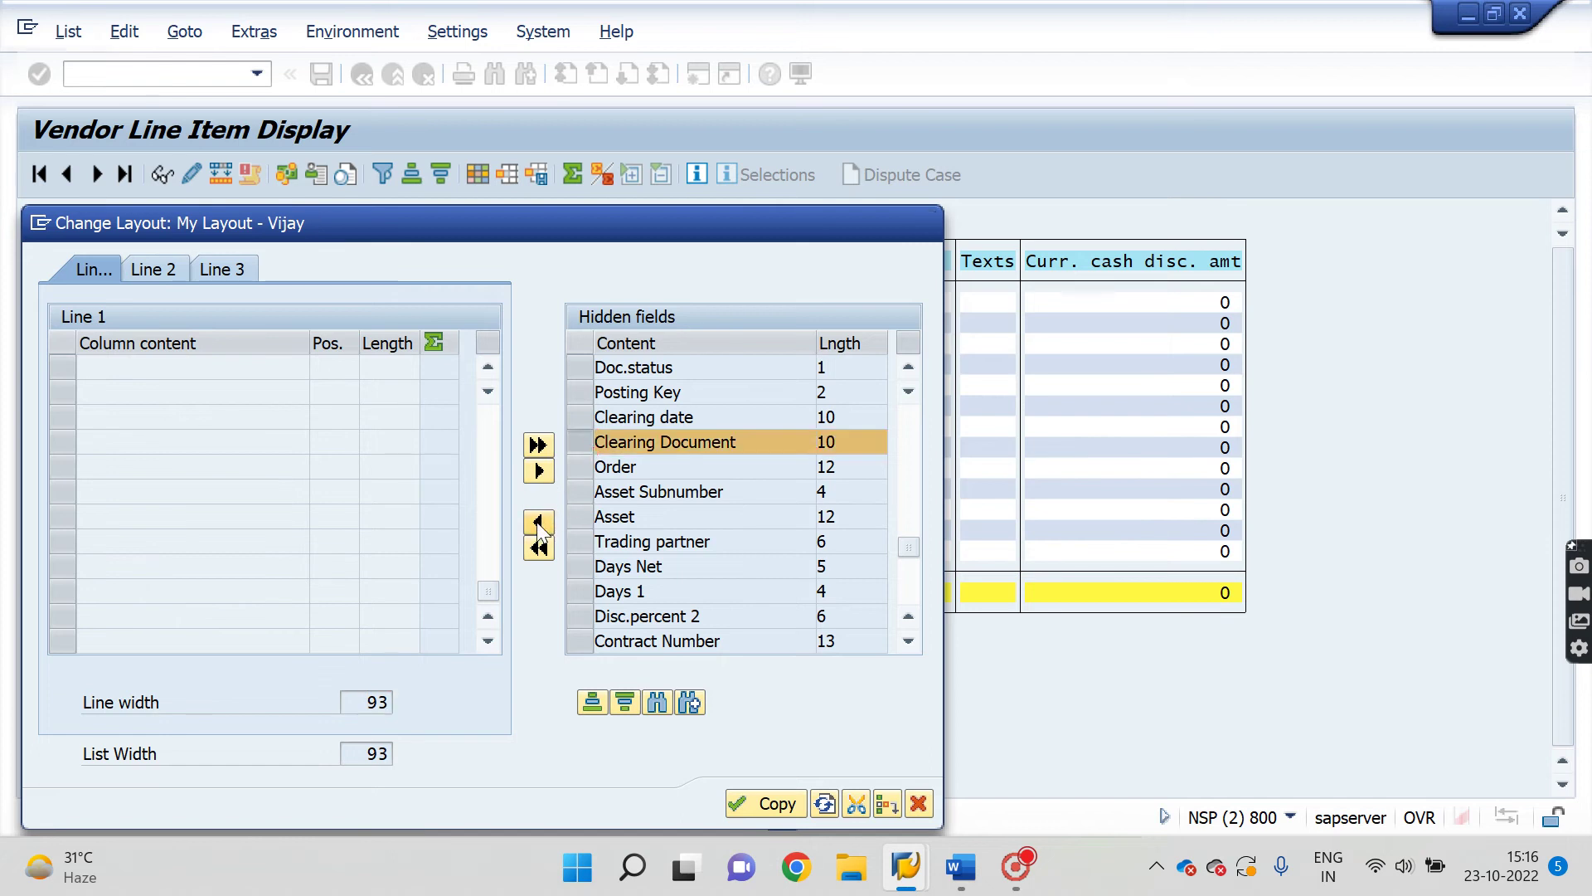
pyautogui.click(757, 804)
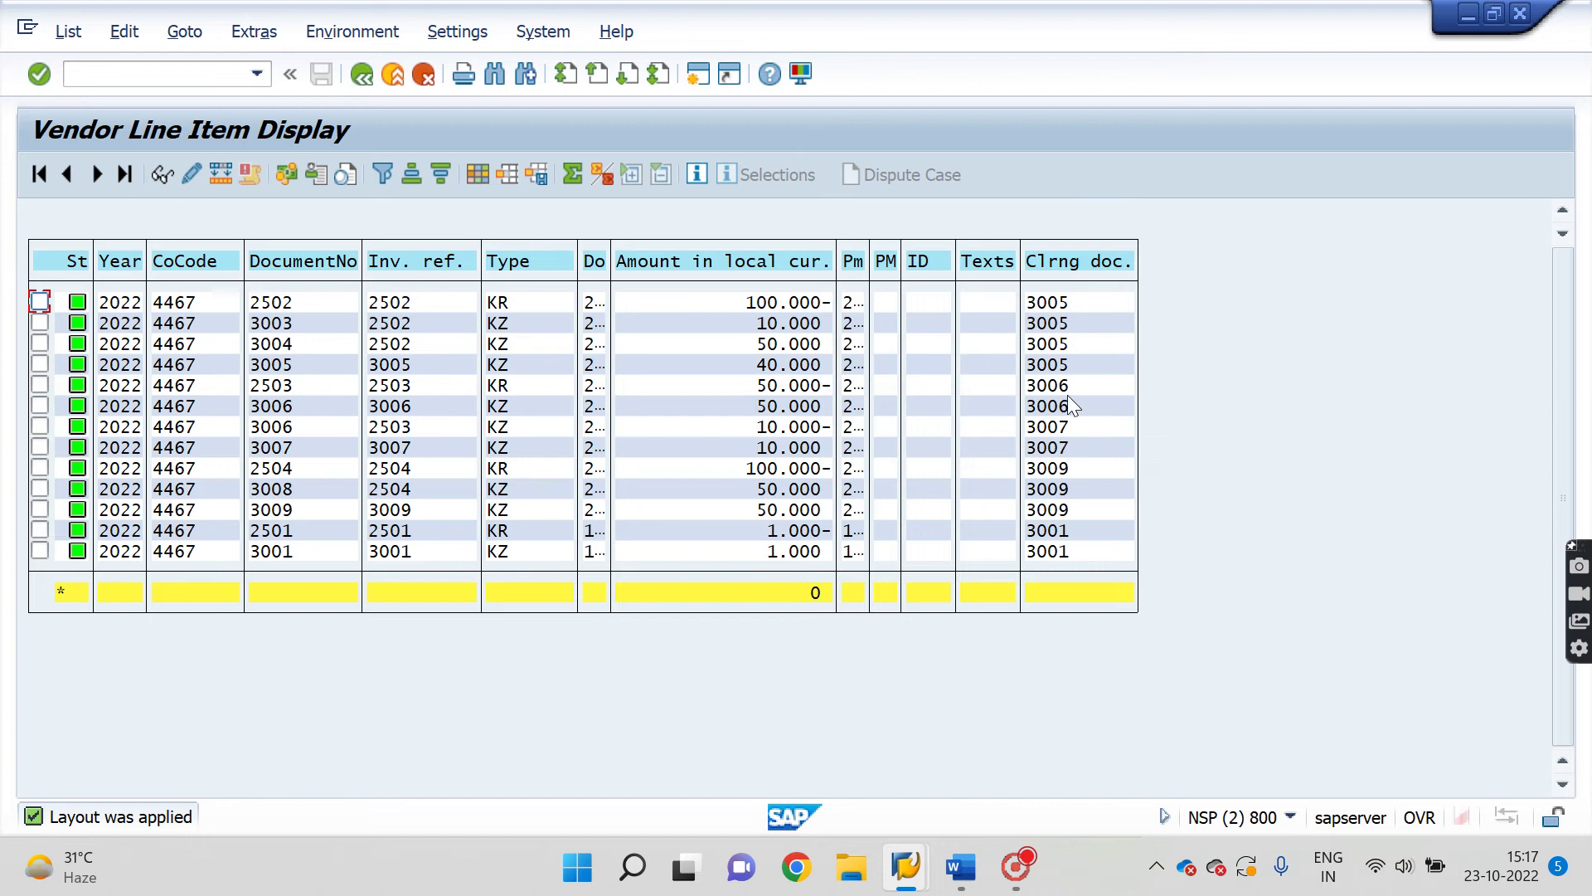
# Examine the clearing document column, and display the last posted payment document from the outgoing payments session
pyautogui.click(1045, 386)
pyautogui.moveTo(910, 862)
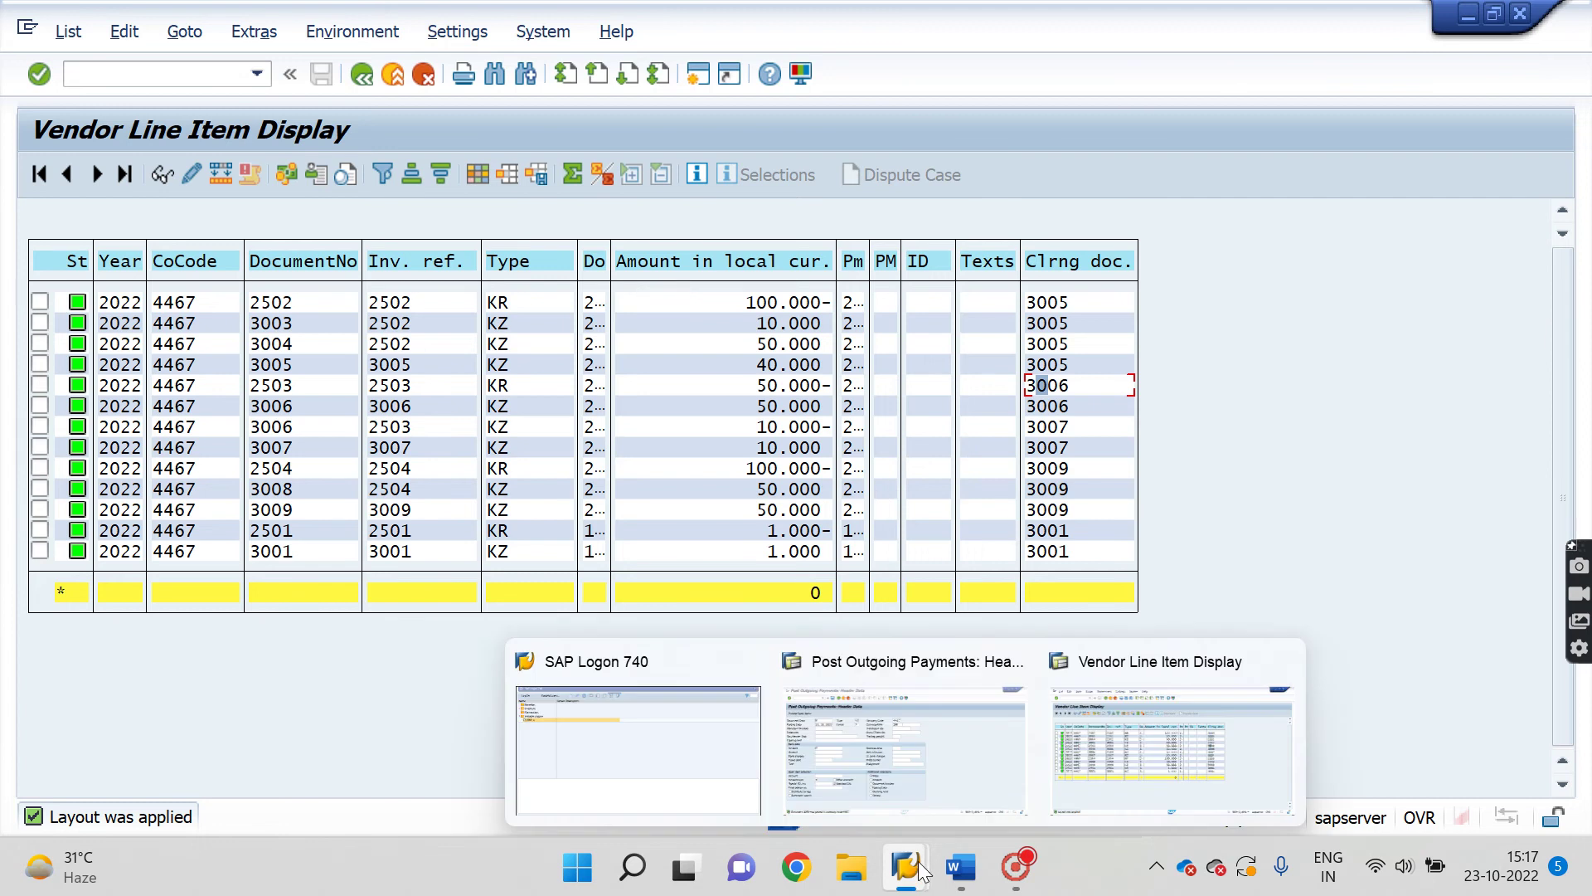
pyautogui.click(858, 744)
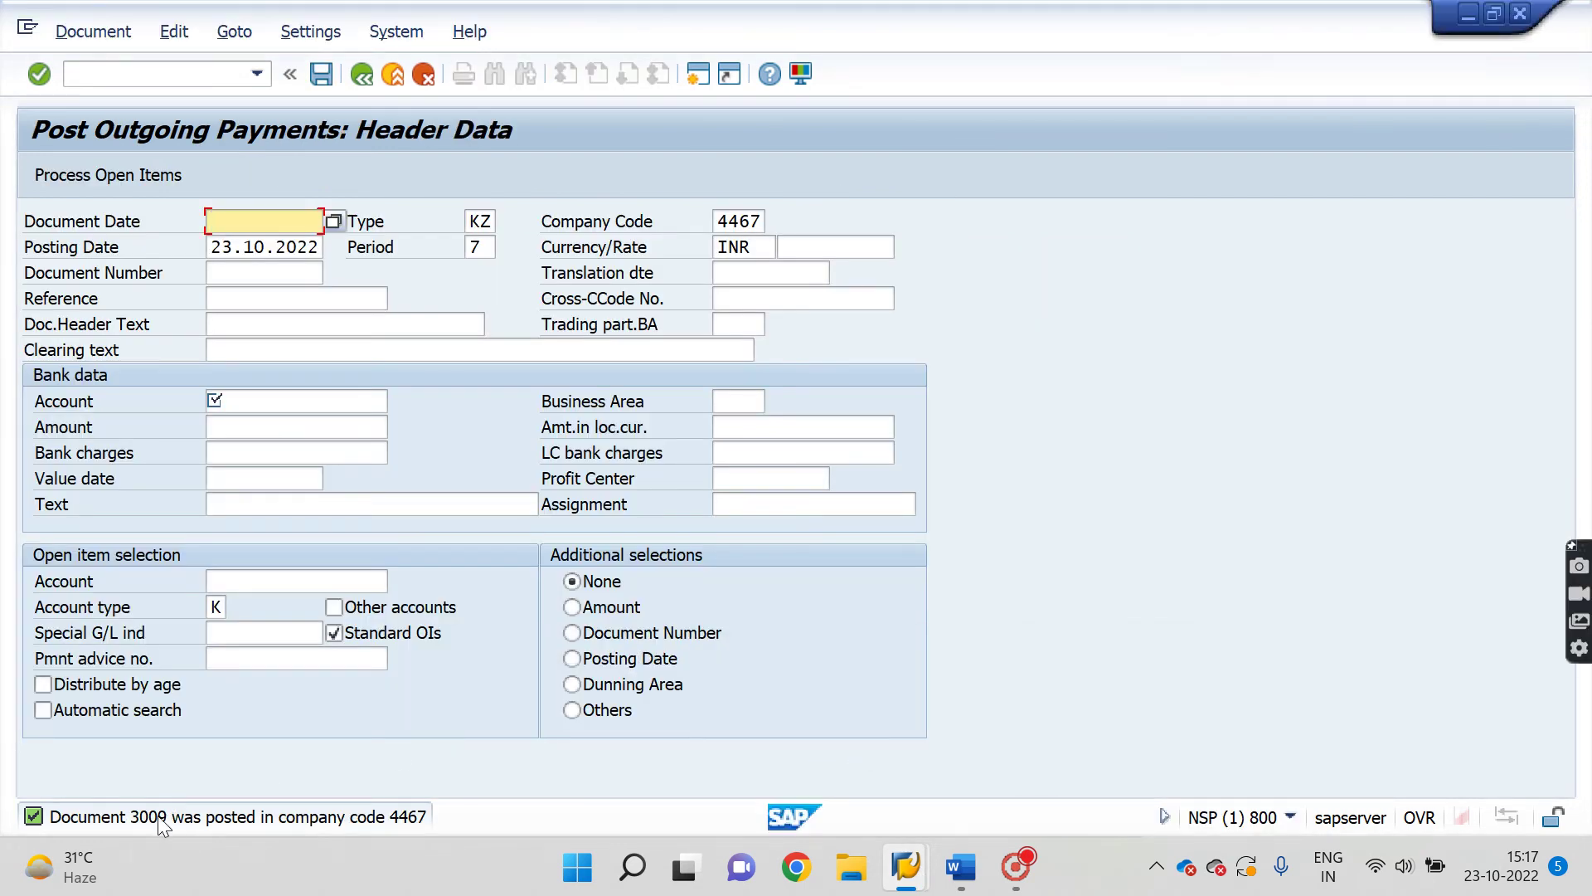
pyautogui.click(97, 41)
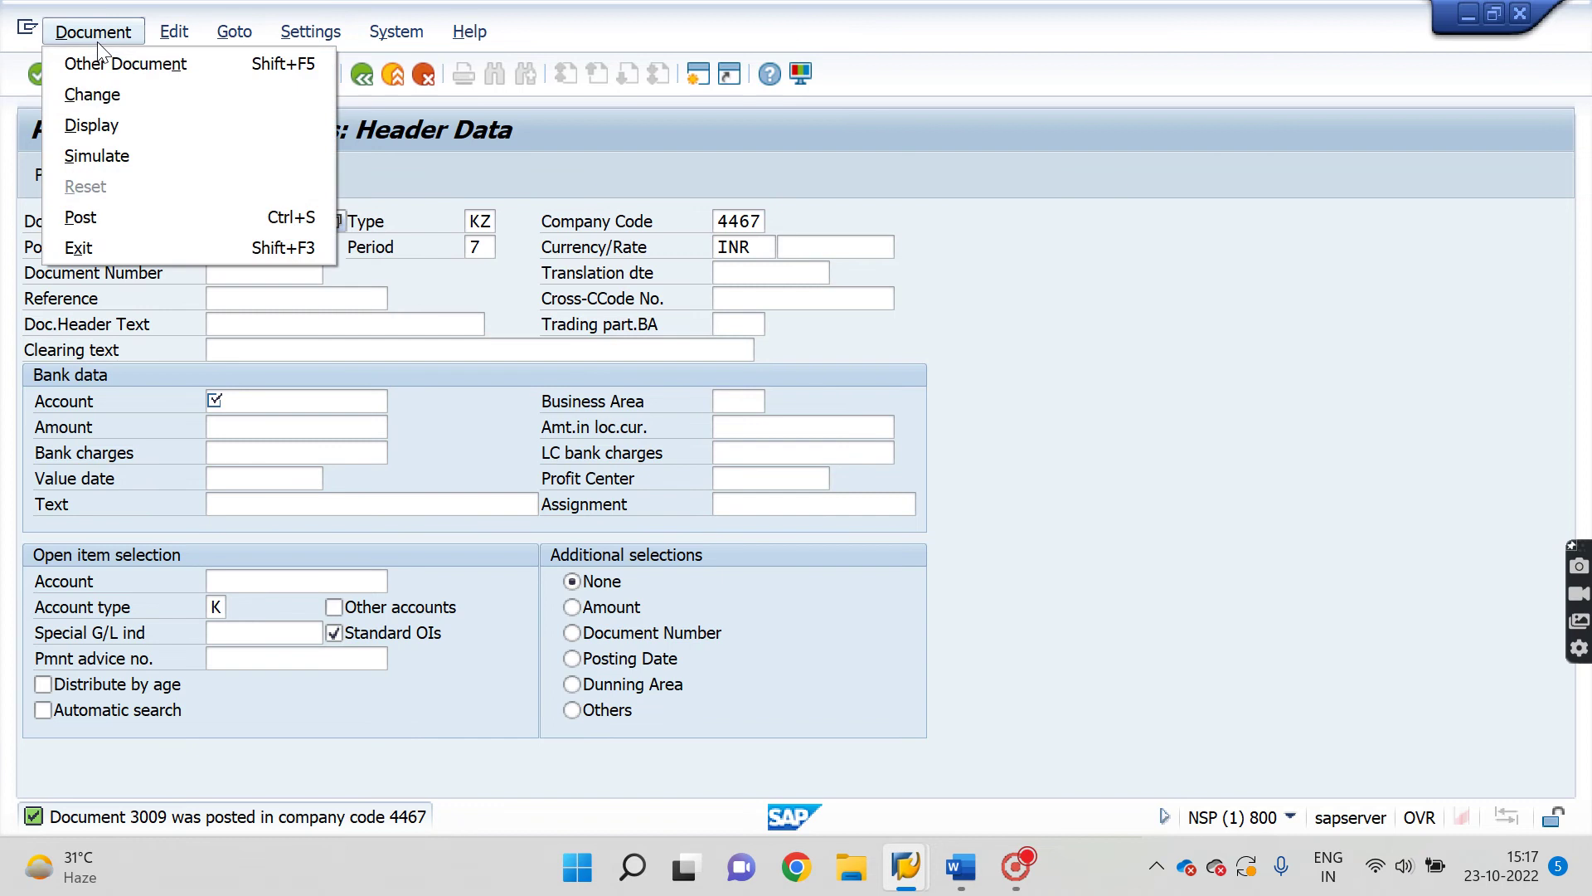
pyautogui.click(91, 125)
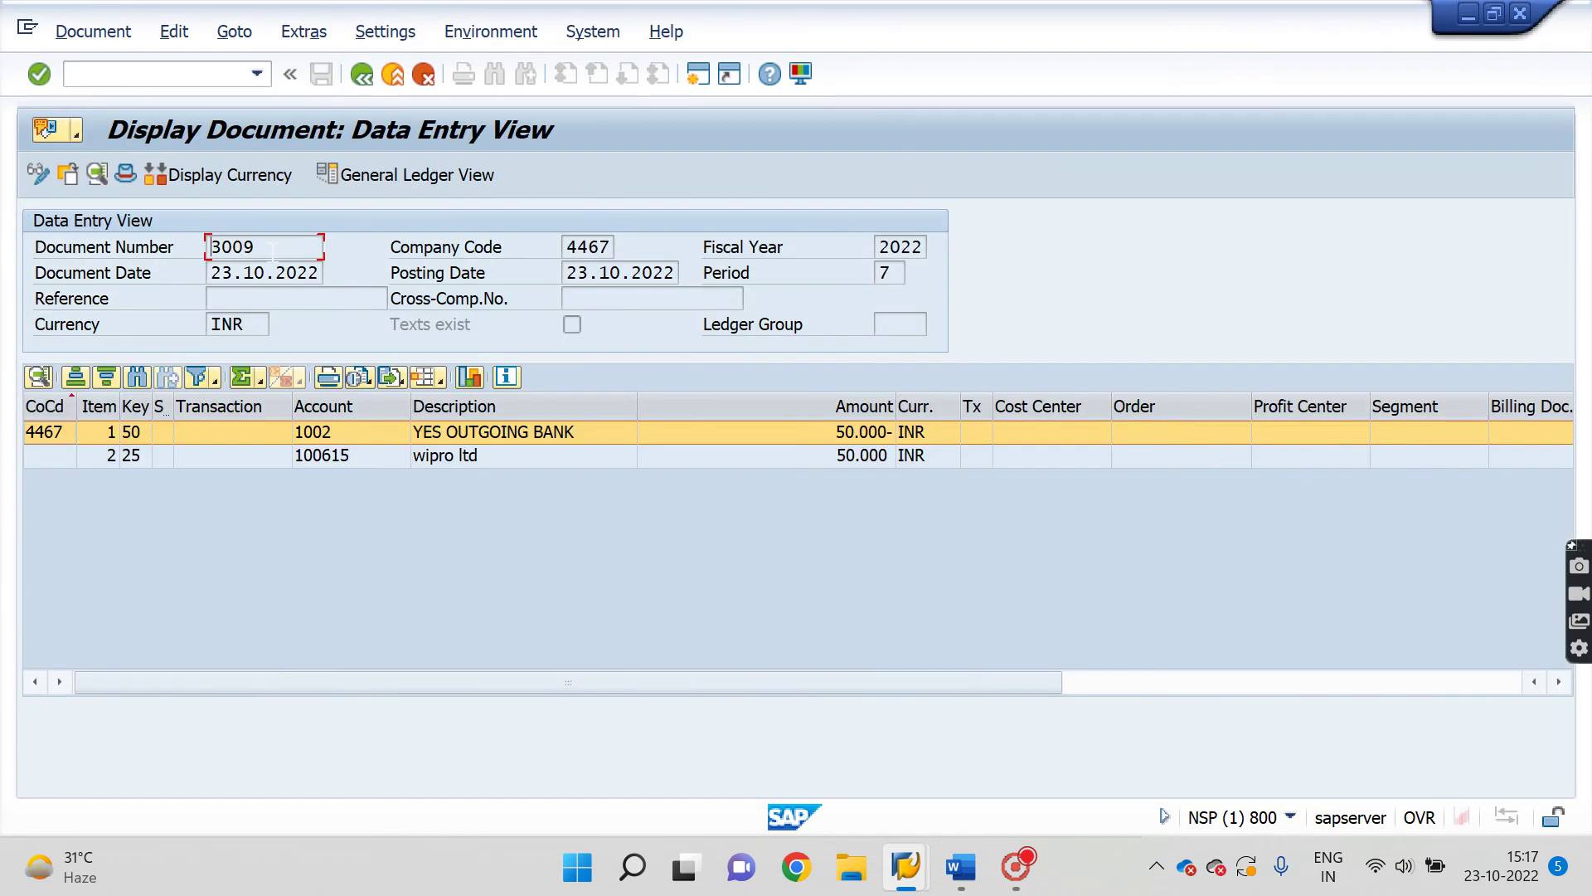
# Compare the displayed payment's document number with the clearing document of the matching invoice in the vendor line items, and return to the payment
pyautogui.moveTo(274, 253); pyautogui.dragTo(203, 248)
pyautogui.moveTo(949, 867)
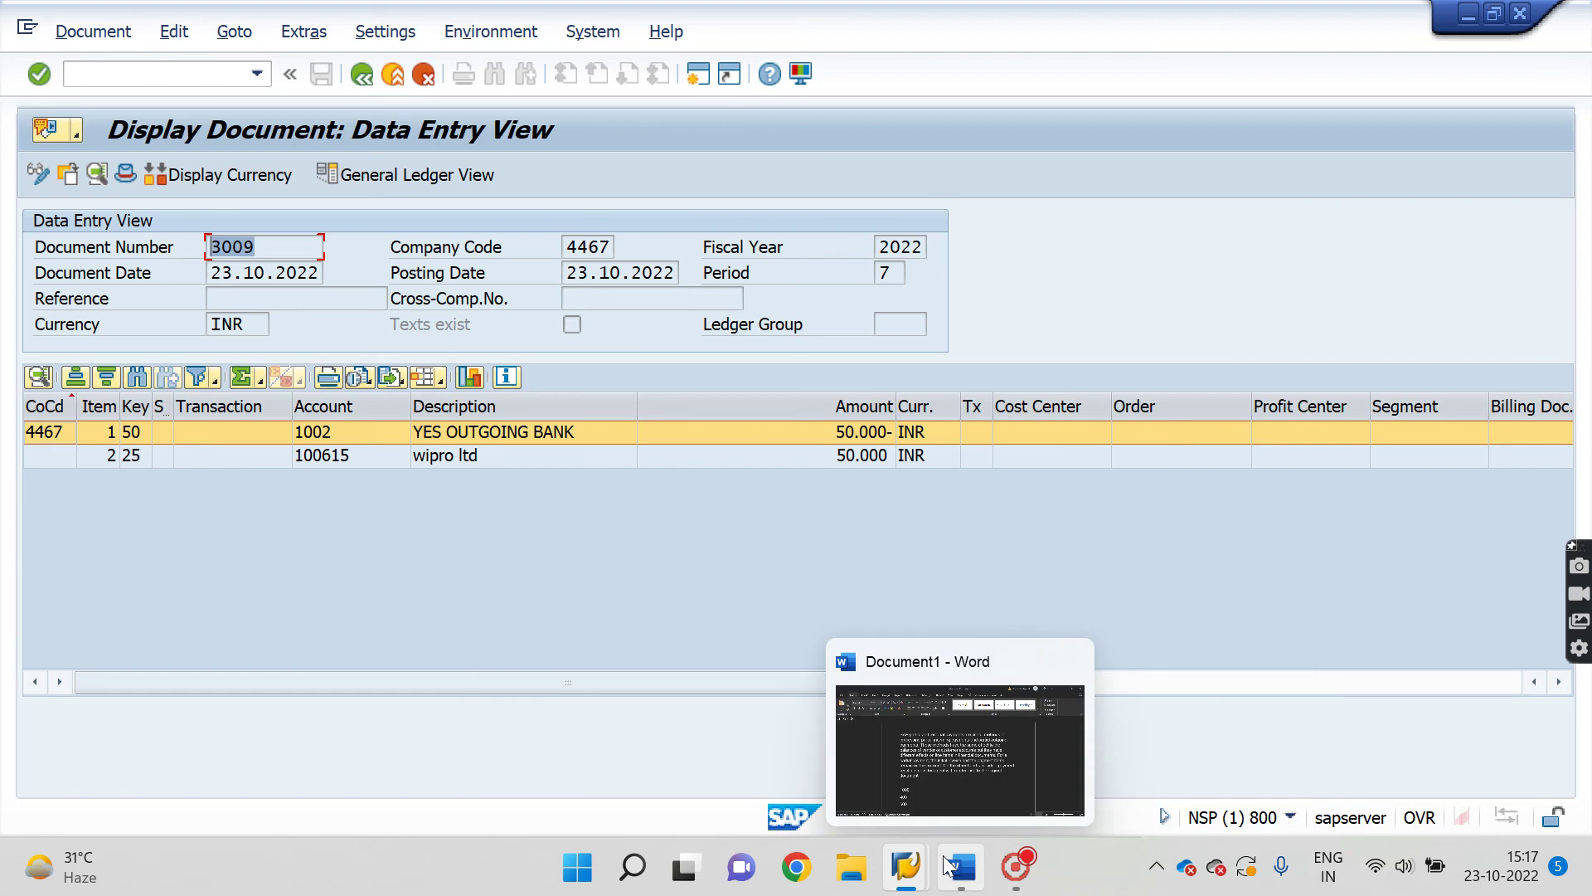
pyautogui.click(1199, 763)
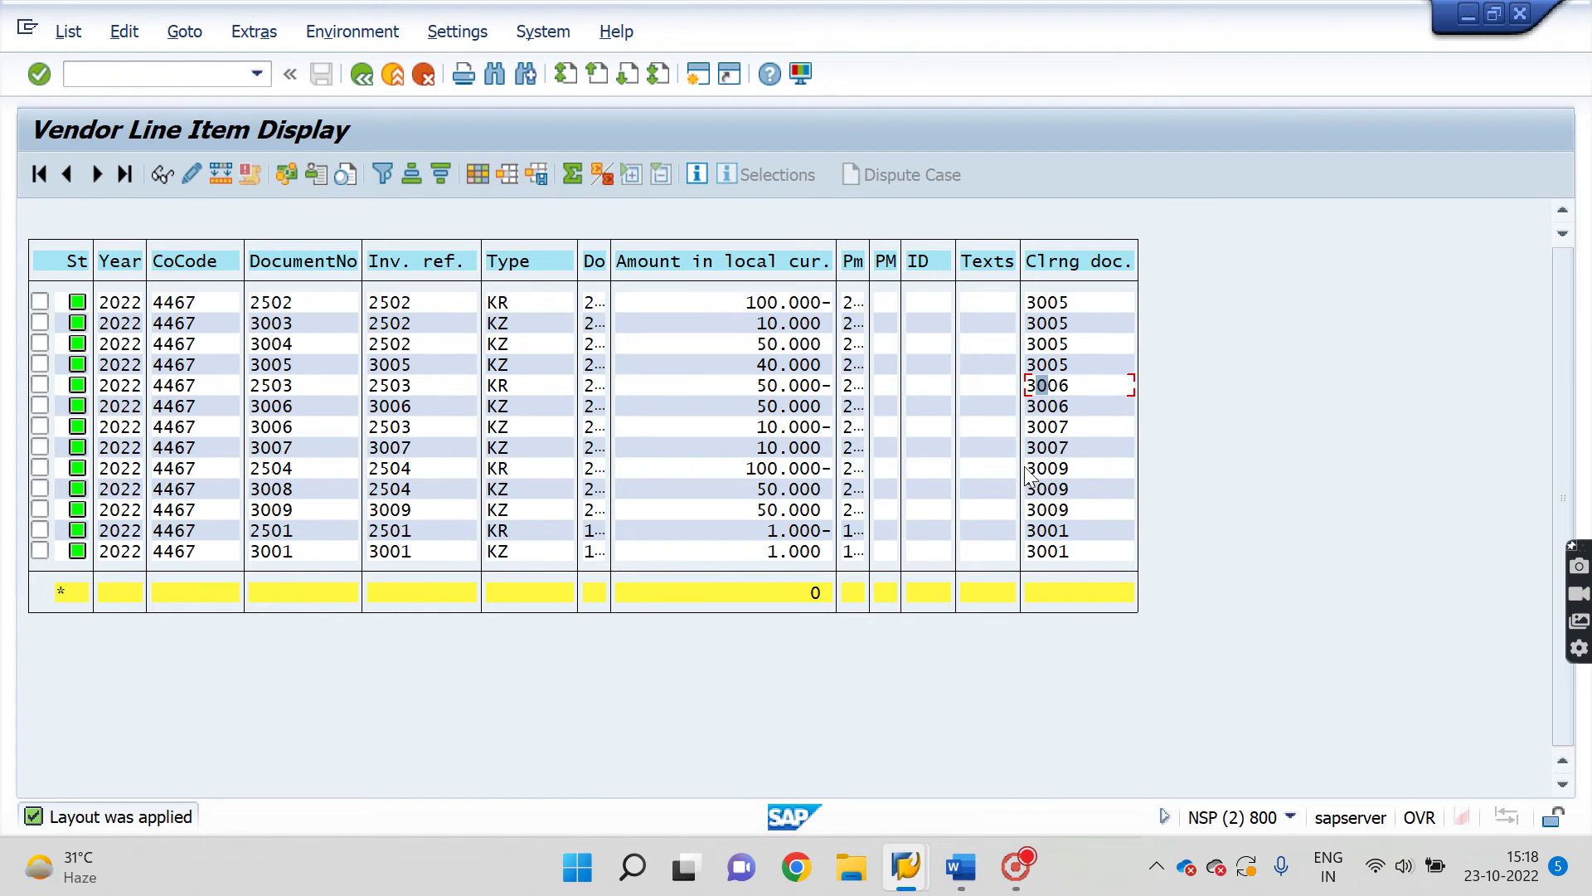
pyautogui.click(1071, 473)
pyautogui.moveTo(905, 866)
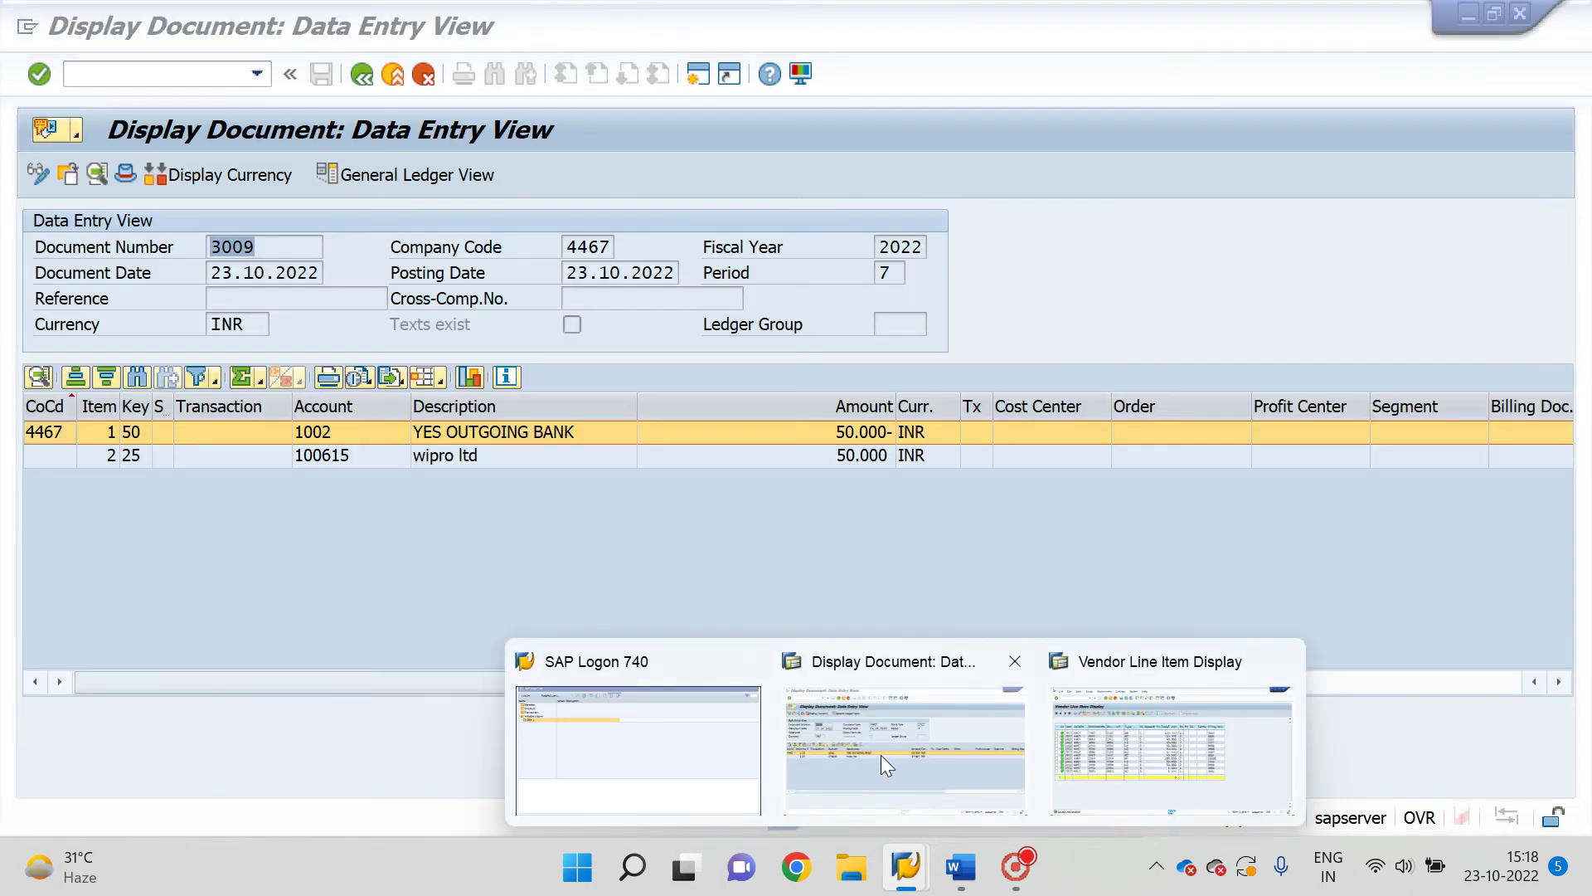
pyautogui.click(881, 755)
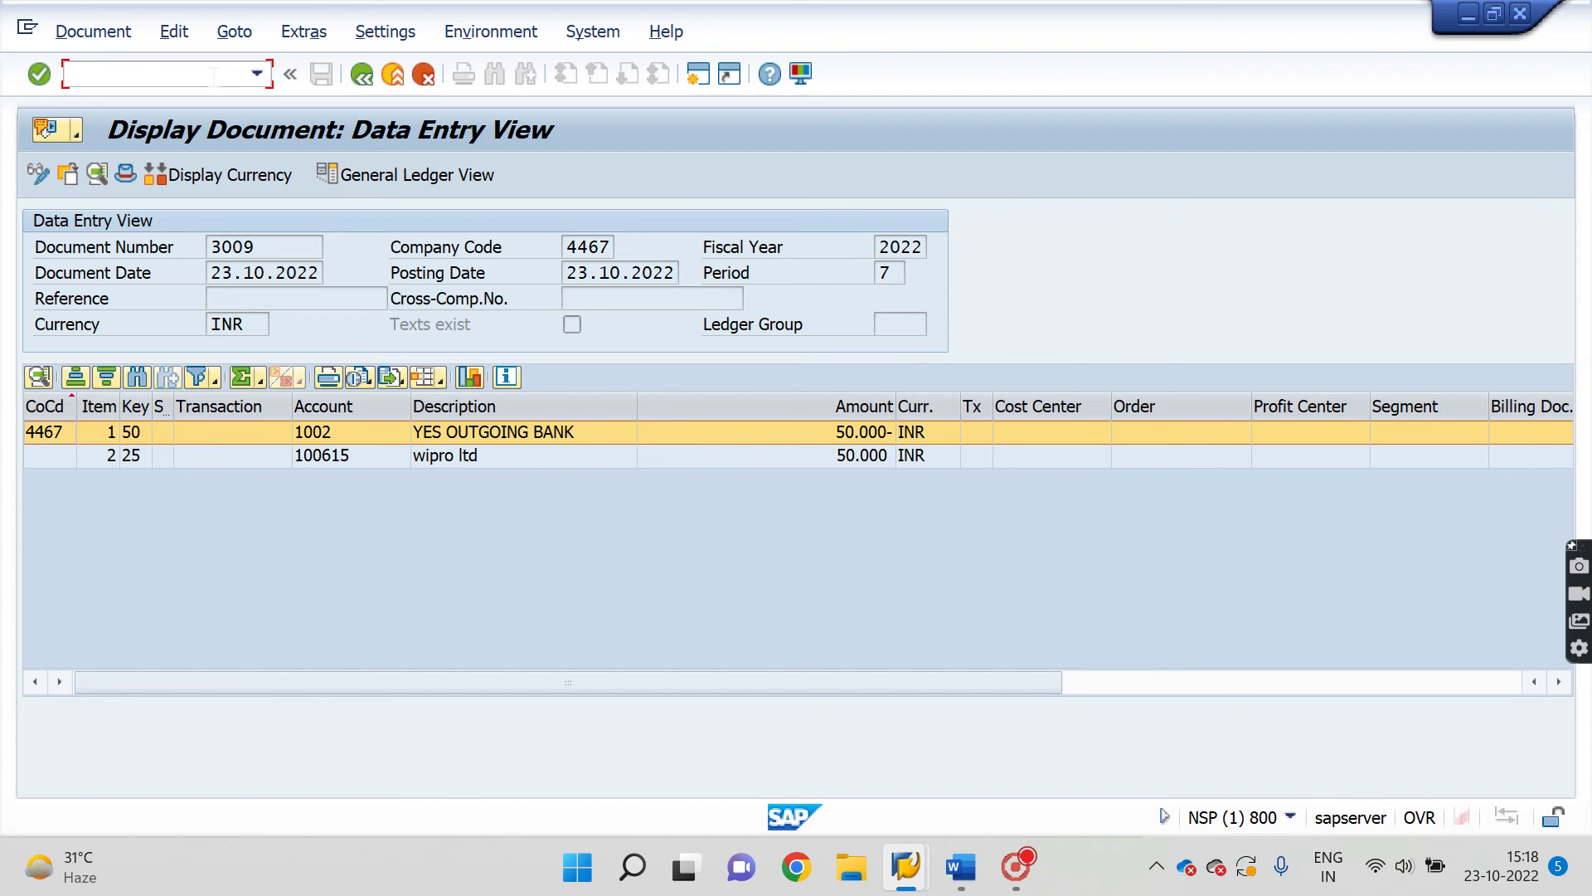
# Run FB03 and display document 3009 of company code 4467 for fiscal year 2022
pyautogui.write('/n')
pyautogui.press('Return')
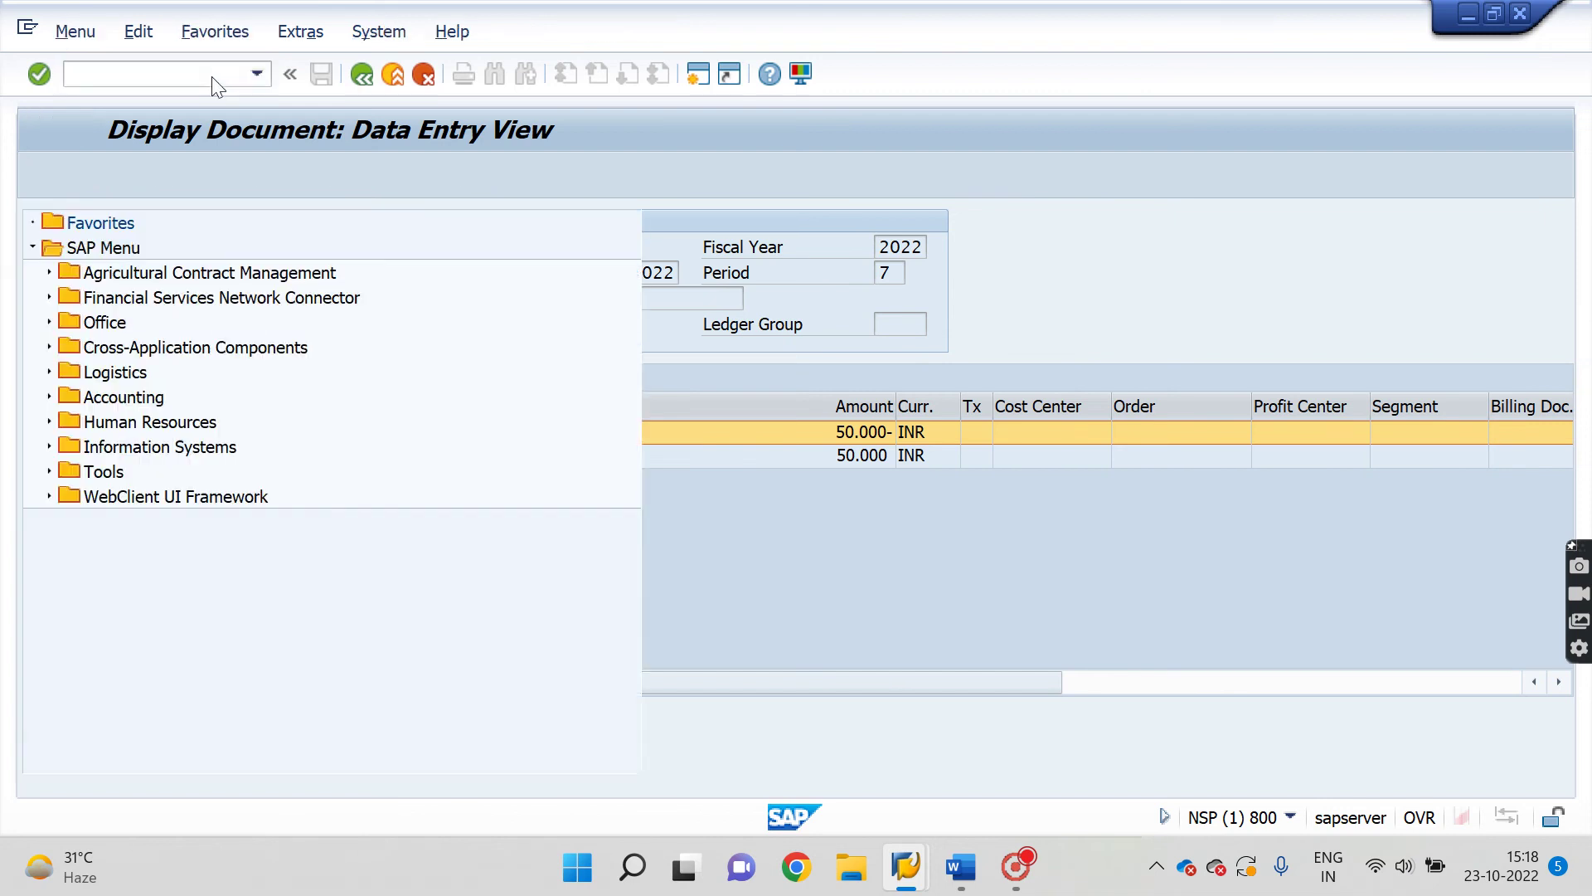
pyautogui.write('fb0')
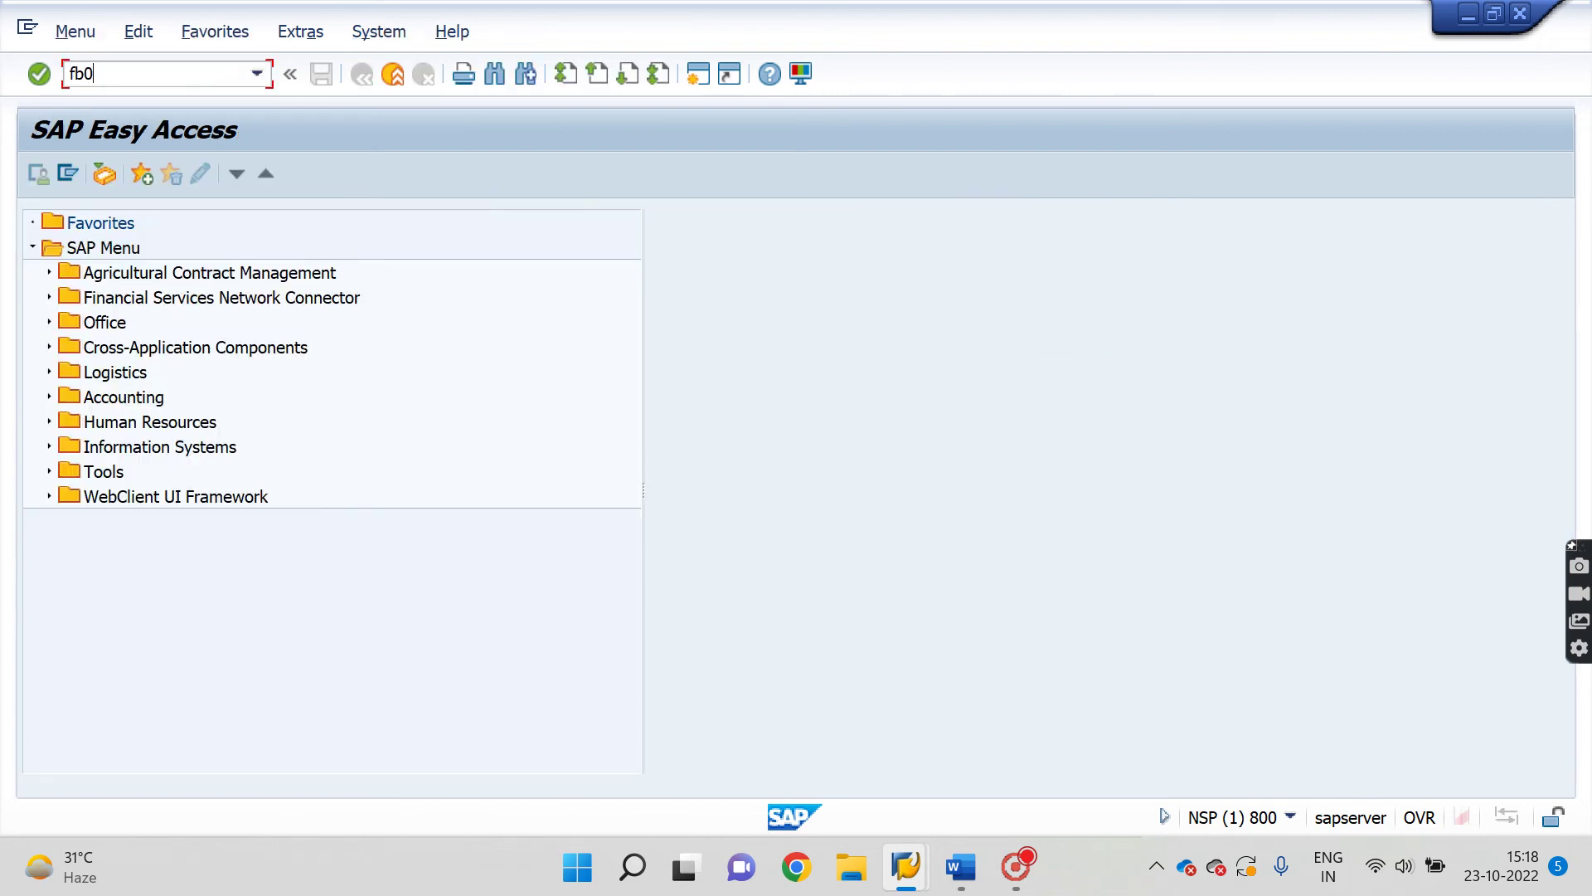
pyautogui.write('3')
pyautogui.press('Return')
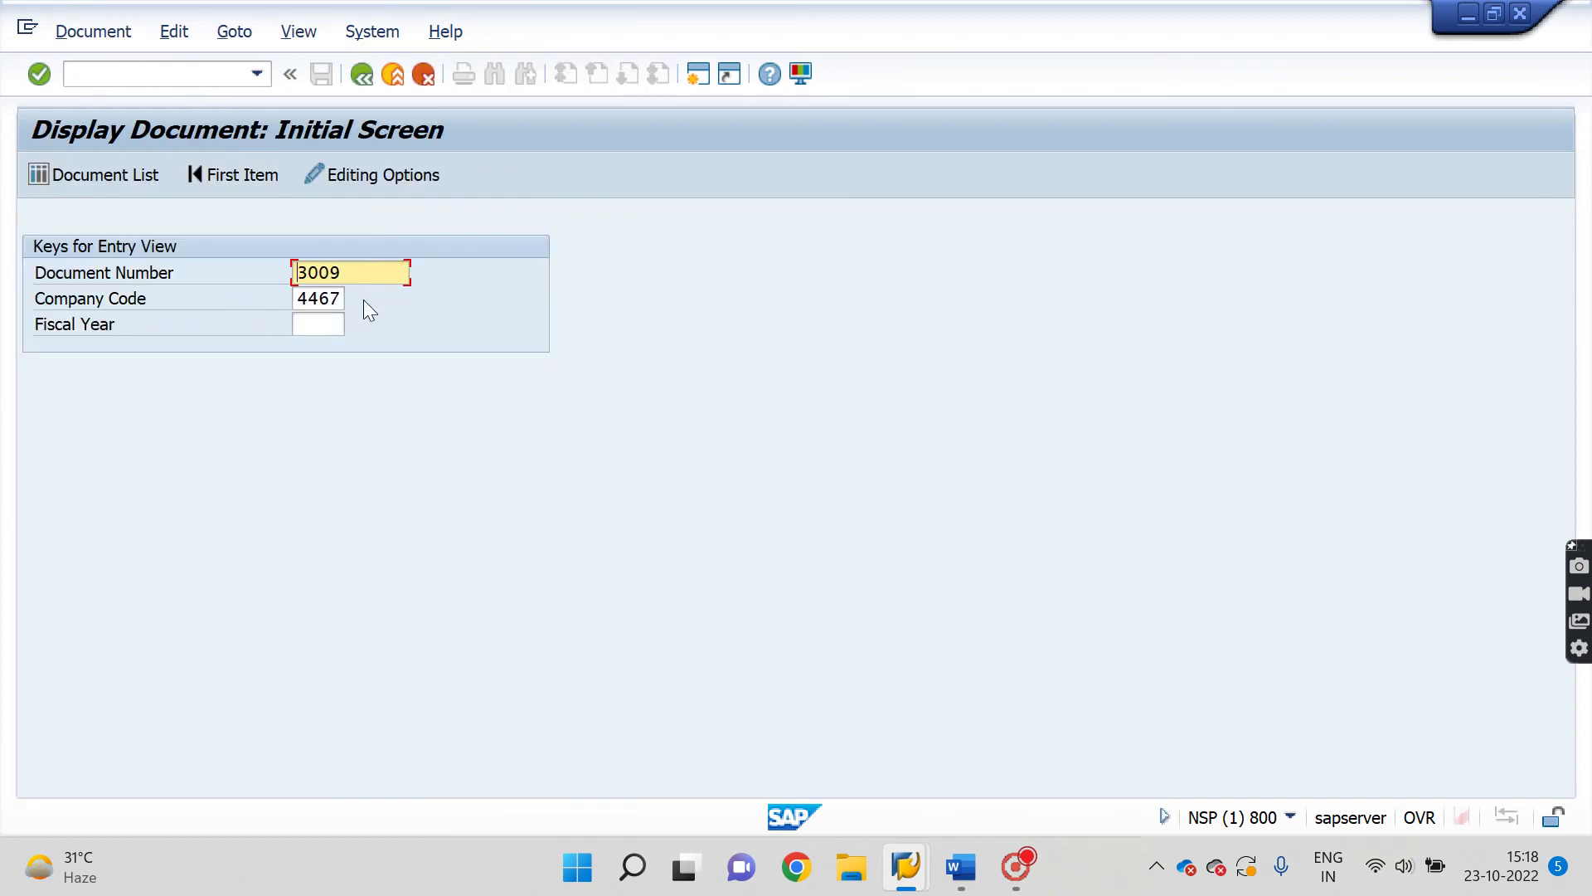
pyautogui.click(312, 325)
pyautogui.press('Down')
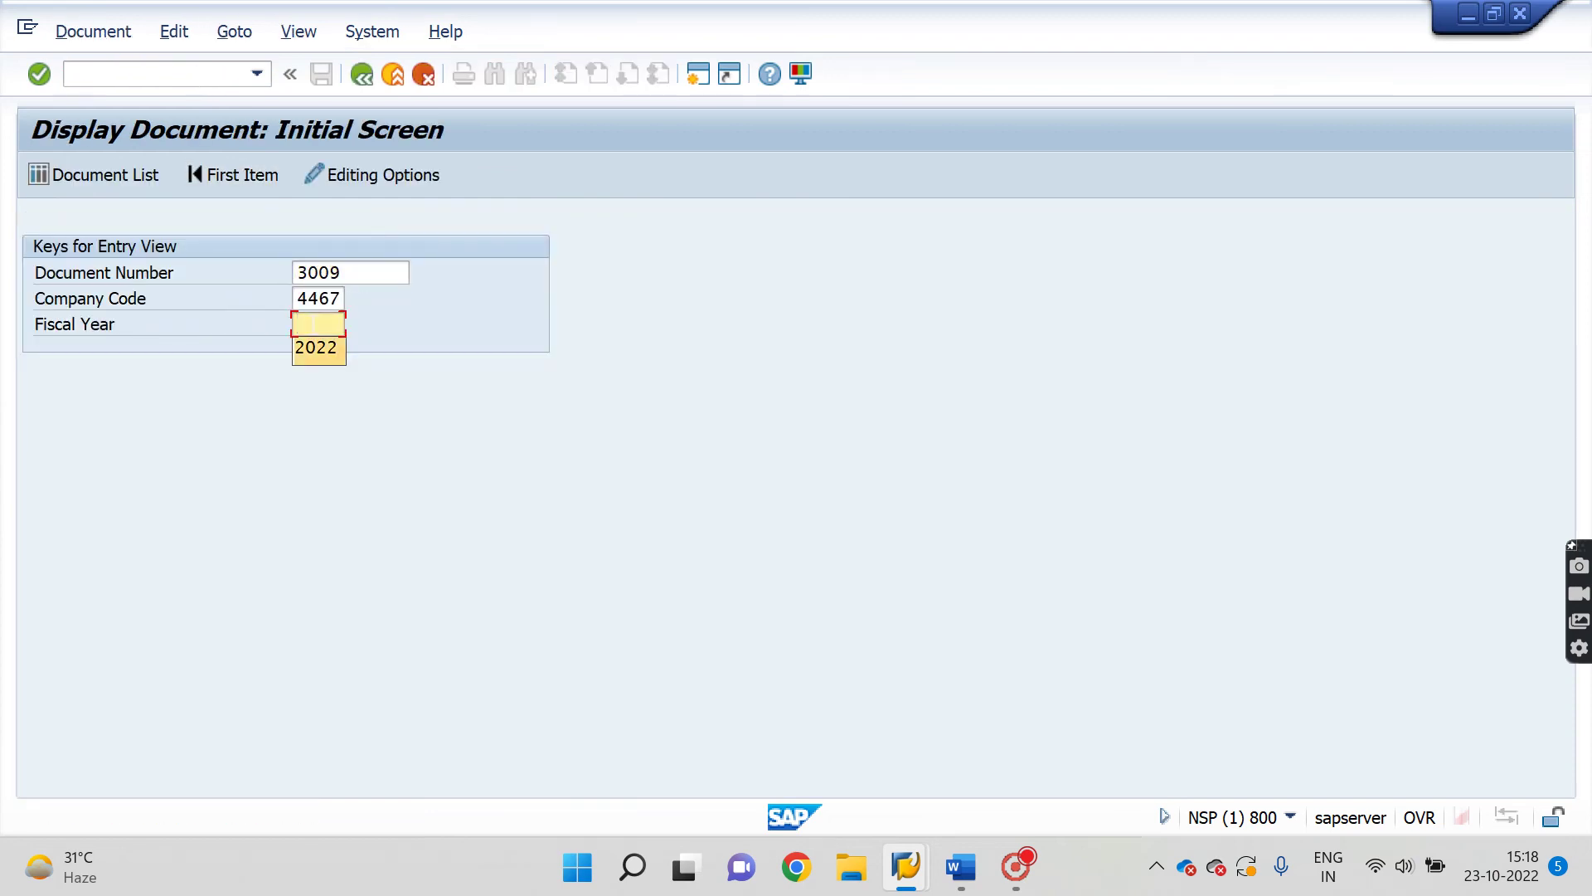
pyautogui.press('Return')
pyautogui.press('Return')
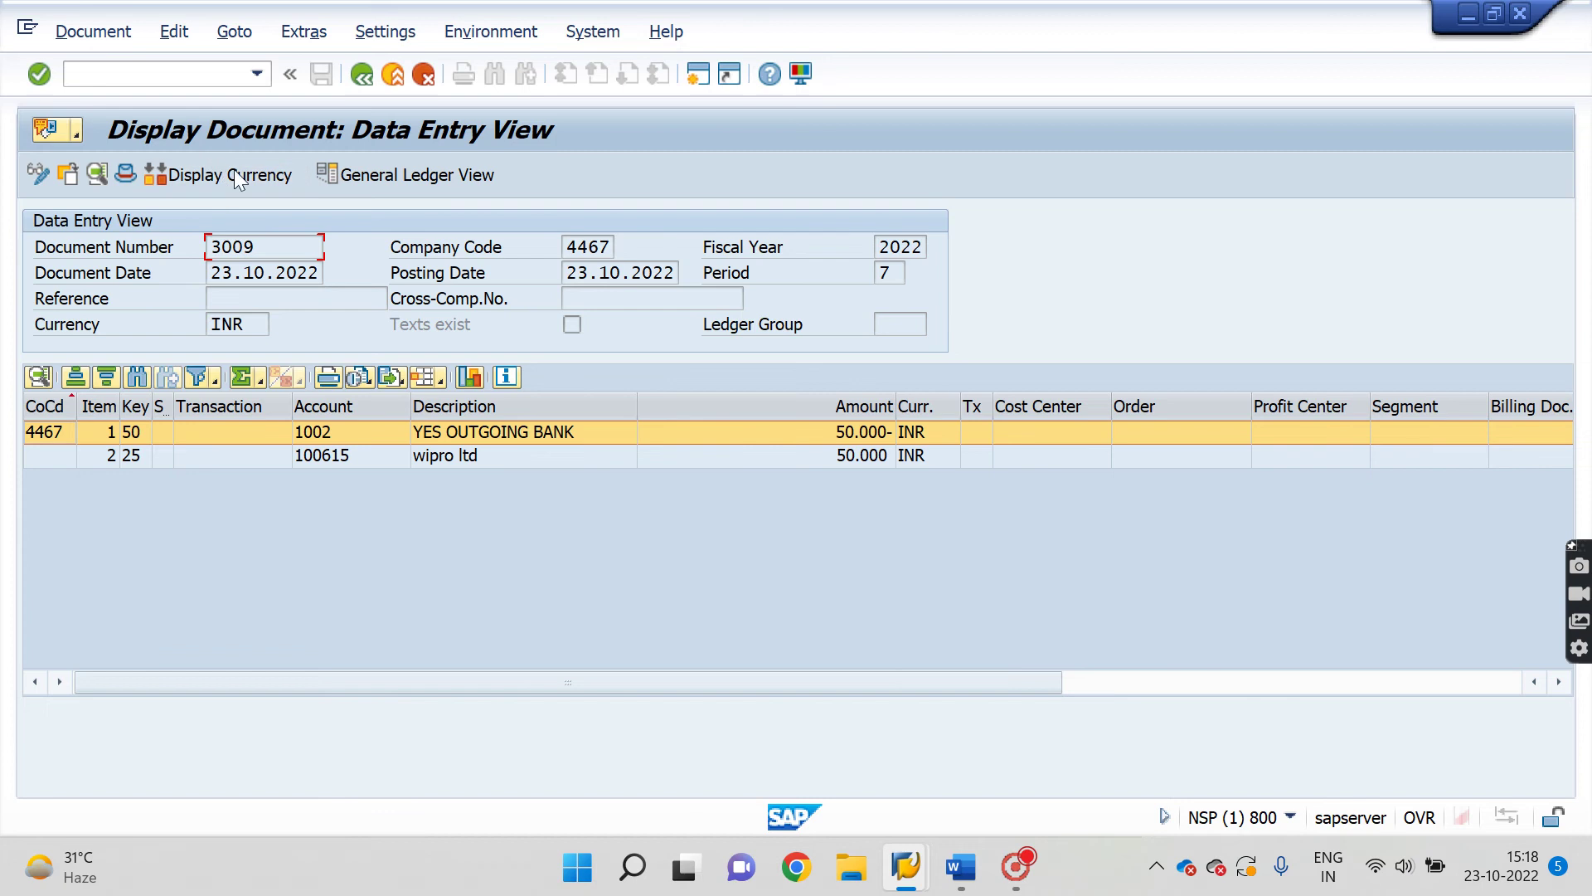
# Examine document 3009 in the general ledger view and the data entry view, and return to SAP Easy Access
pyautogui.click(397, 177)
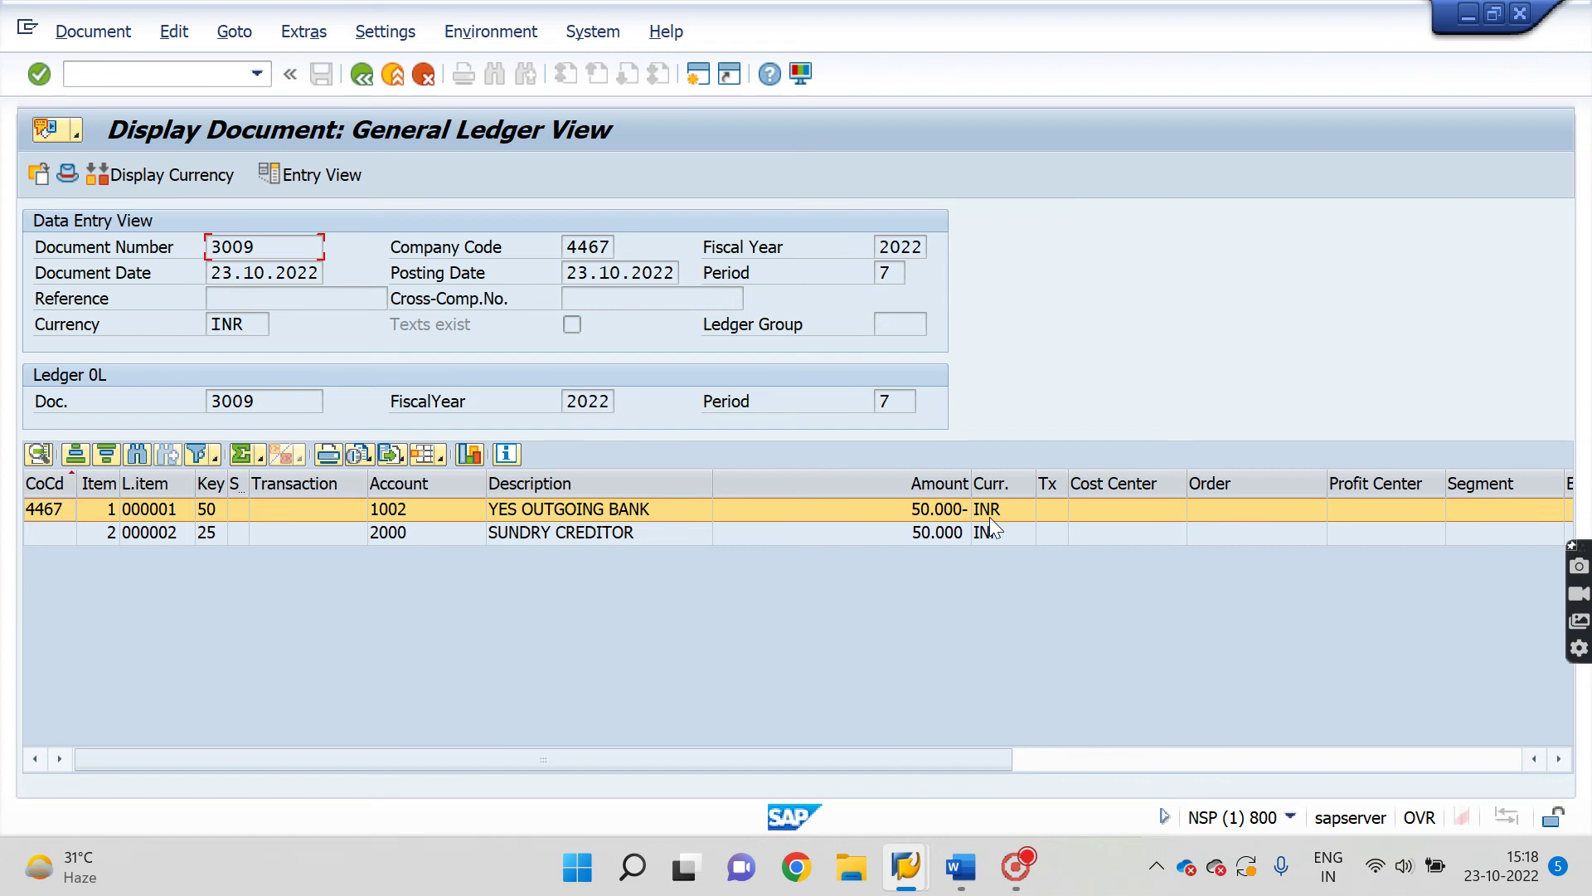
pyautogui.press('F3')
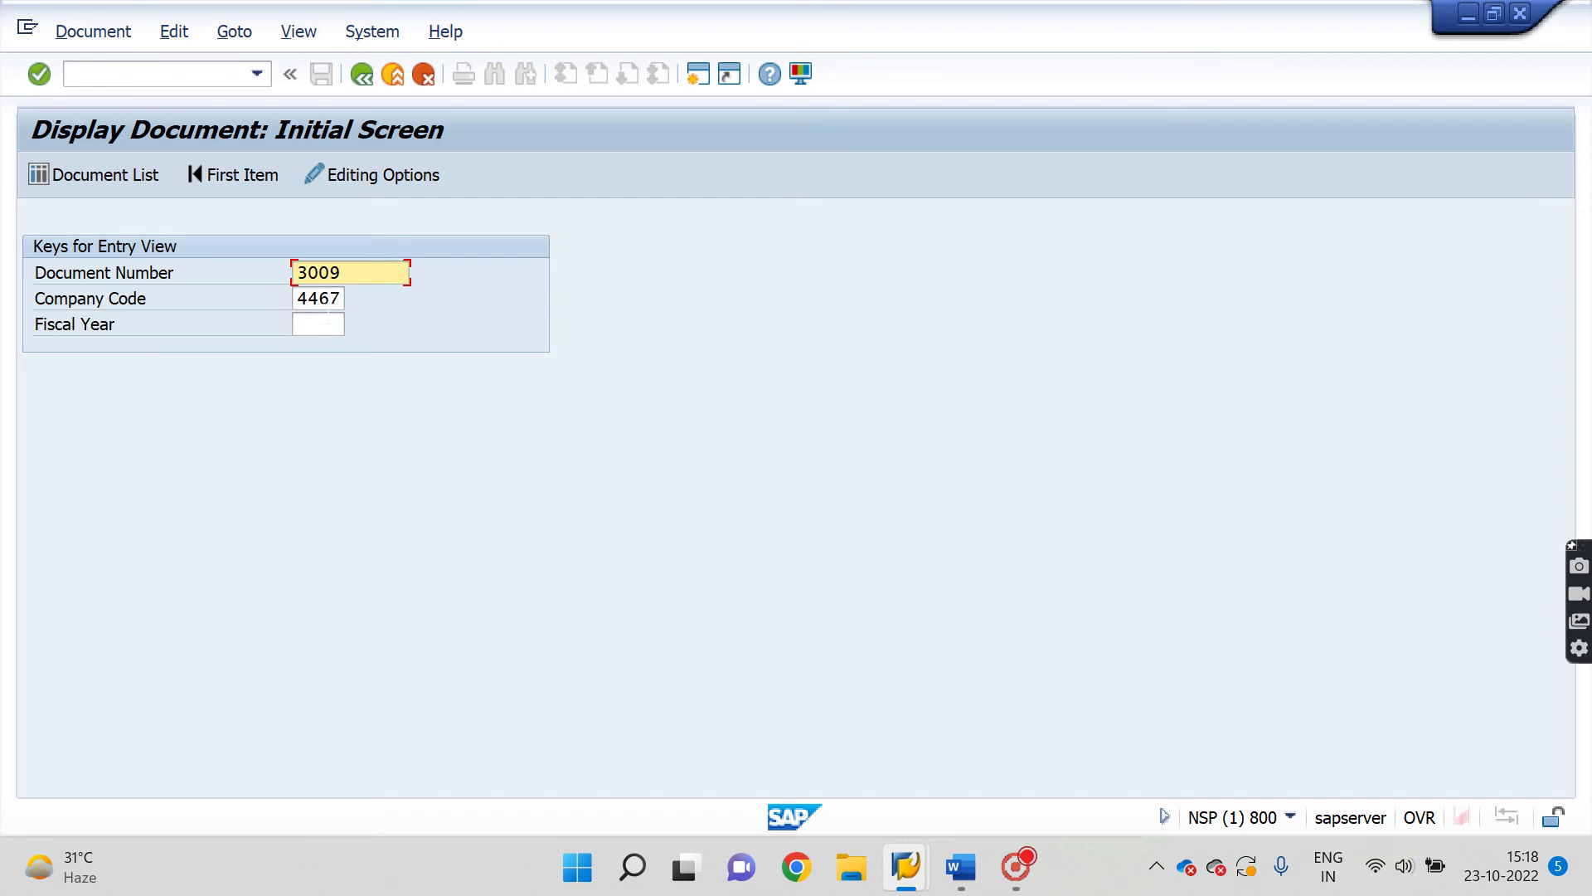
pyautogui.press('Return')
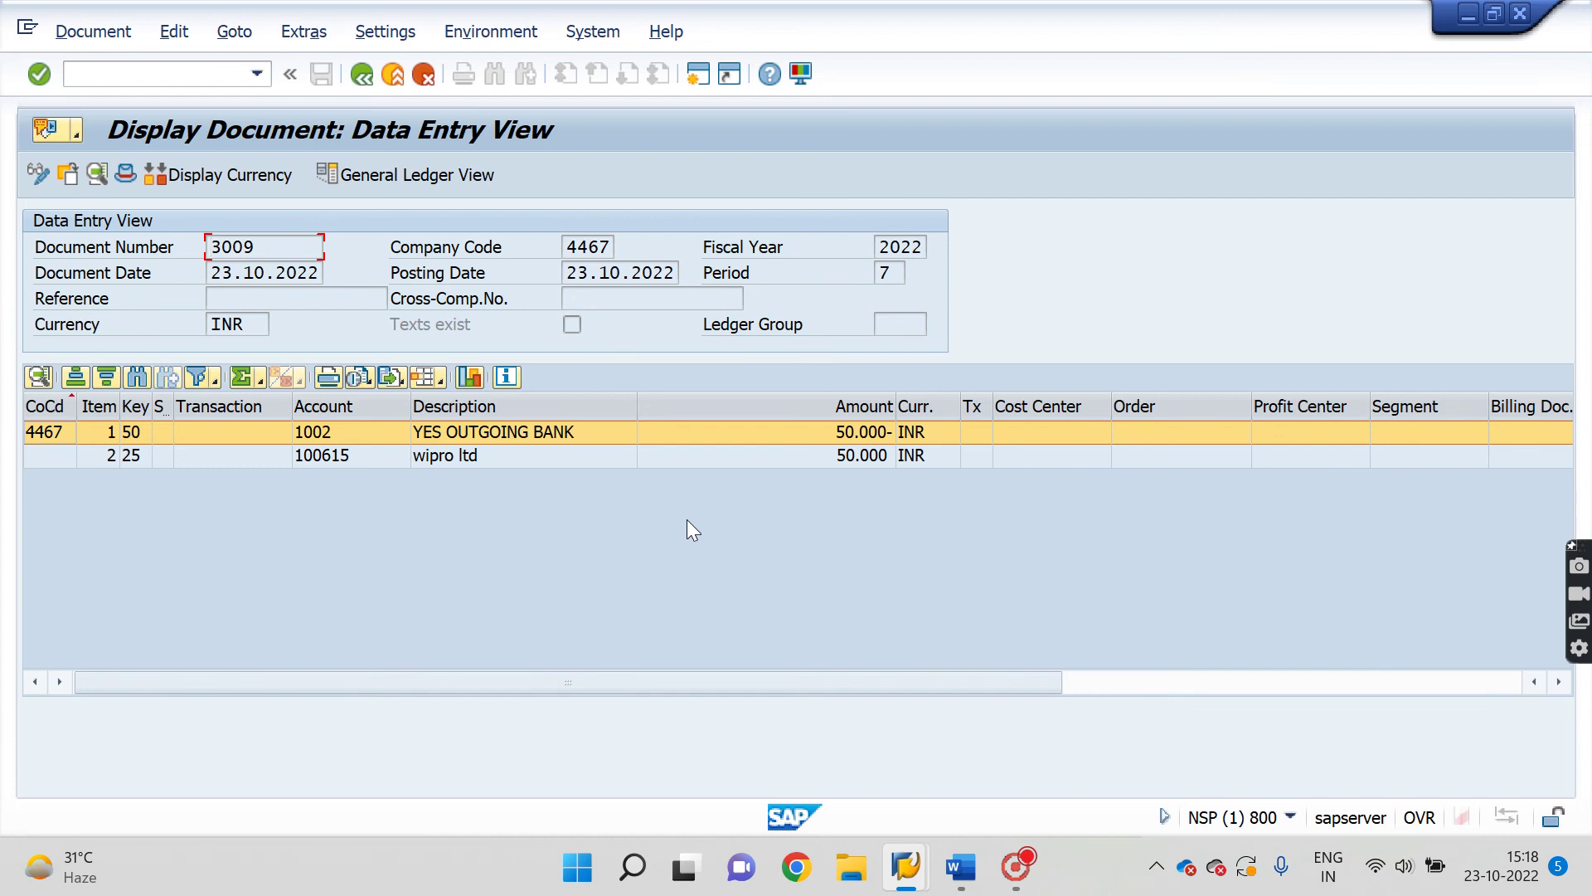
pyautogui.click(175, 75)
pyautogui.write('/n')
pyautogui.press('Return')
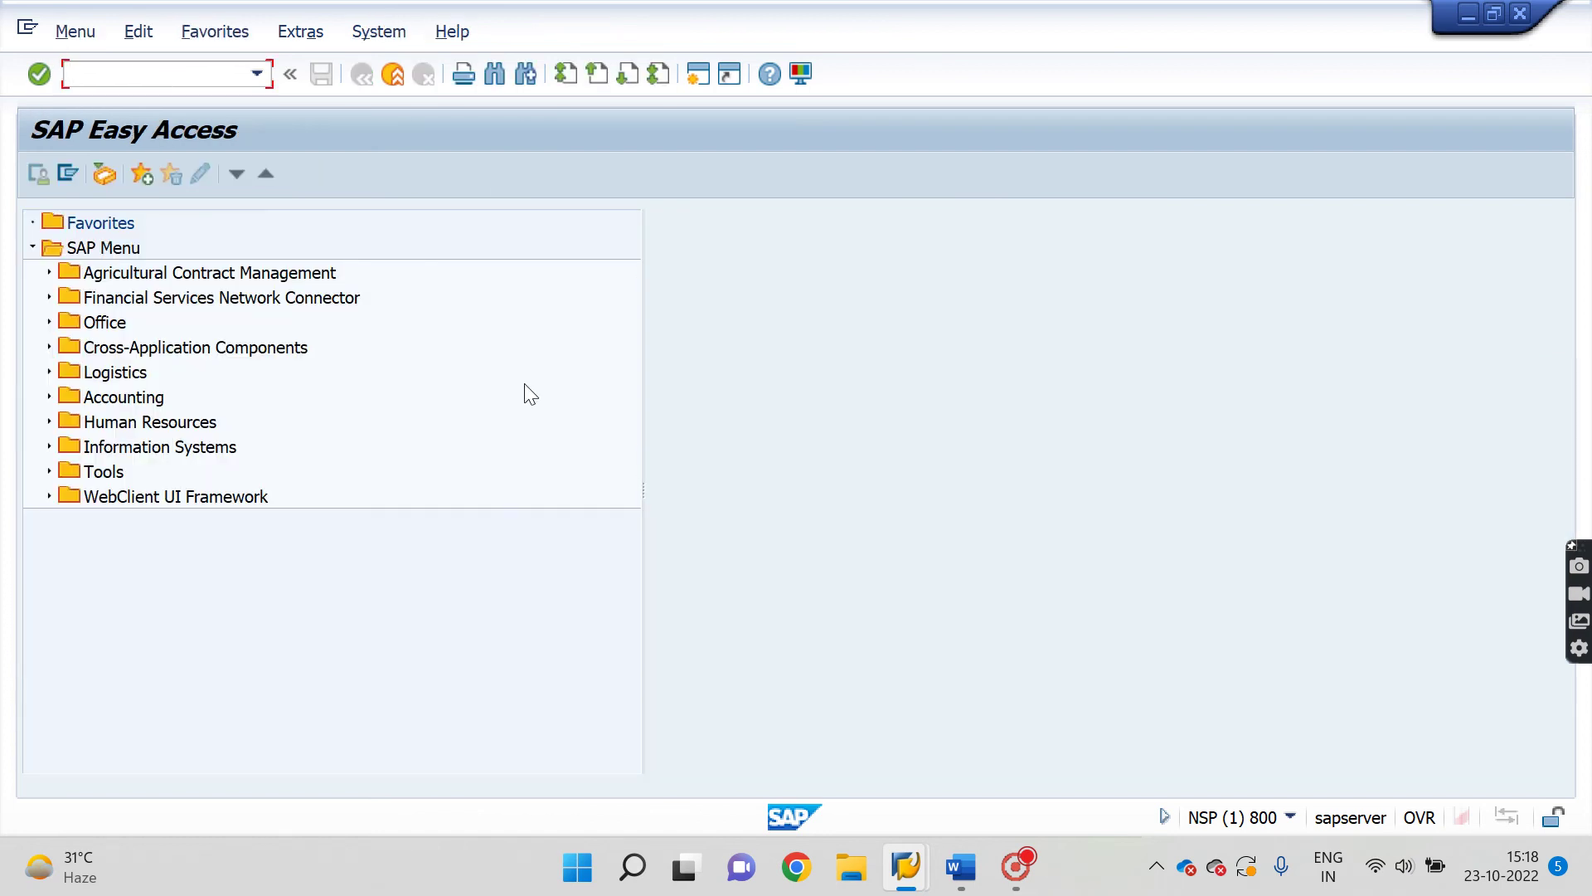
# Run F-53, display its last posted document, and exit the outgoing payments transaction without entering data
pyautogui.moveTo(909, 875)
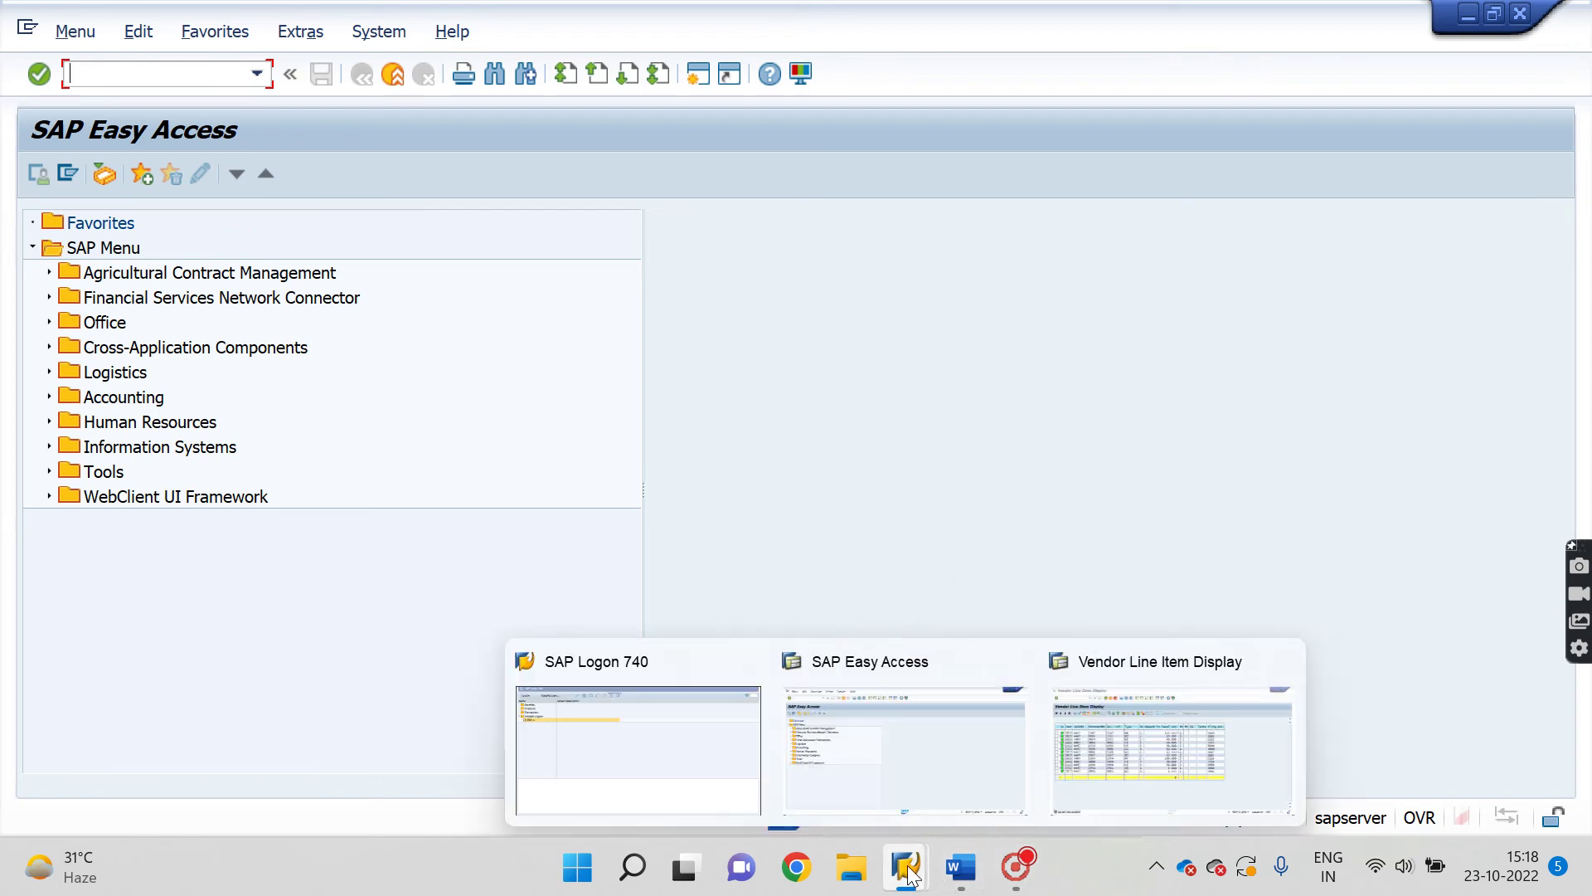
pyautogui.click(994, 728)
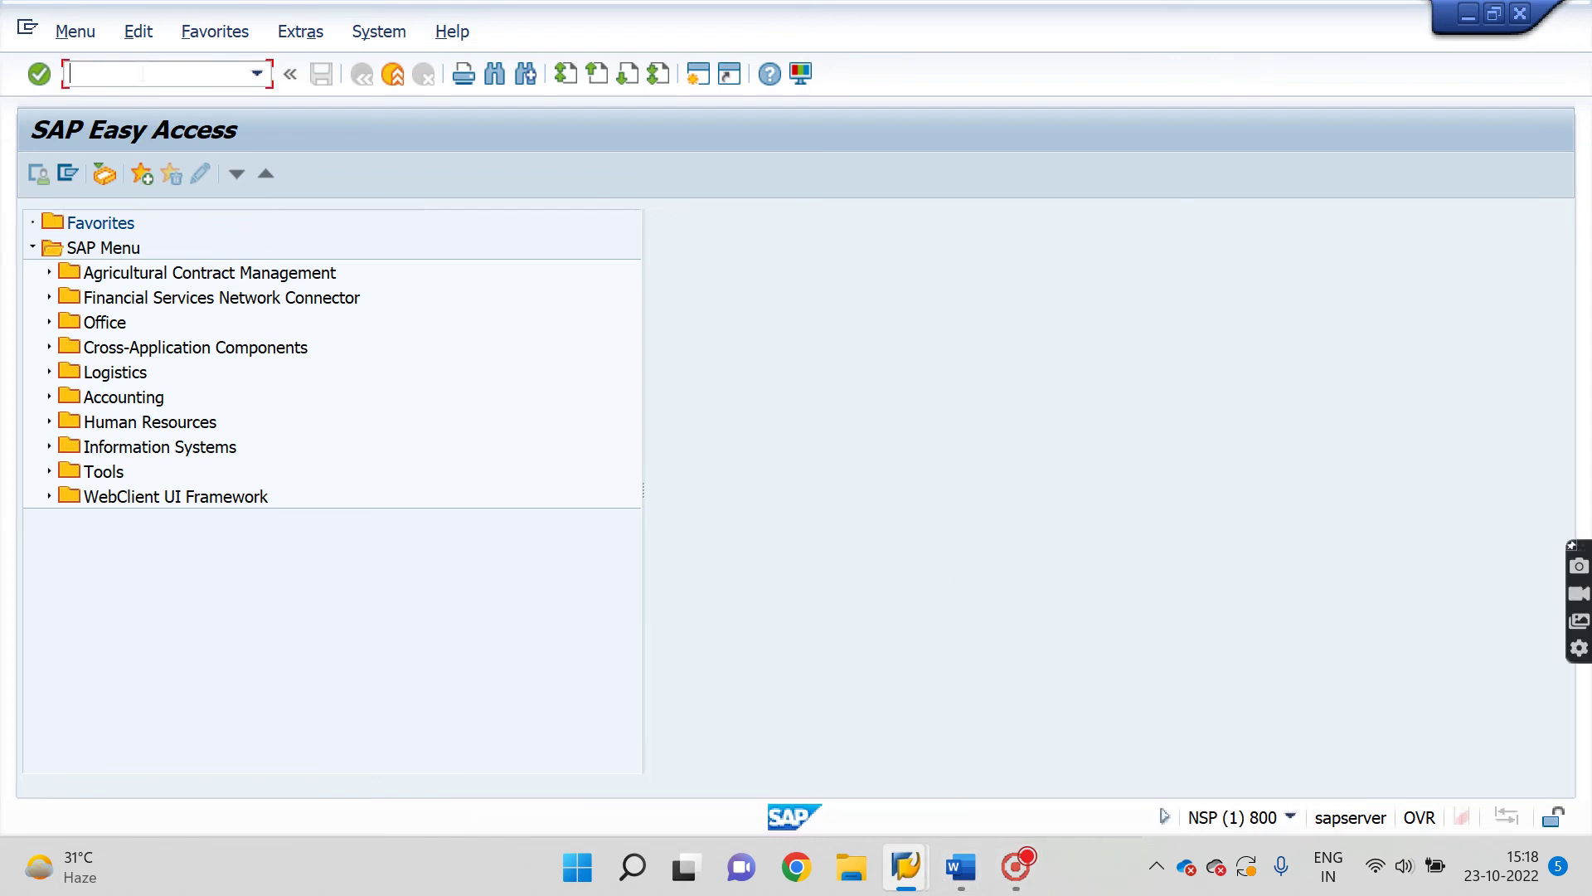
pyautogui.write('f-53')
pyautogui.press('Return')
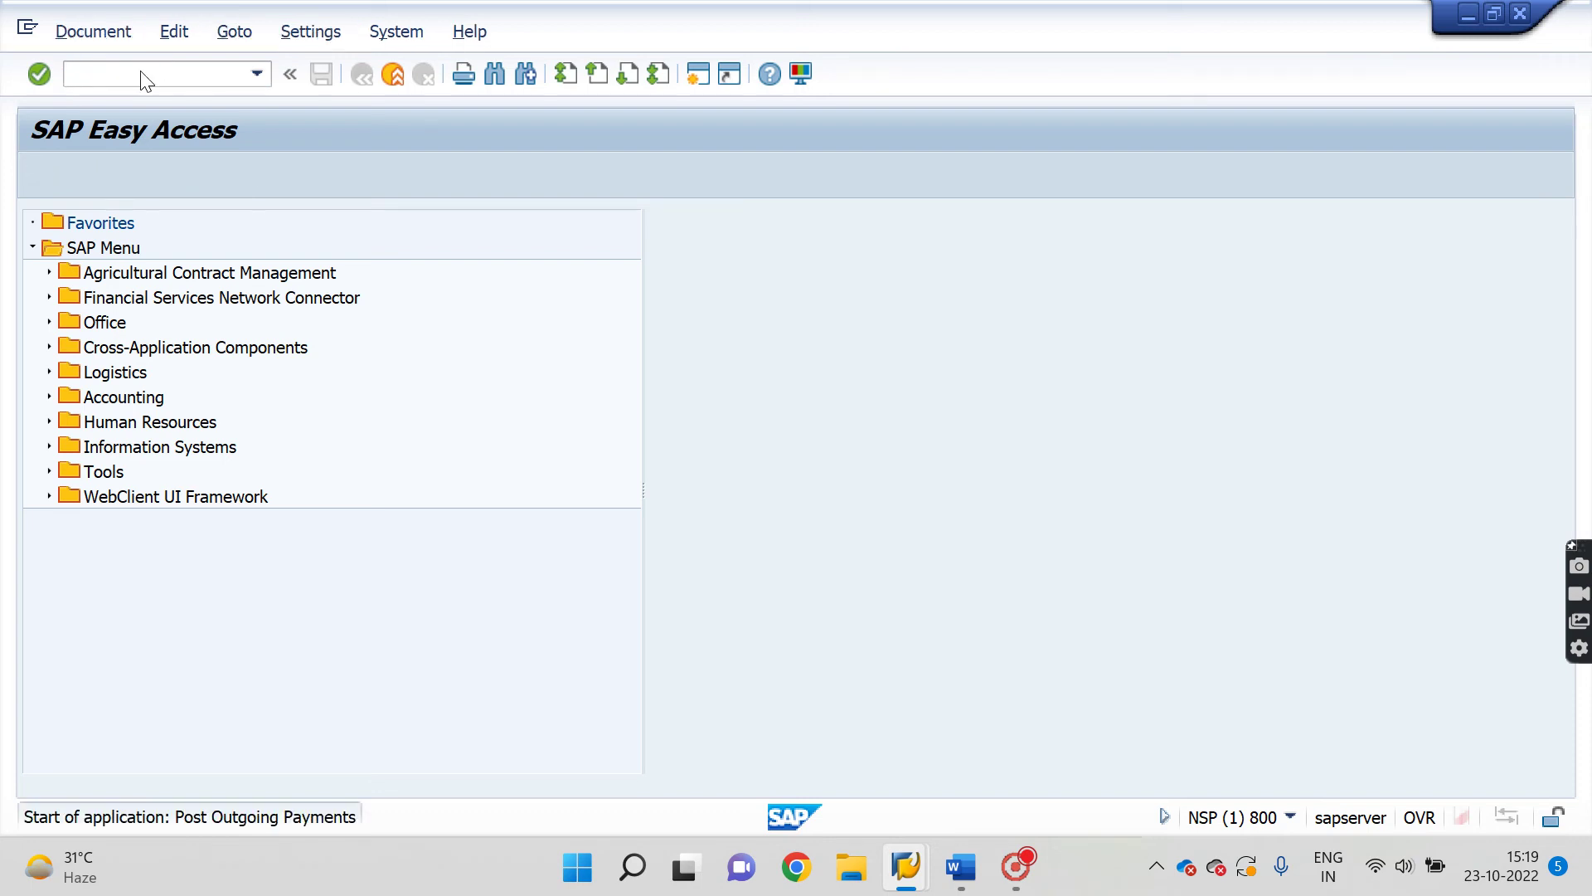
pyautogui.click(115, 38)
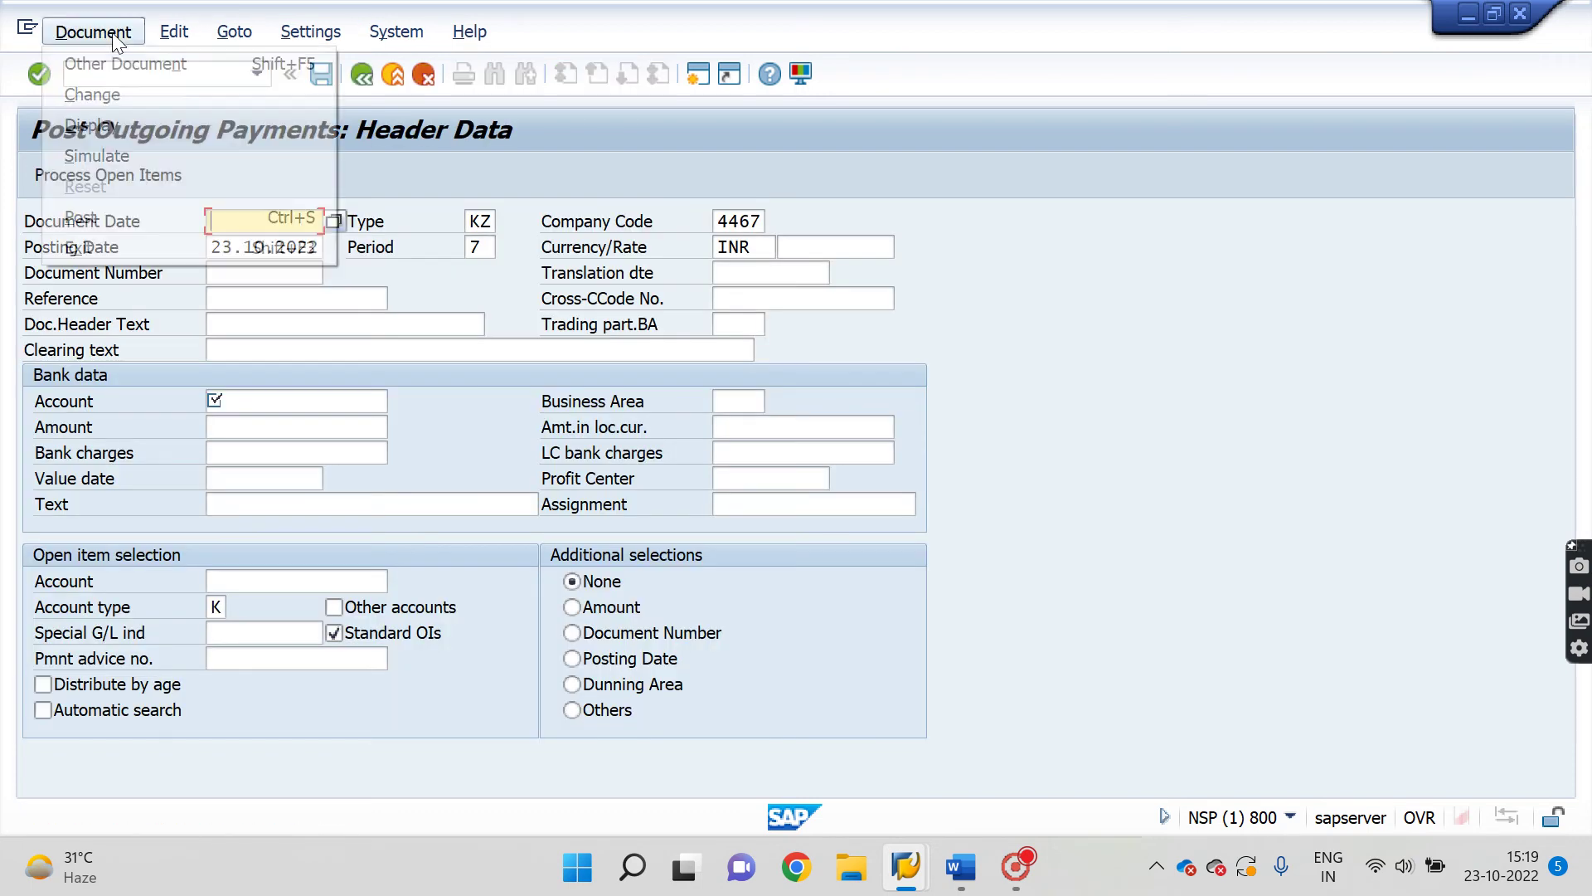
pyautogui.click(113, 133)
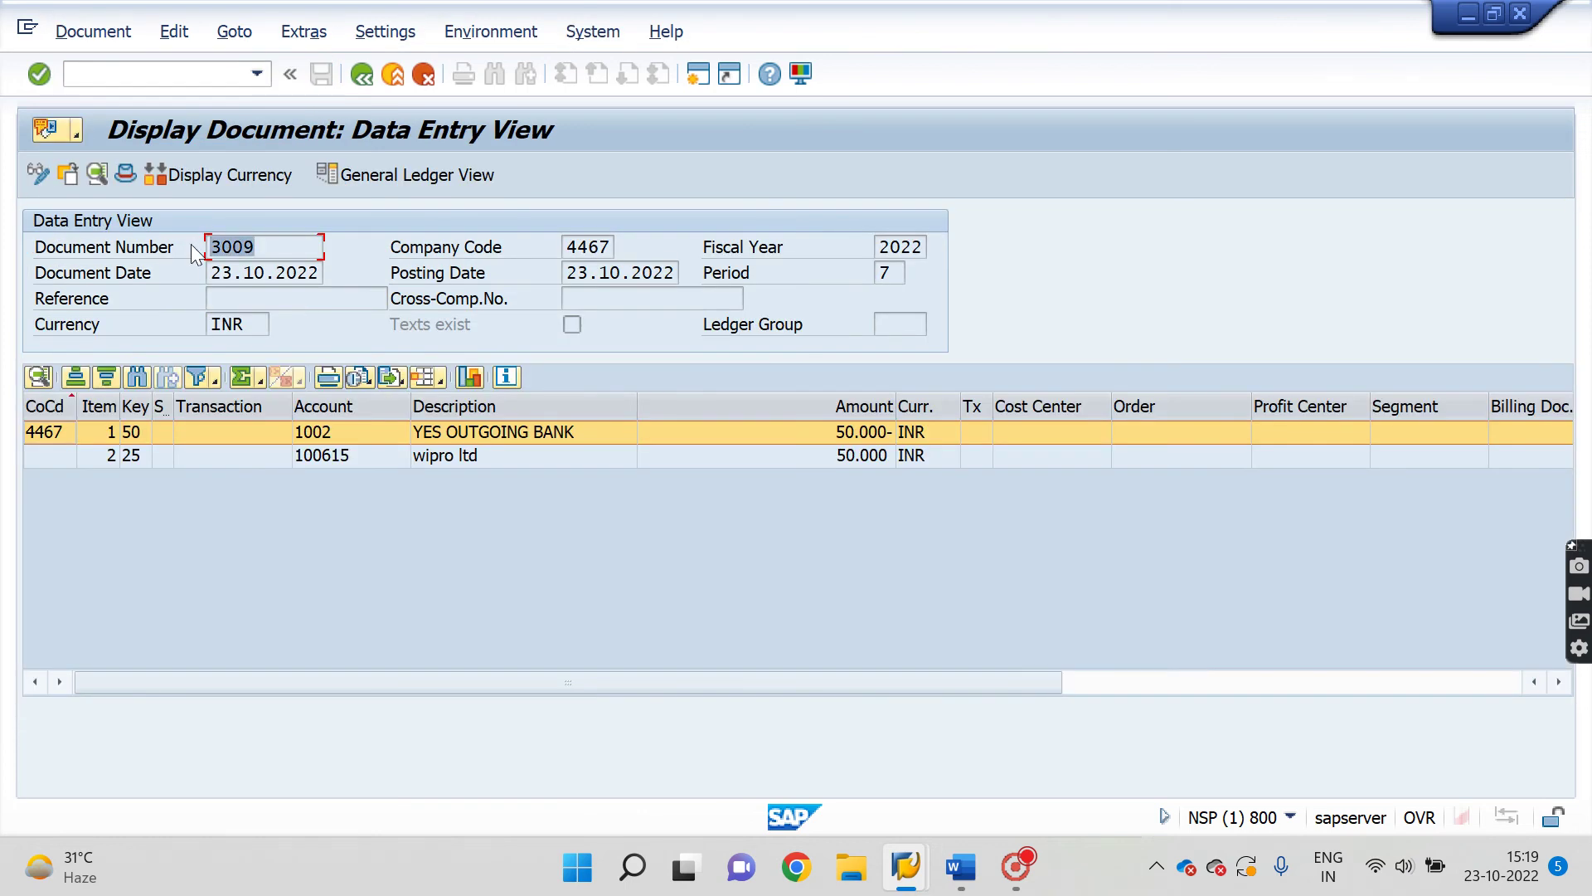
pyautogui.click(360, 77)
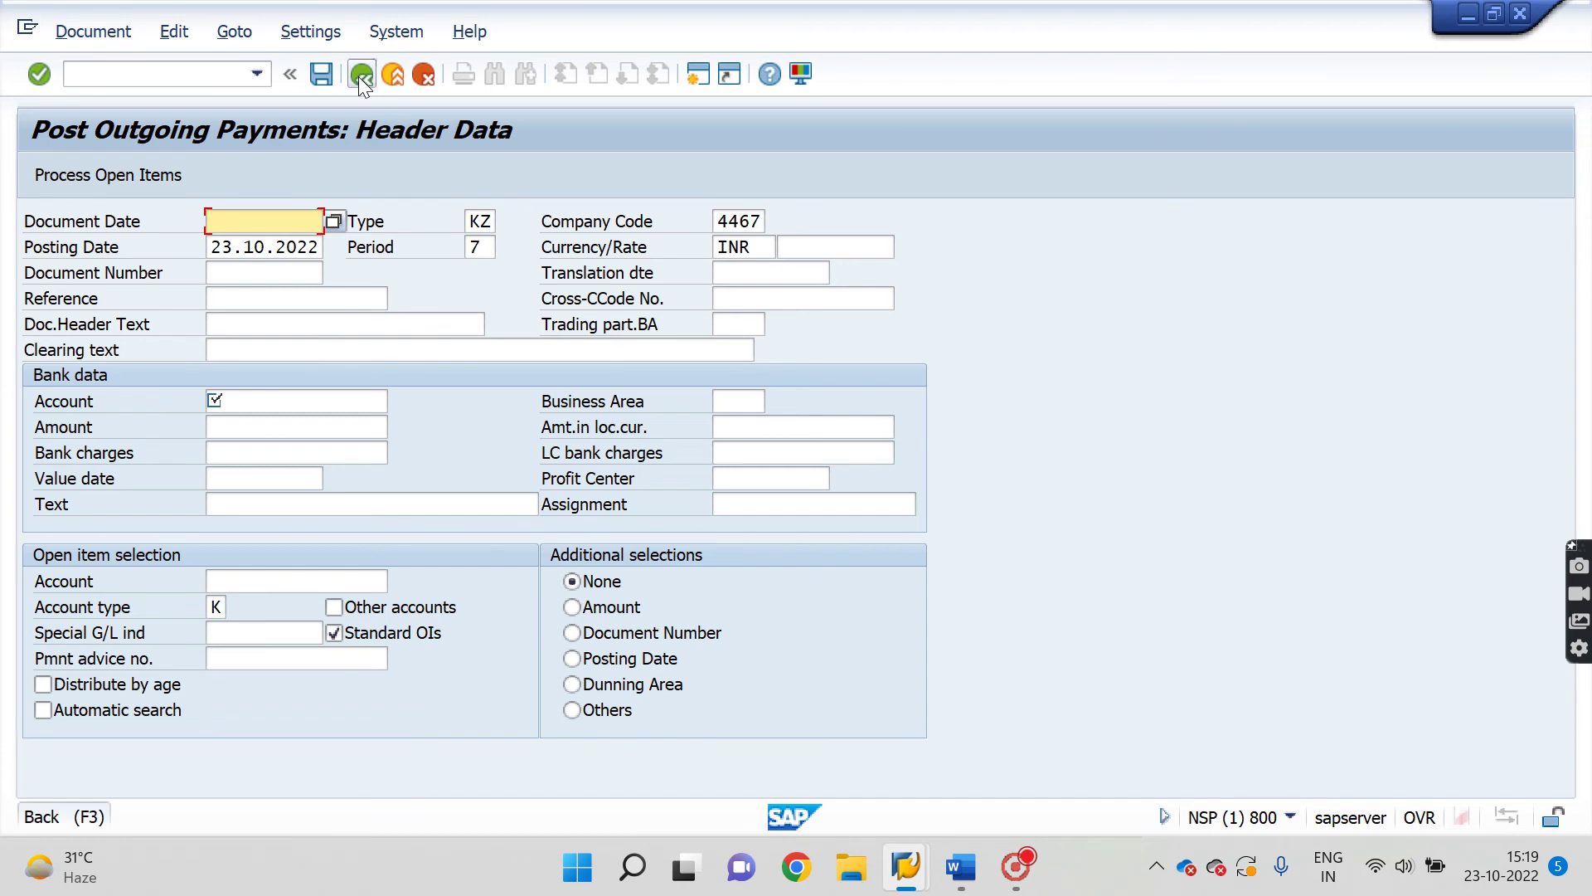
pyautogui.click(358, 76)
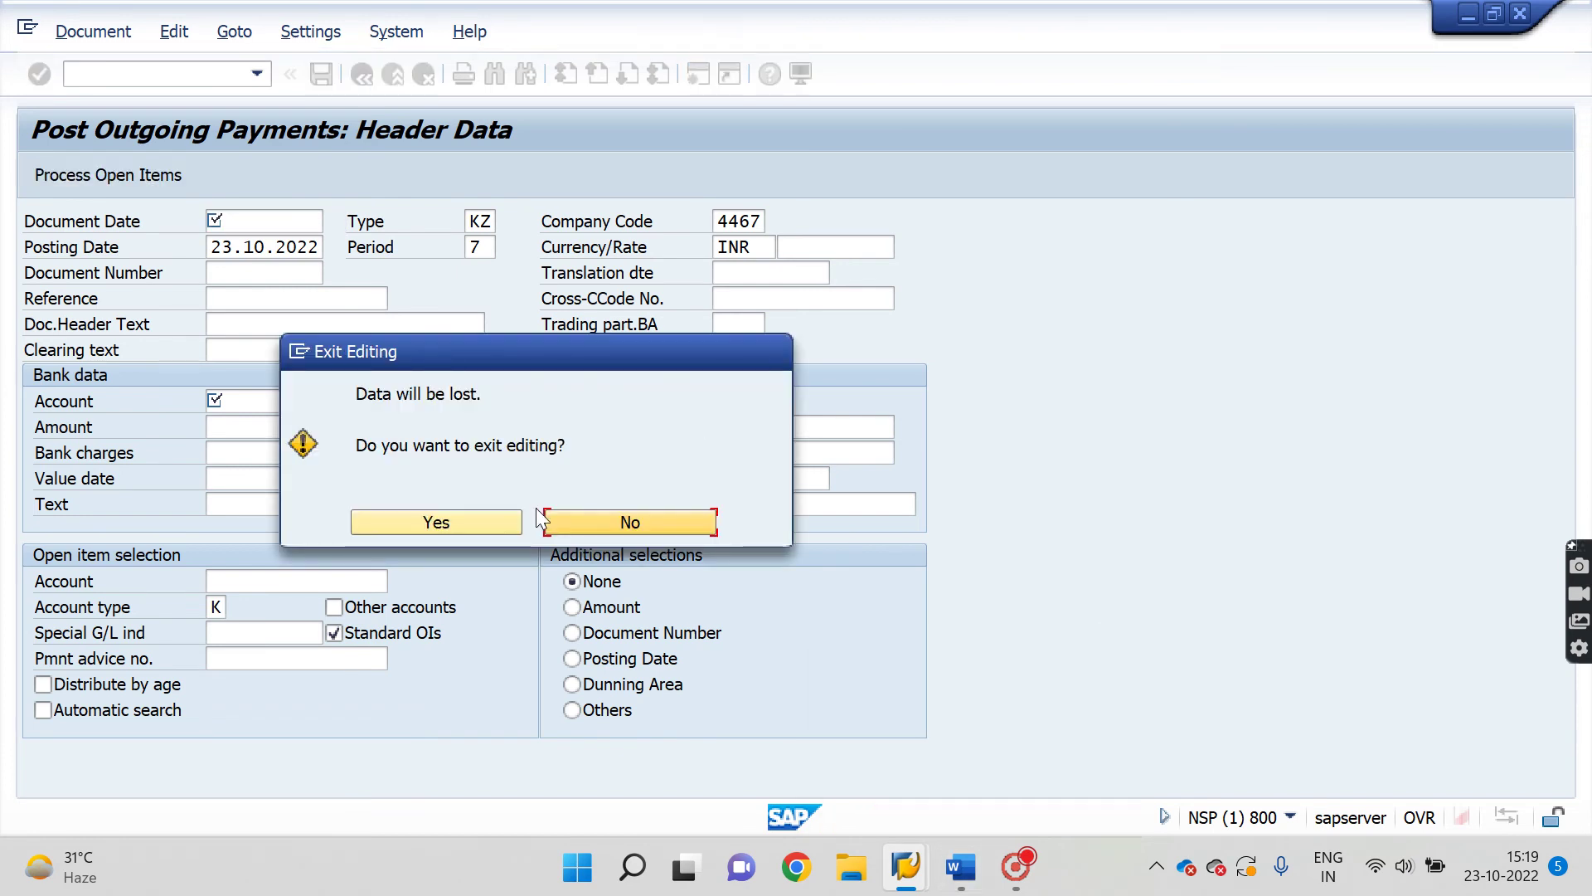
pyautogui.click(501, 522)
# Examine the invoice's clearing document in the vendor line items, and close the list in the second session
pyautogui.moveTo(908, 871)
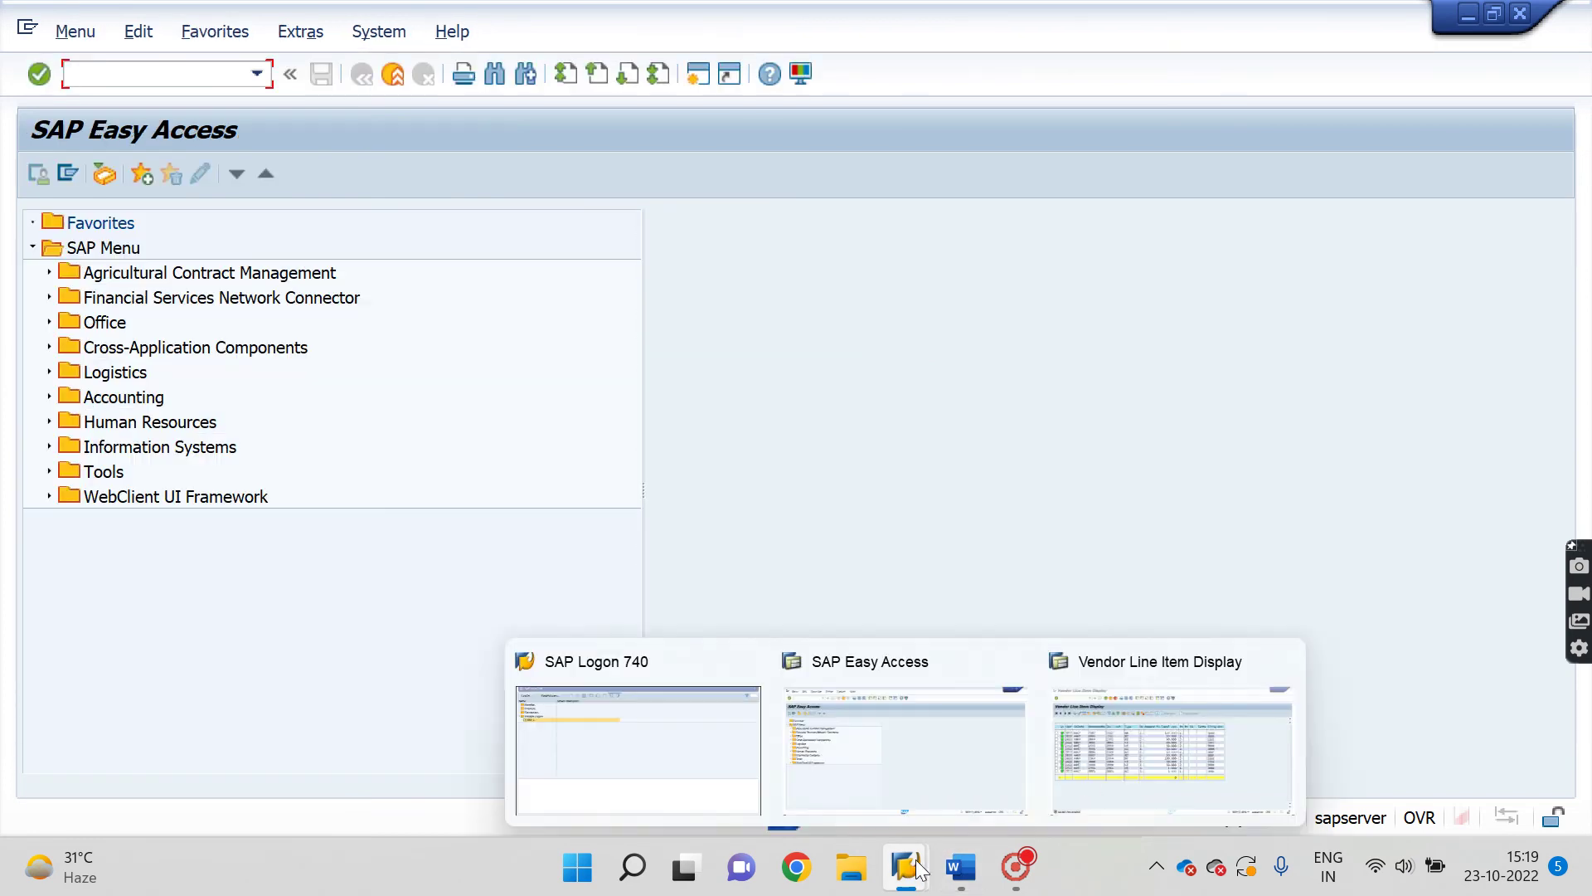
pyautogui.click(1157, 749)
pyautogui.click(1074, 468)
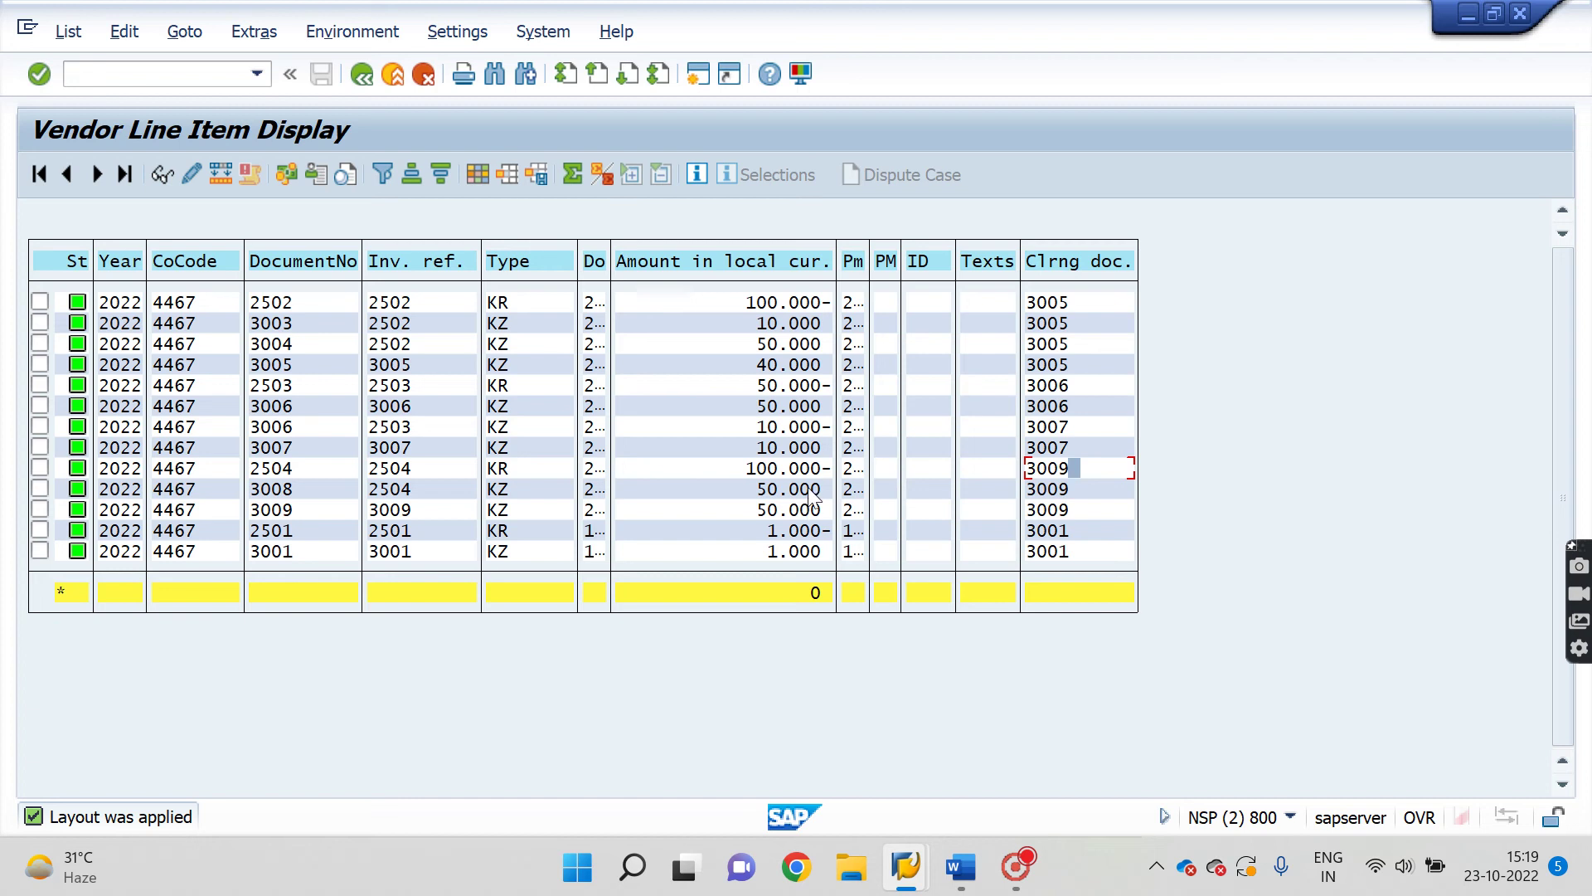
pyautogui.click(174, 72)
pyautogui.write('/n')
pyautogui.press('Return')
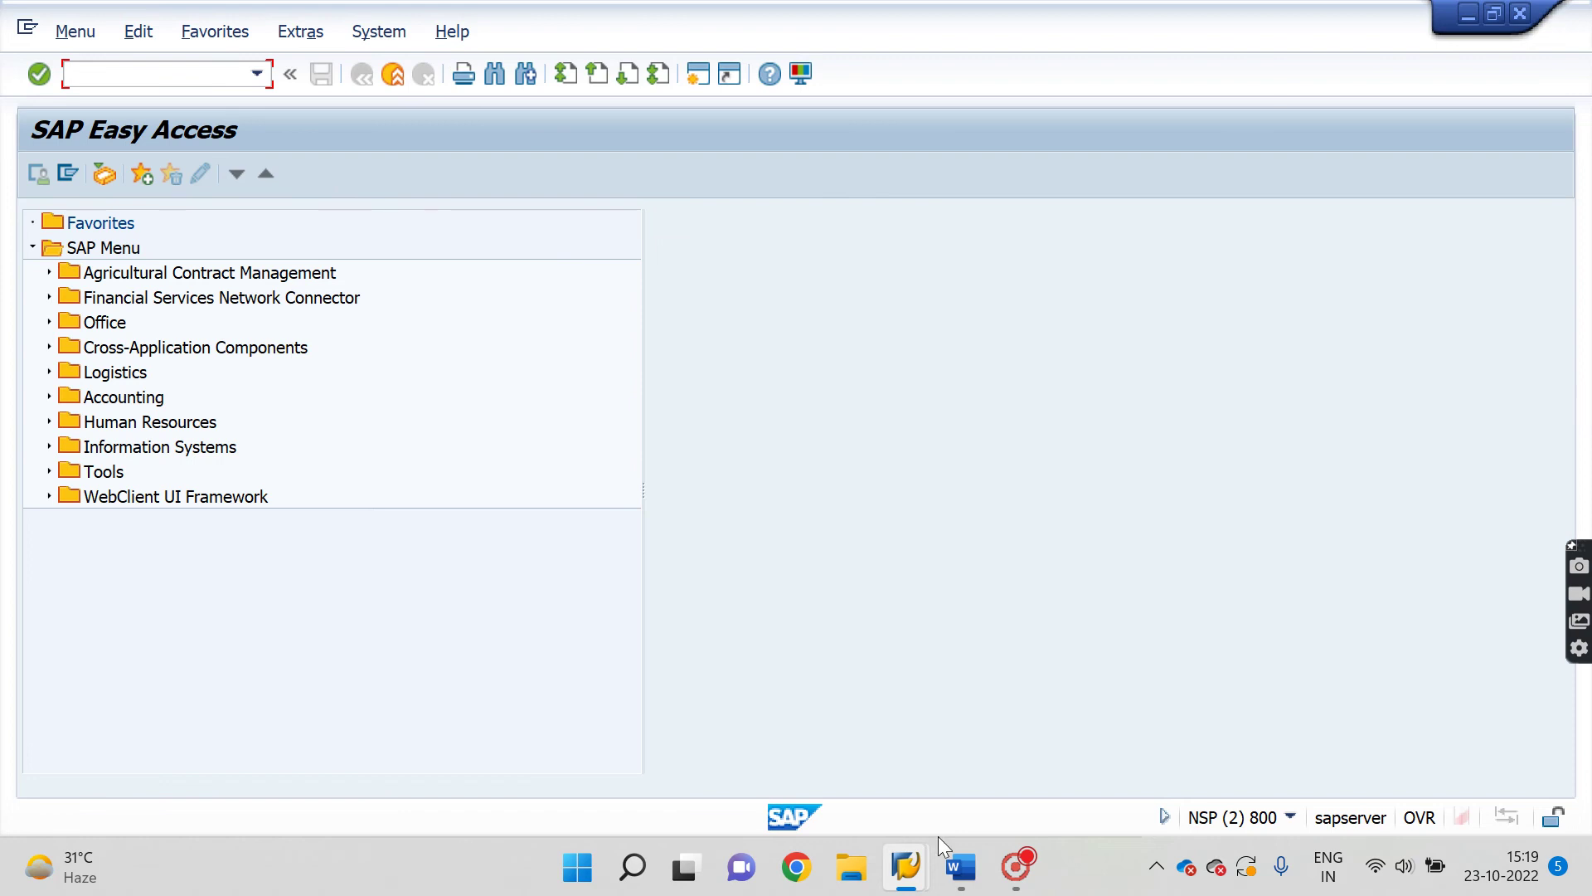
# Switch to the Word notes, highlight the words "residual payments" in the first sentence, and return to the first SAP session
pyautogui.click(960, 866)
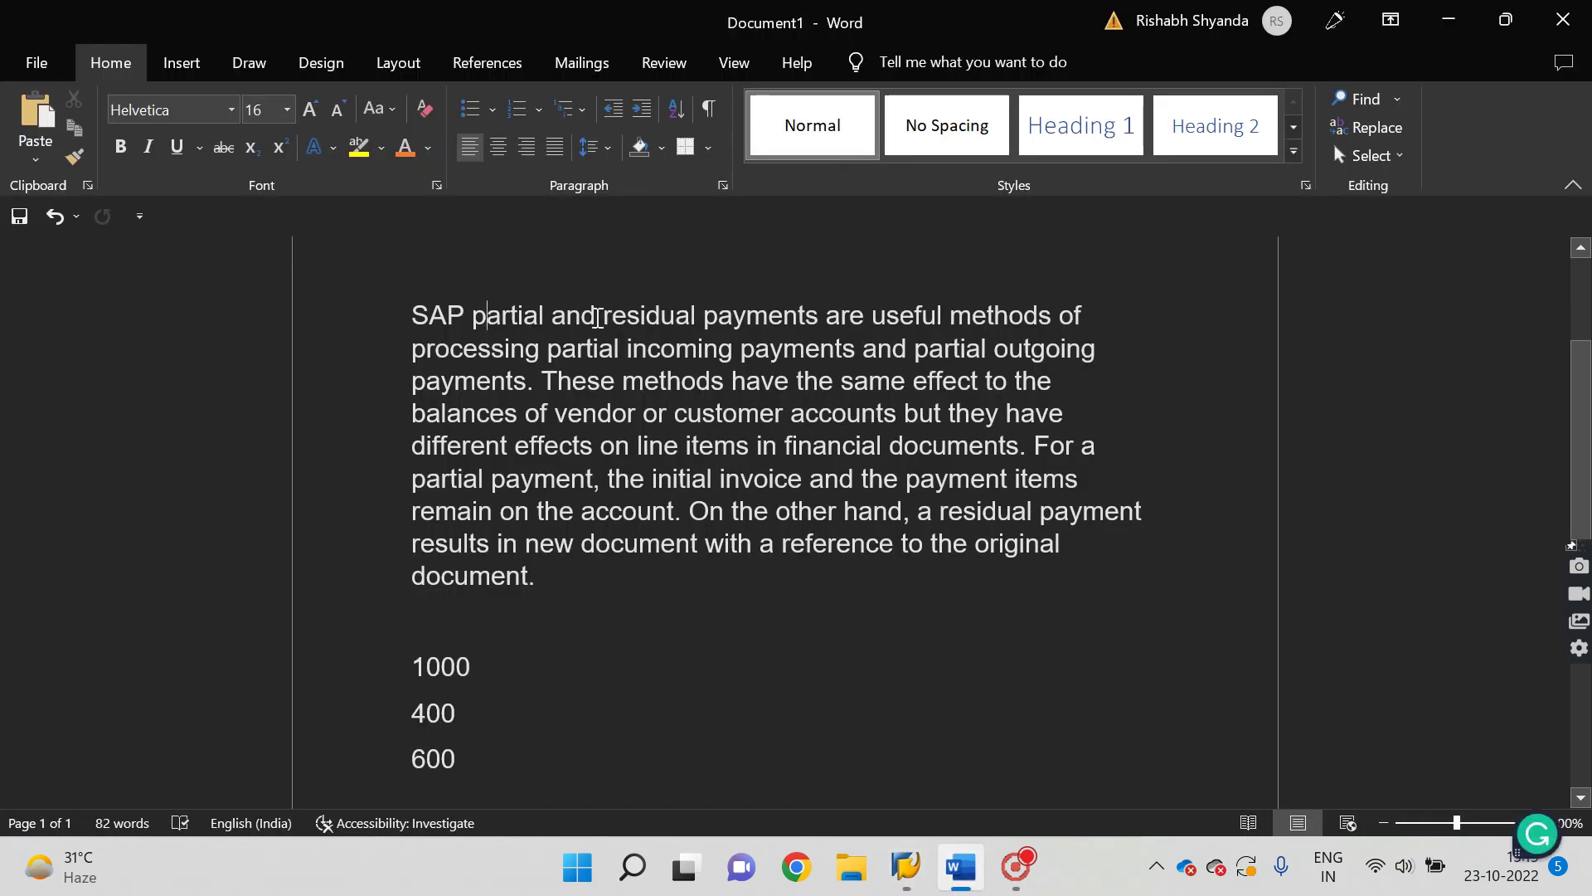
pyautogui.moveTo(603, 315); pyautogui.dragTo(823, 315)
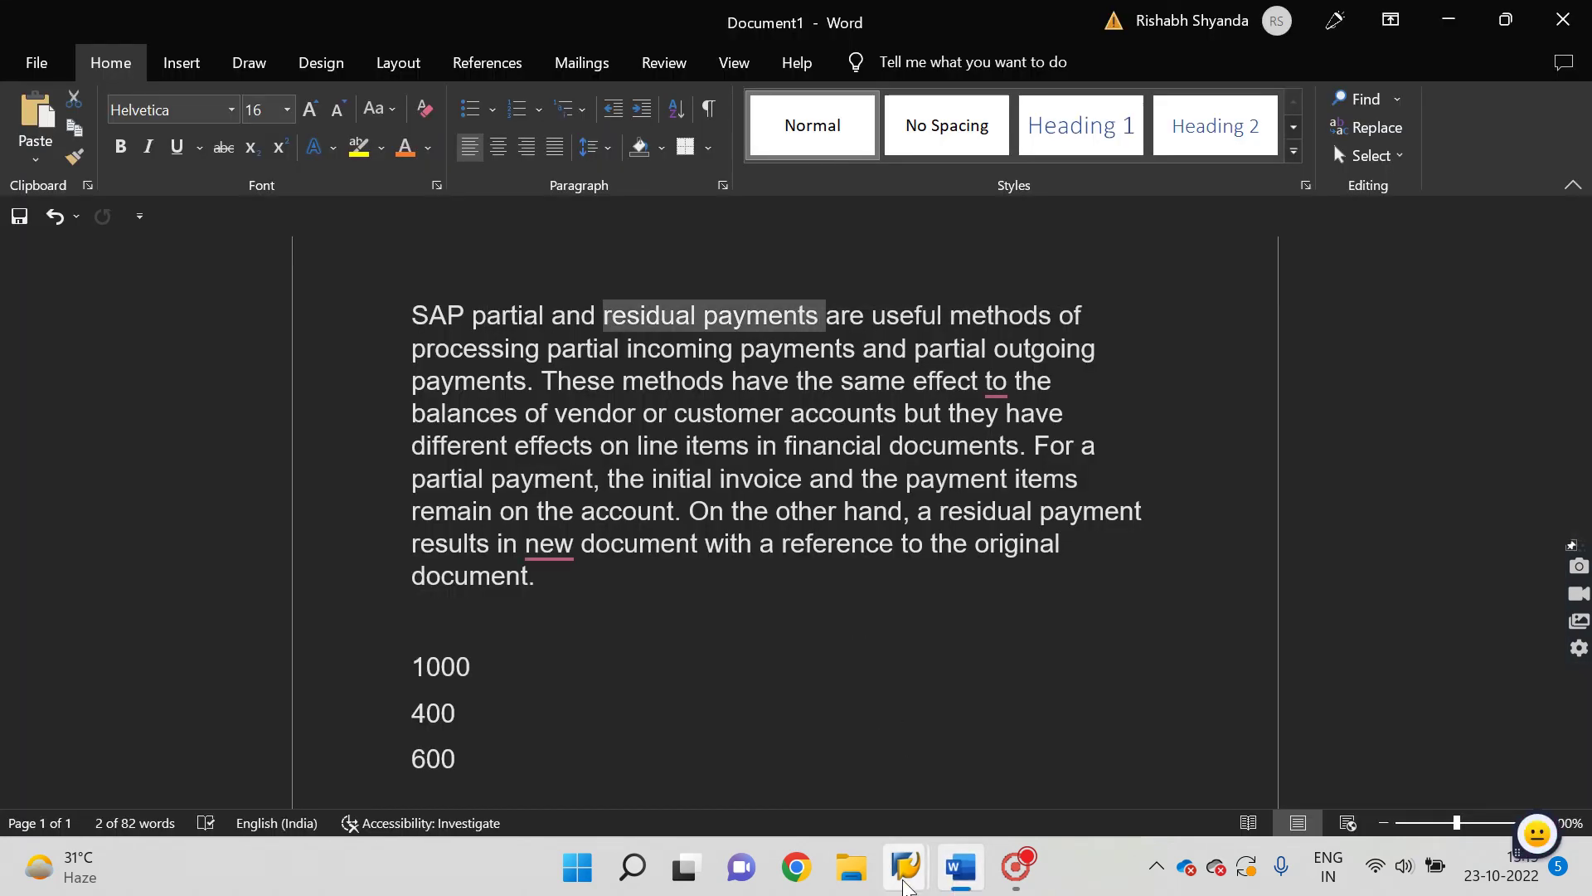
pyautogui.moveTo(905, 867)
pyautogui.click(935, 800)
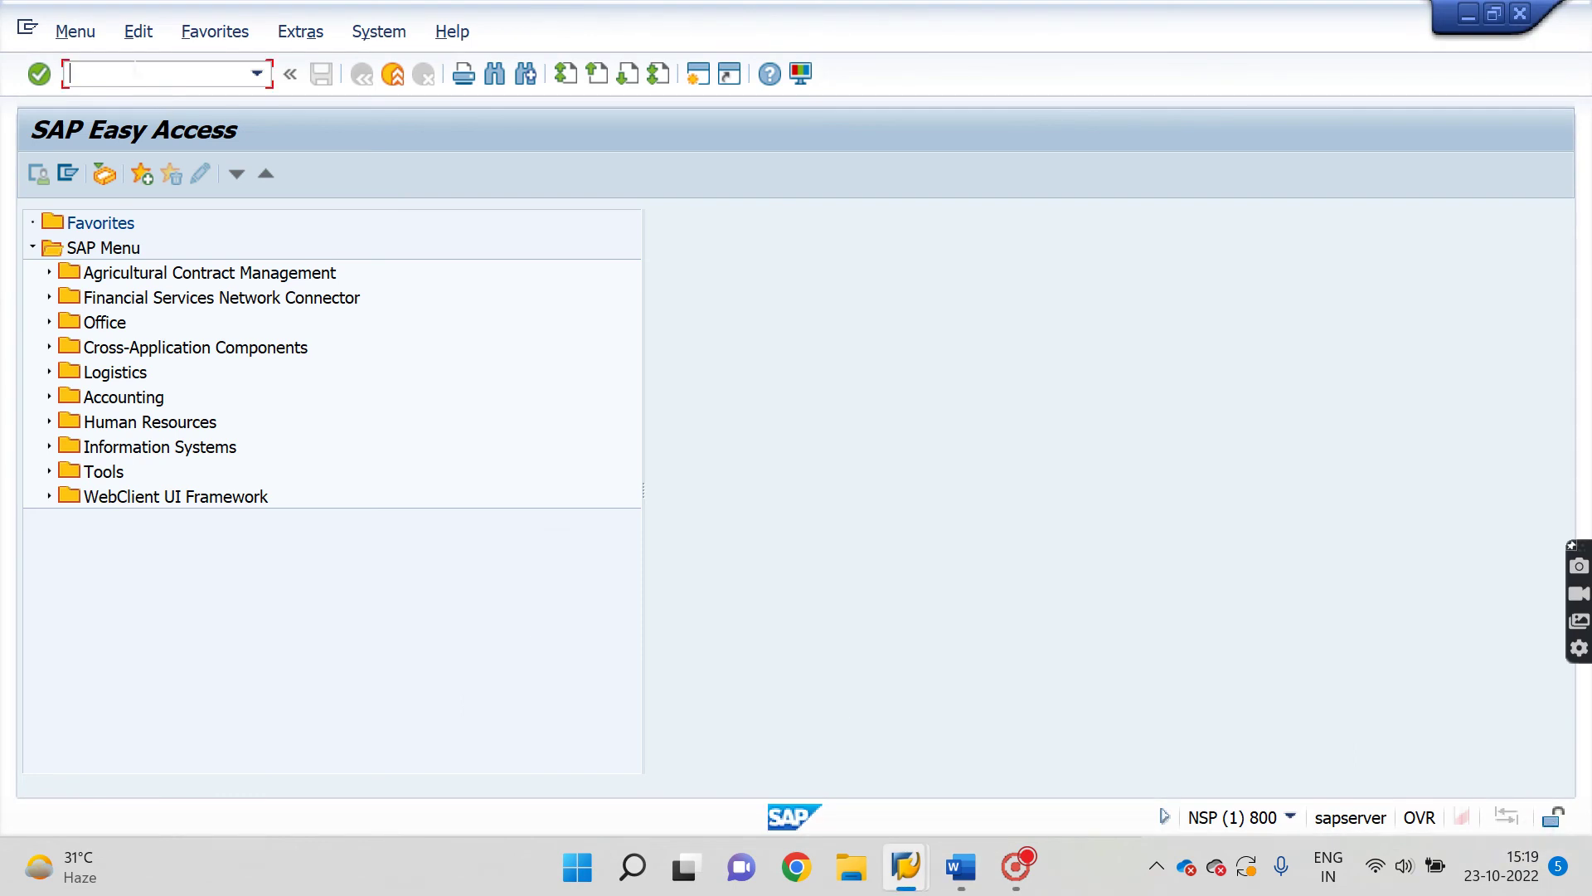
# Start a vendor invoice entry in company code 4467 for vendor WIPRO LTD
pyautogui.write('fb5')
pyautogui.write('0')
pyautogui.press('Return')
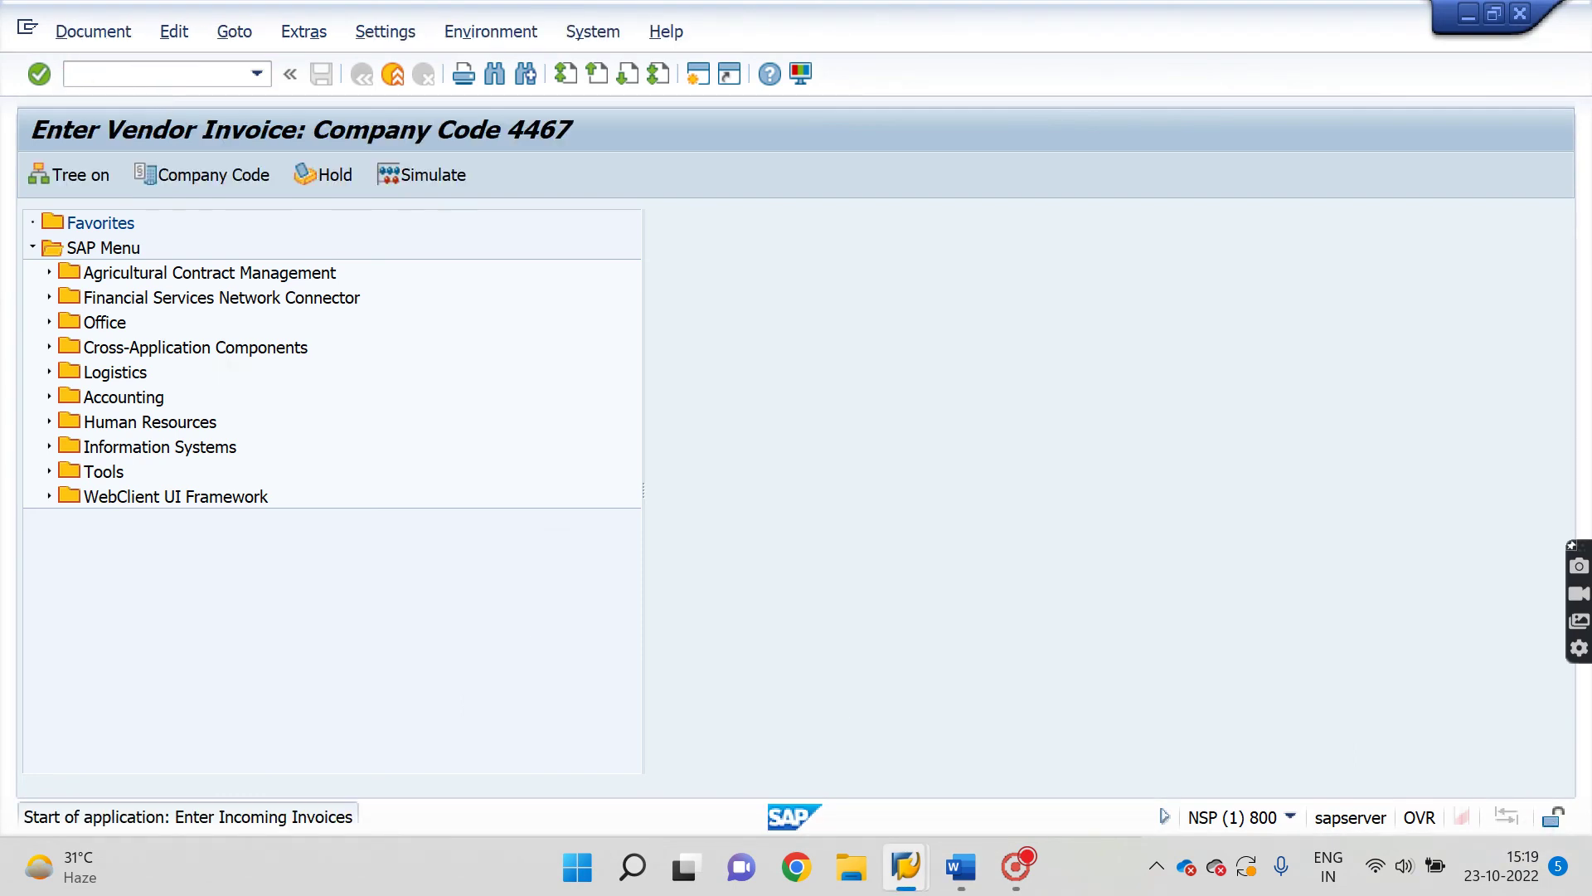
pyautogui.press('Down')
pyautogui.press('Return')
pyautogui.press('Tab')
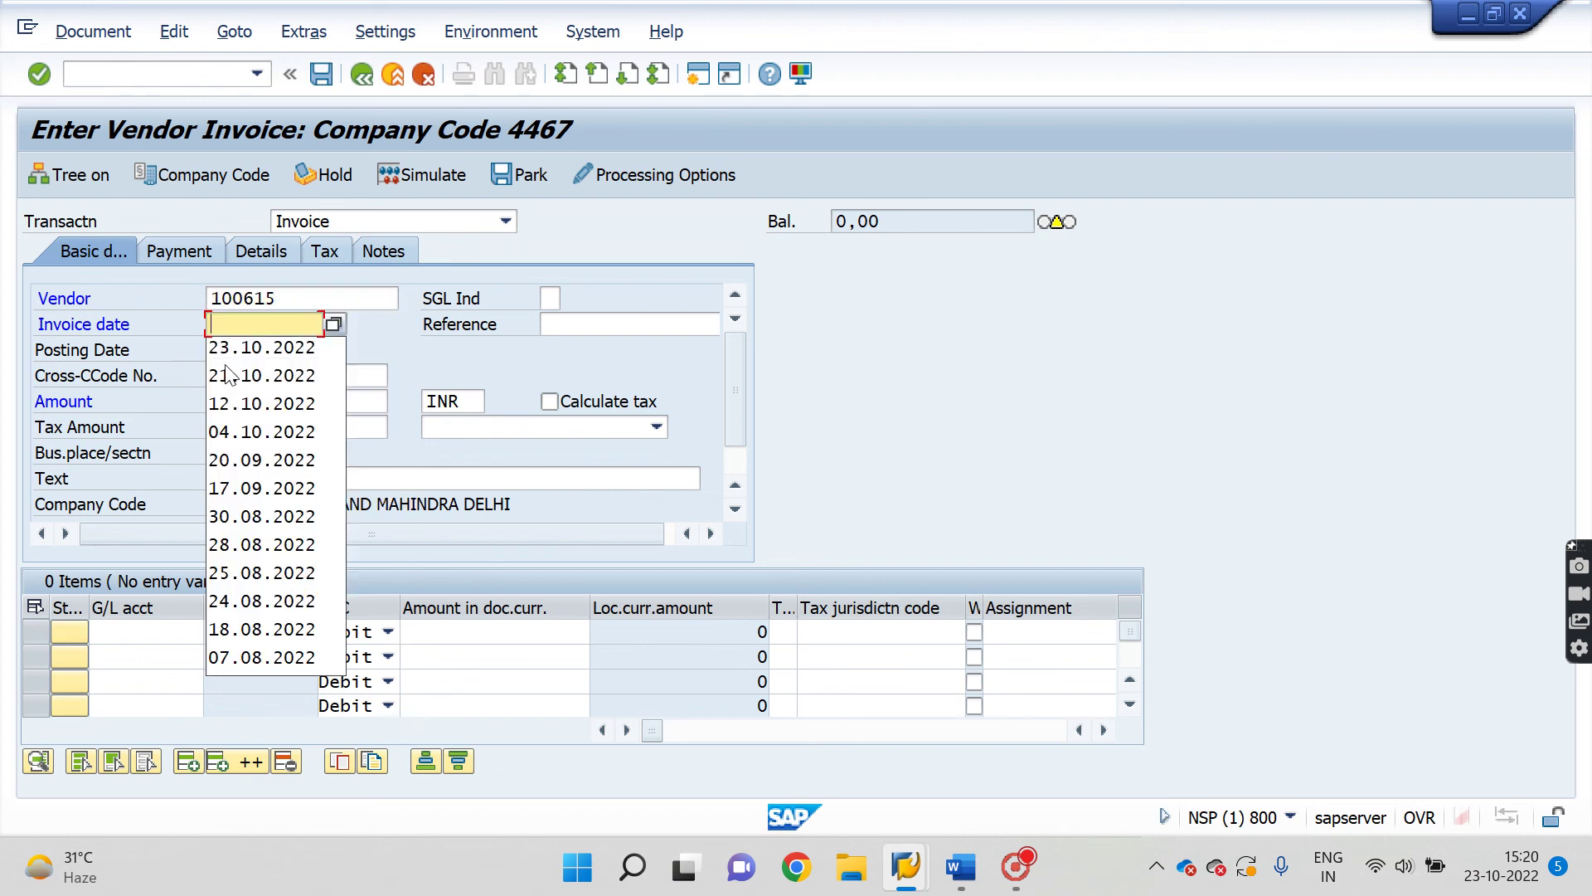
# Set the invoice date to 23.10.2022 and the invoice amount to 100000 INR
pyautogui.press('Down')
pyautogui.press('Return')
pyautogui.press('Tab')
pyautogui.press('Tab')
pyautogui.press('Tab')
pyautogui.press('Down')
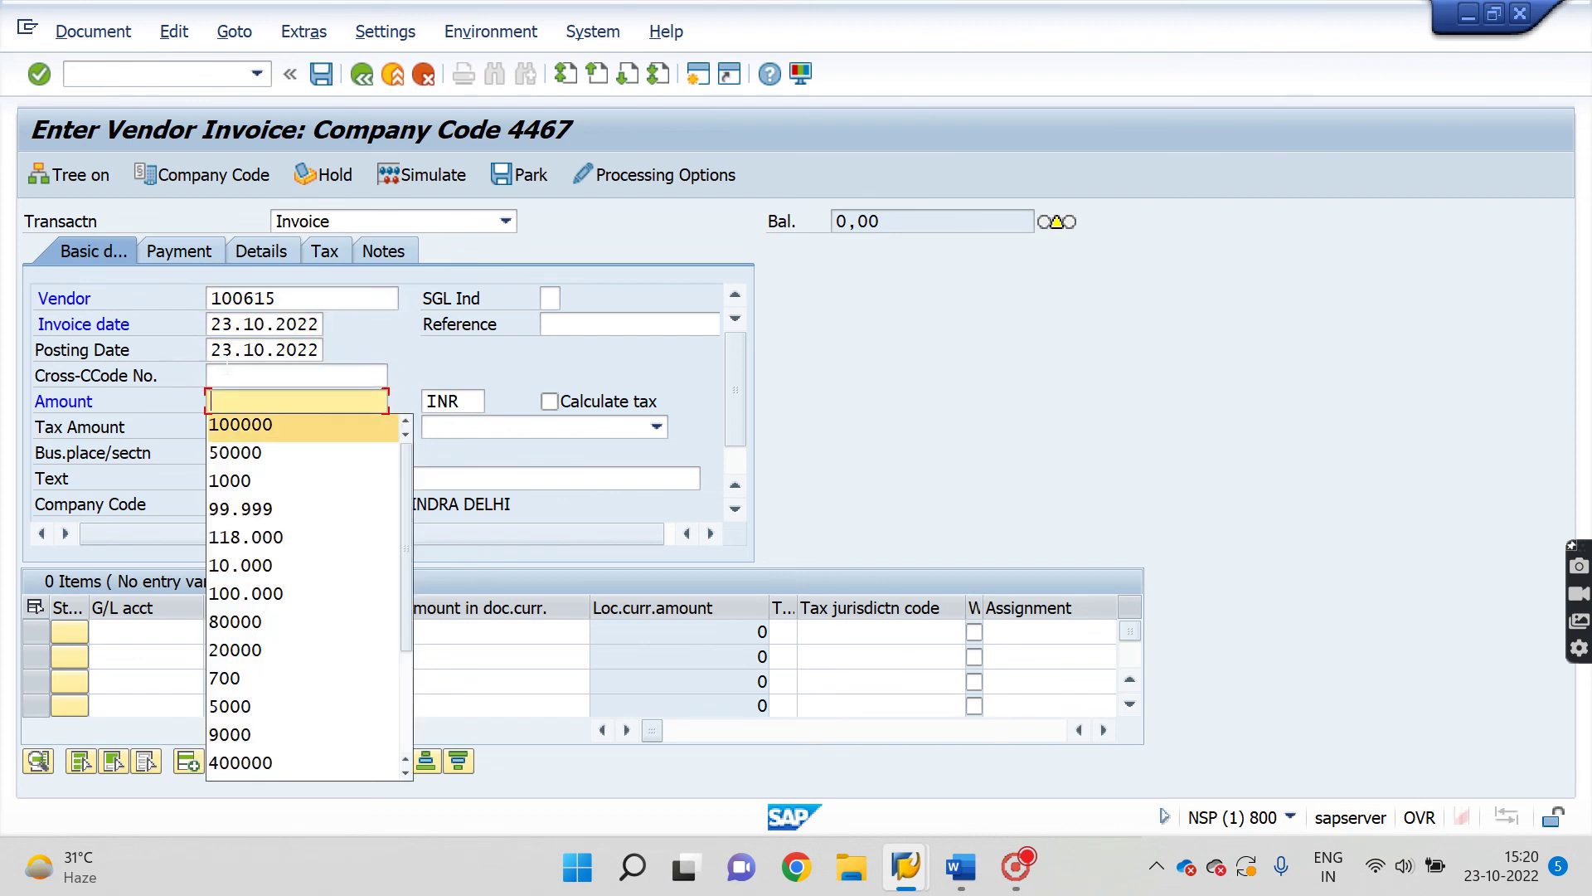
pyautogui.press('Return')
pyautogui.press('Tab')
pyautogui.press('Tab')
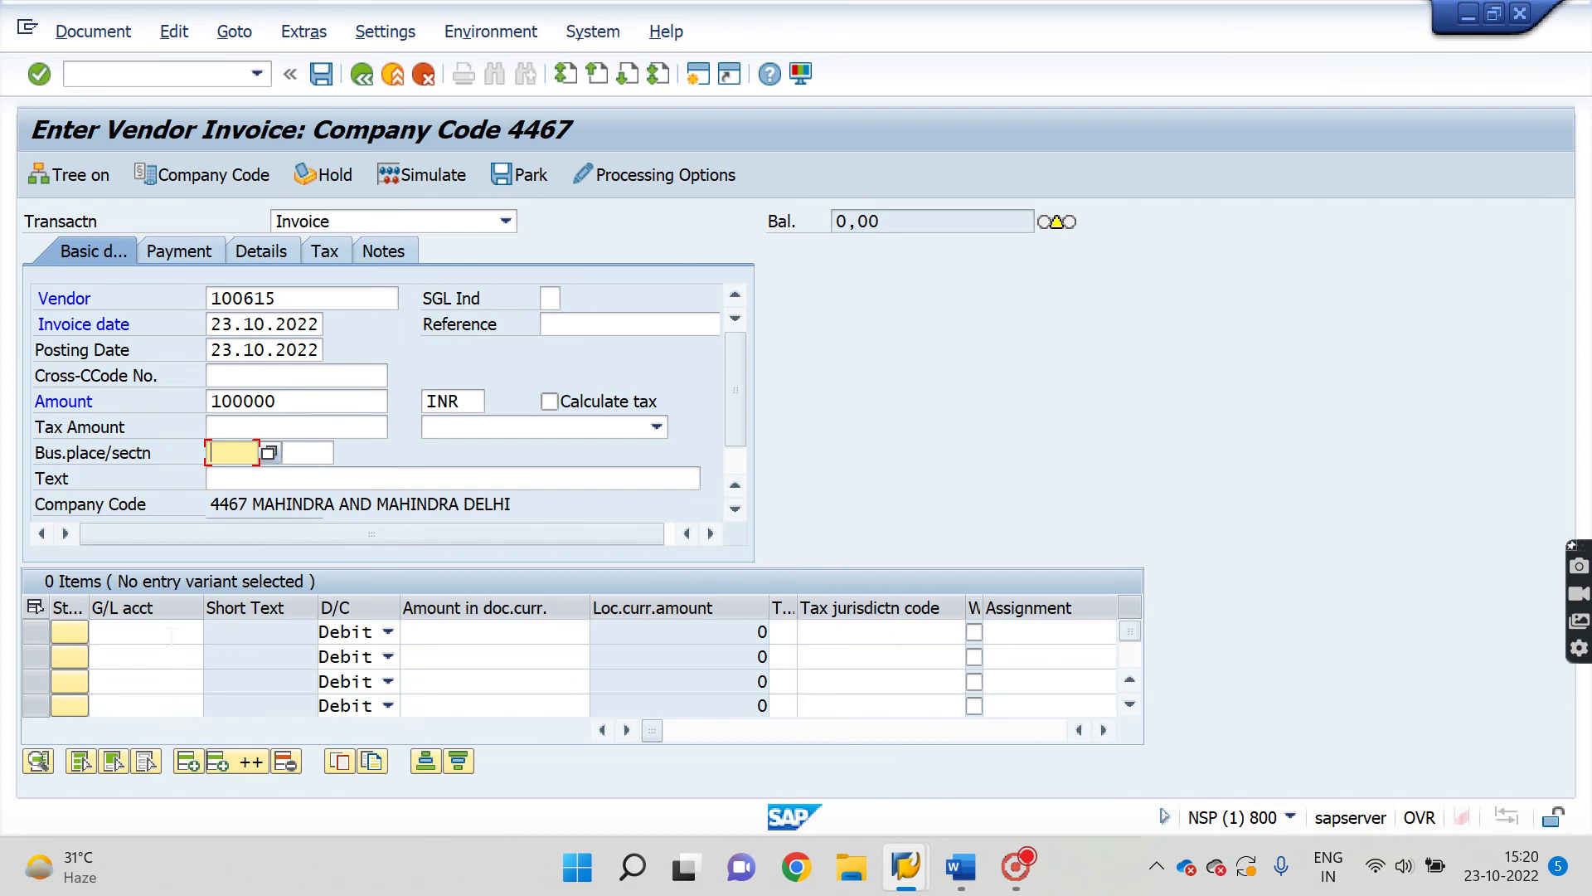
# Enter a debit line item of 100000 on electricity bill G/L account 4000
pyautogui.click(170, 636)
pyautogui.press('Down')
pyautogui.press('Return')
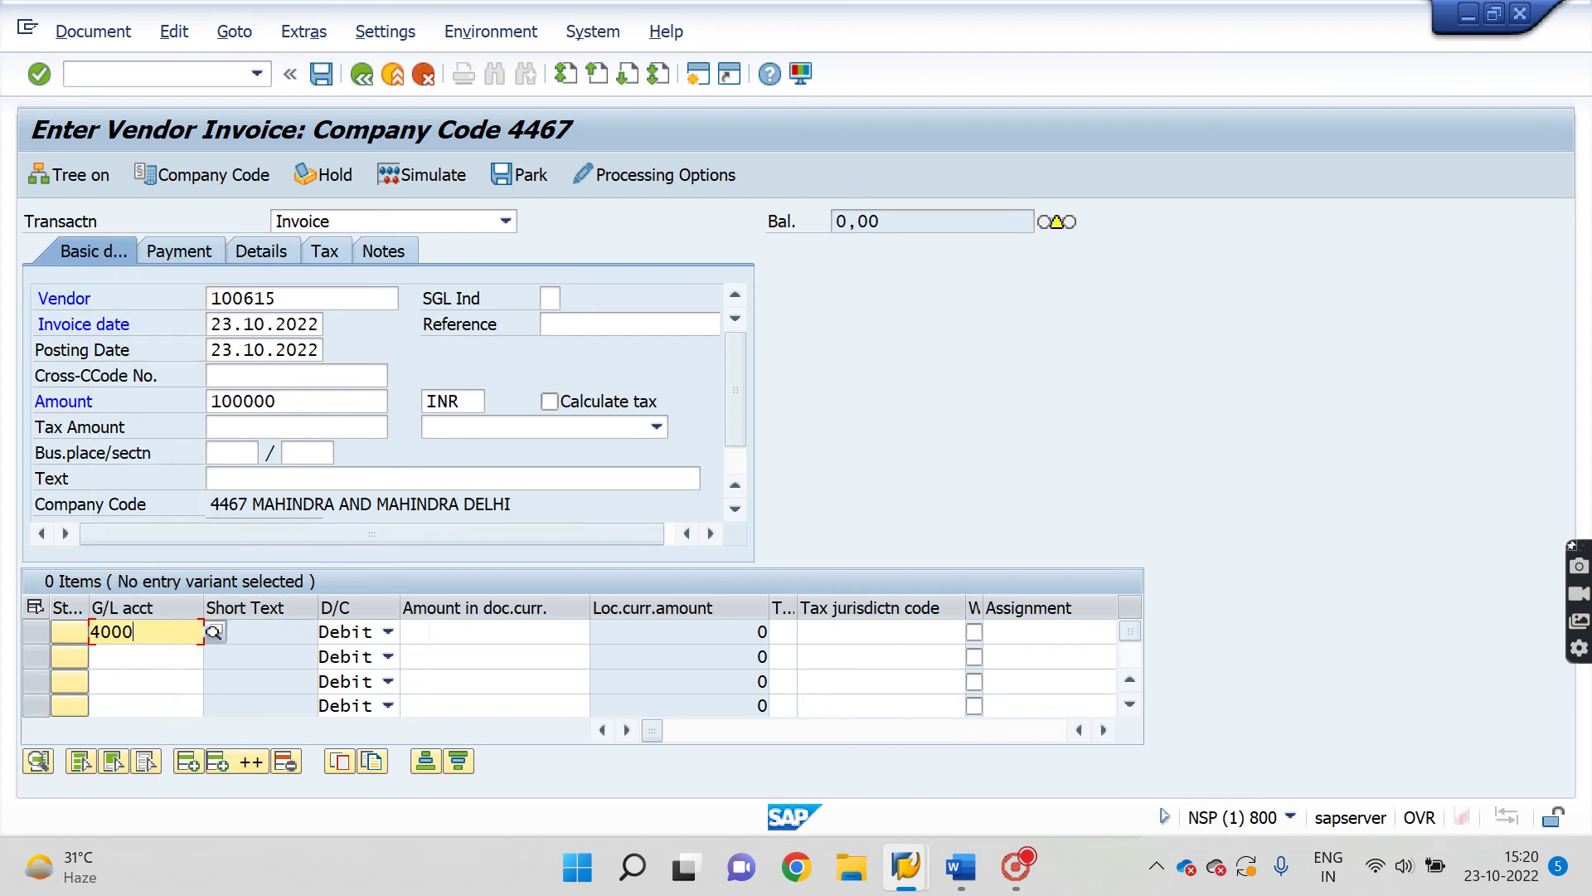
pyautogui.click(432, 632)
pyautogui.press('Down')
pyautogui.press('Down')
pyautogui.press('Down')
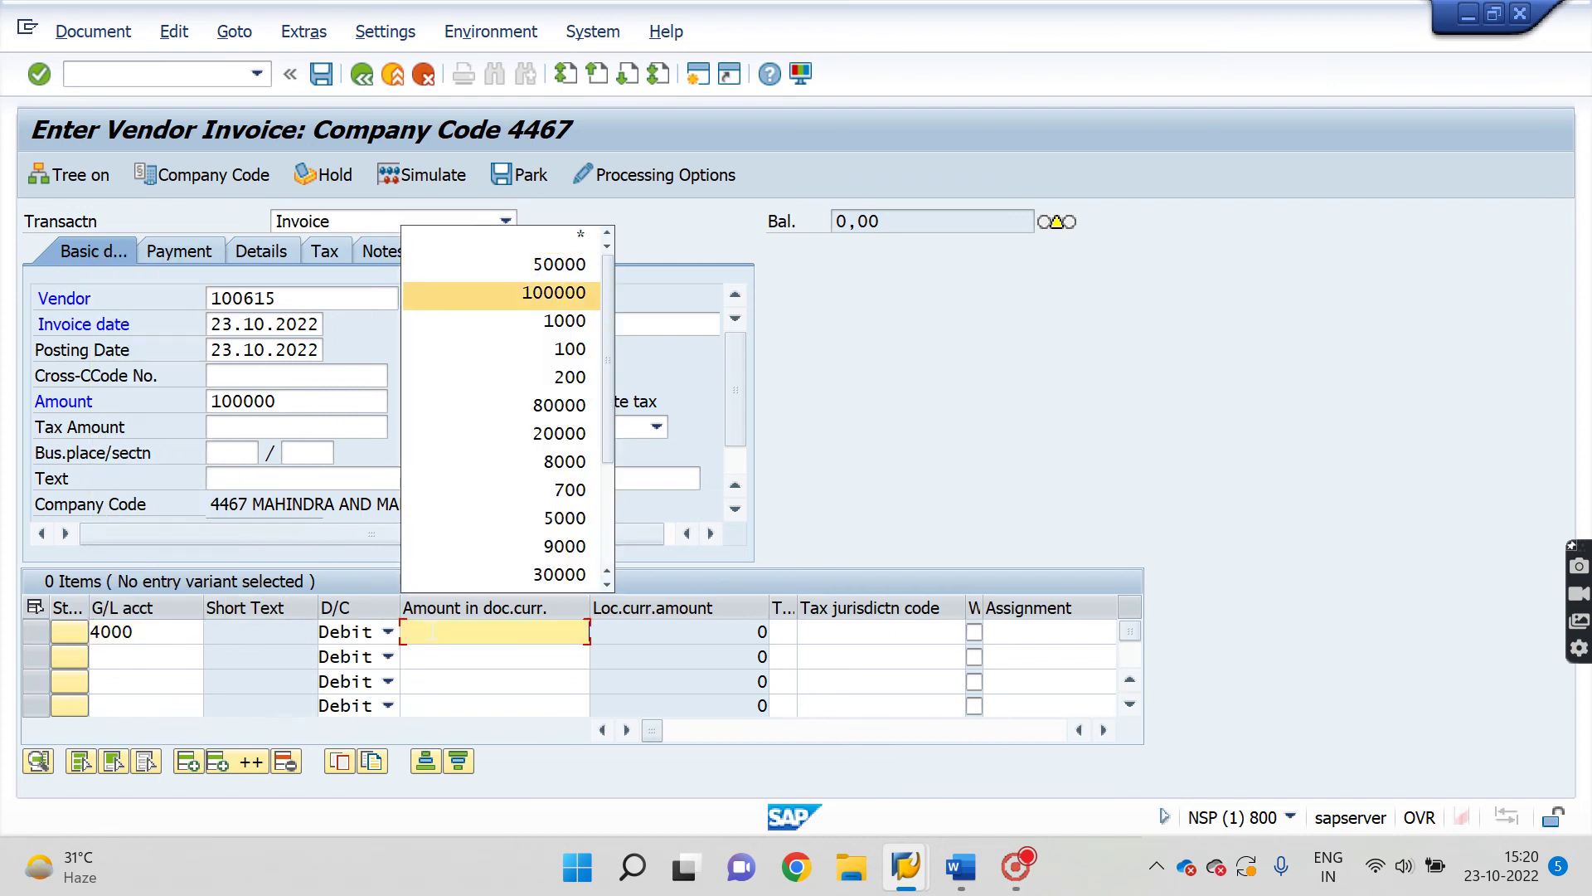
pyautogui.press('Return')
# Simulate and post the WIPRO LTD invoice, and leave the invoice entry
pyautogui.click(428, 175)
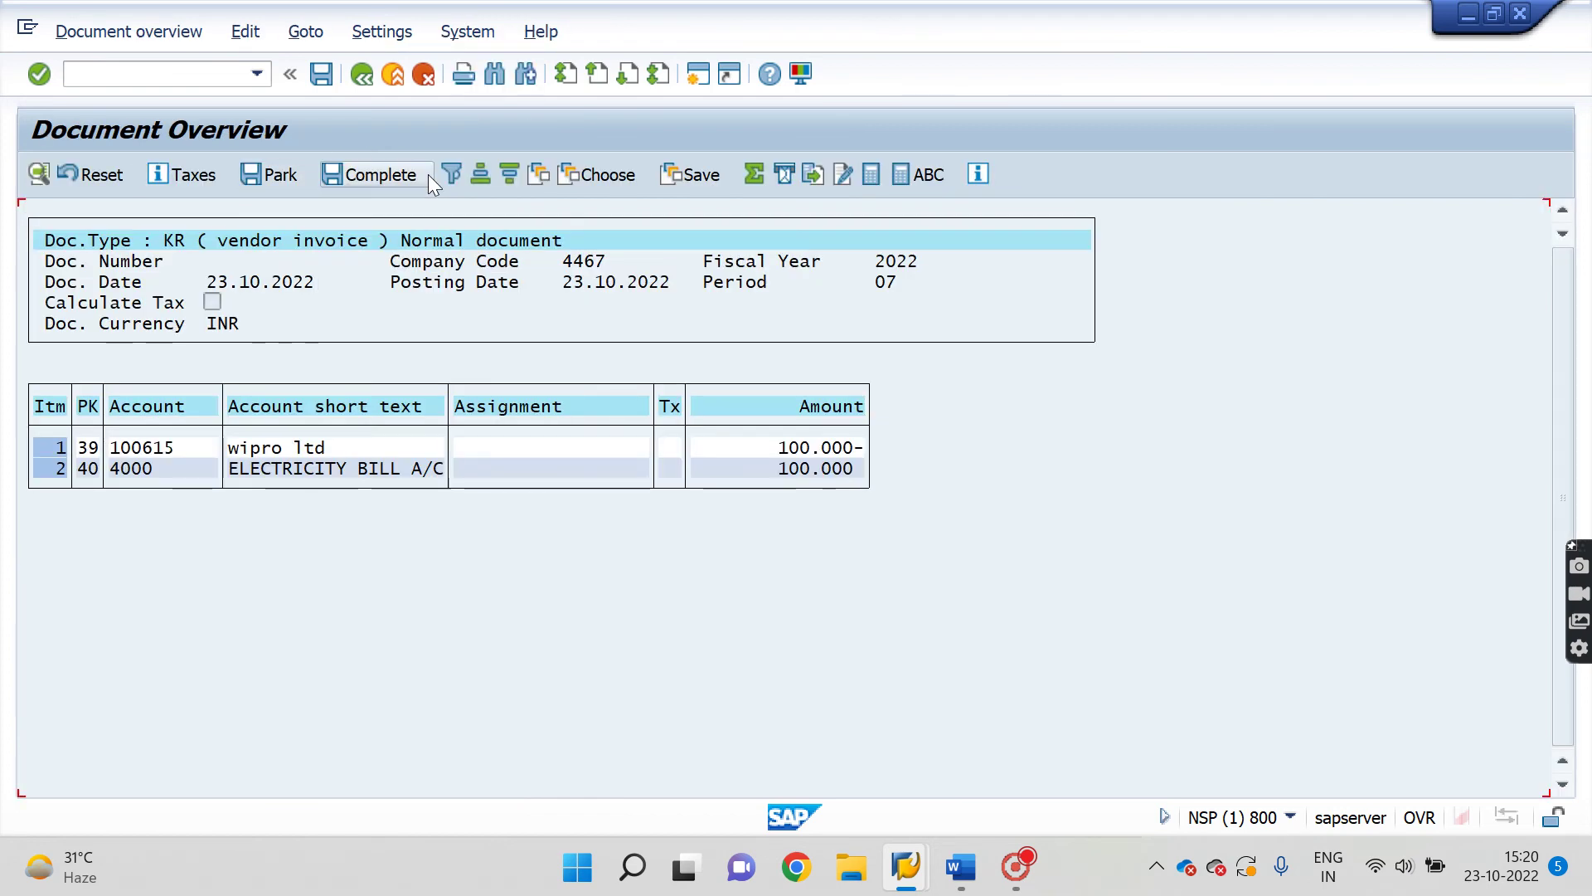
pyautogui.click(323, 74)
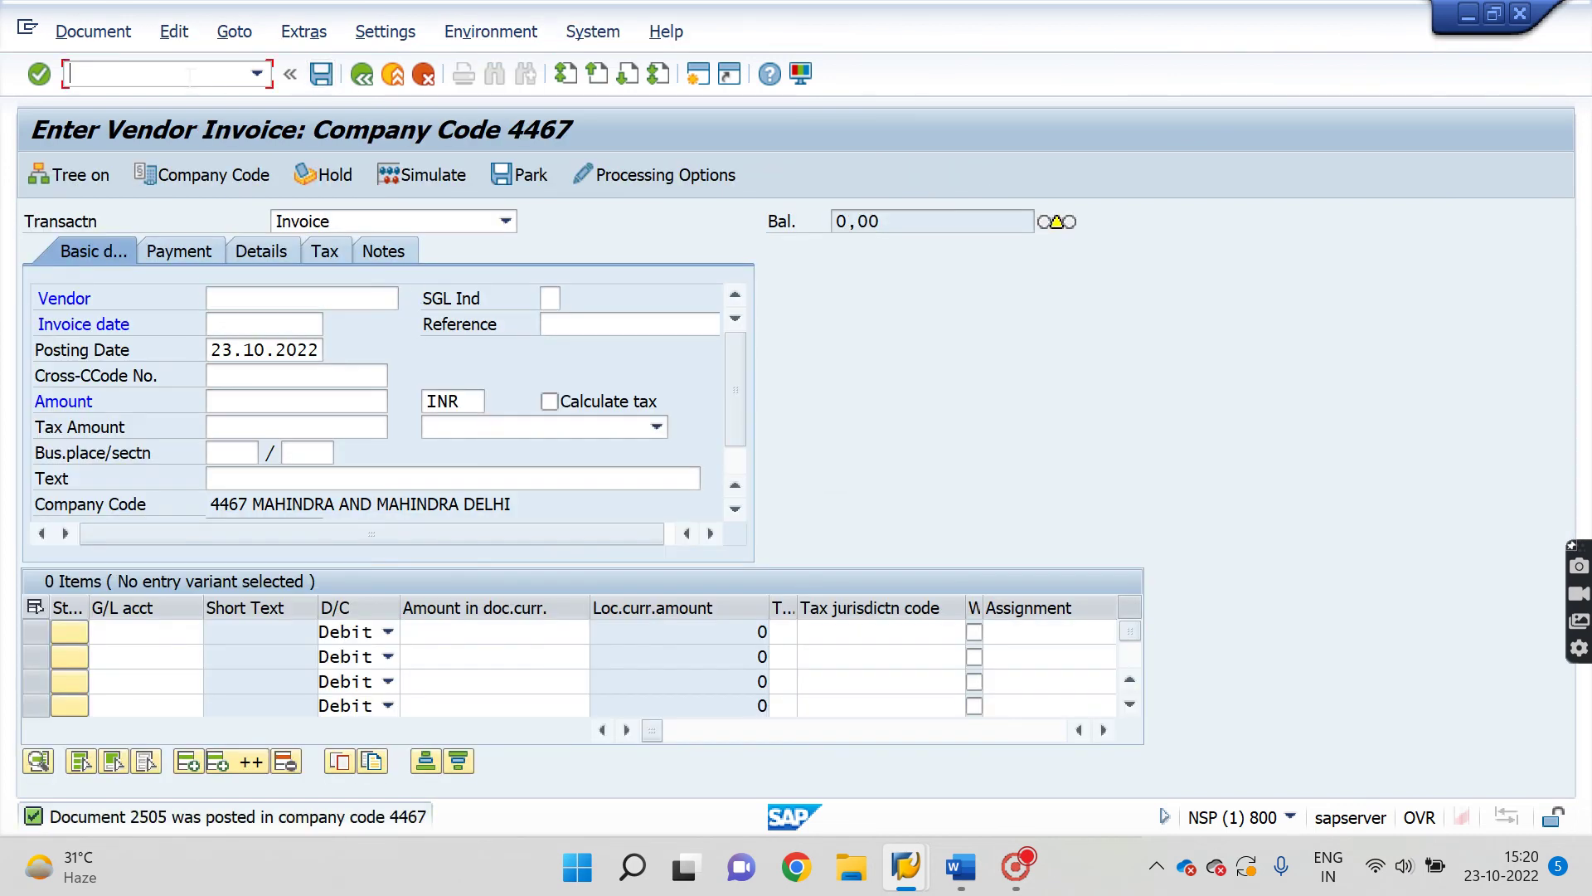
pyautogui.press('F3')
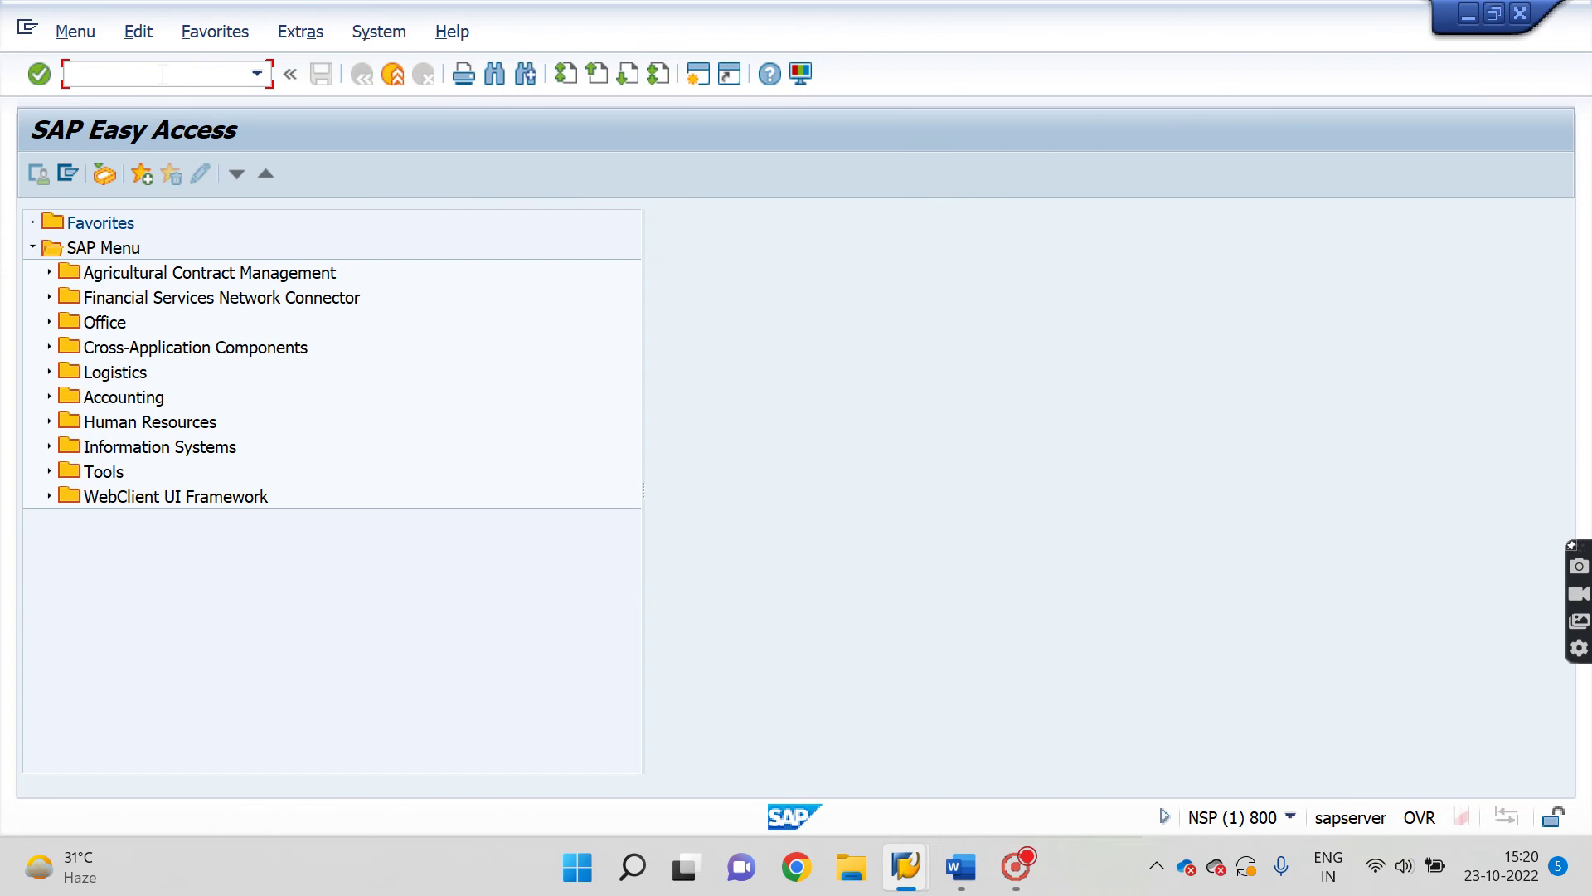
# Start an outgoing payment posting with transaction F-53 and set the document date to 23.10.2022
pyautogui.write('f-53')
pyautogui.press('Return')
pyautogui.press('space')
pyautogui.press('Down')
pyautogui.press('Return')
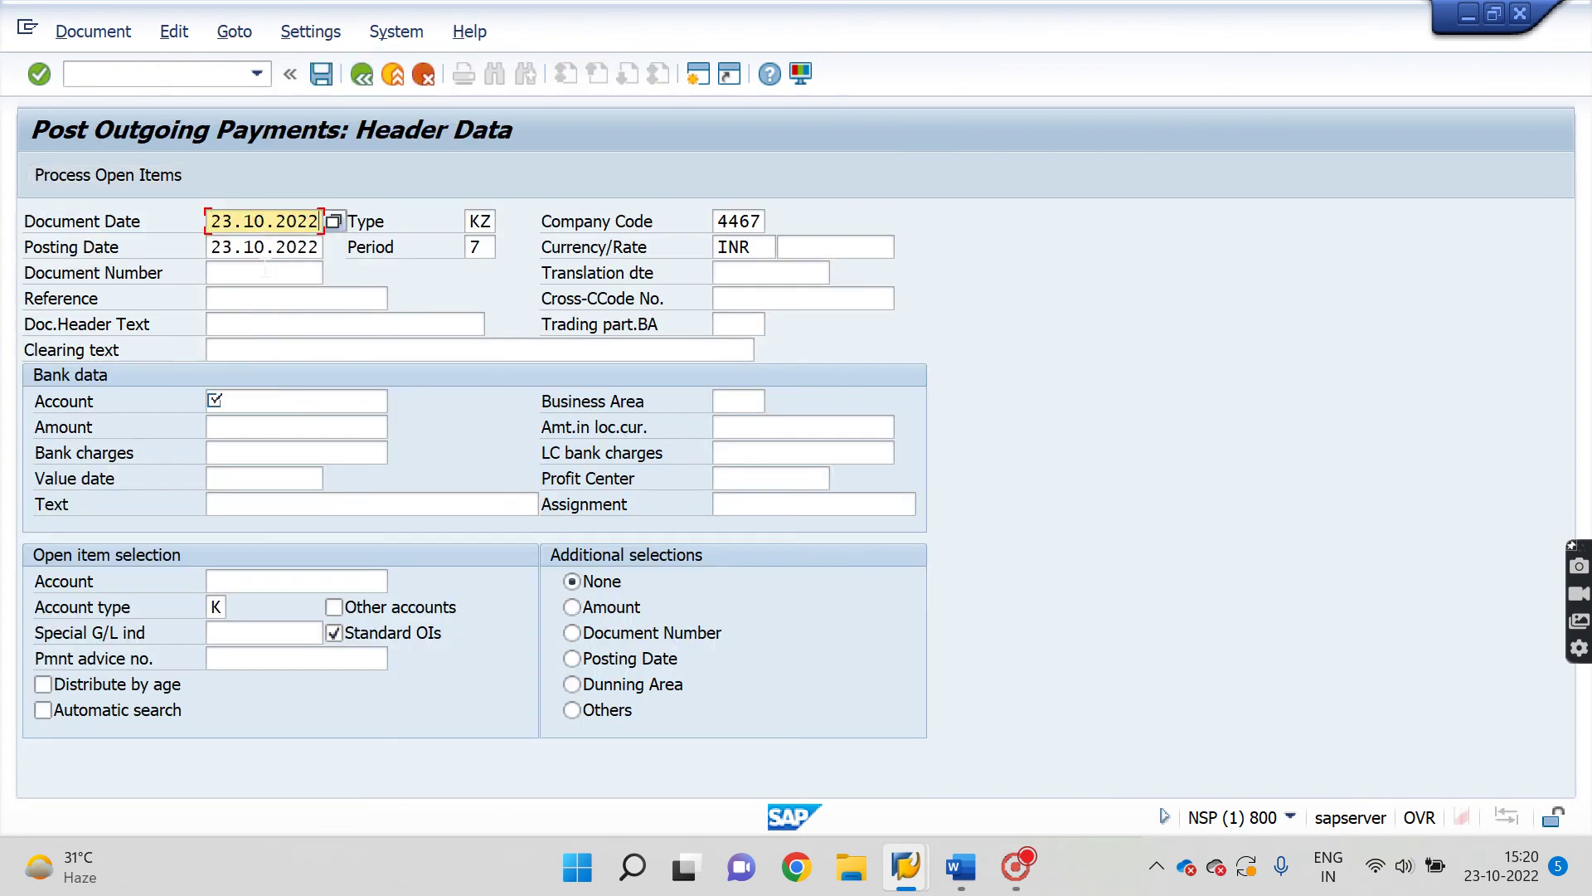
# Enter bank G/L account 1002 and a payment amount of 50000 in the bank data
pyautogui.press('Down')
pyautogui.press('Down')
pyautogui.press('Down')
pyautogui.press('Down')
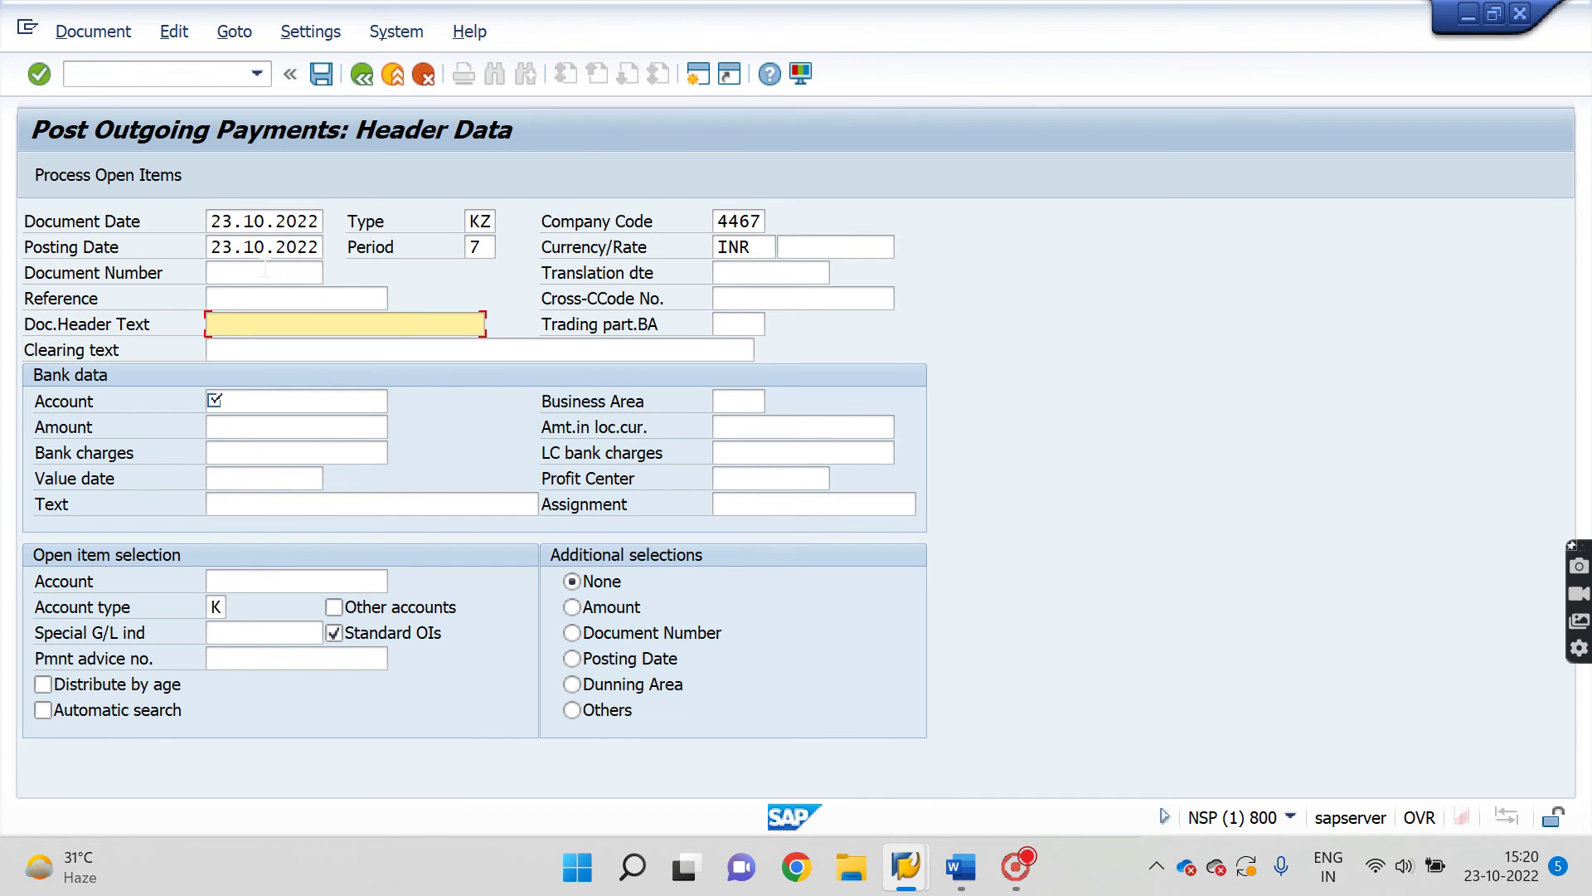
pyautogui.press('Down')
pyautogui.press('Down')
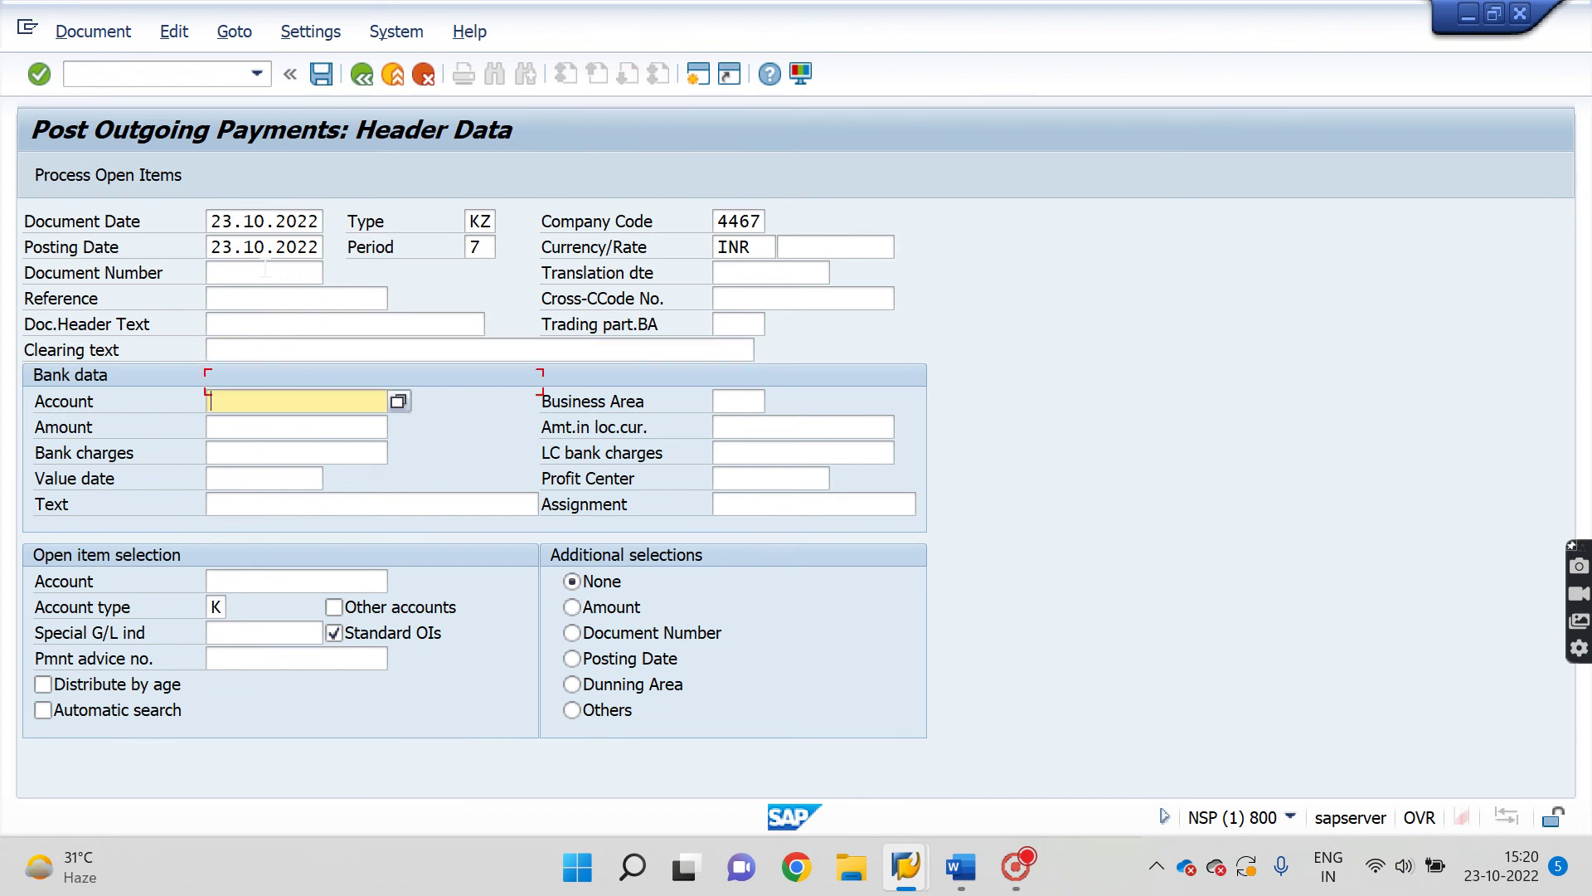
pyautogui.press('space')
pyautogui.press('Down')
pyautogui.press('Return')
pyautogui.press('Down')
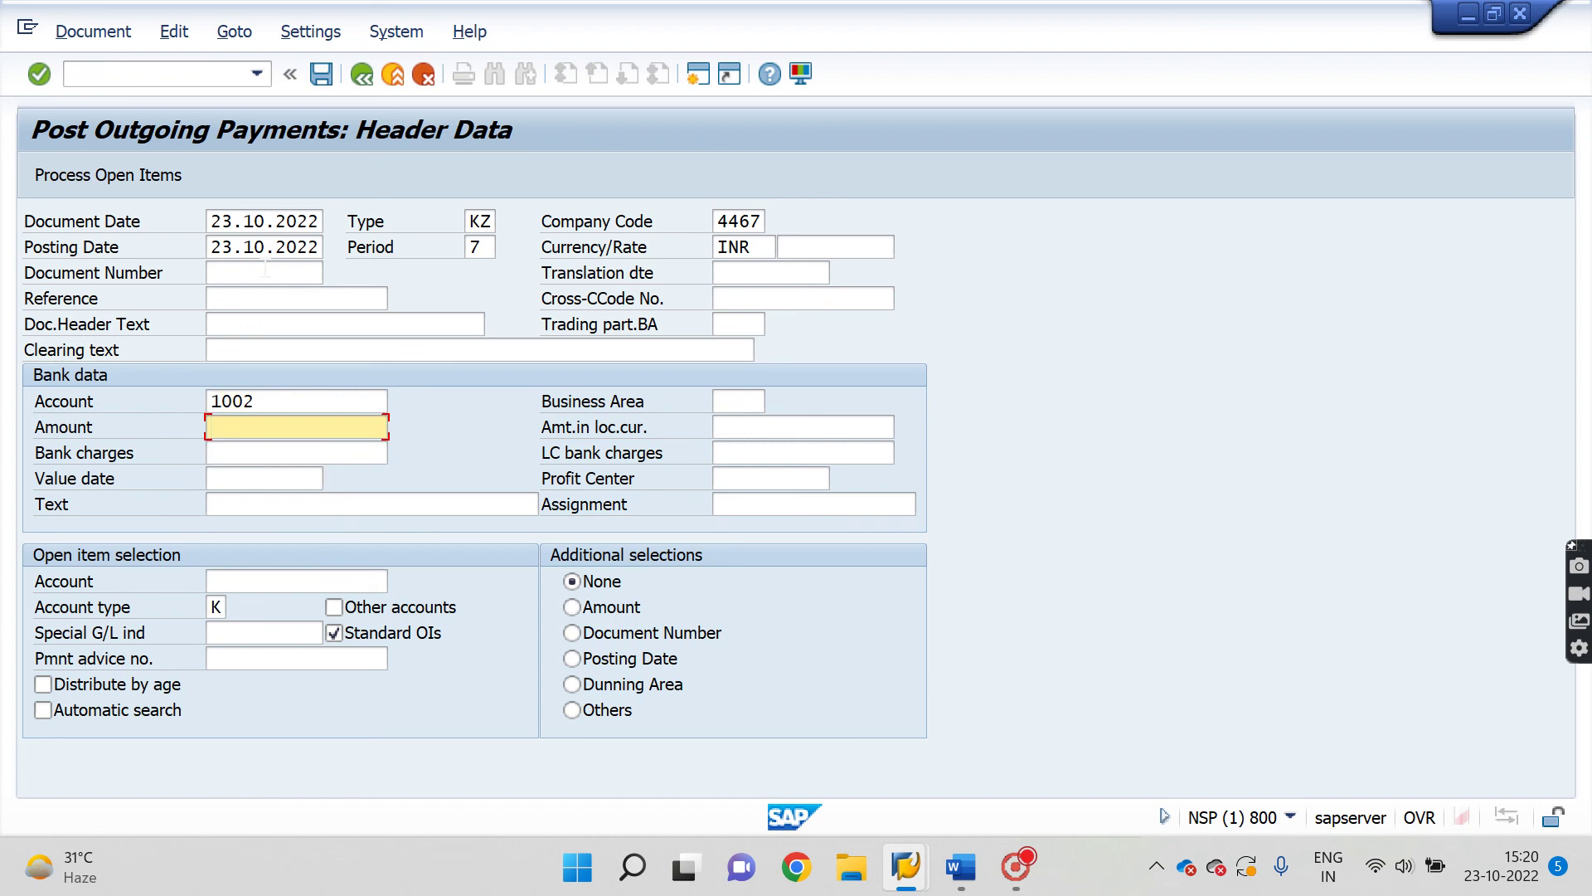
pyautogui.press('BackSpace')
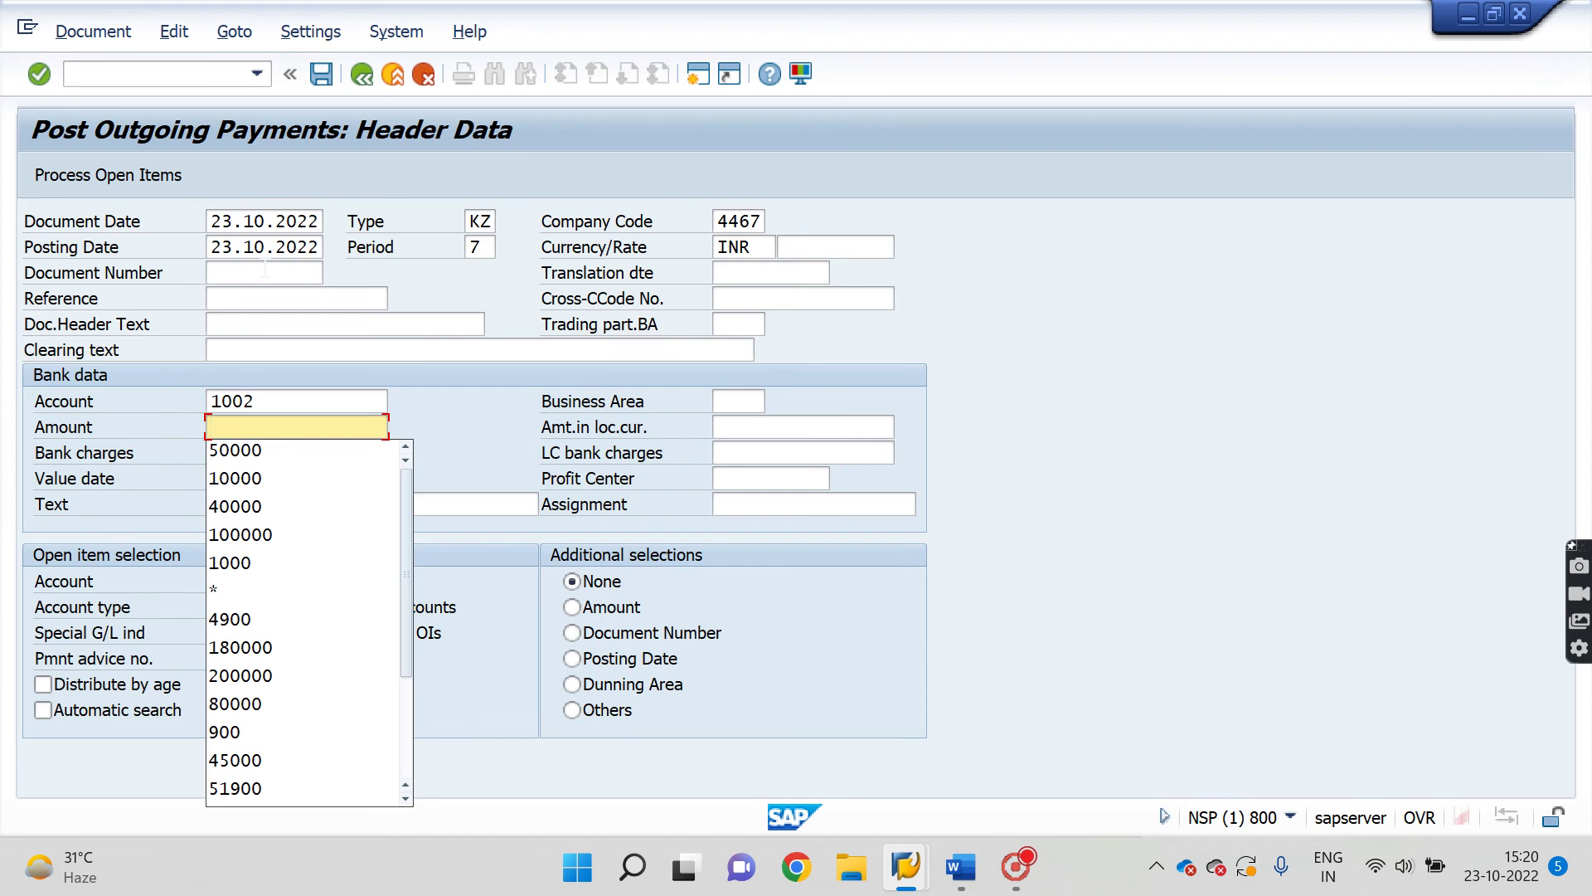
pyautogui.press('Down')
pyautogui.press('Return')
# Select vendor WIPRO LTD for the open item selection and process its open items
pyautogui.press('Down')
pyautogui.press('Down')
pyautogui.press('Down')
pyautogui.press('Down')
pyautogui.press('BackSpace')
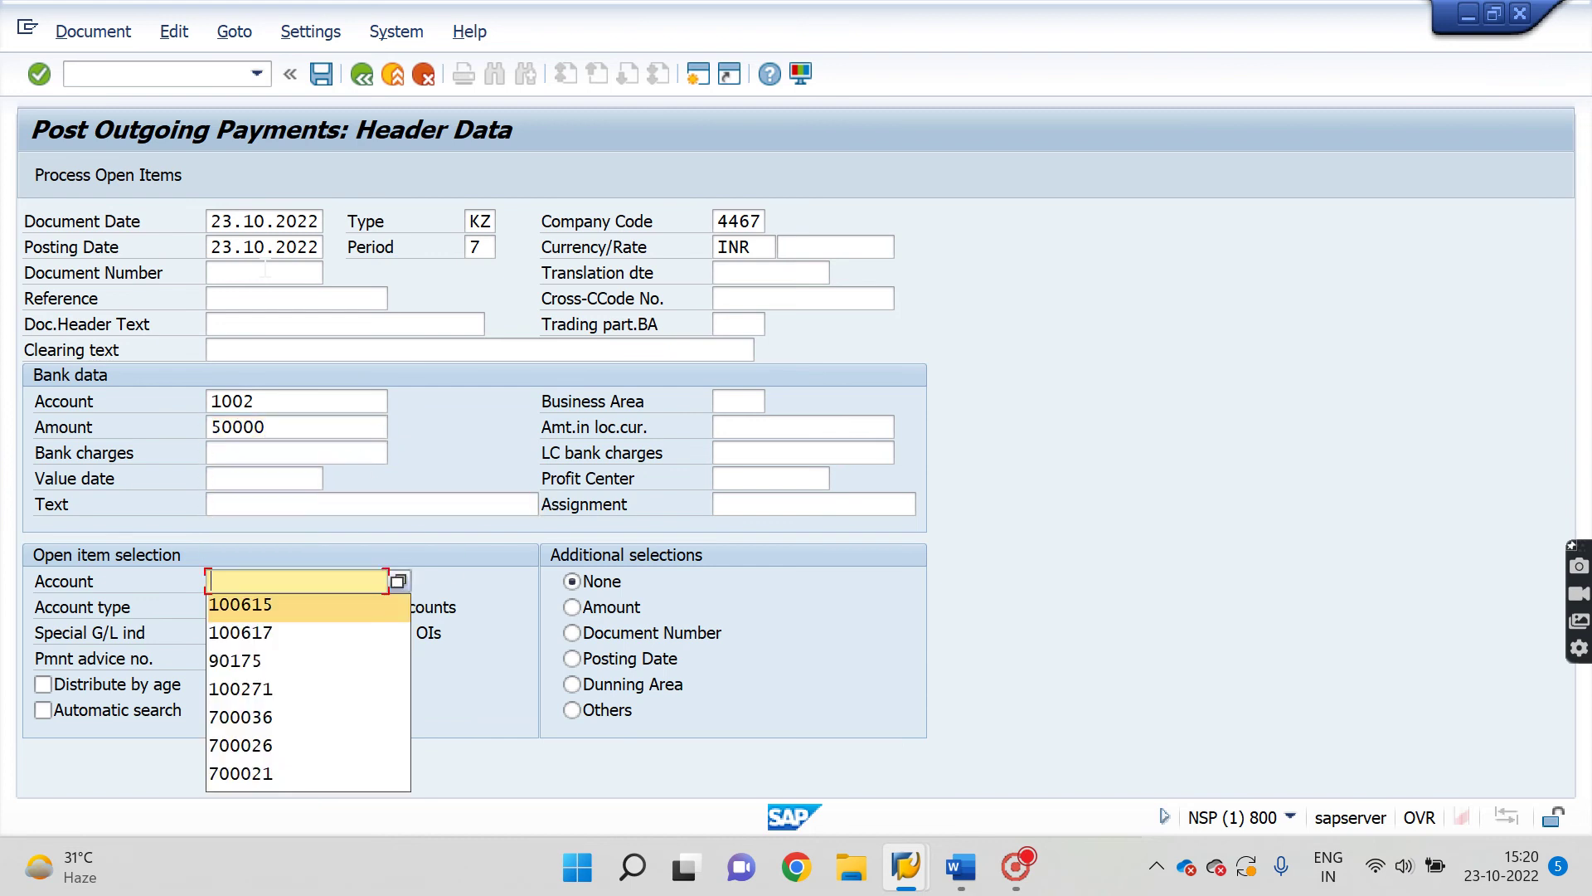
pyautogui.press('Return')
pyautogui.press('Return')
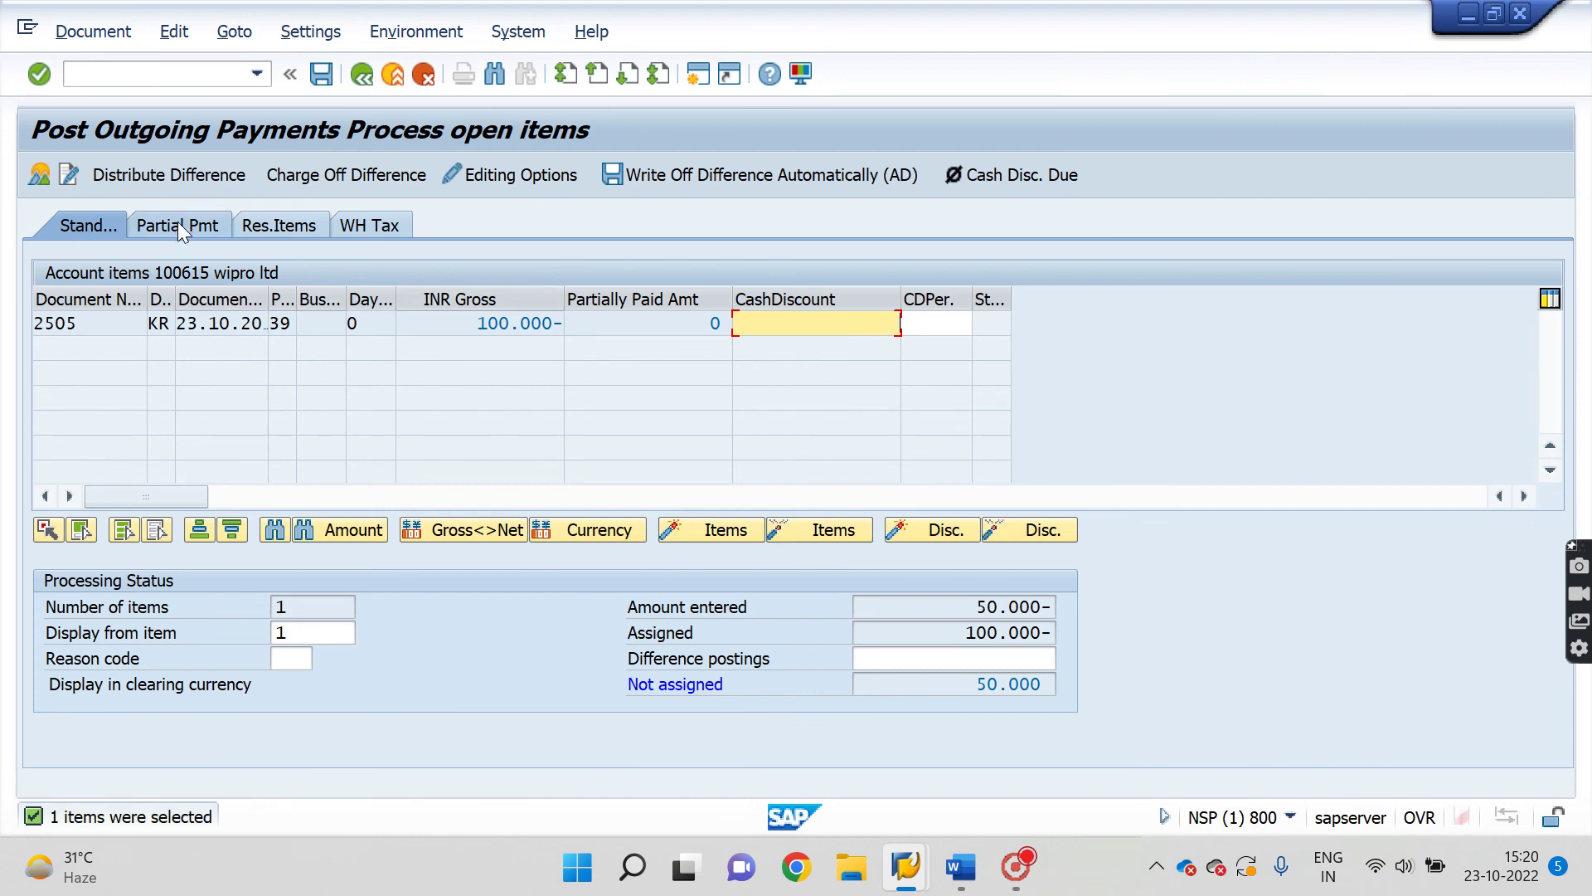
# Assign a residual item of 50000 to the 100000 WIPRO LTD invoice and try to post, reviewing the resulting line item amounts
pyautogui.click(290, 224)
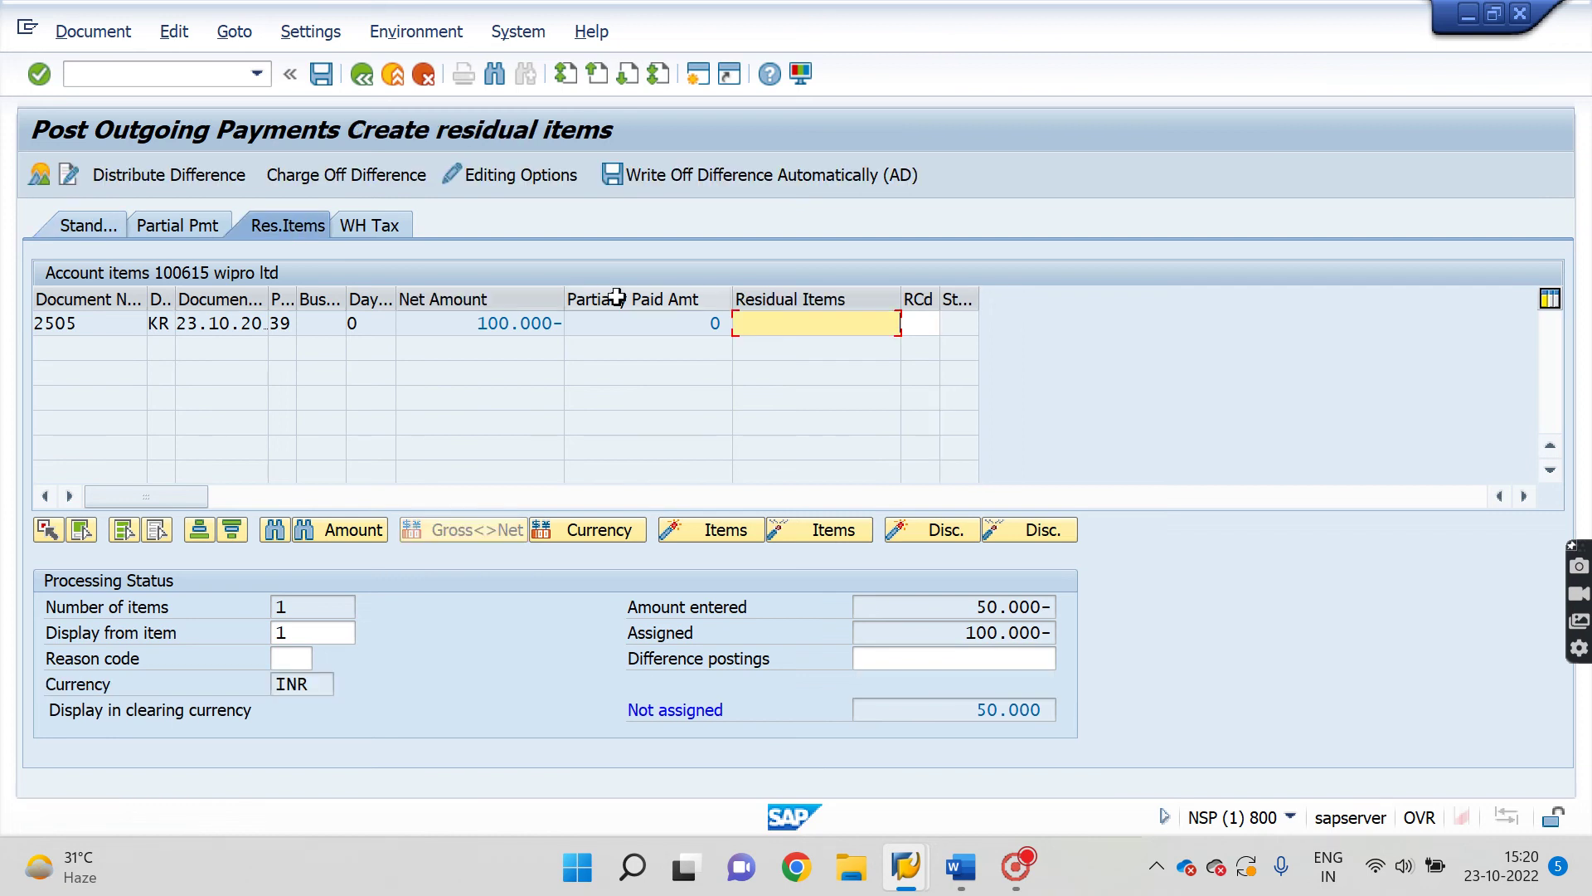
pyautogui.doubleClick(816, 327)
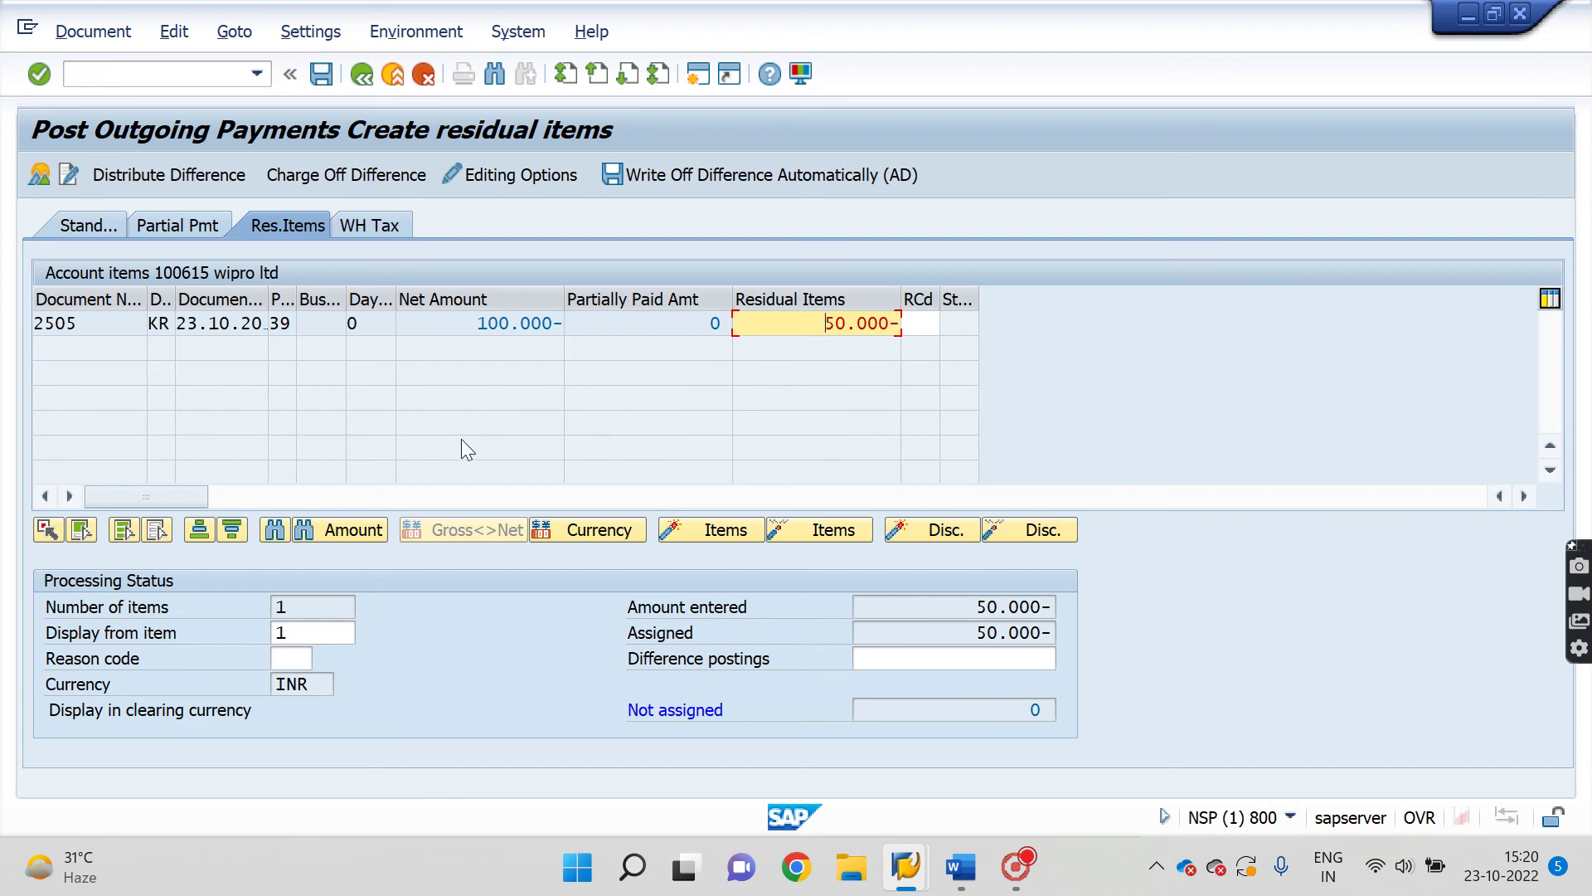
pyautogui.click(321, 75)
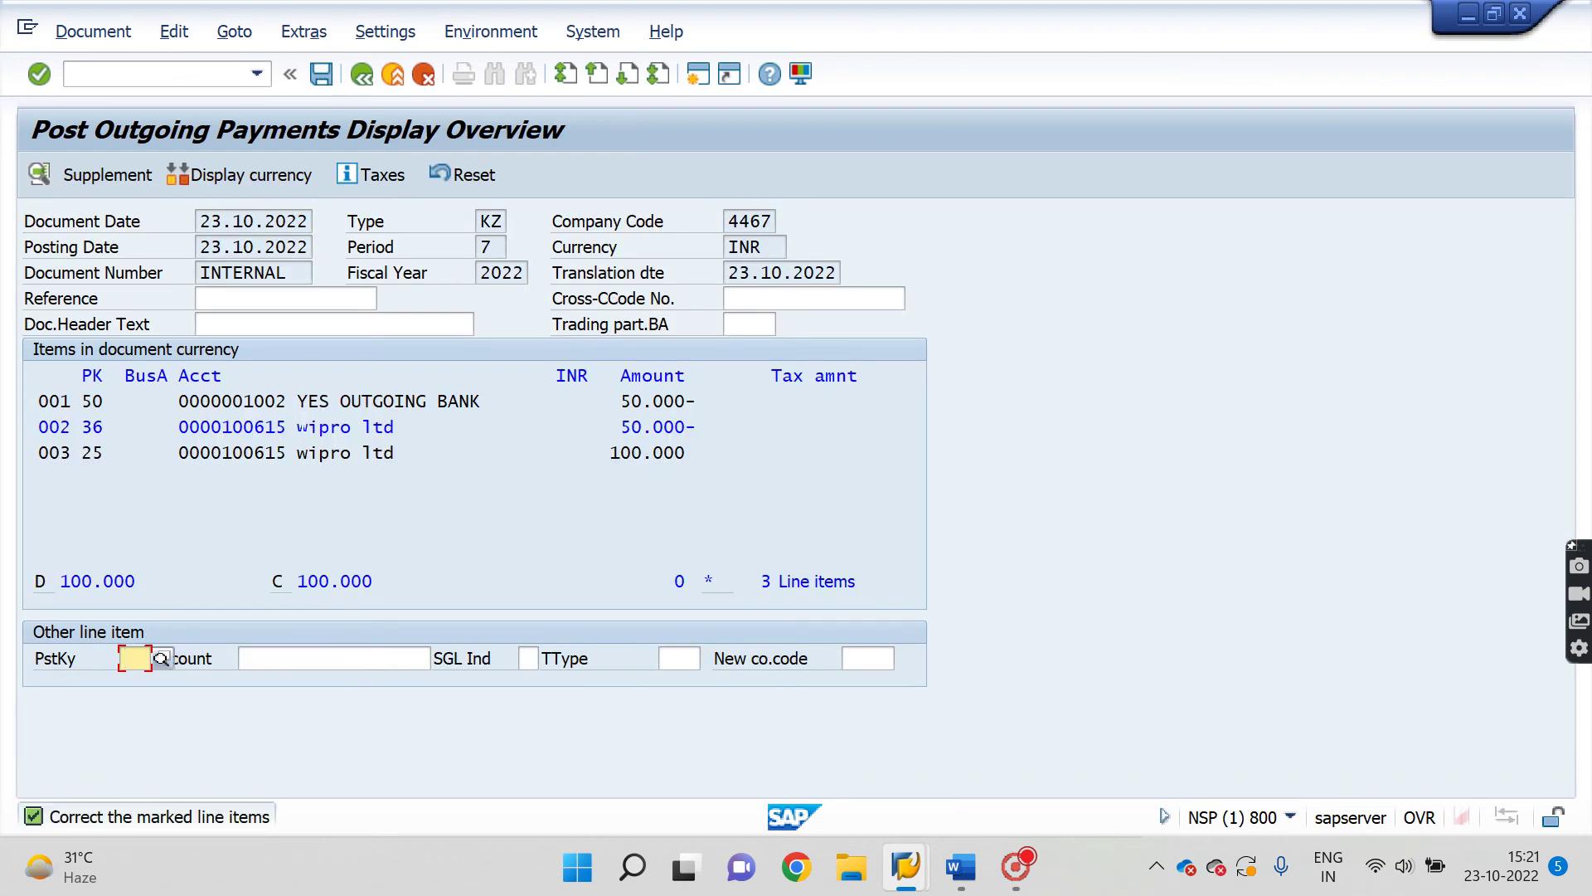
pyautogui.moveTo(592, 452); pyautogui.dragTo(803, 469)
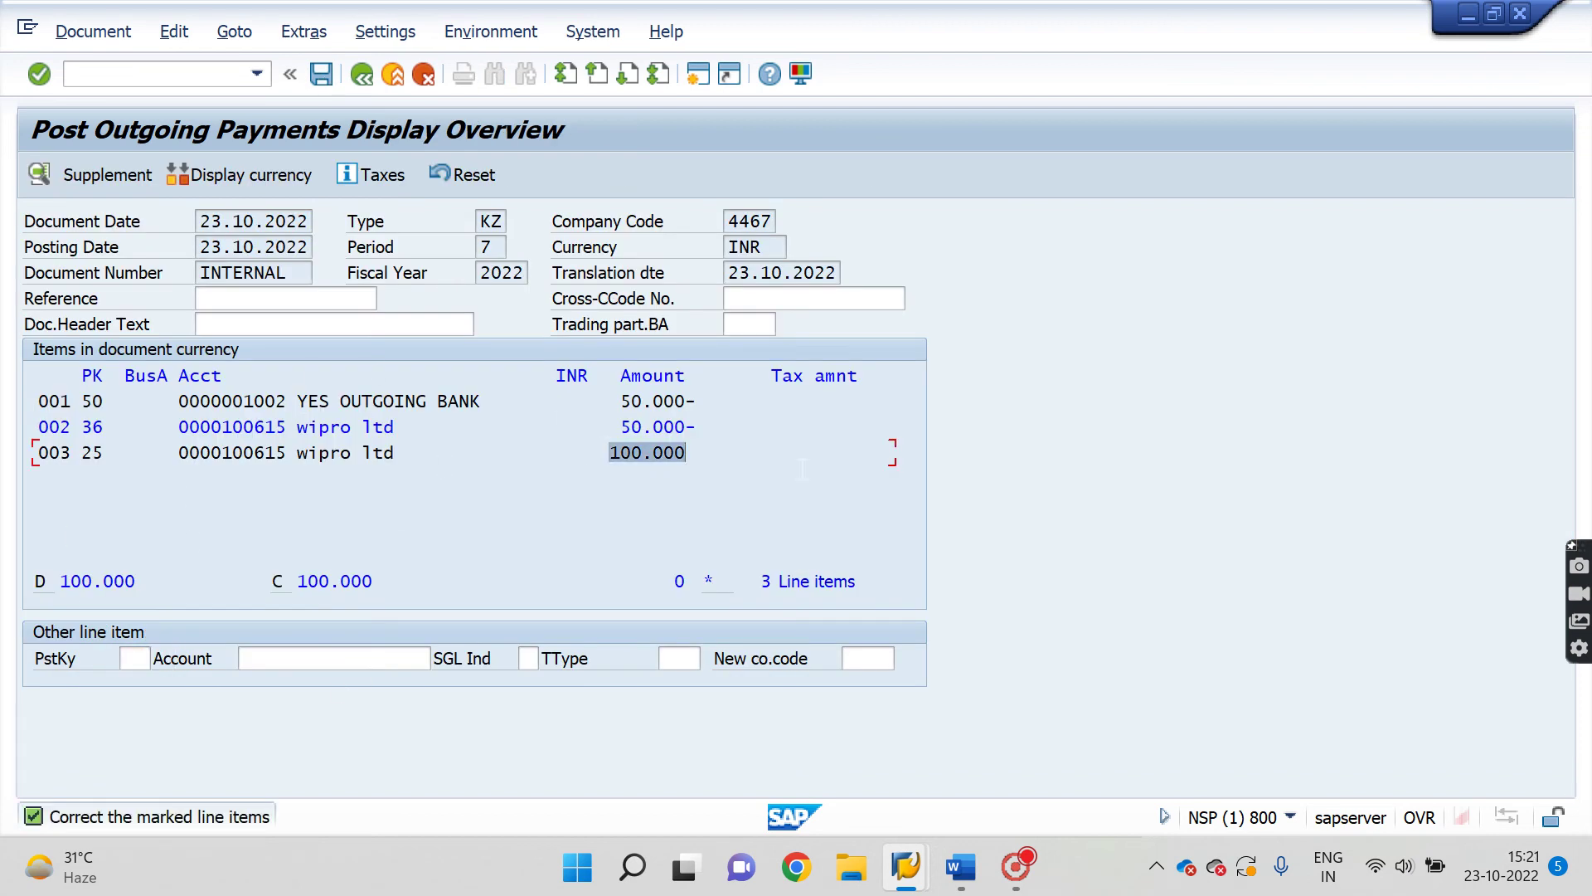
pyautogui.moveTo(623, 401); pyautogui.dragTo(793, 408)
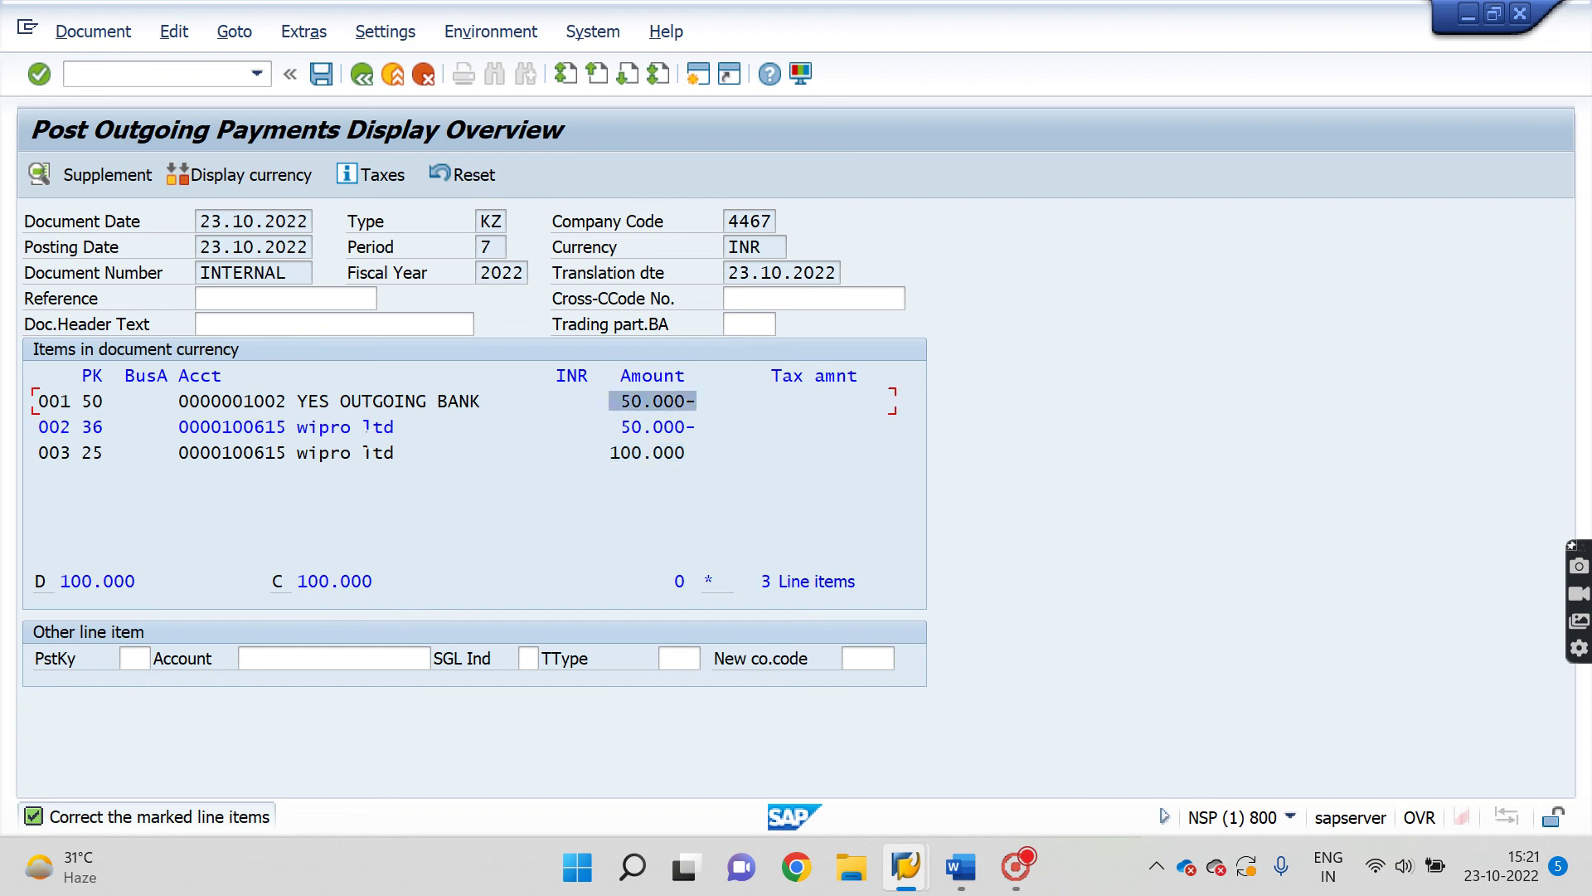
# Enter the text "remaining amount" on the WIPRO LTD residual line item and post the payment
pyautogui.doubleClick(258, 426)
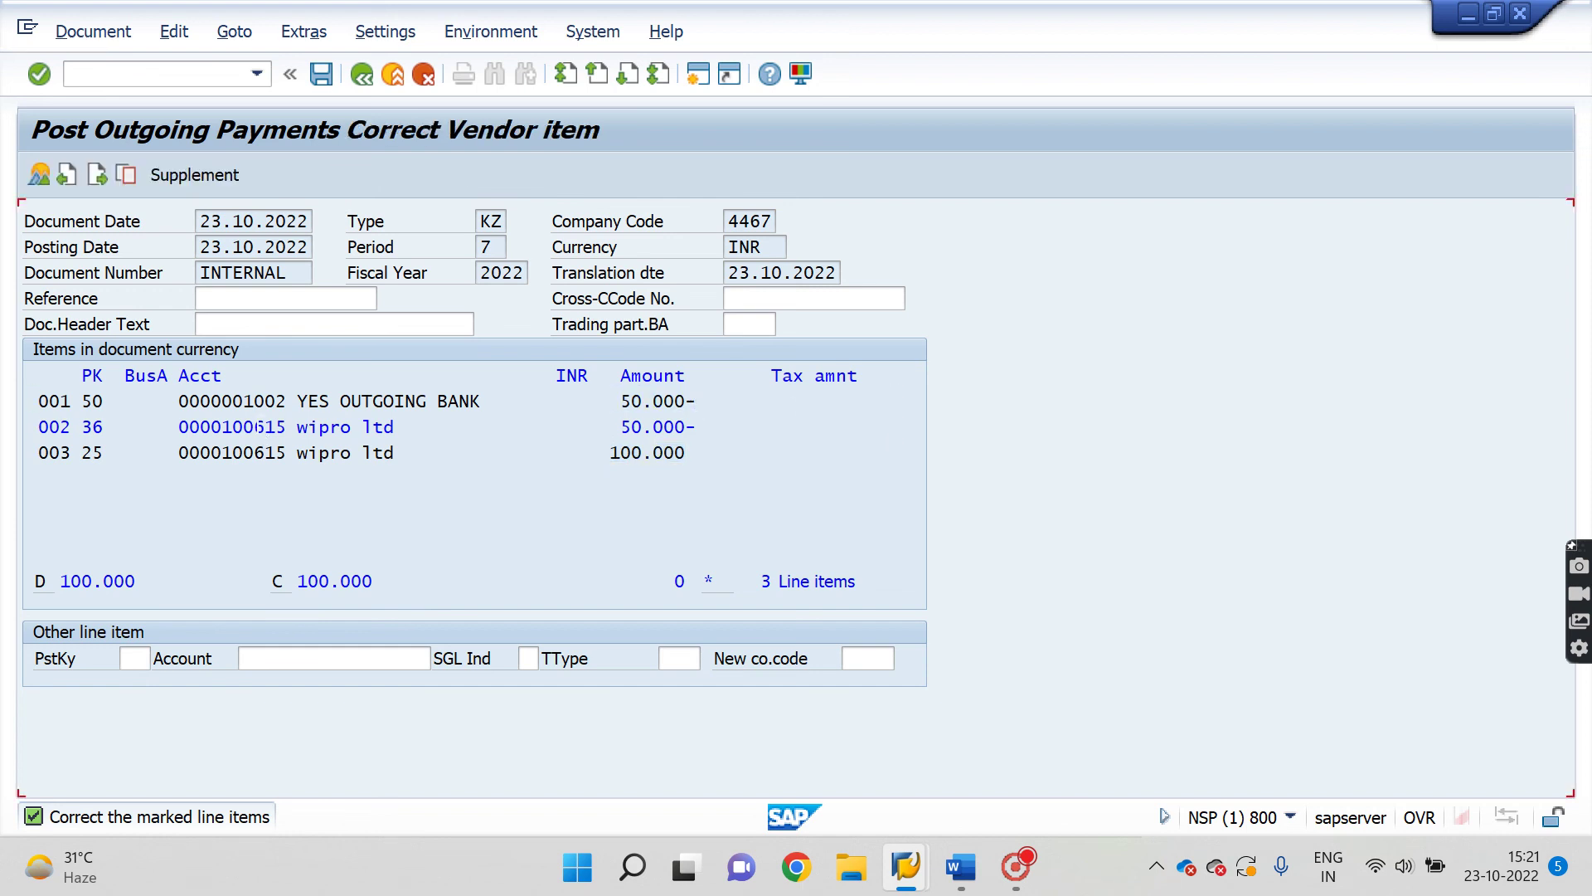
pyautogui.press('BackSpace')
pyautogui.press('Down')
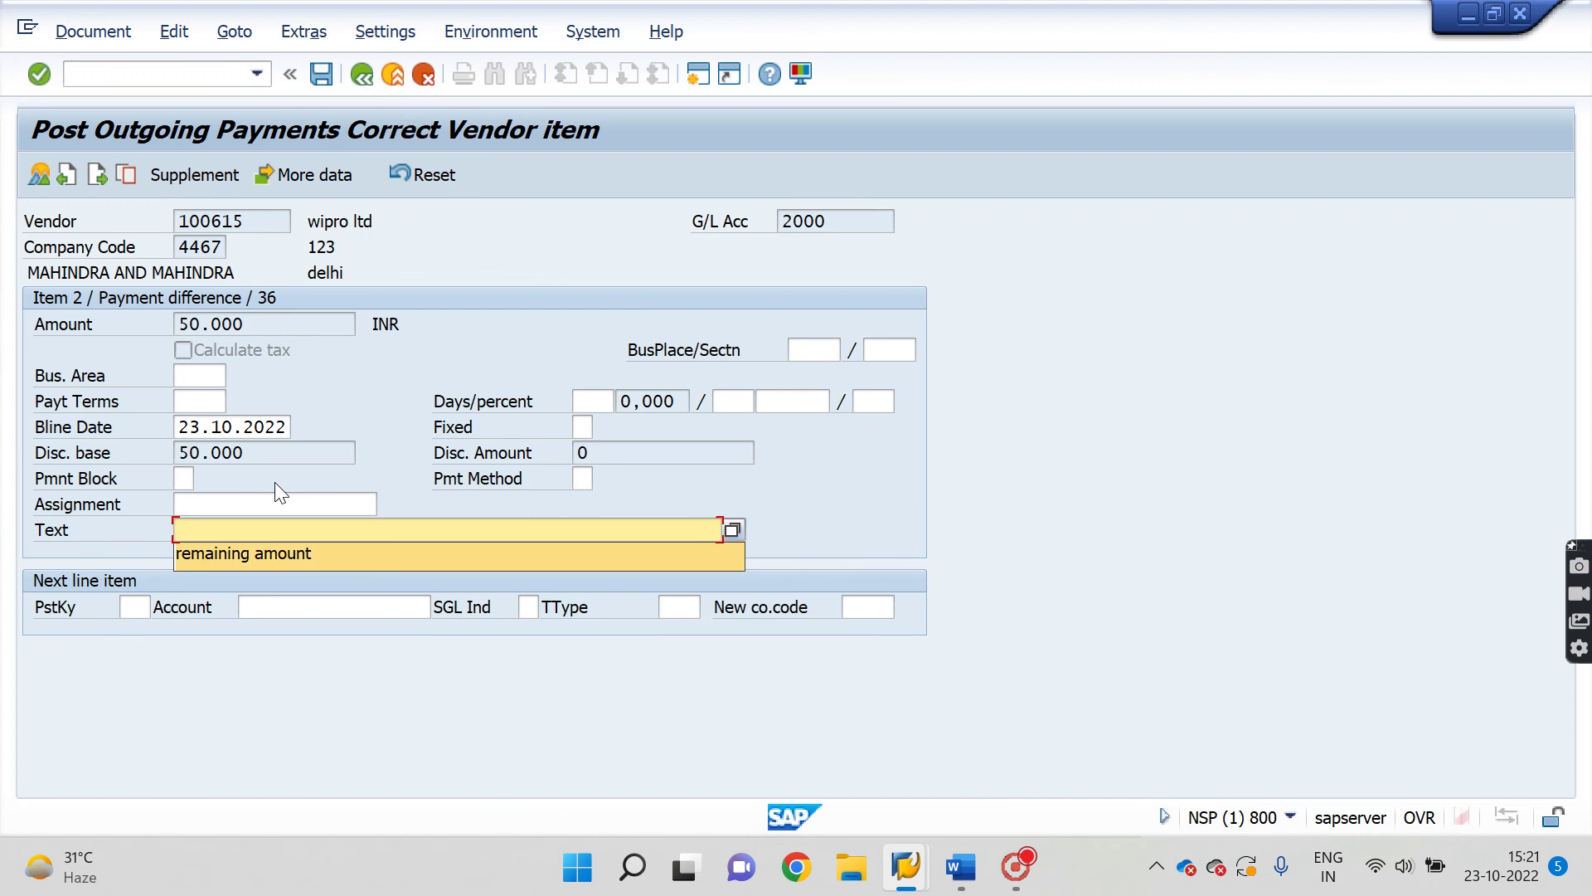
pyautogui.press('Return')
pyautogui.press('Return')
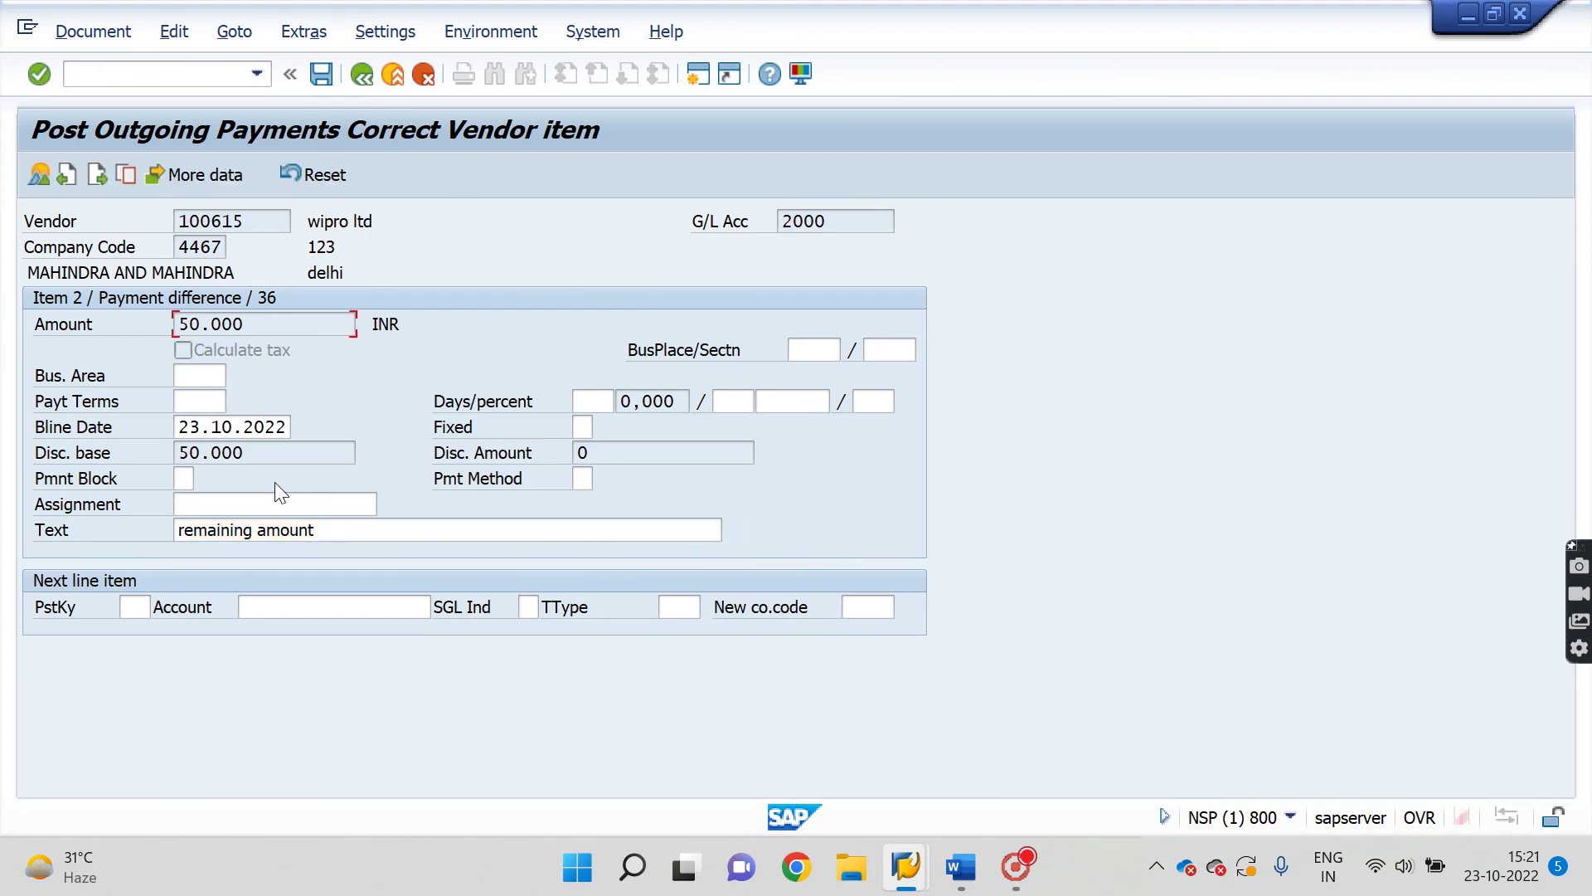
pyautogui.click(320, 74)
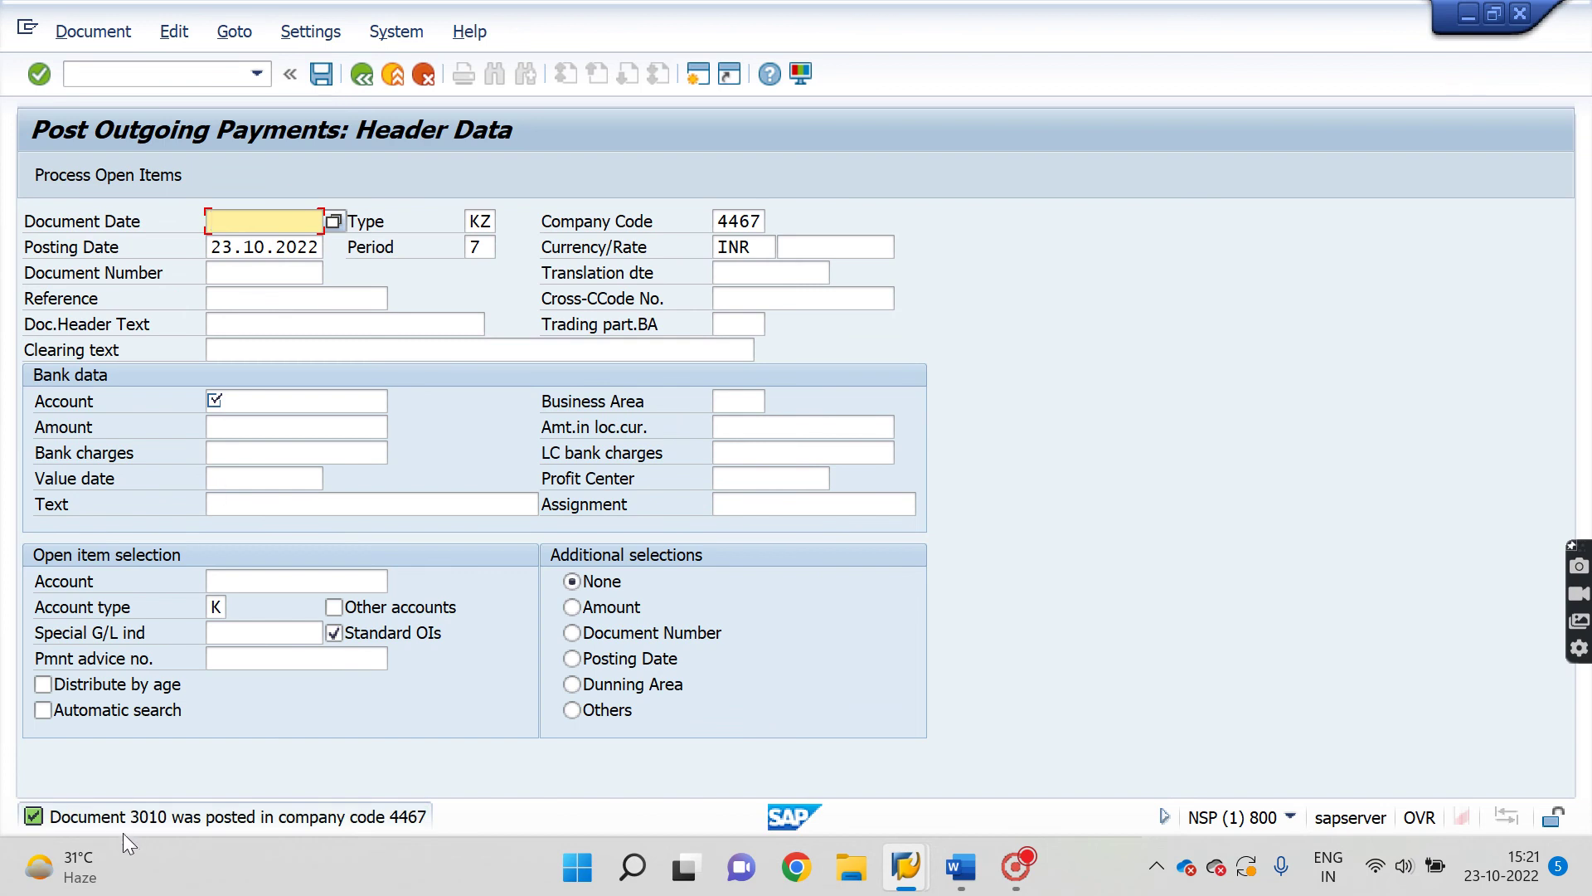
# In the other session, run FBL1N to list all items of vendor WIPRO LTD in company code 4467
pyautogui.moveTo(906, 867)
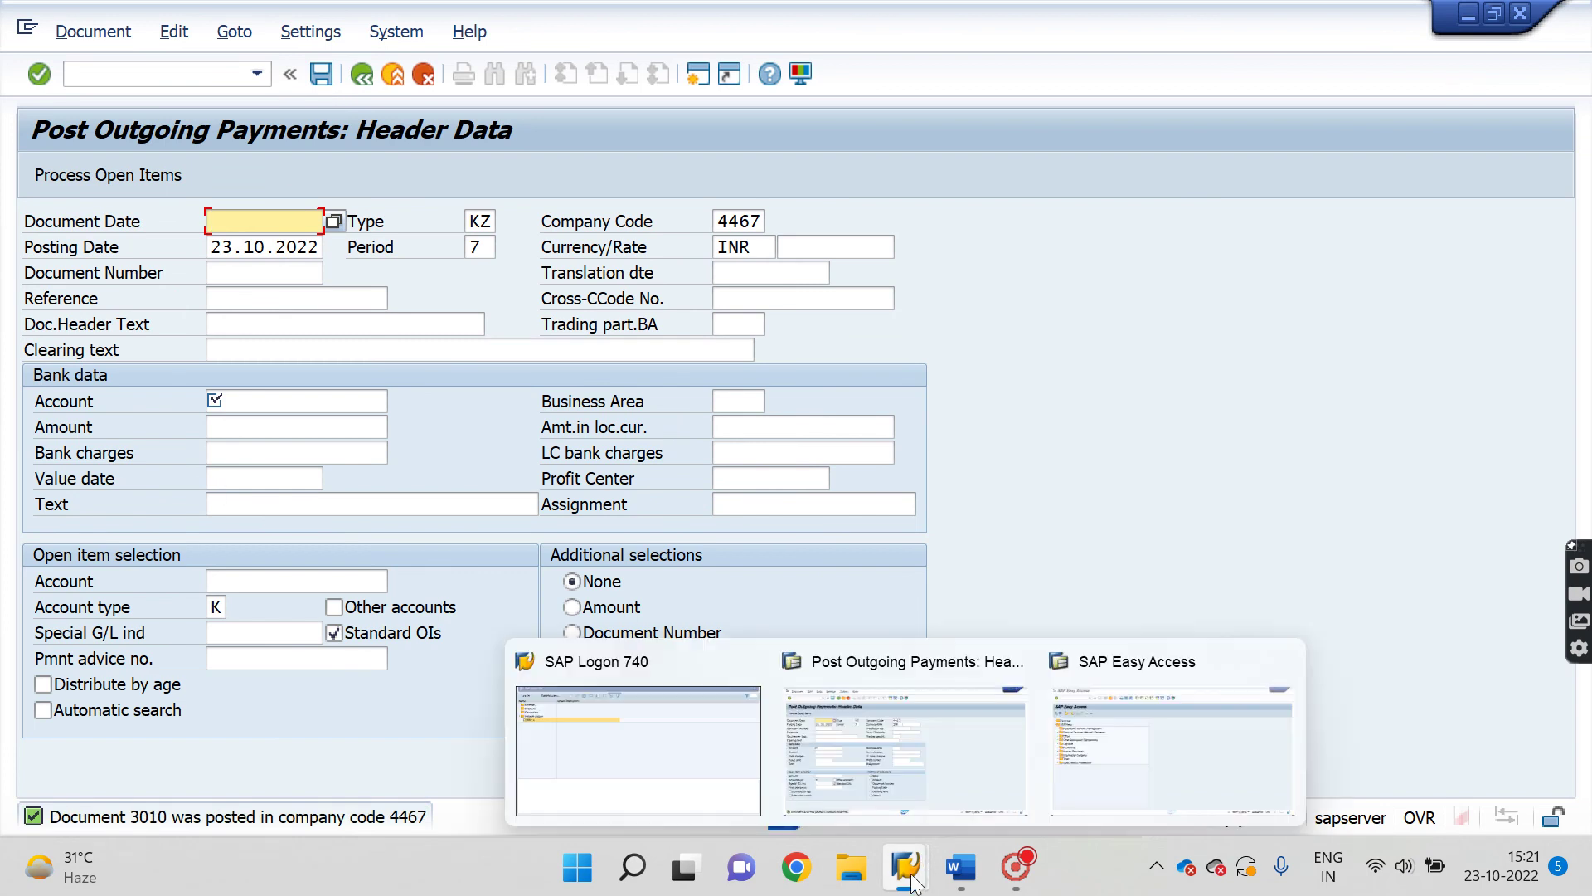
pyautogui.click(1101, 756)
pyautogui.click(200, 71)
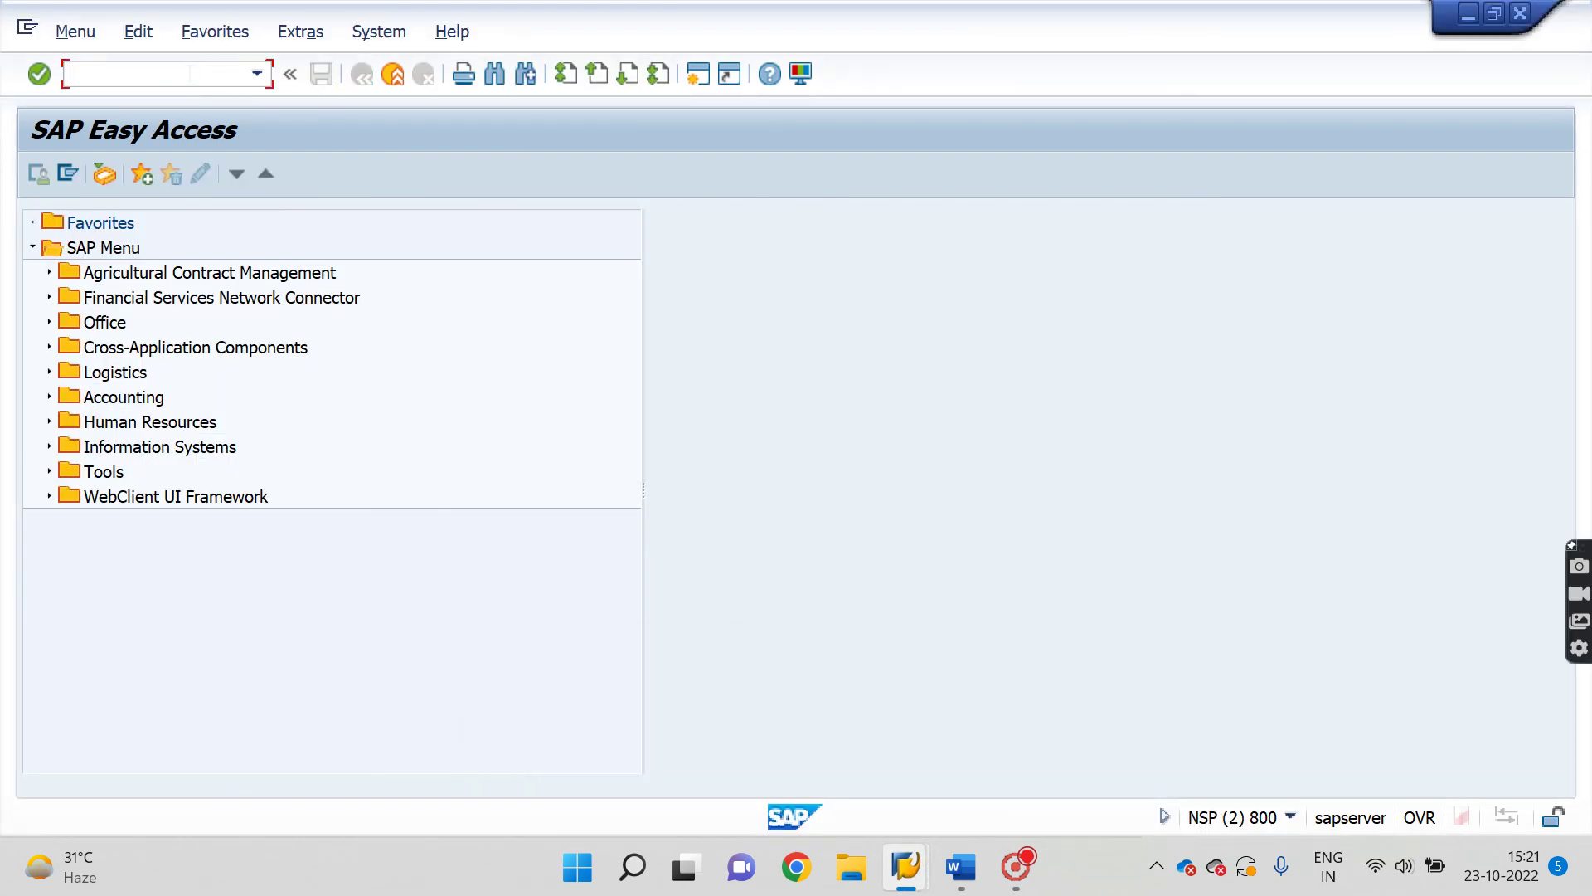
pyautogui.write('fbl1n')
pyautogui.press('Return')
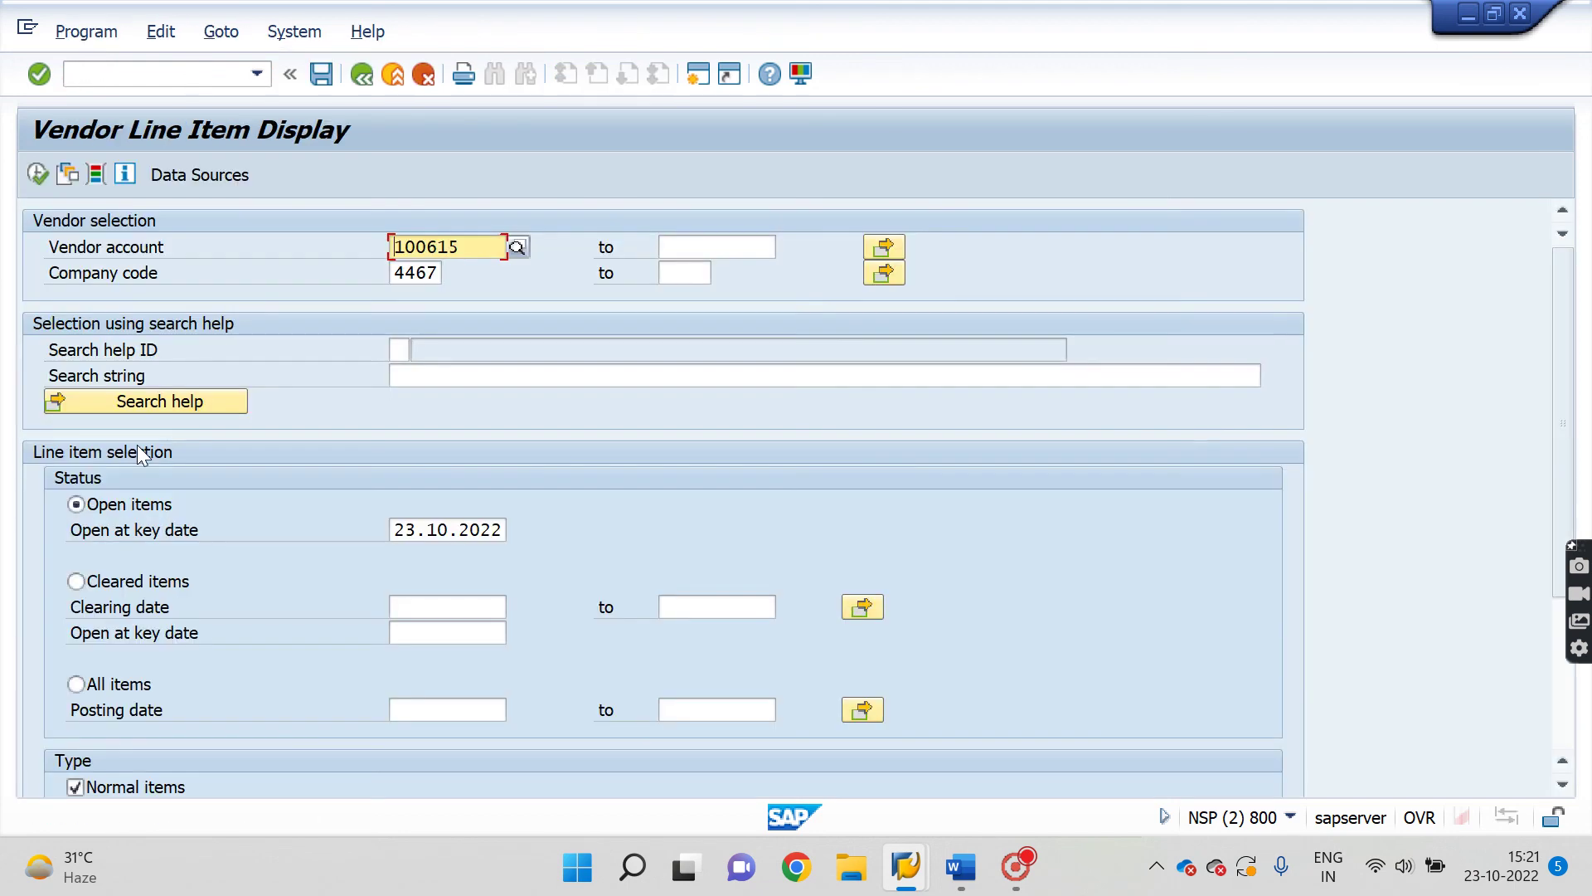
pyautogui.click(75, 684)
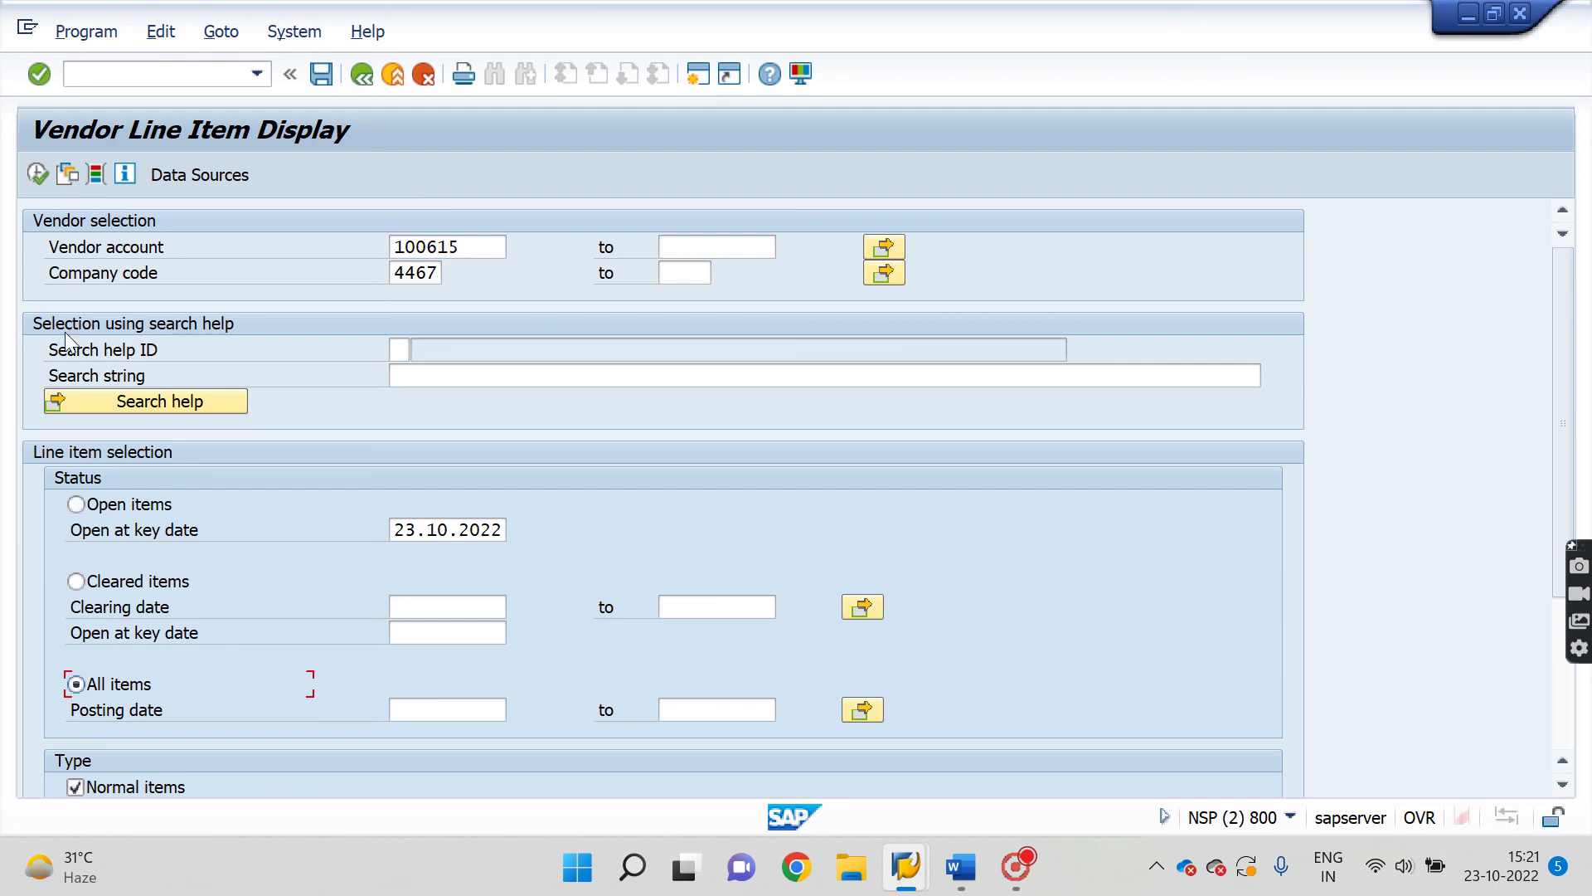
pyautogui.click(33, 178)
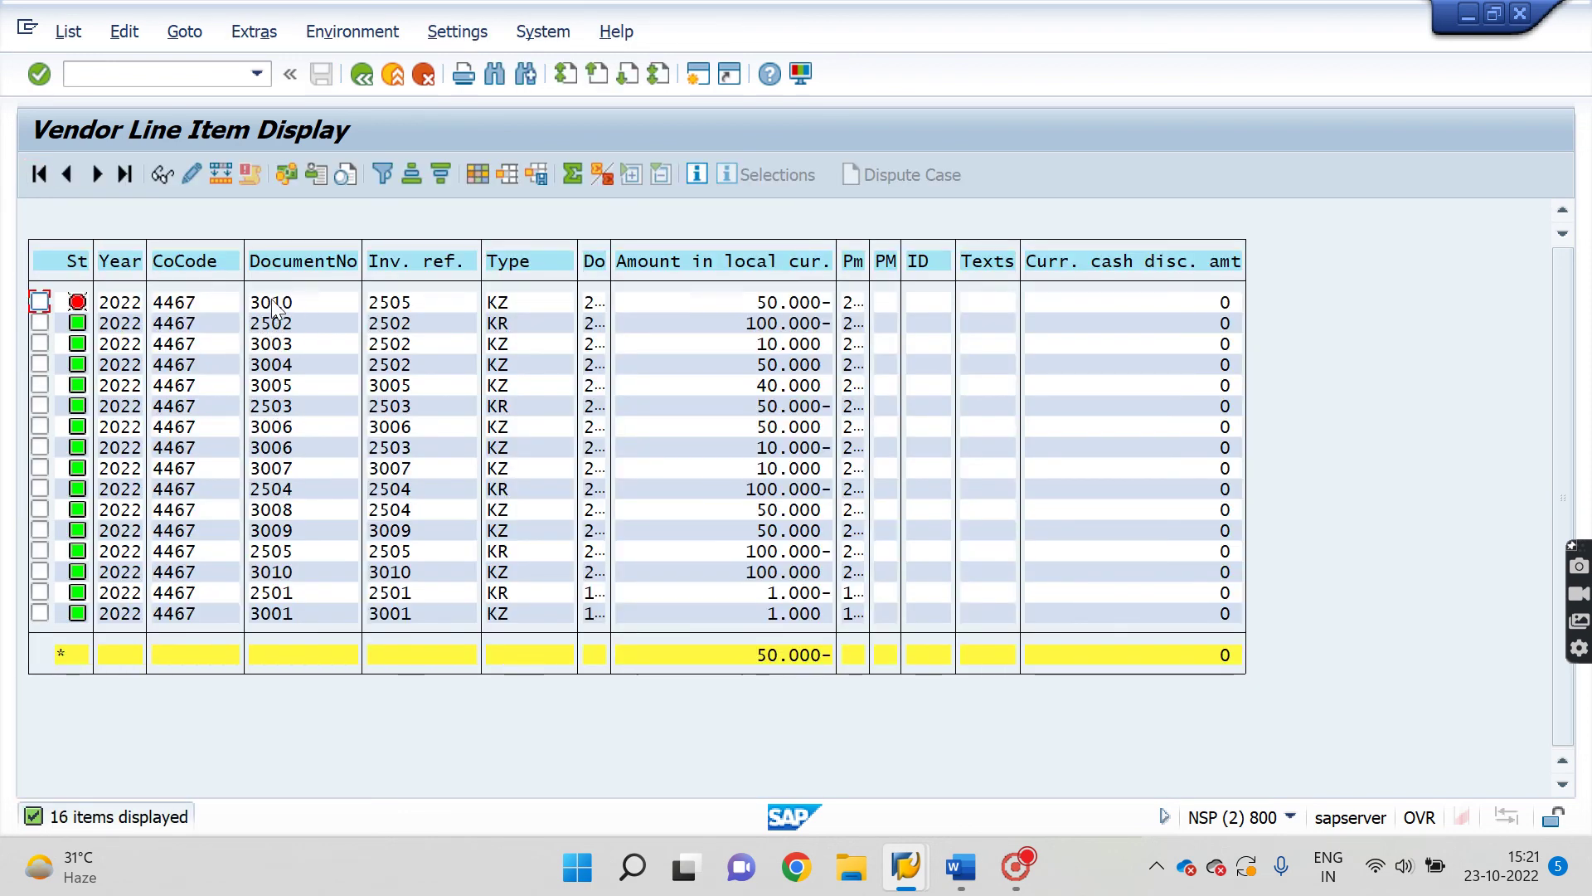
# Add the hidden Clearing Document field to the line item list layout and examine the open residual item
pyautogui.click(471, 174)
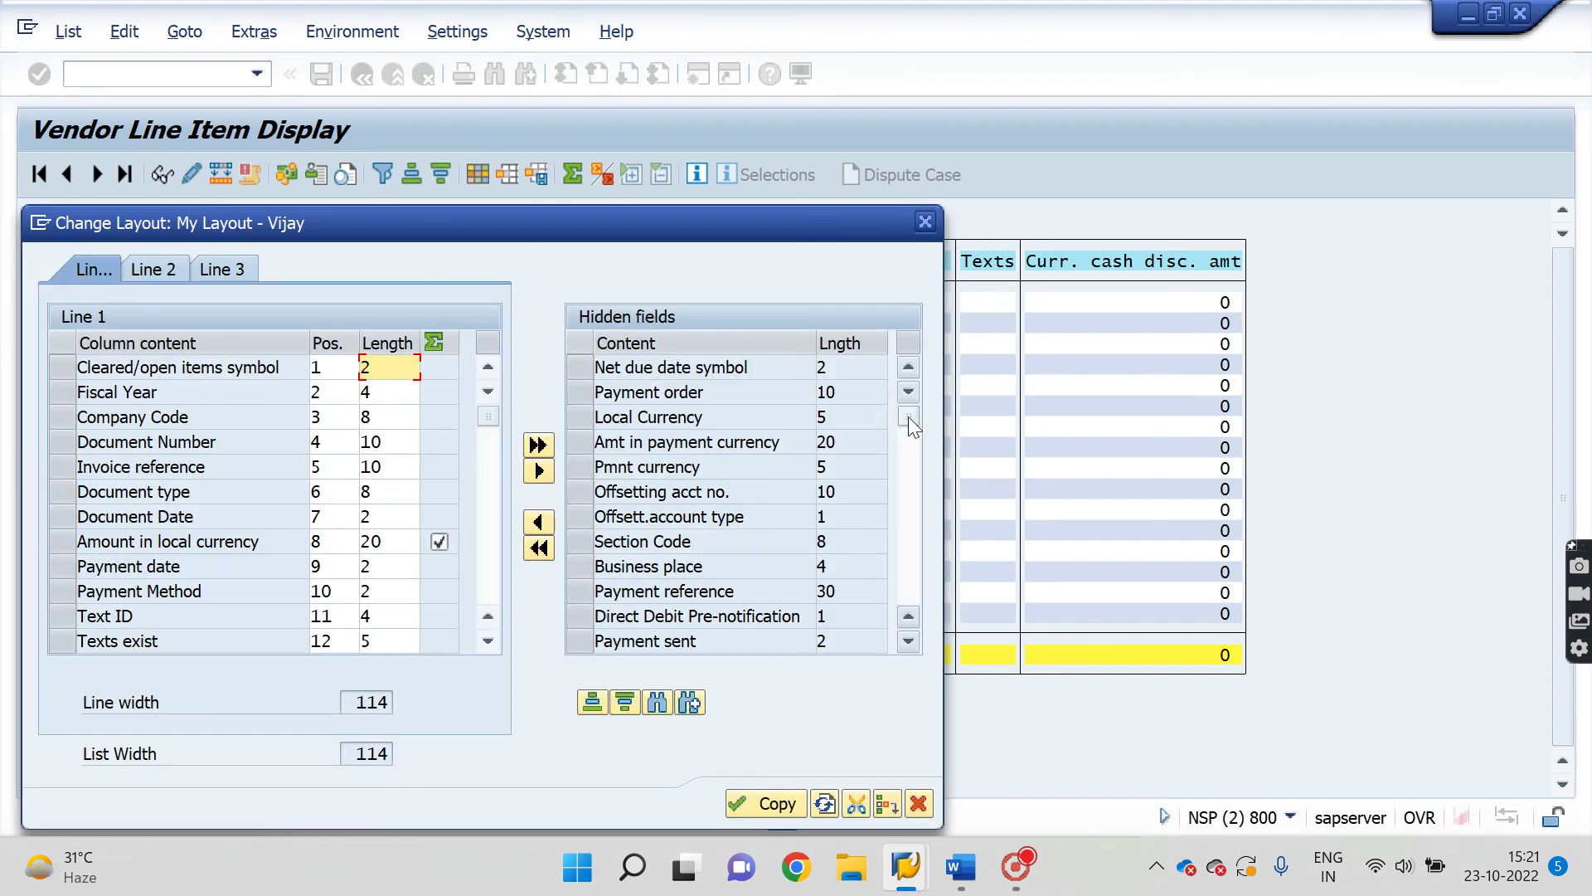
pyautogui.moveTo(908, 416); pyautogui.dragTo(907, 479)
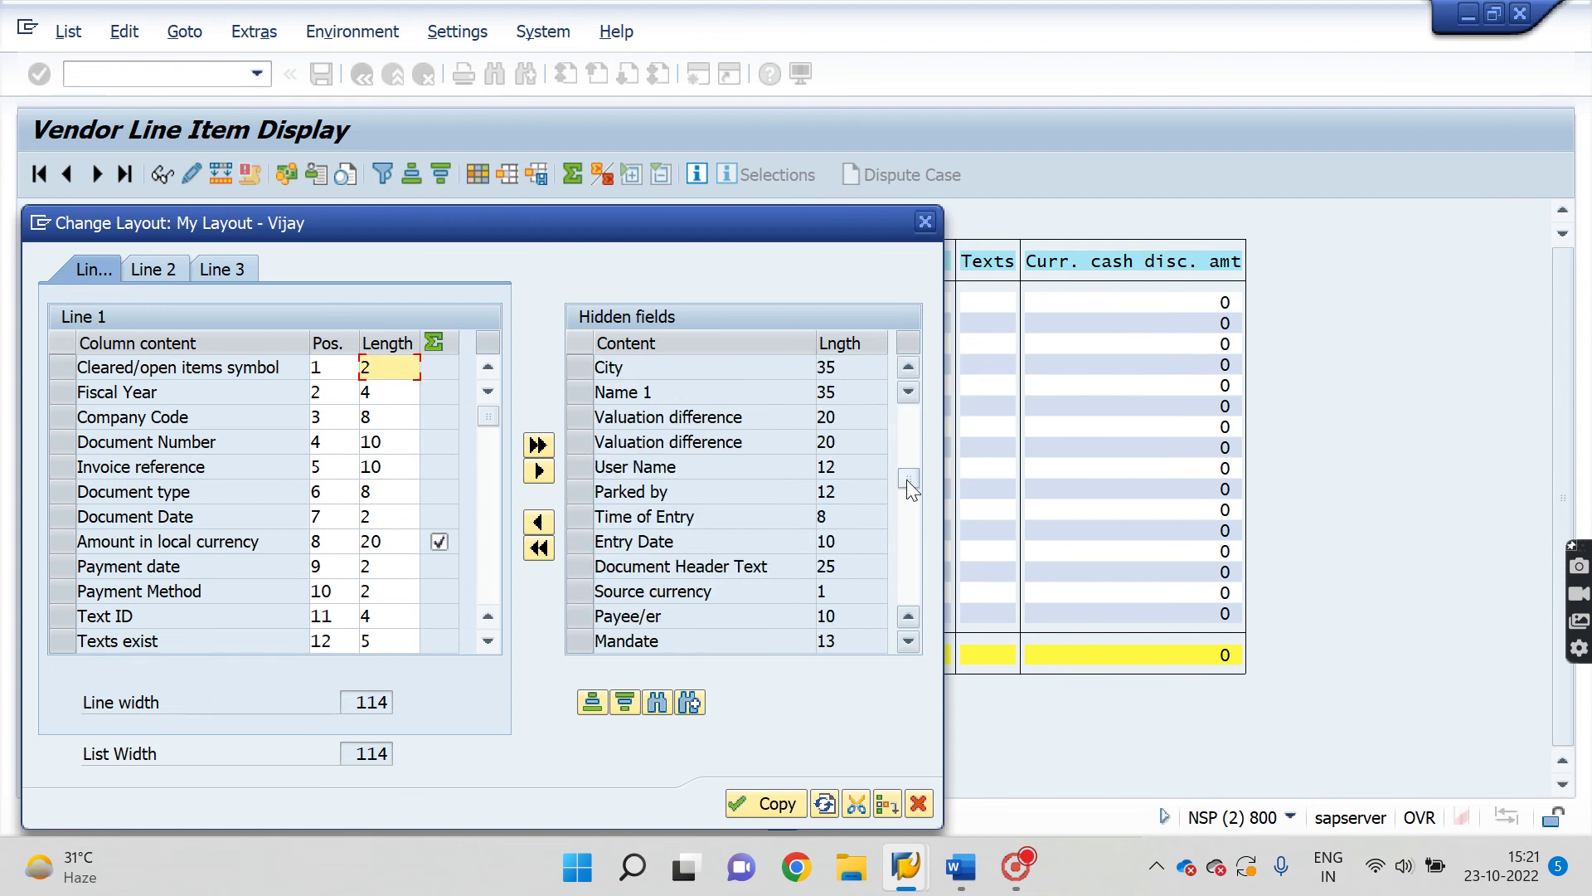
pyautogui.moveTo(907, 479); pyautogui.dragTo(907, 510)
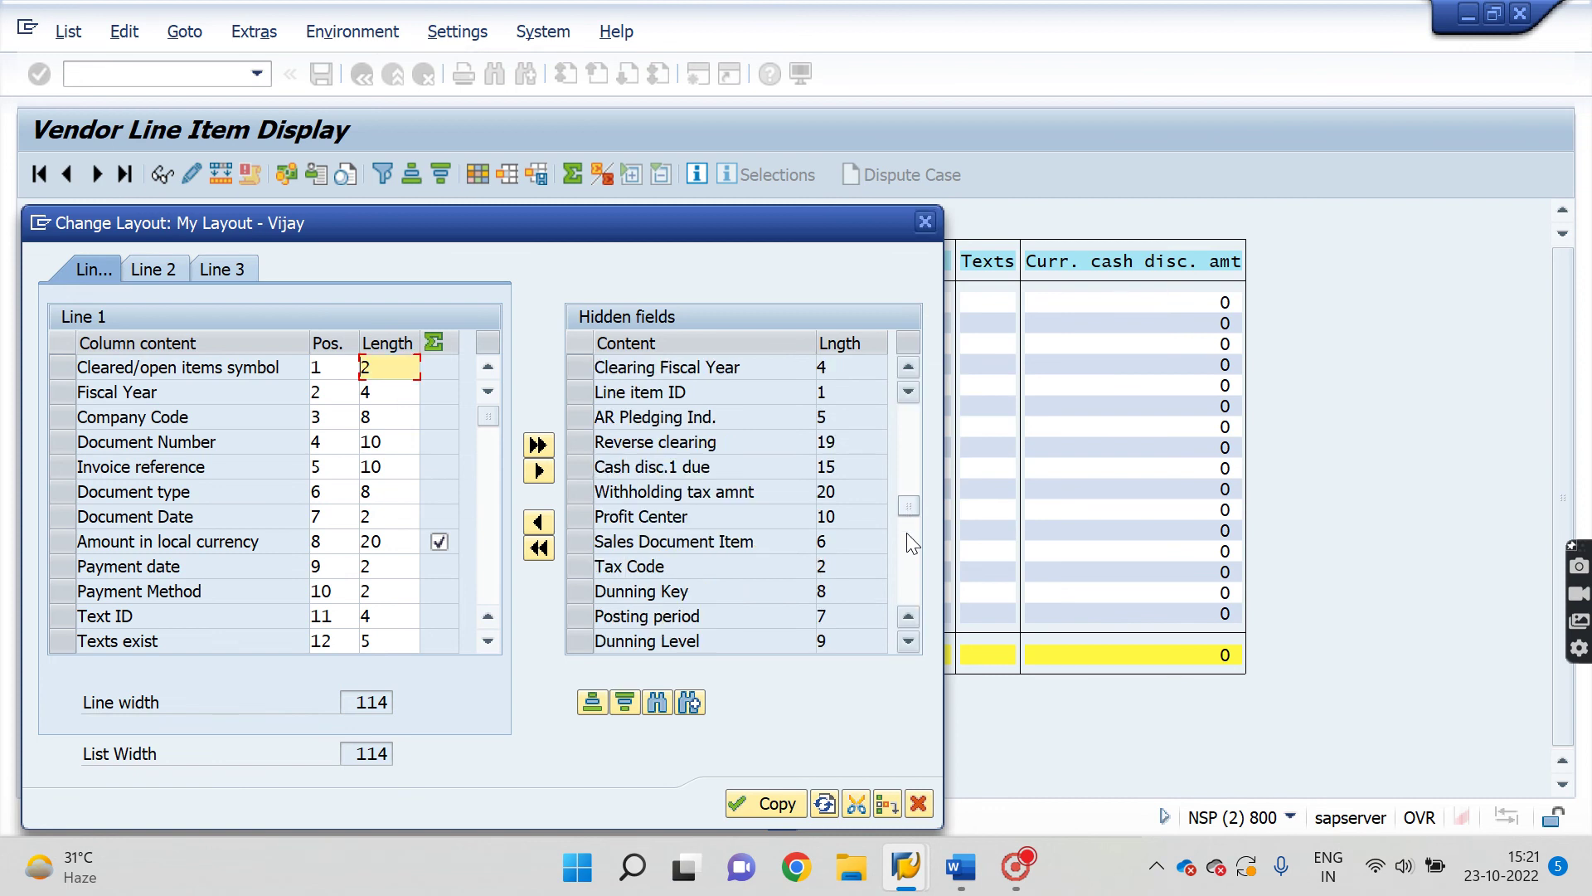
pyautogui.scroll(-3, 907, 510)
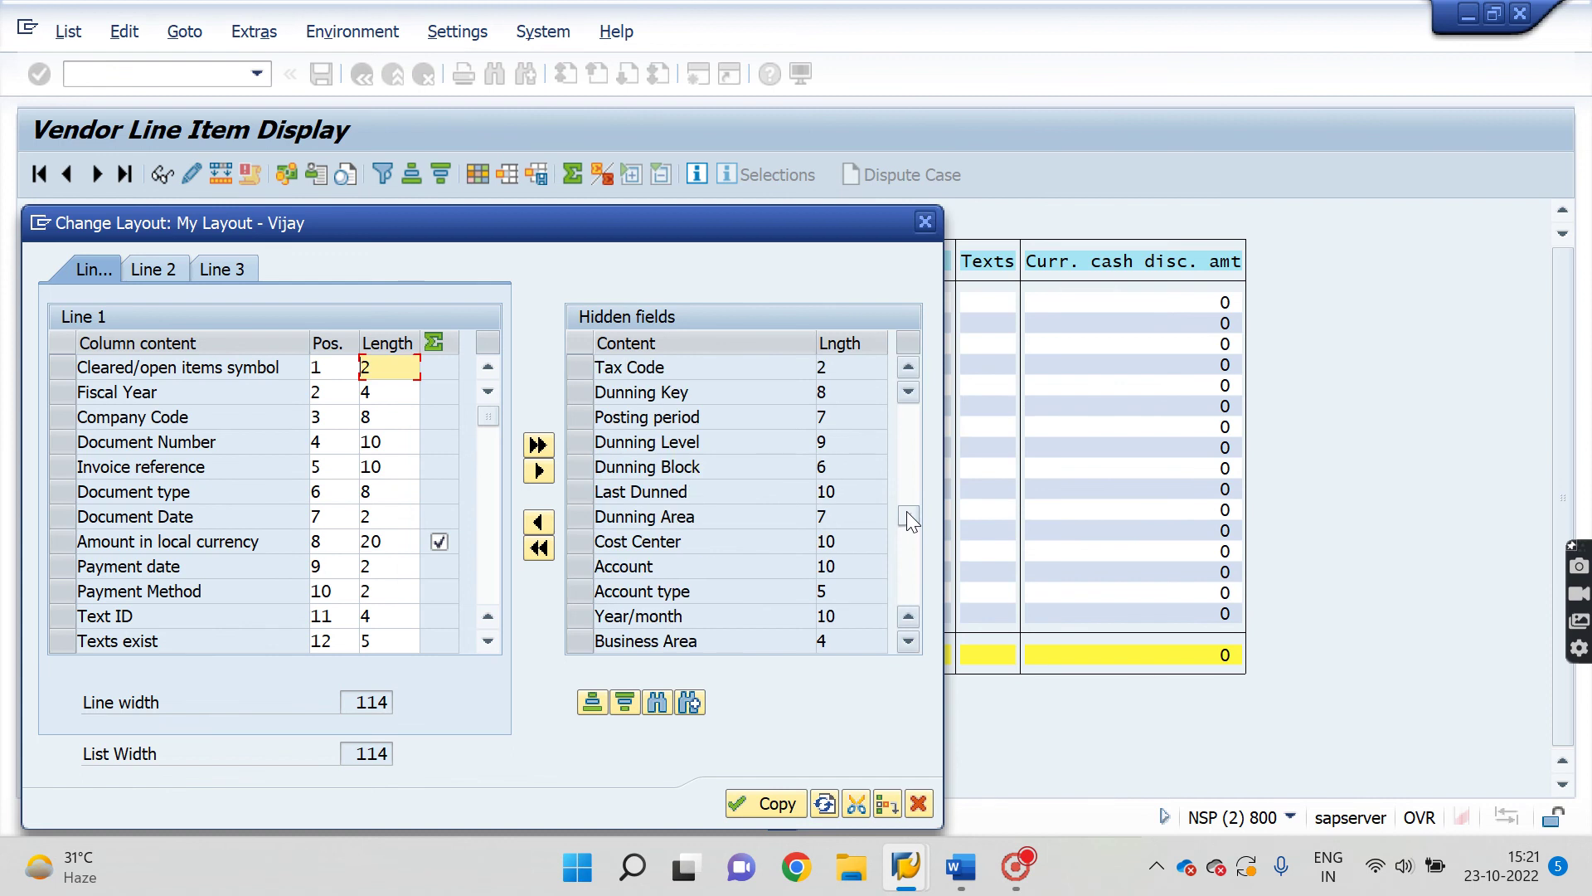
pyautogui.click(908, 651)
pyautogui.click(907, 651)
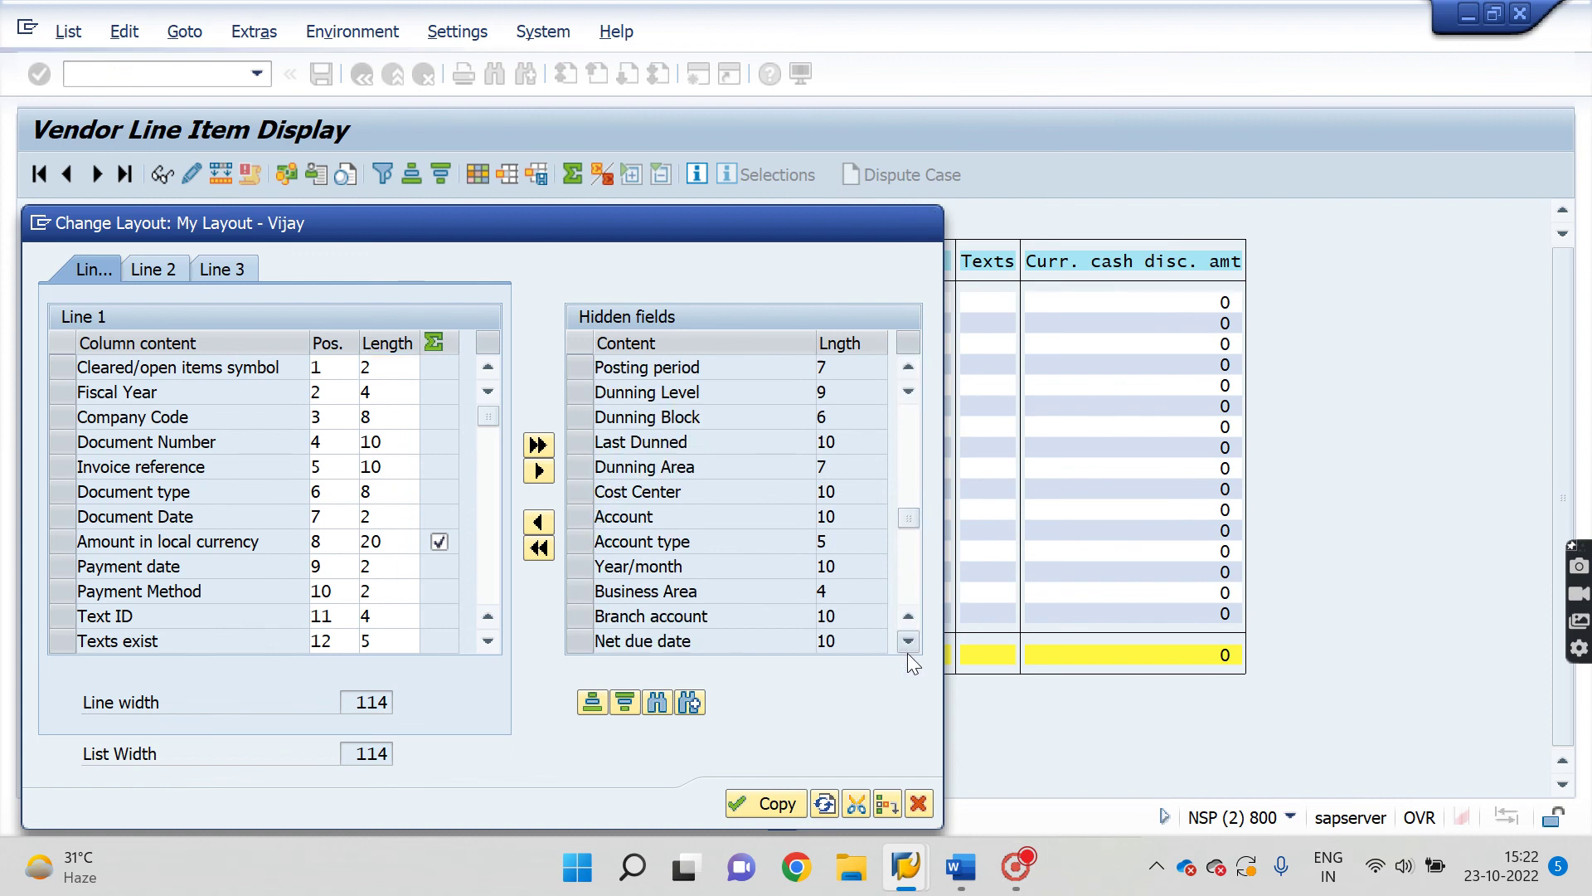
pyautogui.click(907, 651)
pyautogui.click(907, 652)
pyautogui.click(908, 652)
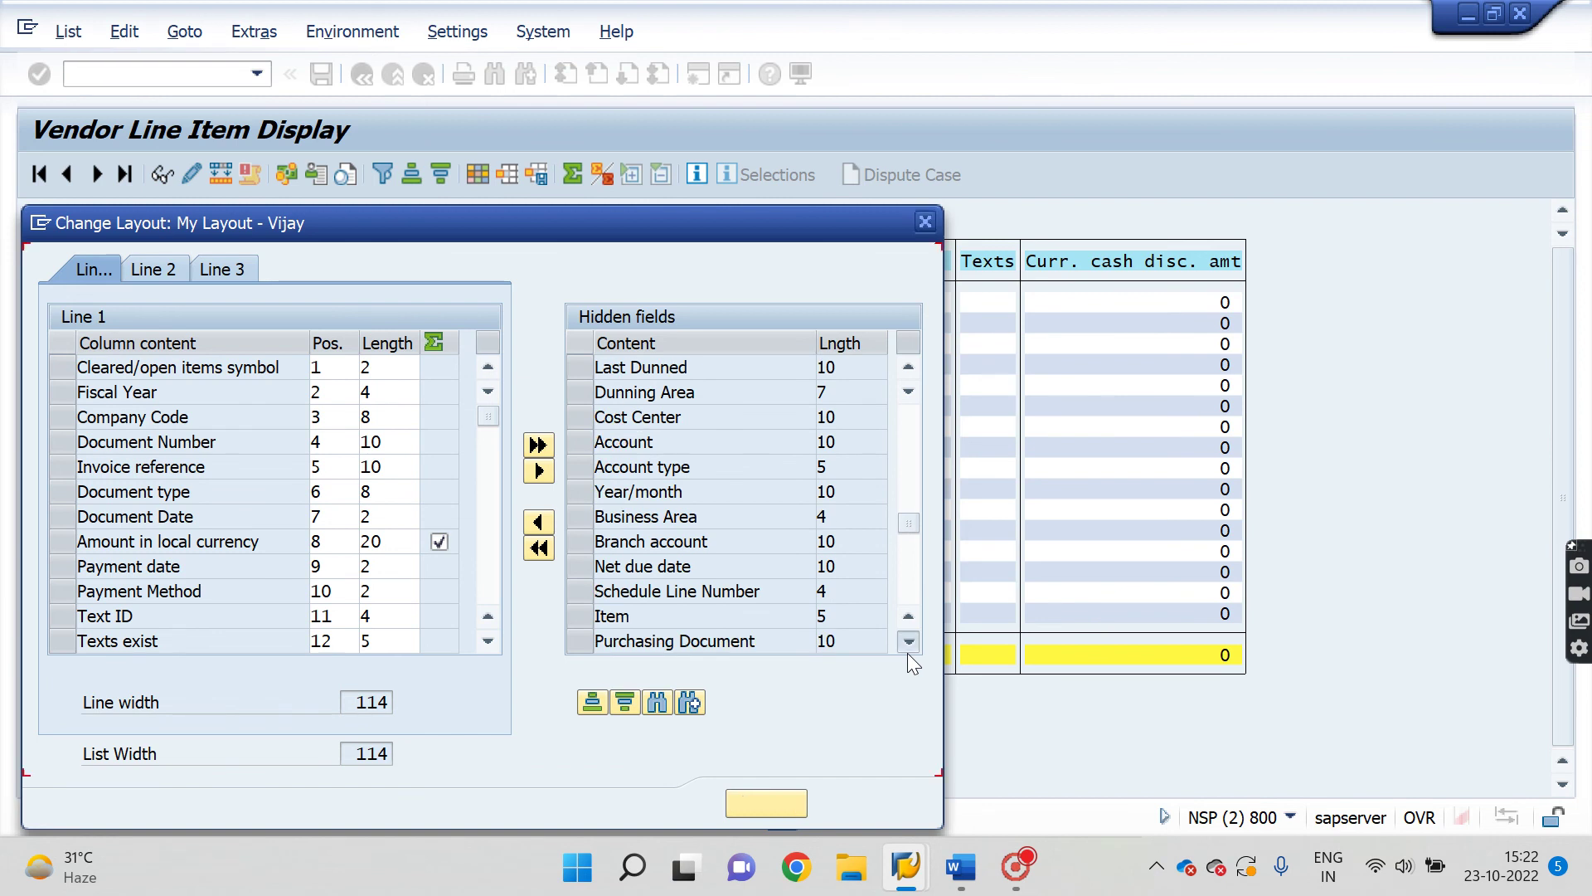
pyautogui.click(907, 652)
pyautogui.click(907, 654)
pyautogui.click(907, 653)
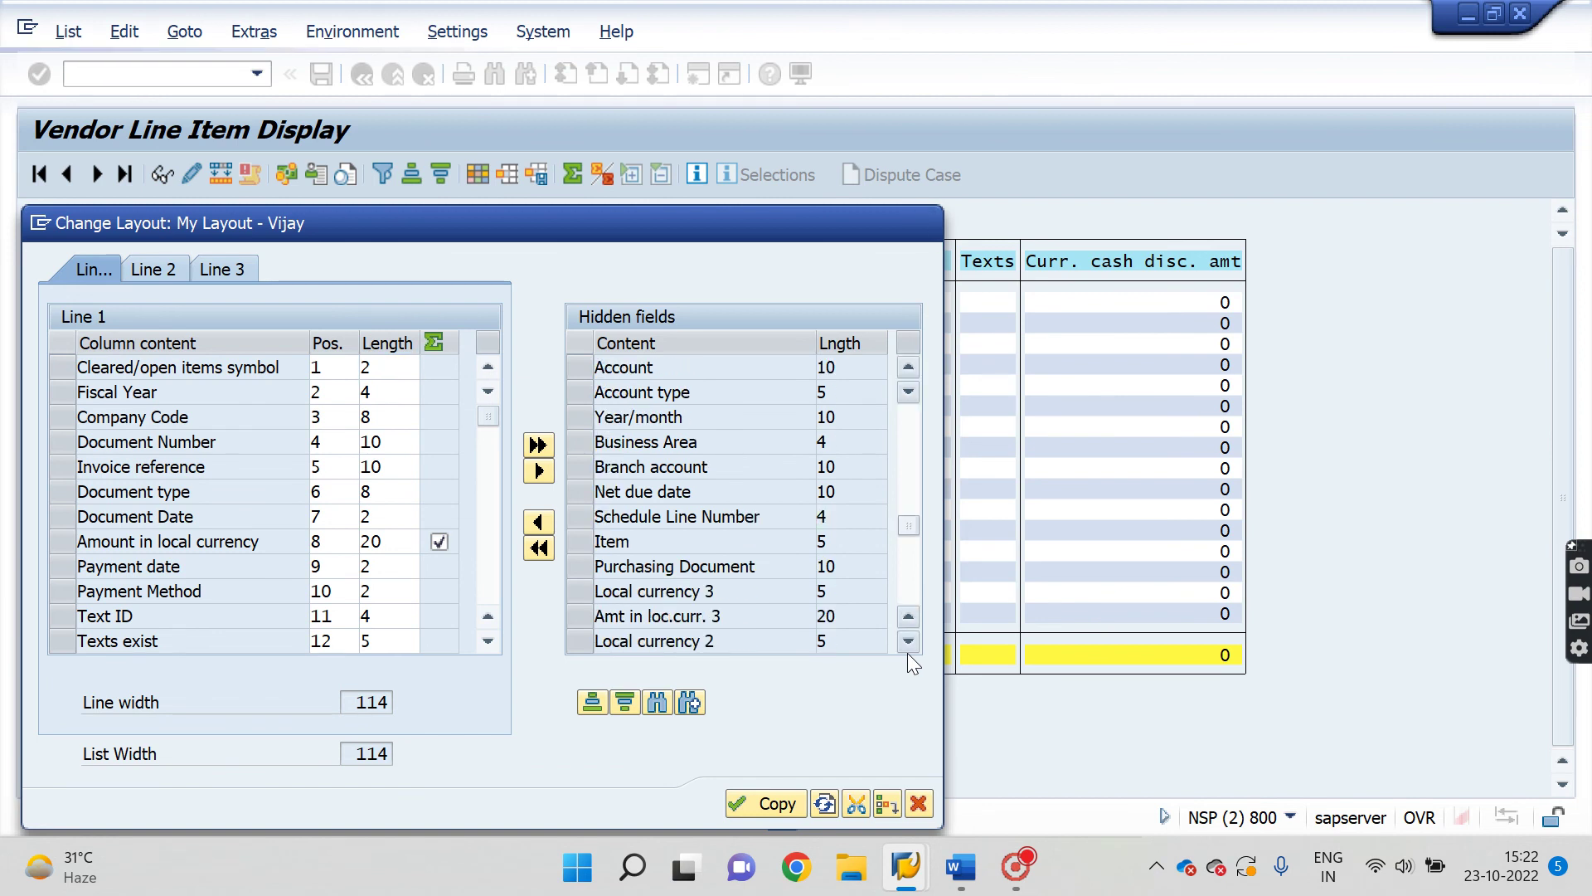
pyautogui.click(907, 653)
pyautogui.click(908, 653)
pyautogui.click(907, 653)
pyautogui.click(907, 653)
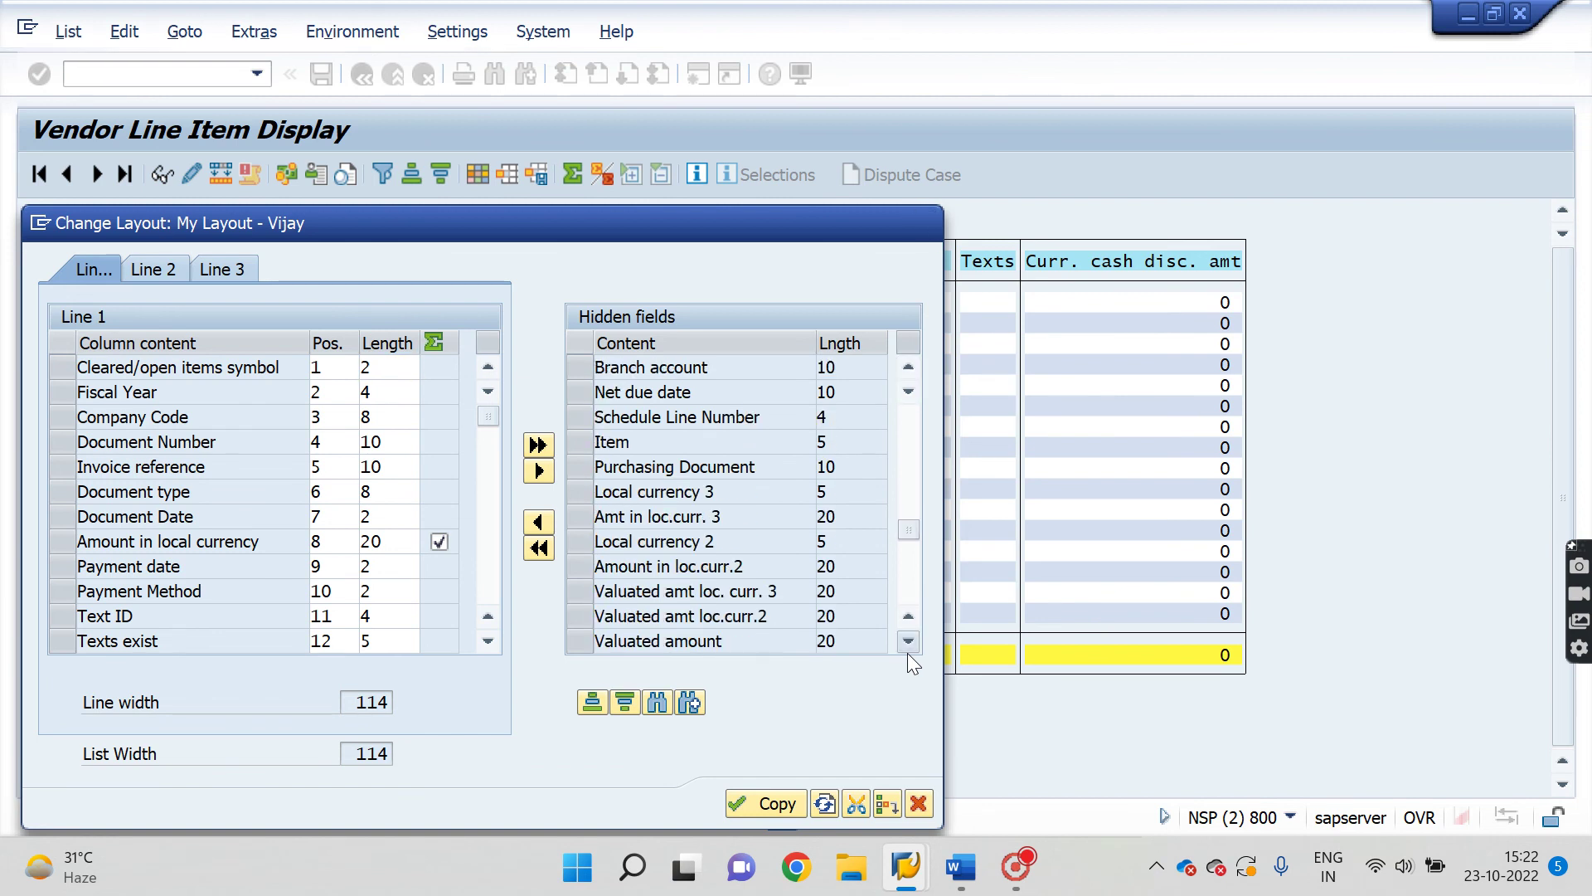
pyautogui.click(907, 654)
pyautogui.moveTo(907, 530); pyautogui.dragTo(908, 547)
pyautogui.click(579, 444)
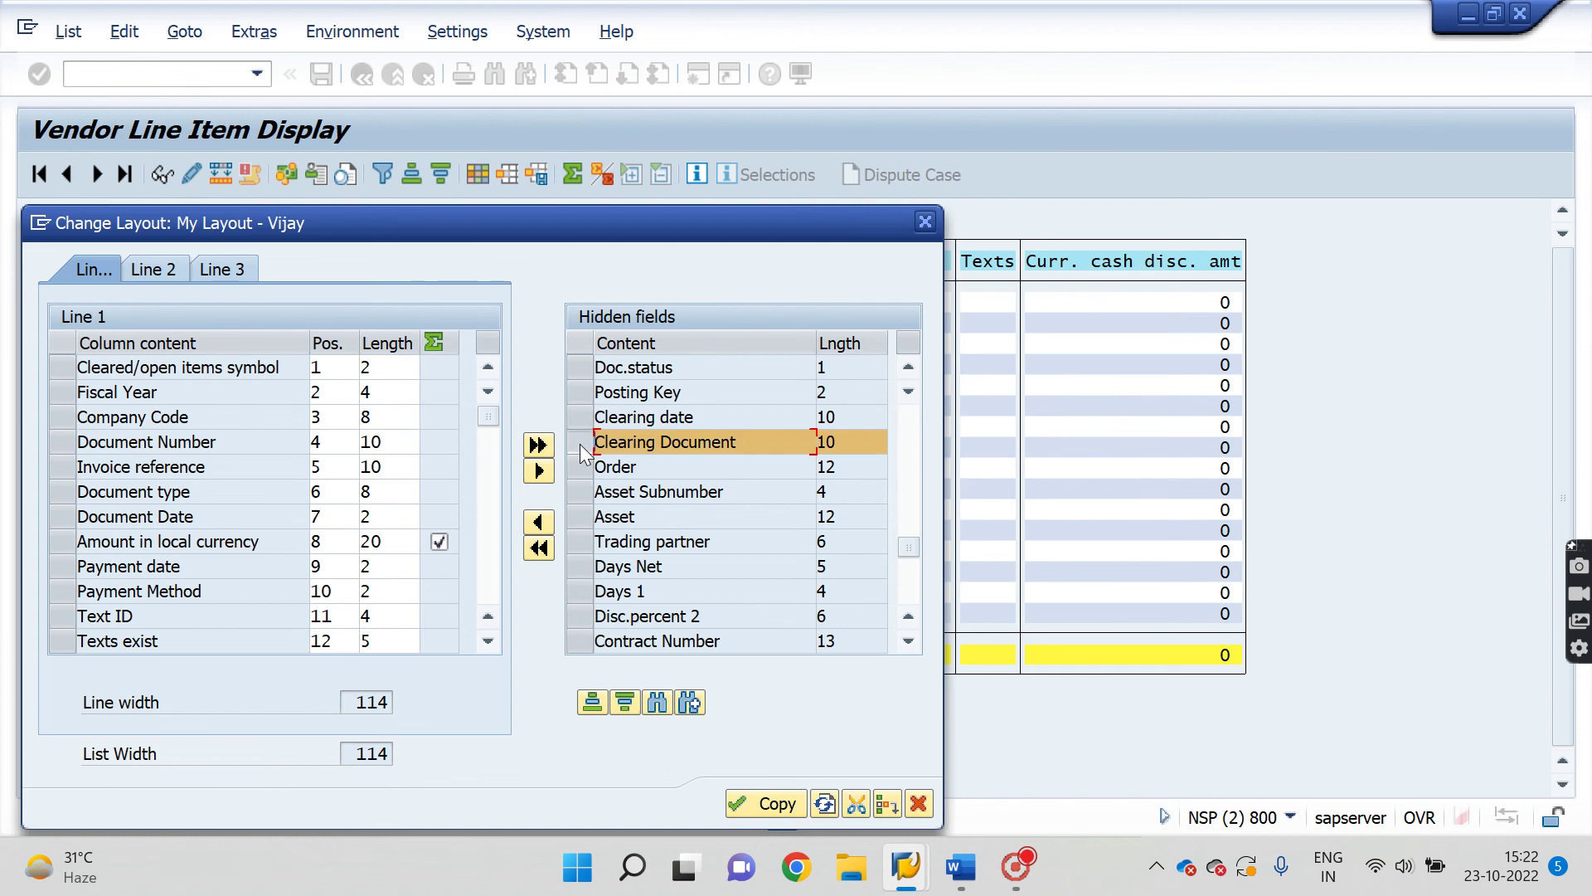
pyautogui.click(538, 522)
pyautogui.click(757, 803)
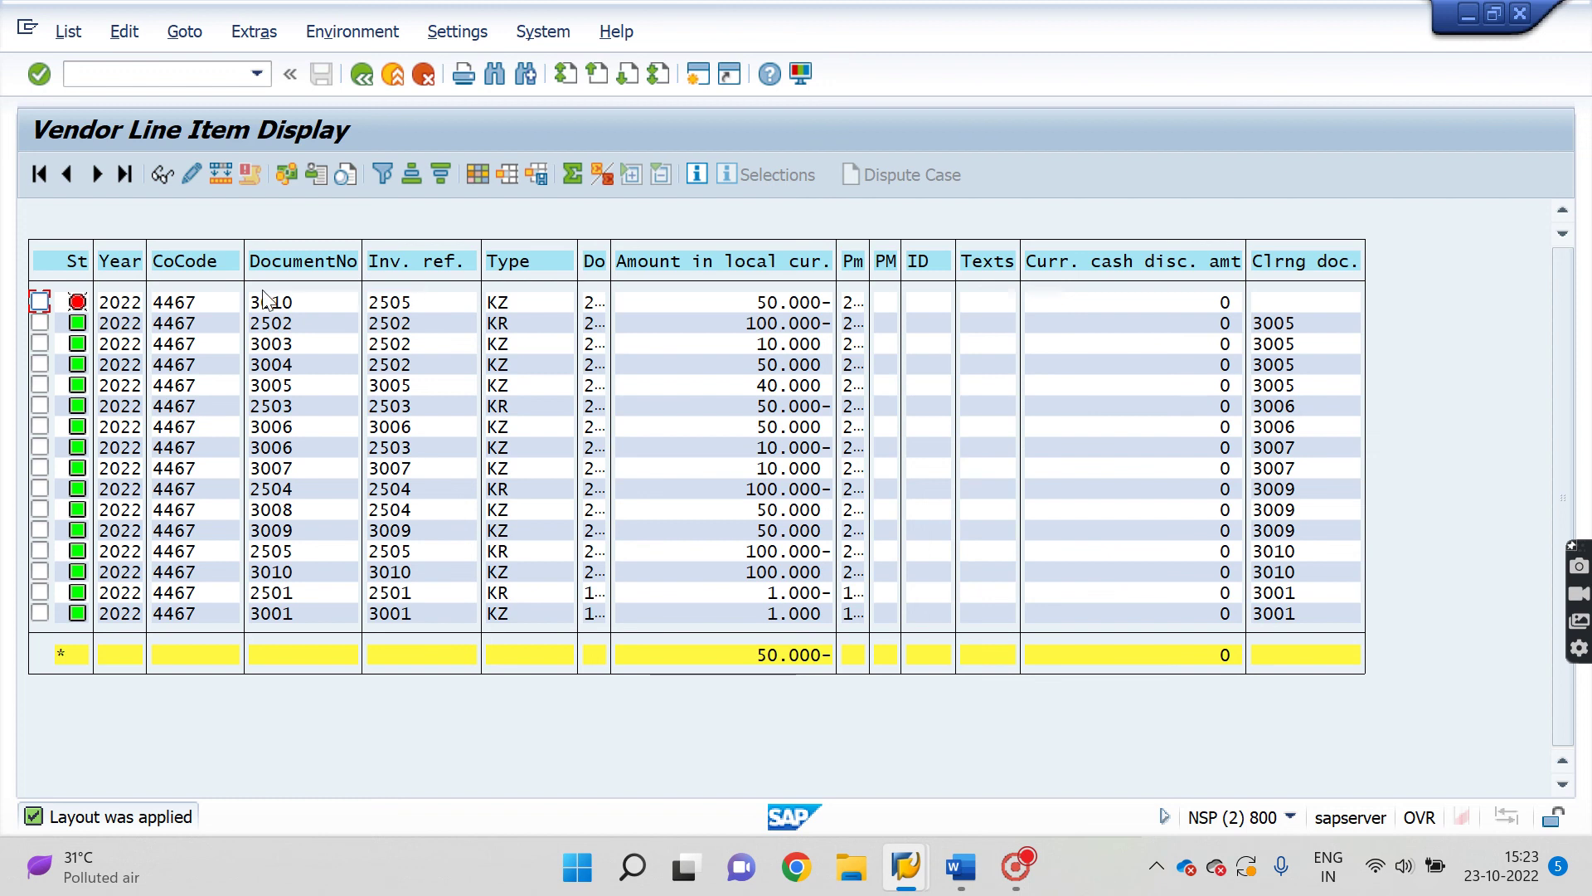
pyautogui.click(39, 302)
pyautogui.click(275, 309)
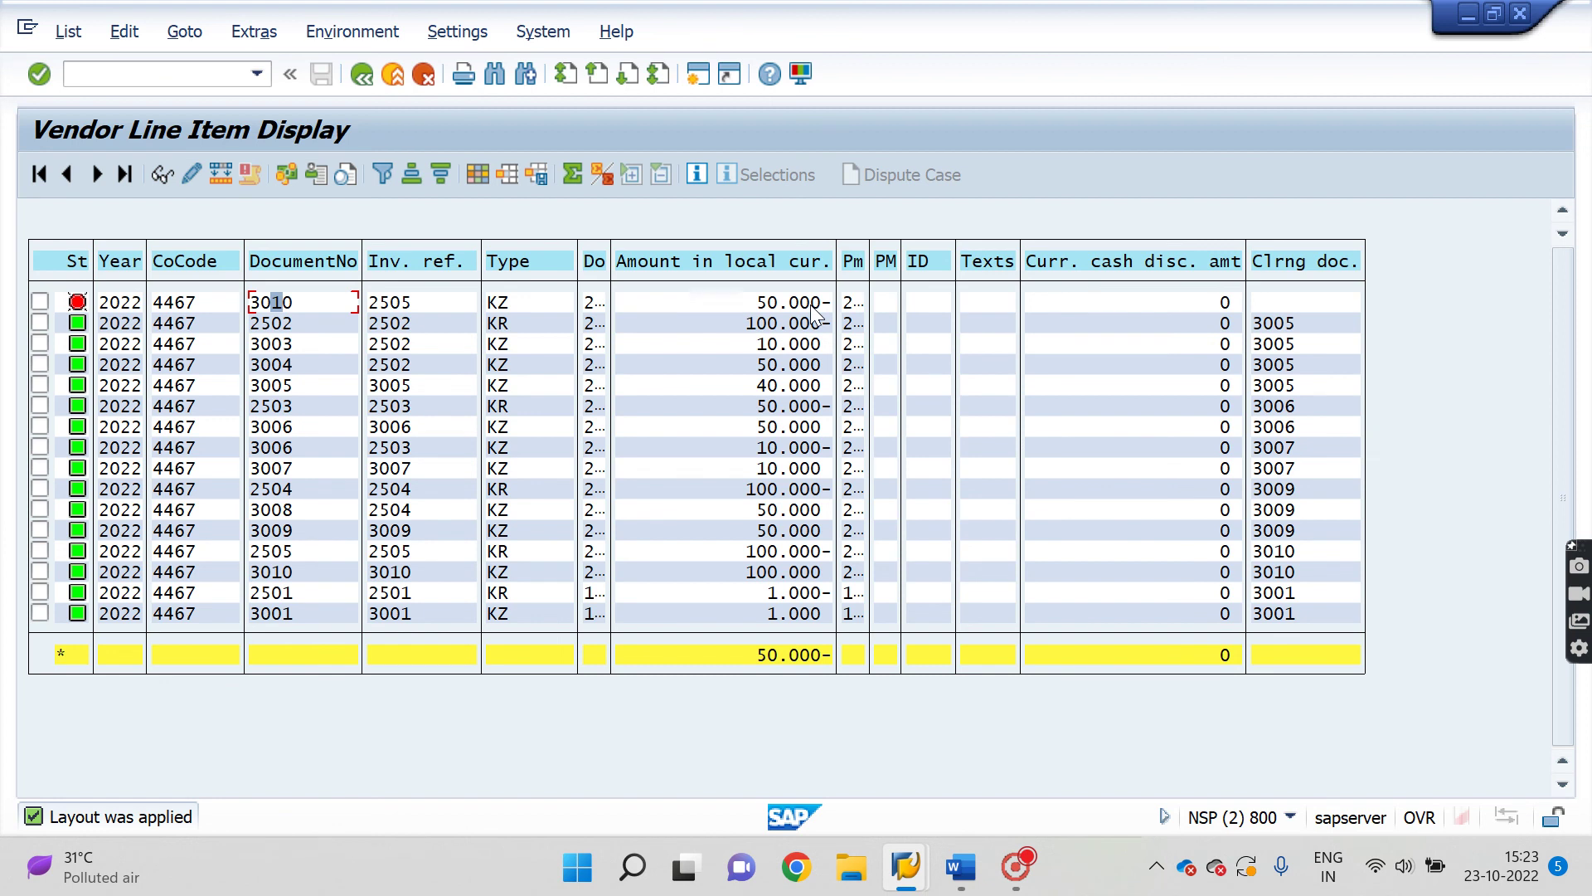
# In the outgoing payment session, set the document date to 23.10.2022, pick the bank G/L account and set the amount to 50000
pyautogui.moveTo(907, 867)
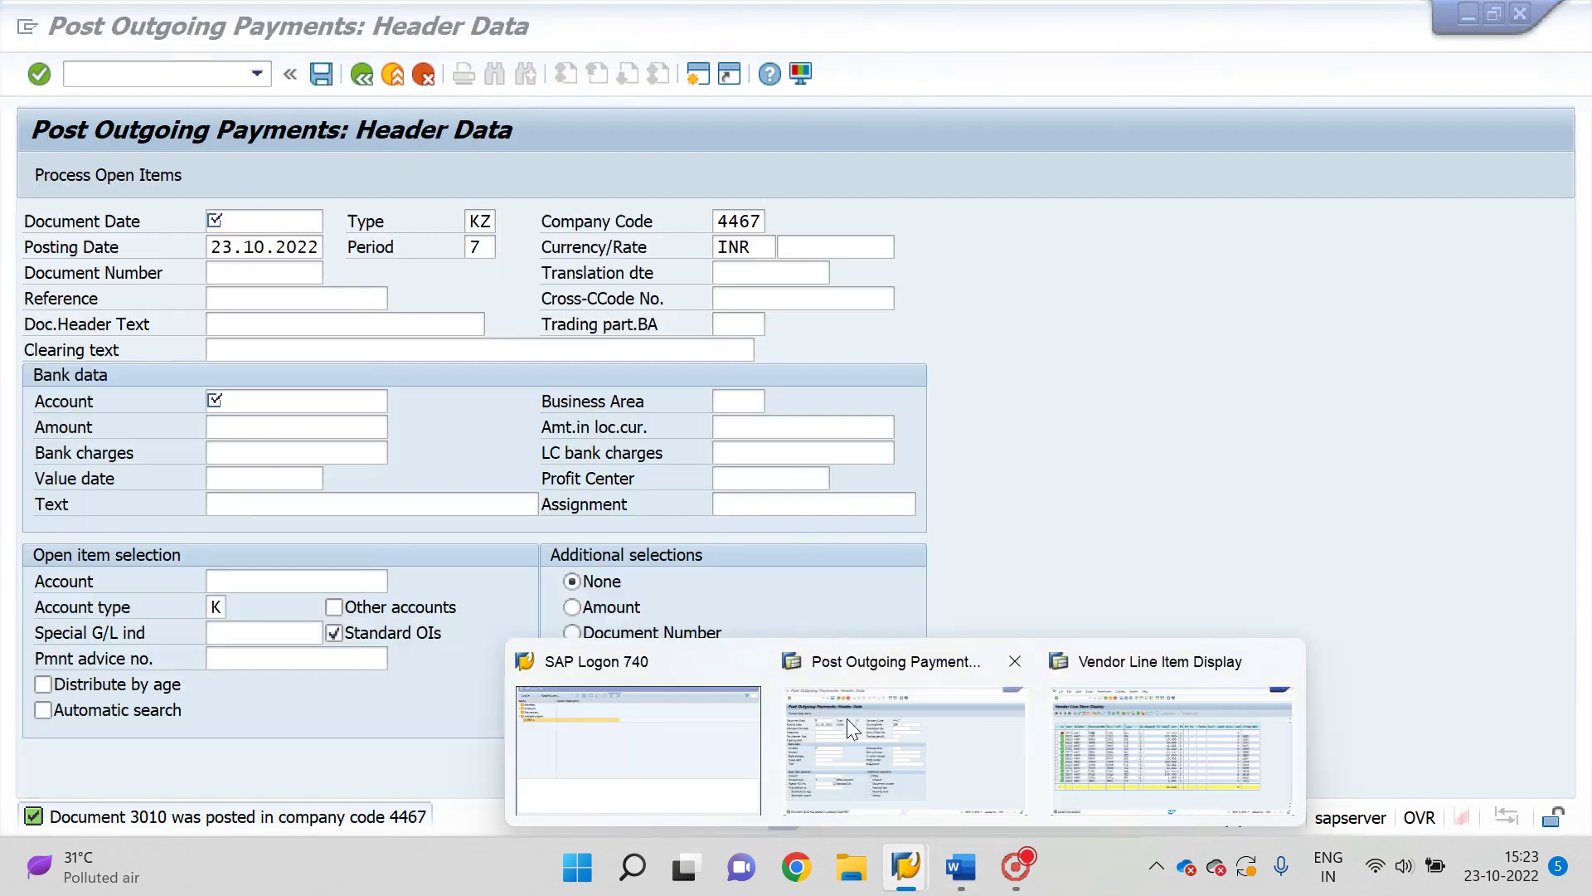
pyautogui.click(847, 718)
pyautogui.click(263, 221)
pyautogui.click(257, 247)
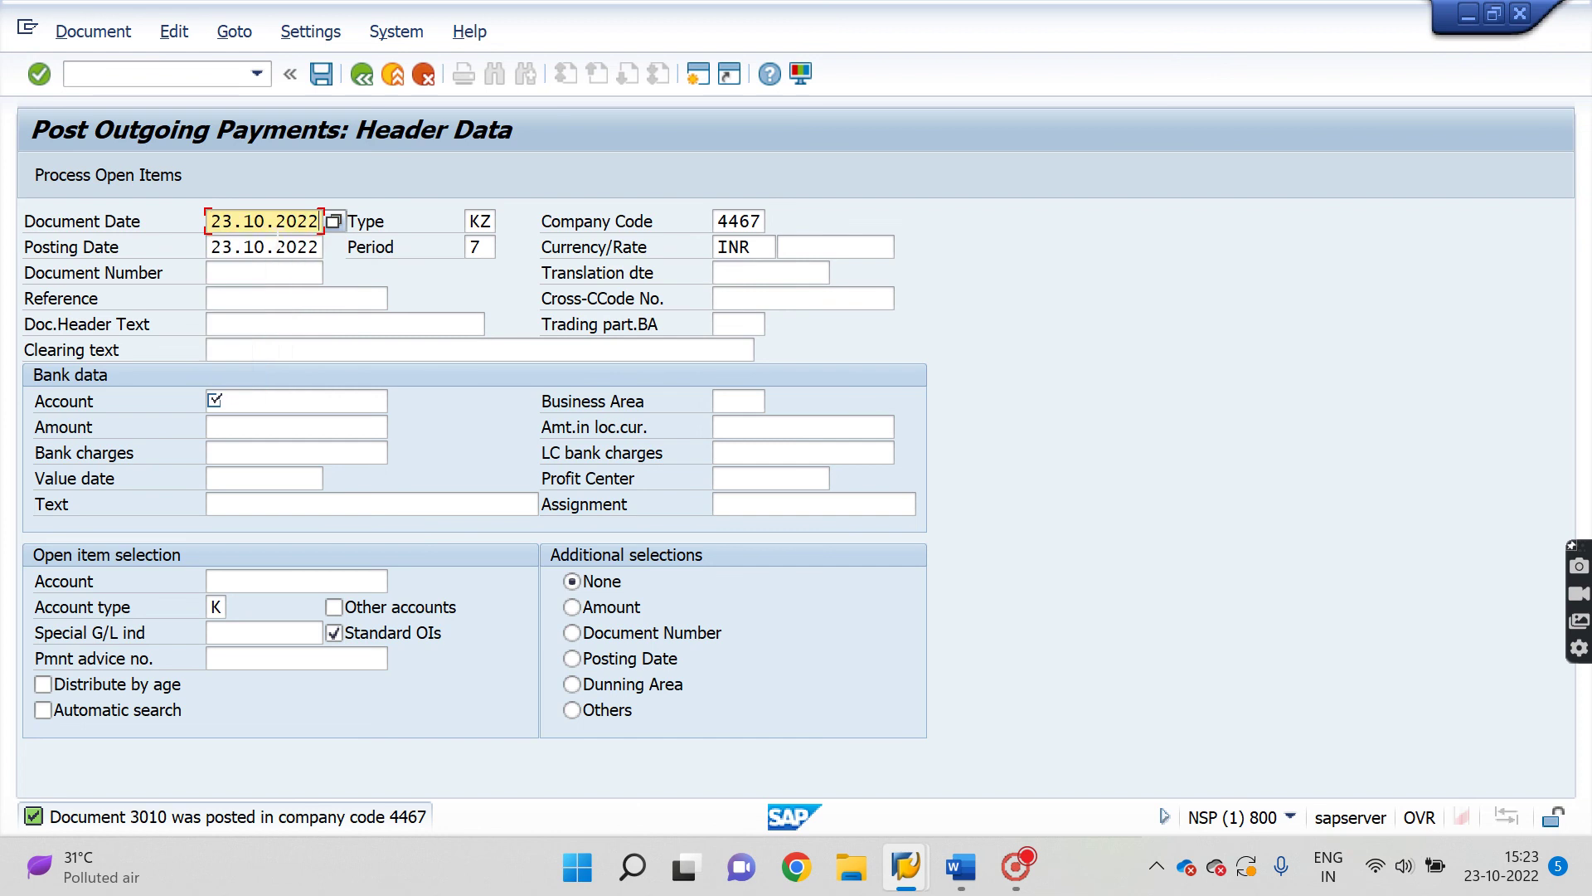
pyautogui.press('Down')
pyautogui.press('Down')
pyautogui.press('Down')
pyautogui.press('Down')
pyautogui.press('Down')
pyautogui.press('Down')
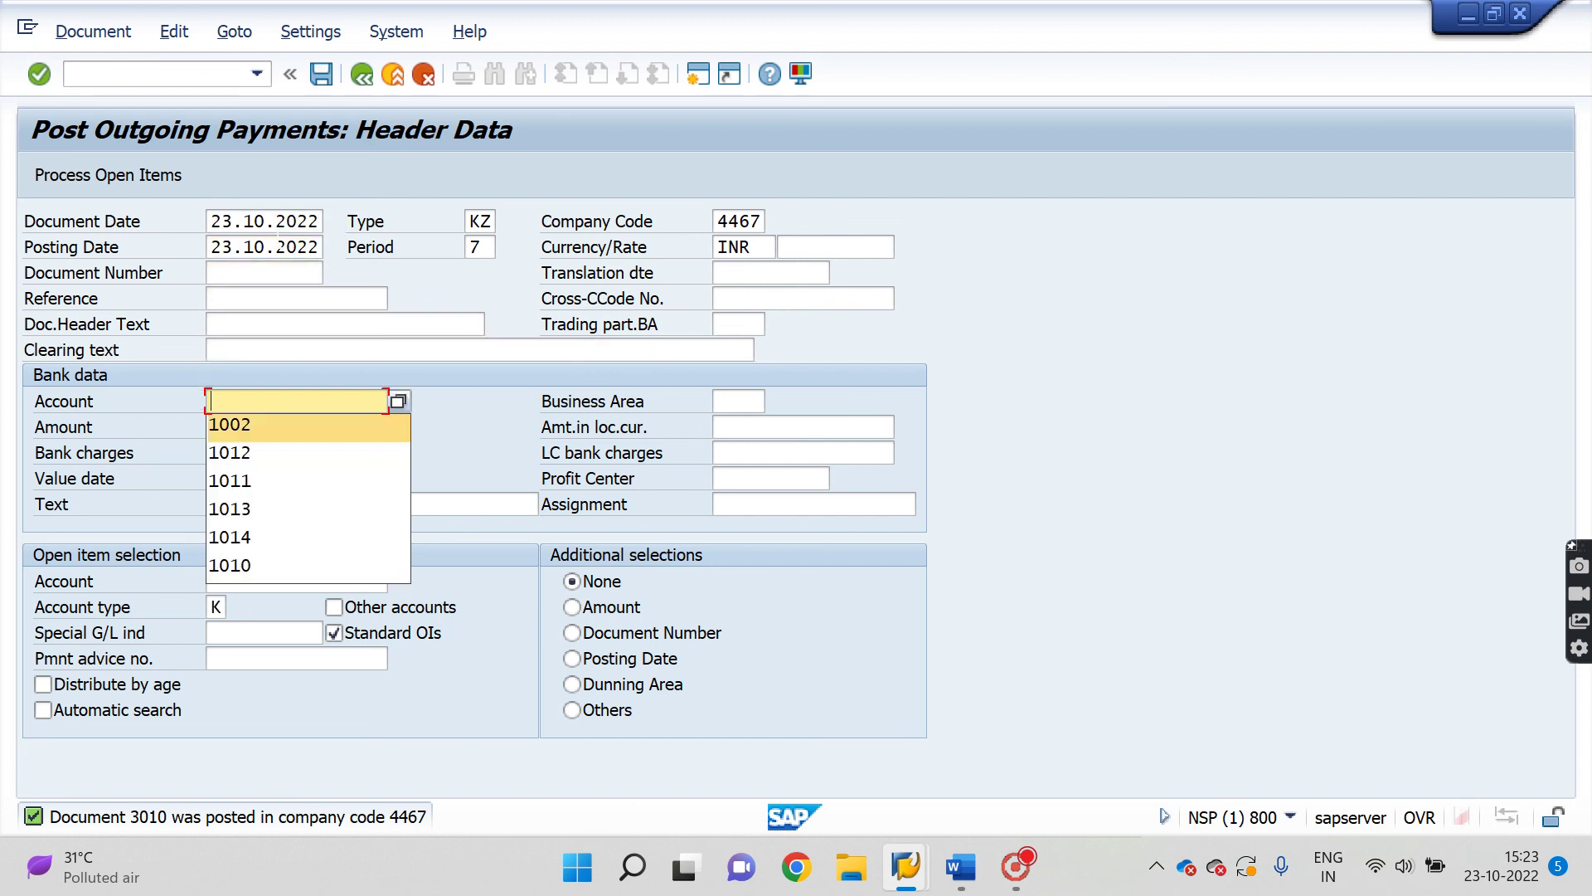
pyautogui.press('Return')
pyautogui.press('Down')
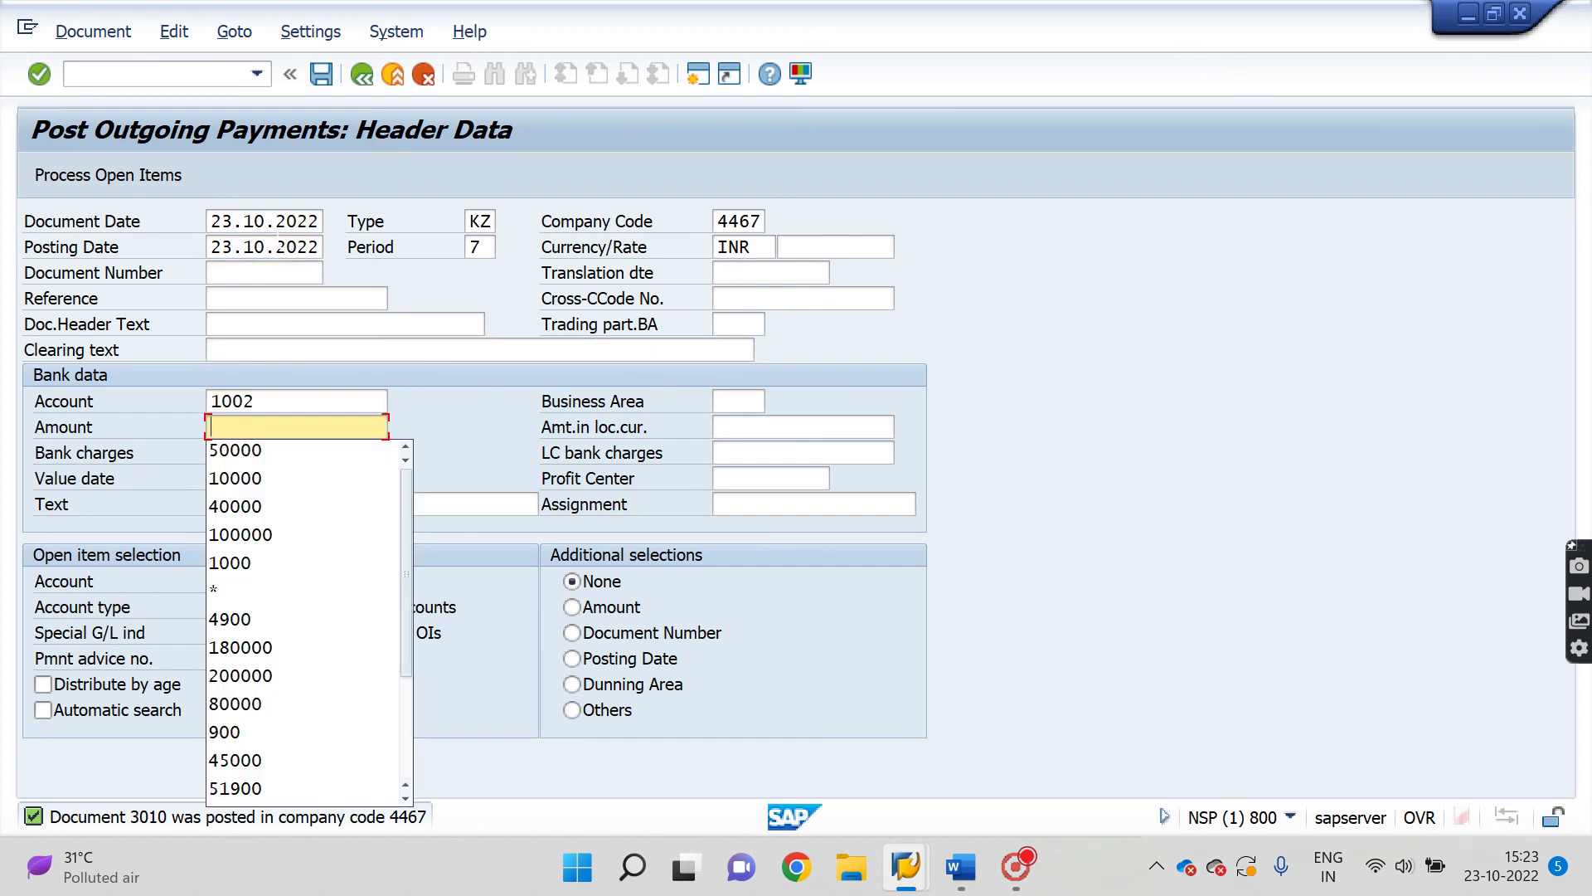
pyautogui.press('Down')
pyautogui.press('Return')
# Enter the WIPRO LTD vendor account for open item selection and process its open items
pyautogui.press('Down')
pyautogui.press('Down')
pyautogui.press('Down')
pyautogui.press('Down')
pyautogui.write('100615')
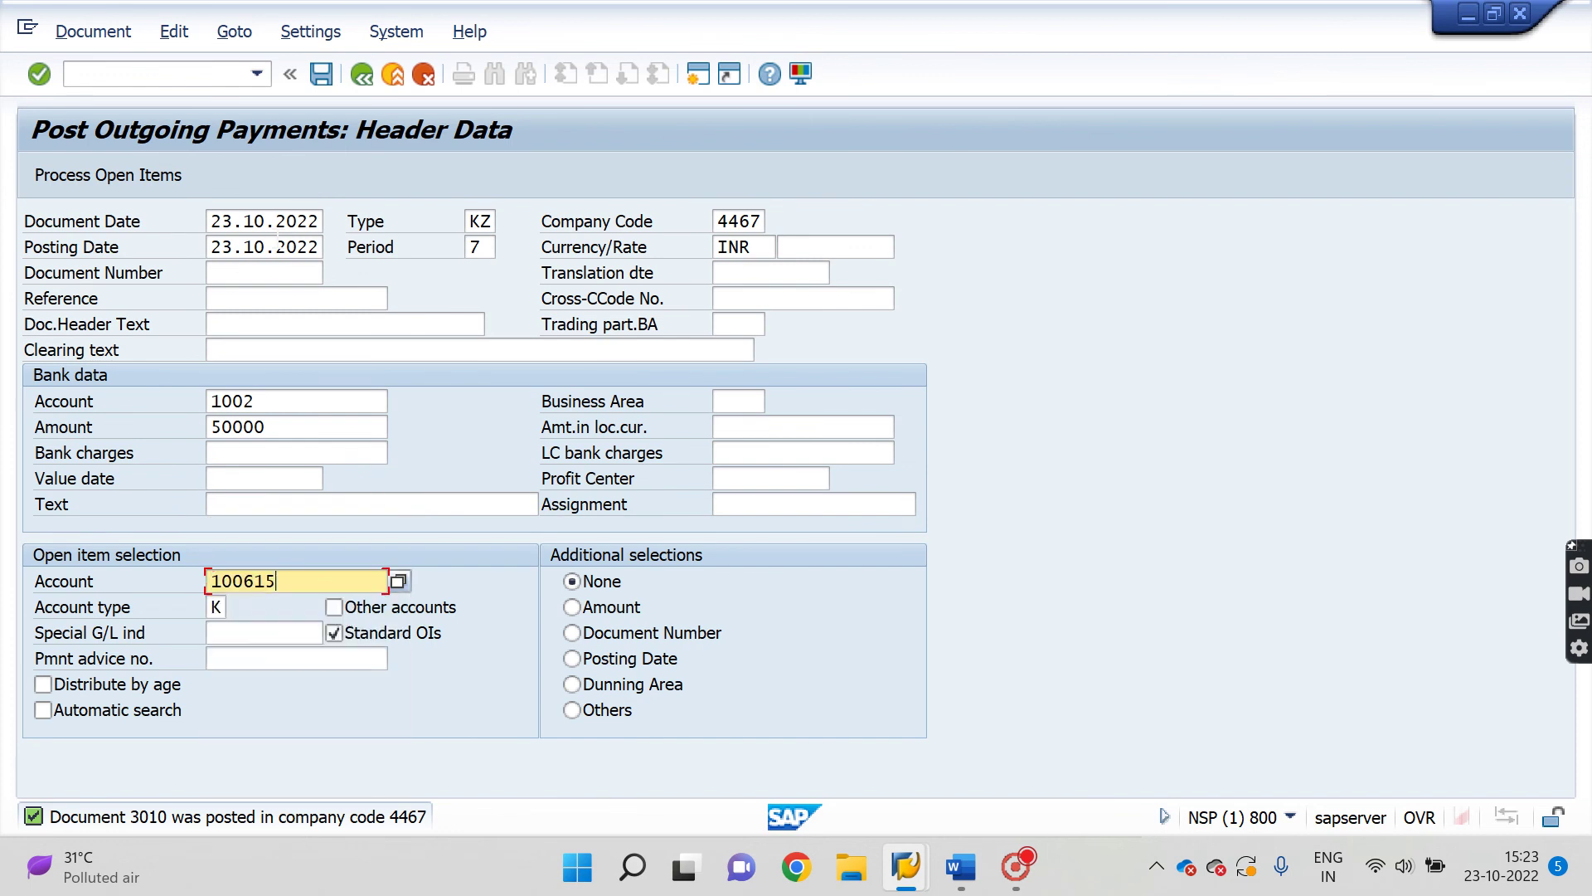
pyautogui.press('Down')
pyautogui.press('Return')
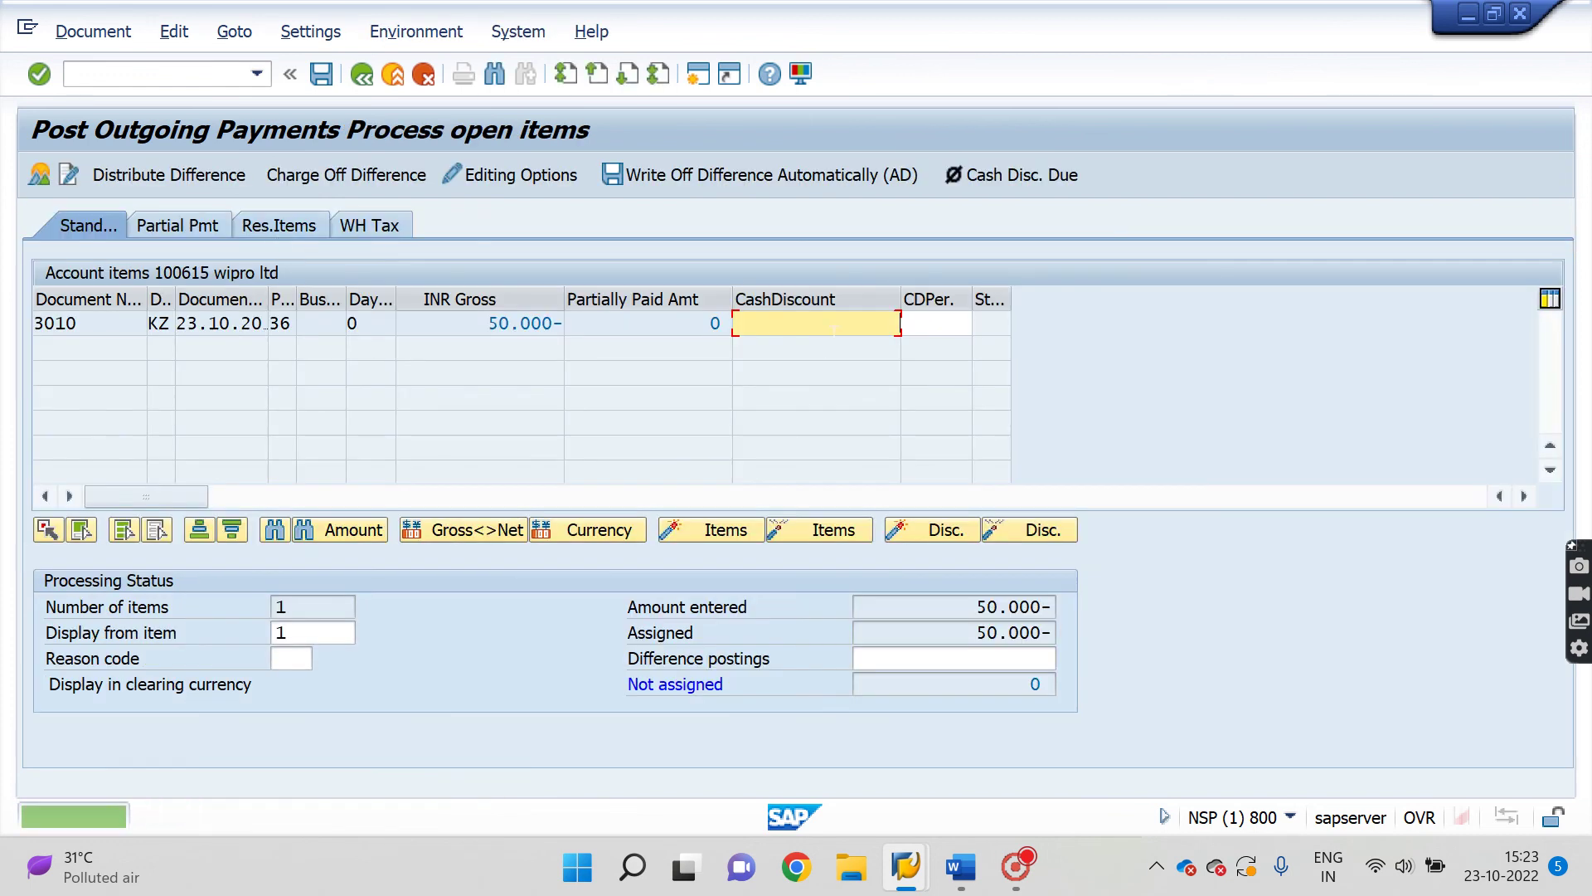
# Check the not assigned amount in the residual items view and post the payment
pyautogui.click(274, 226)
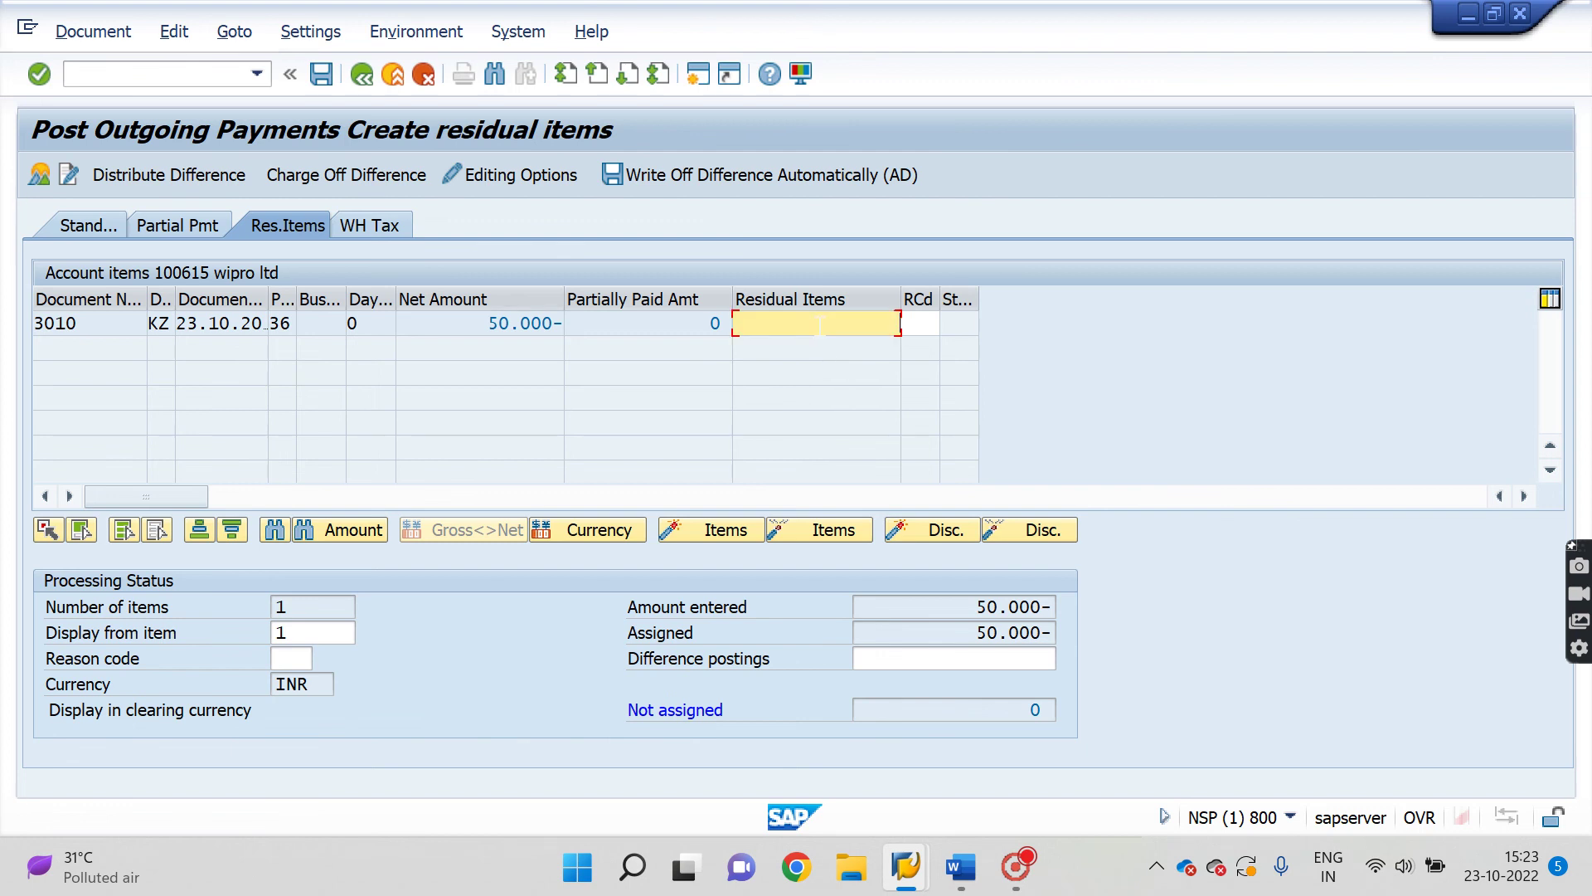
pyautogui.click(1010, 710)
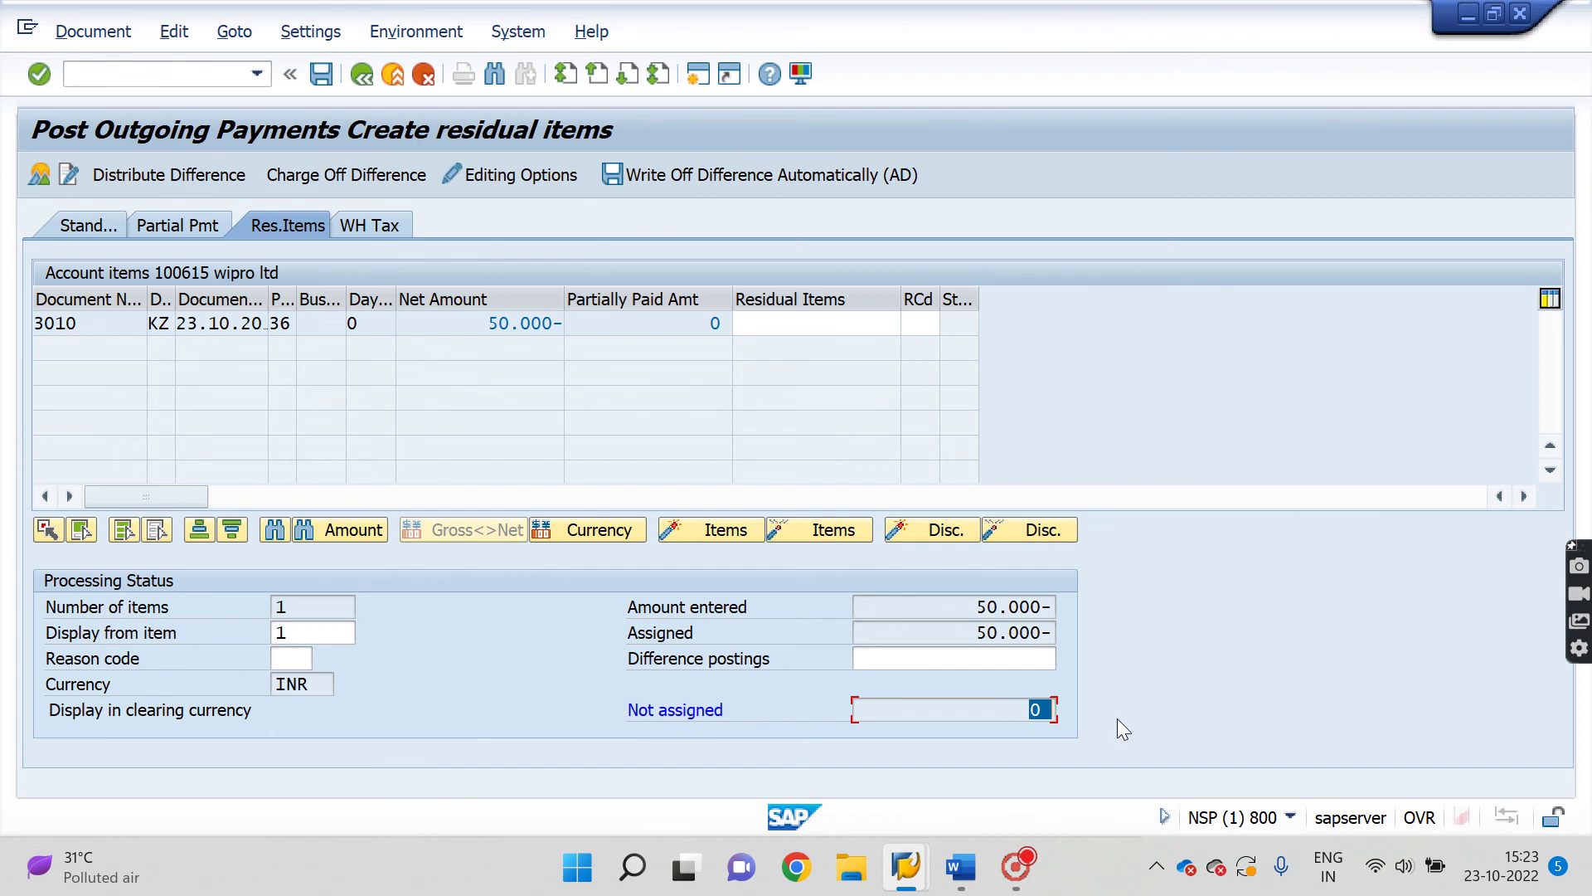
pyautogui.click(322, 74)
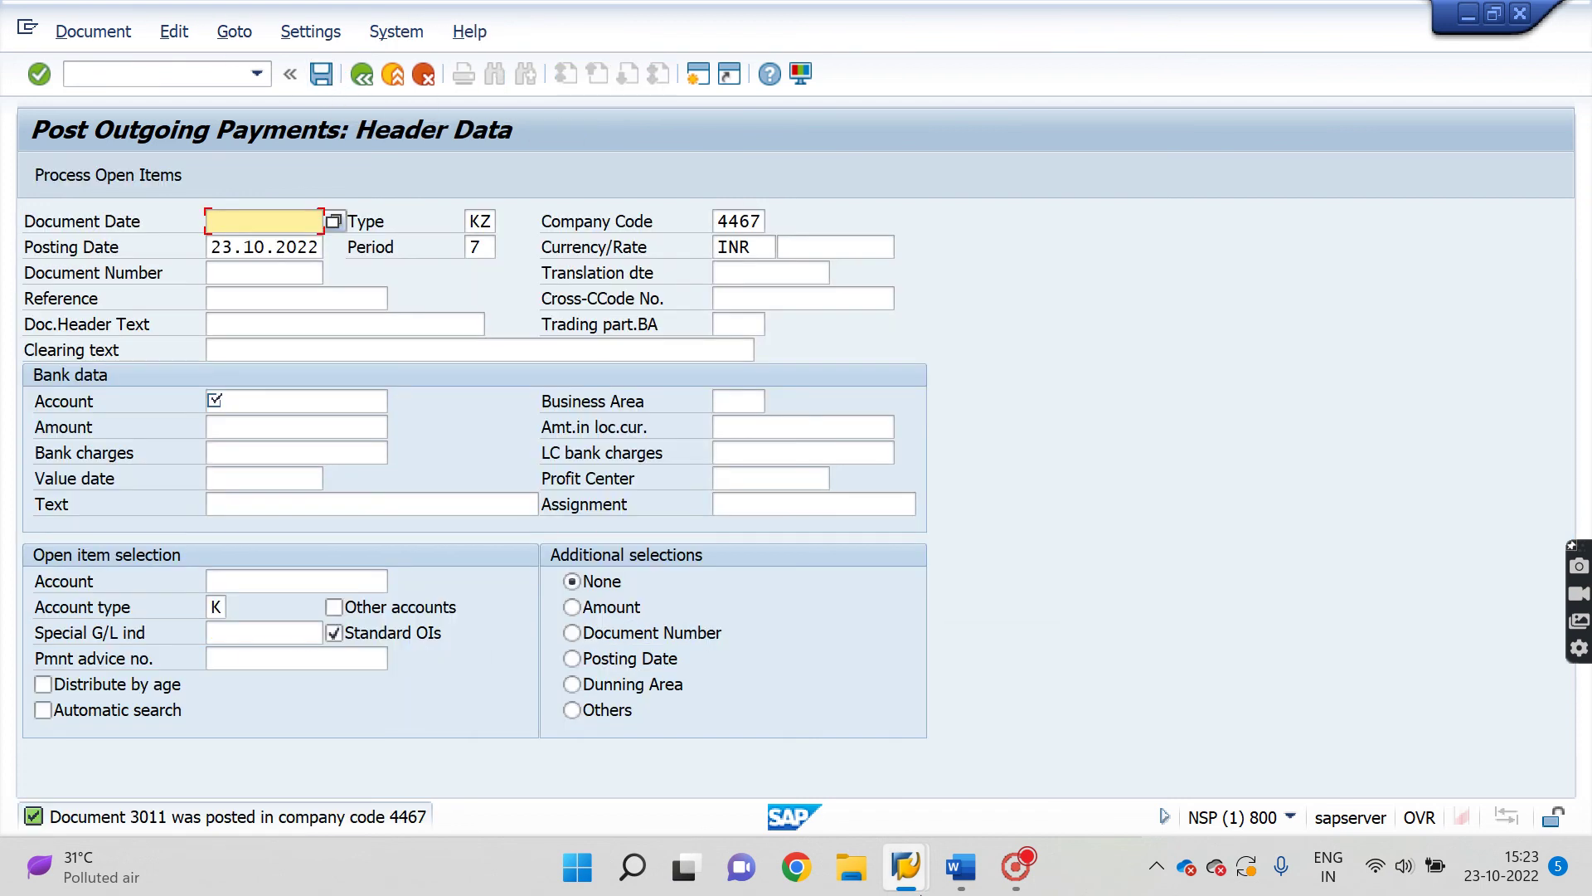
# Switch to the vendor line item session and refresh the WIPRO LTD item list
pyautogui.moveTo(920, 891)
pyautogui.click(1071, 789)
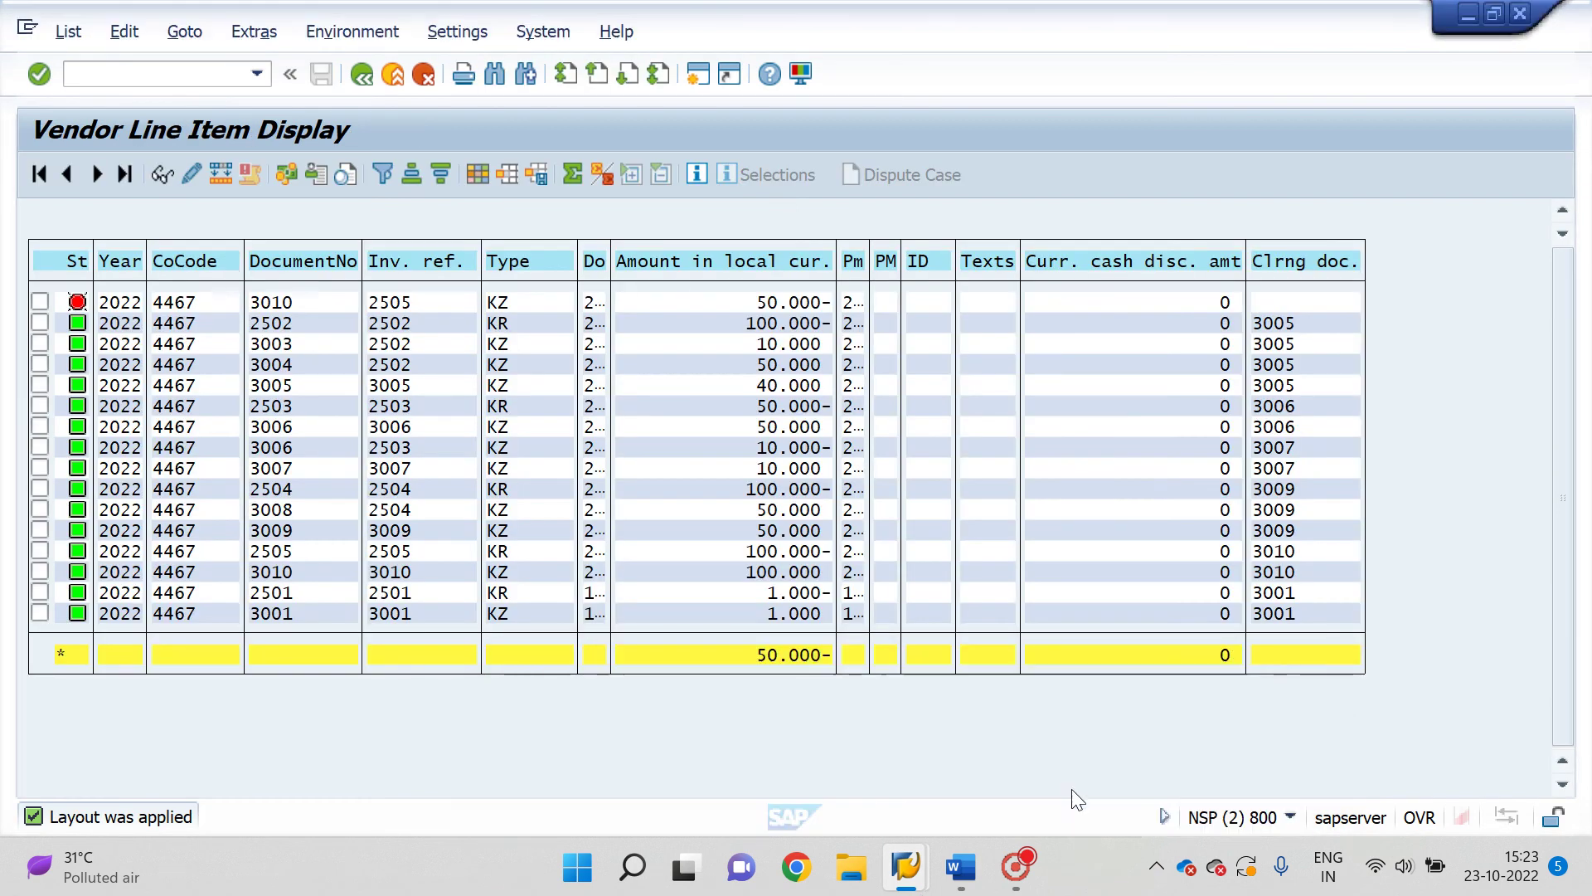
pyautogui.click(276, 302)
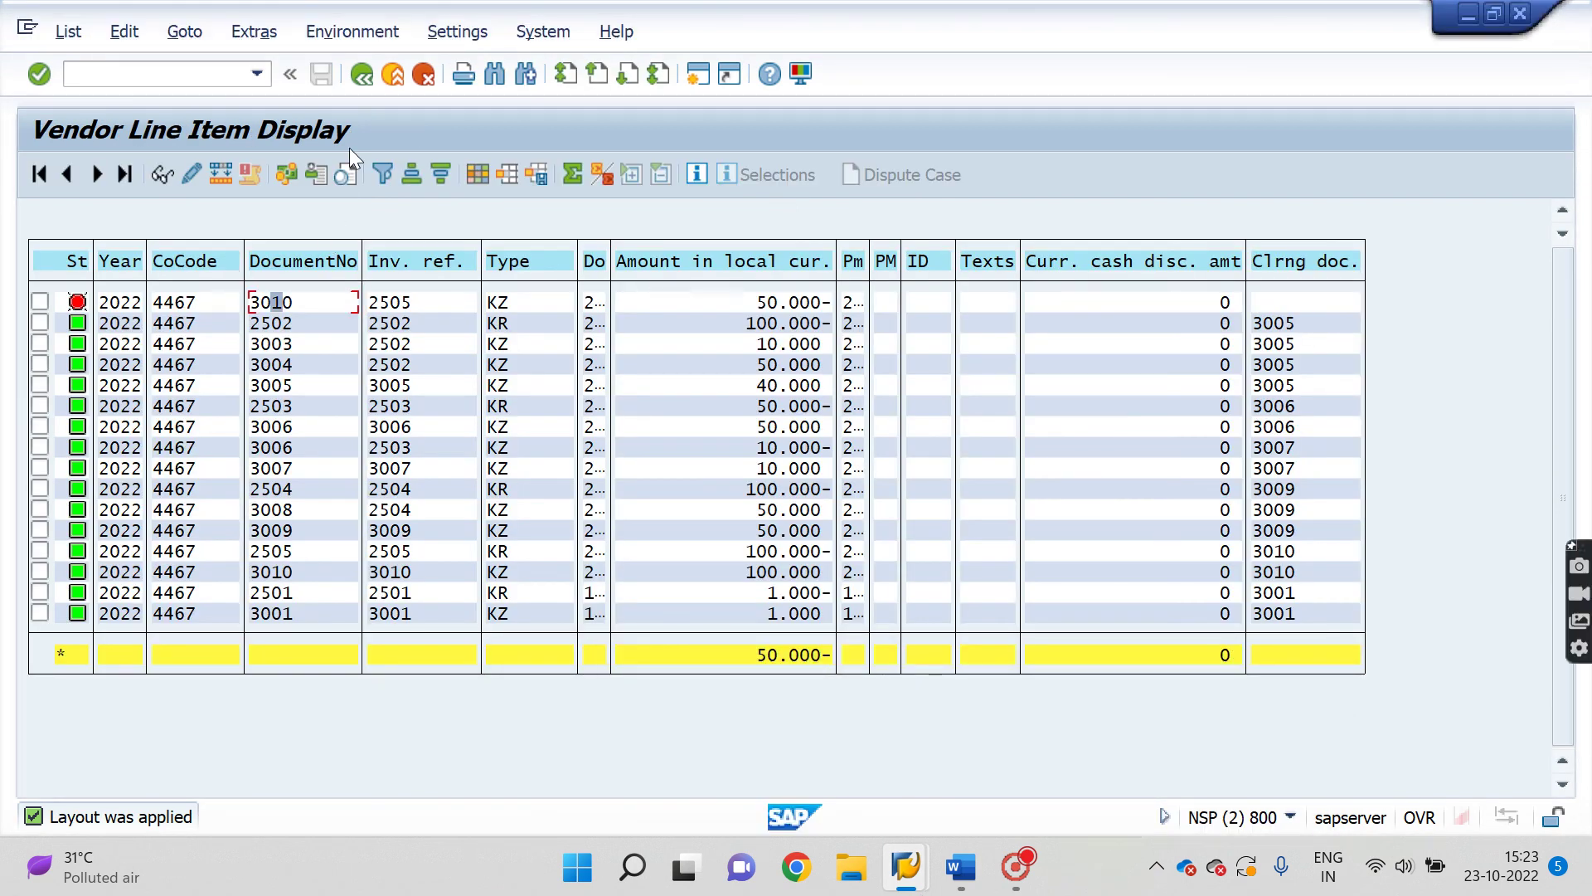
pyautogui.click(92, 32)
pyautogui.click(88, 98)
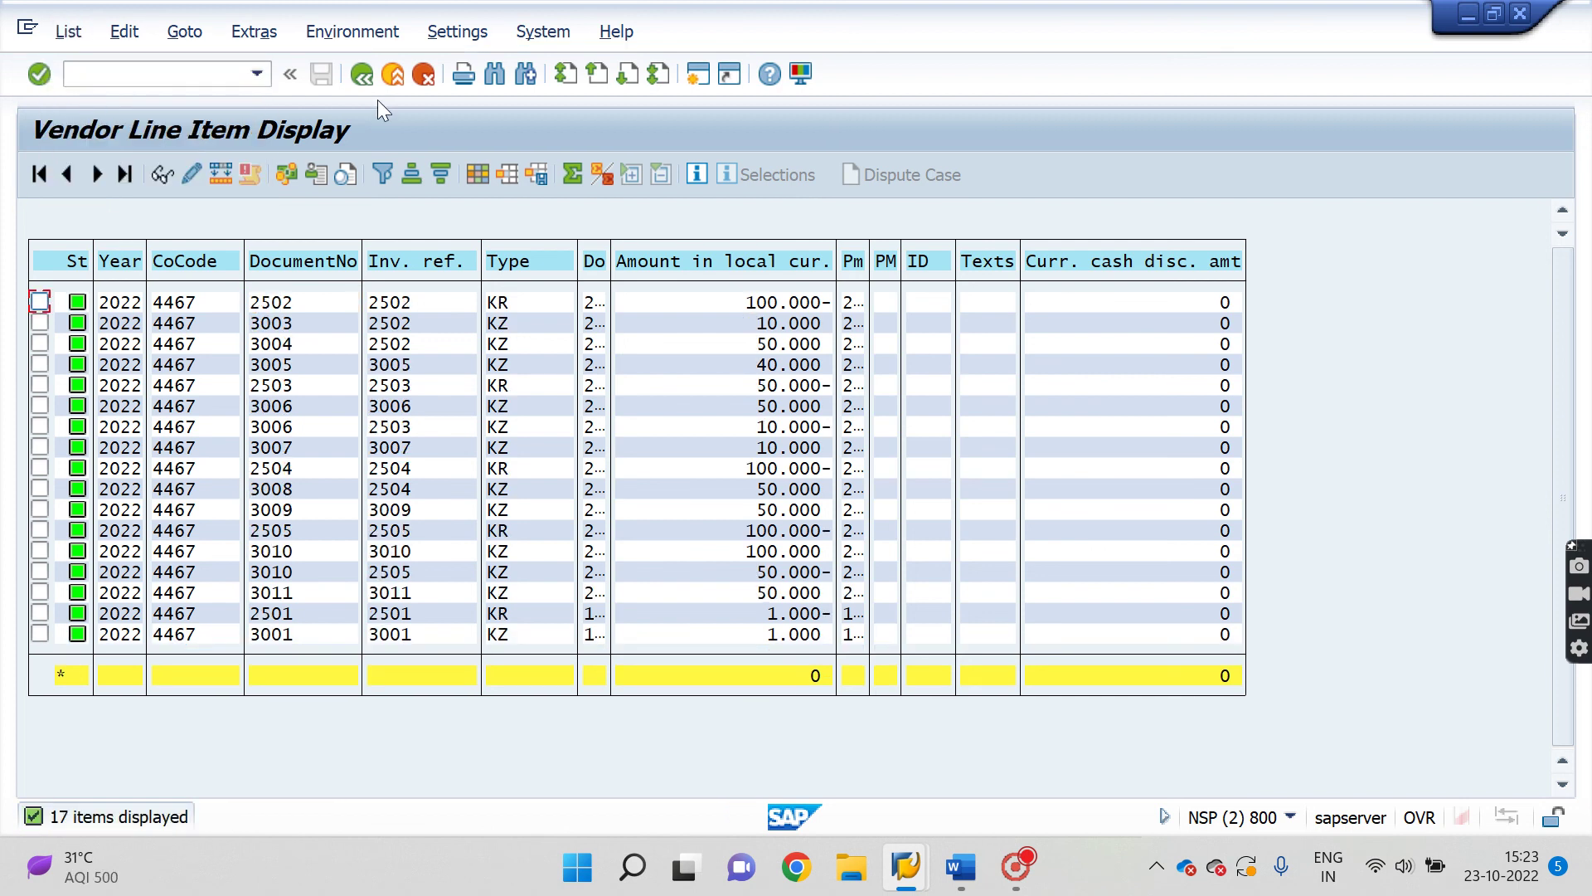
# Add the hidden Clearing Document field to the refreshed line item list layout
pyautogui.click(478, 172)
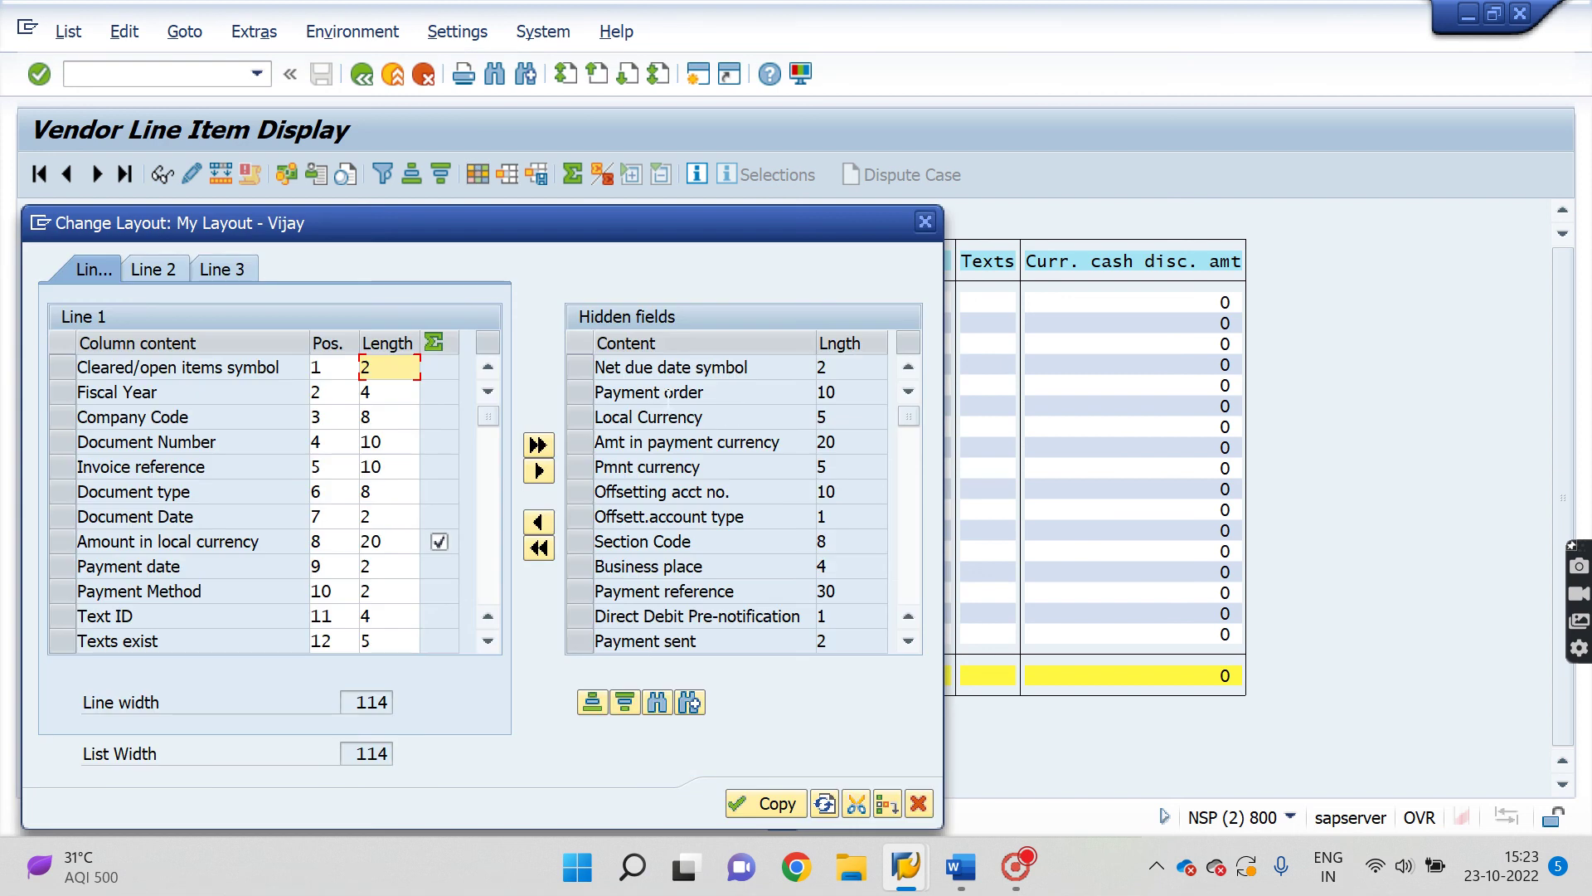
pyautogui.moveTo(905, 420); pyautogui.dragTo(909, 534)
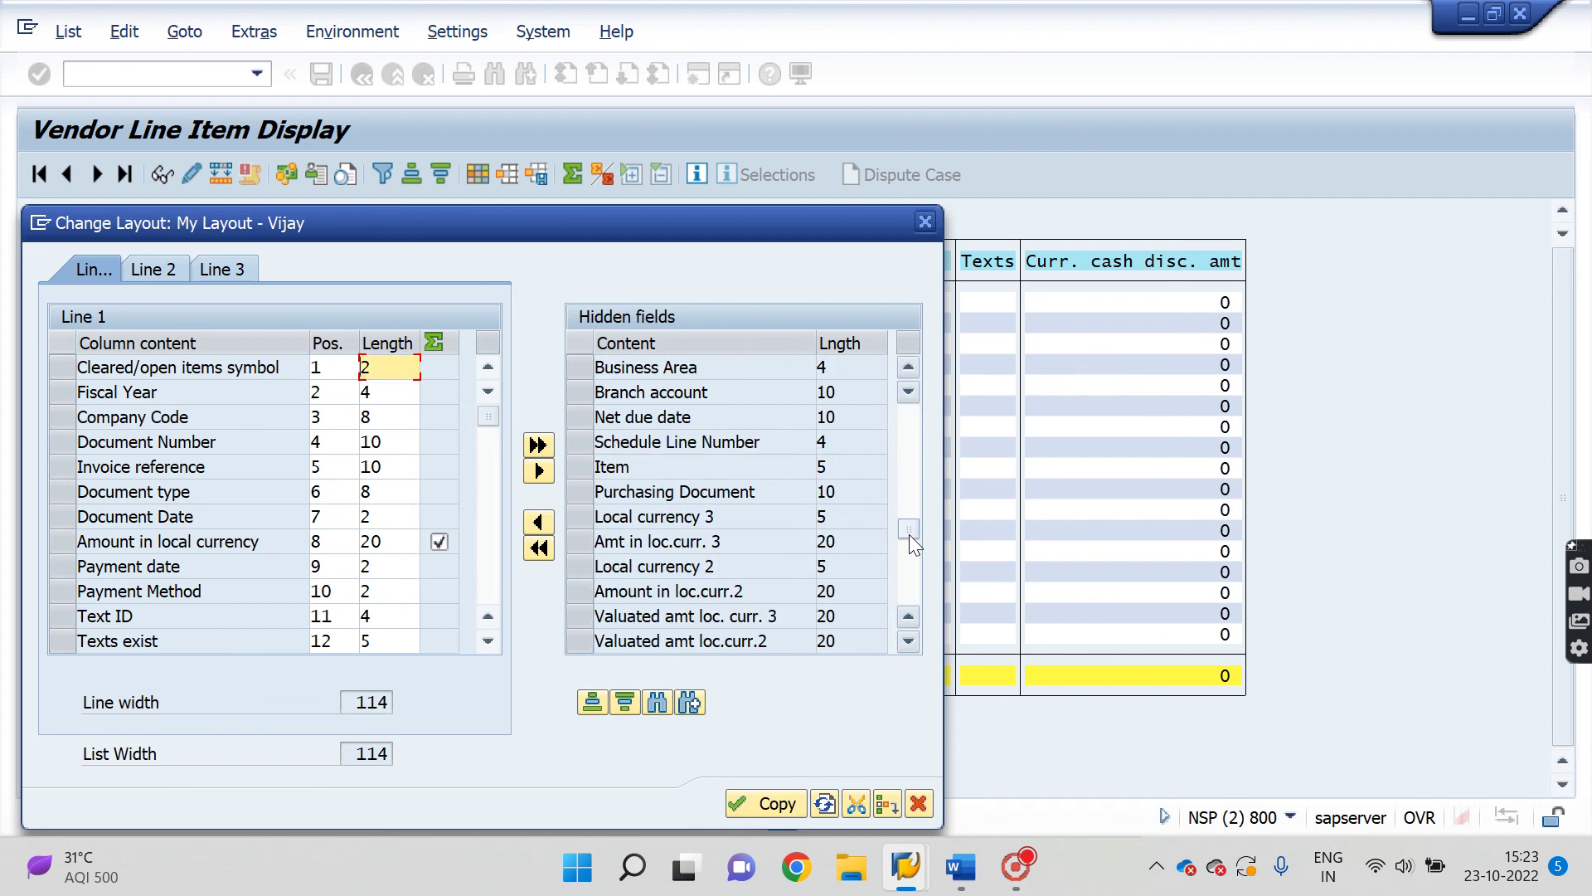
pyautogui.moveTo(909, 534); pyautogui.dragTo(909, 549)
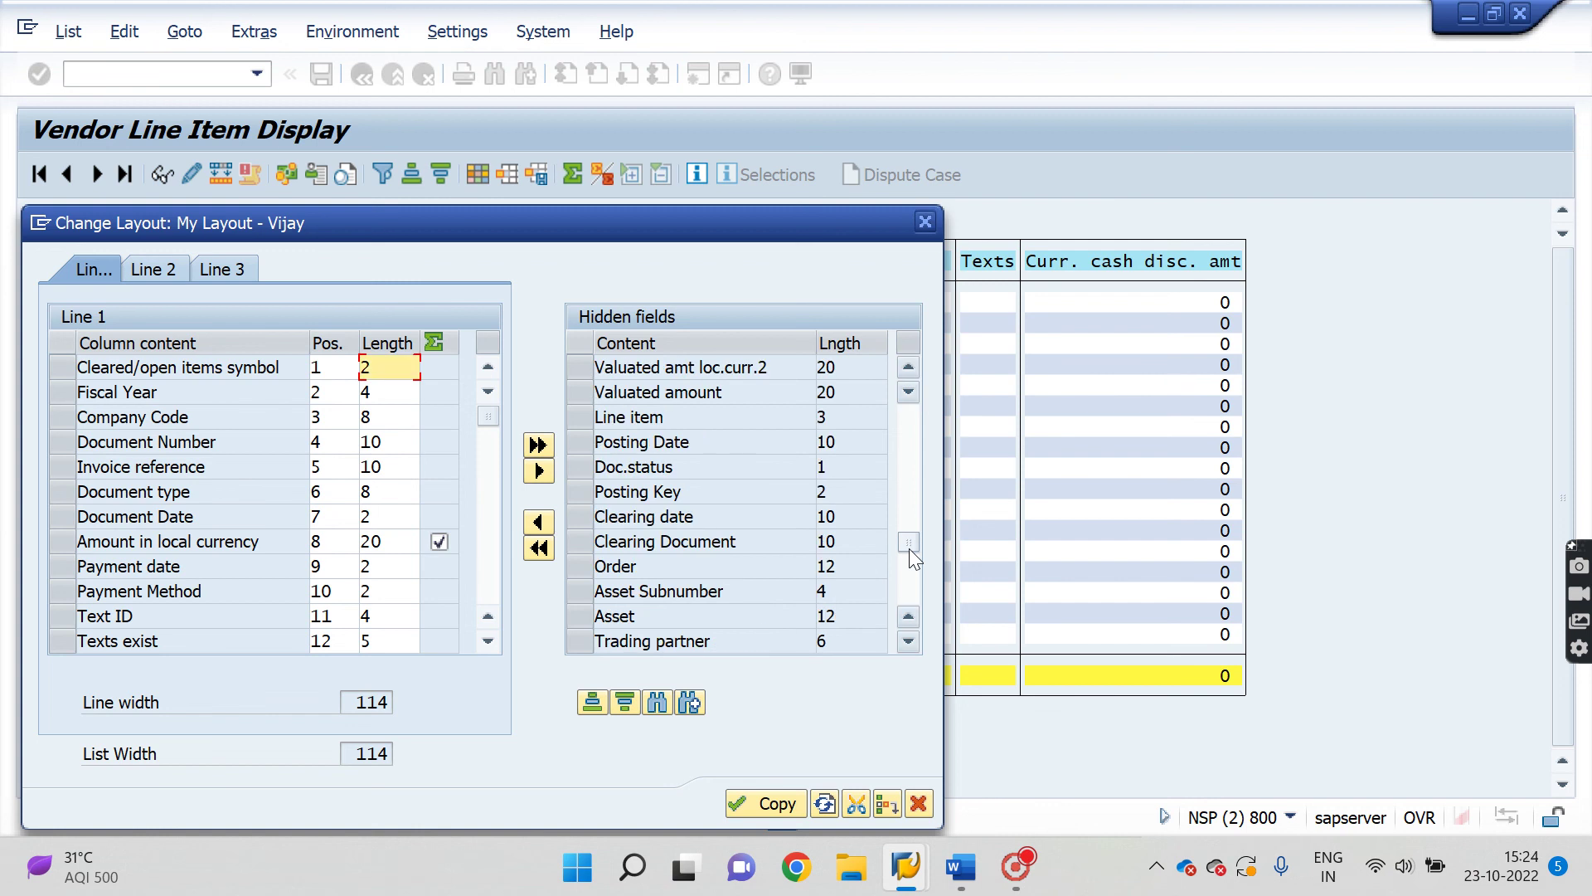
pyautogui.click(567, 541)
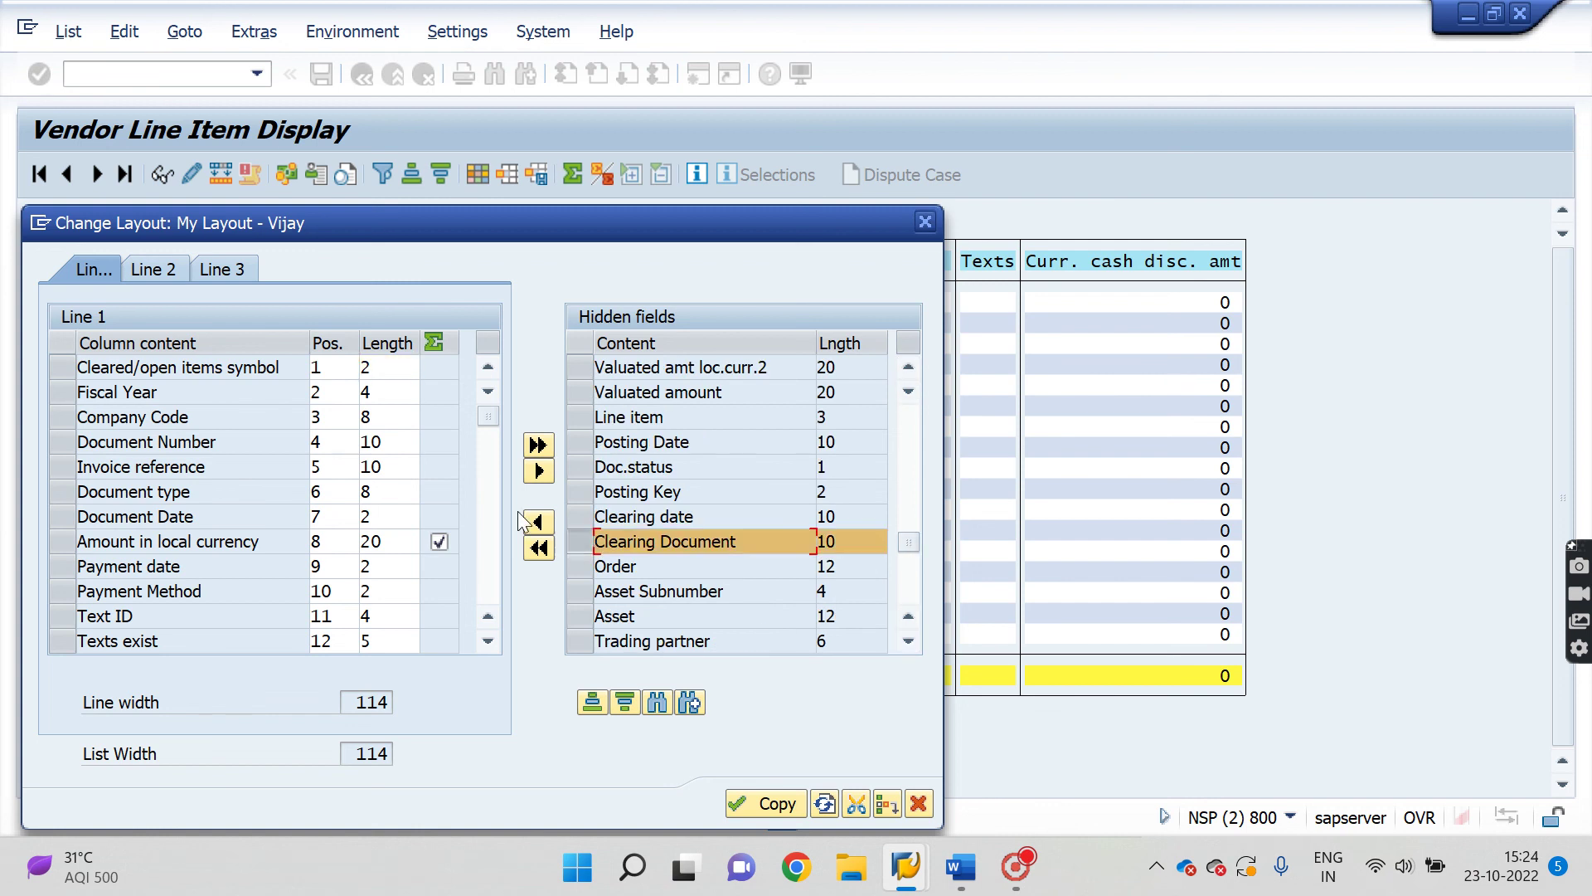
pyautogui.click(536, 522)
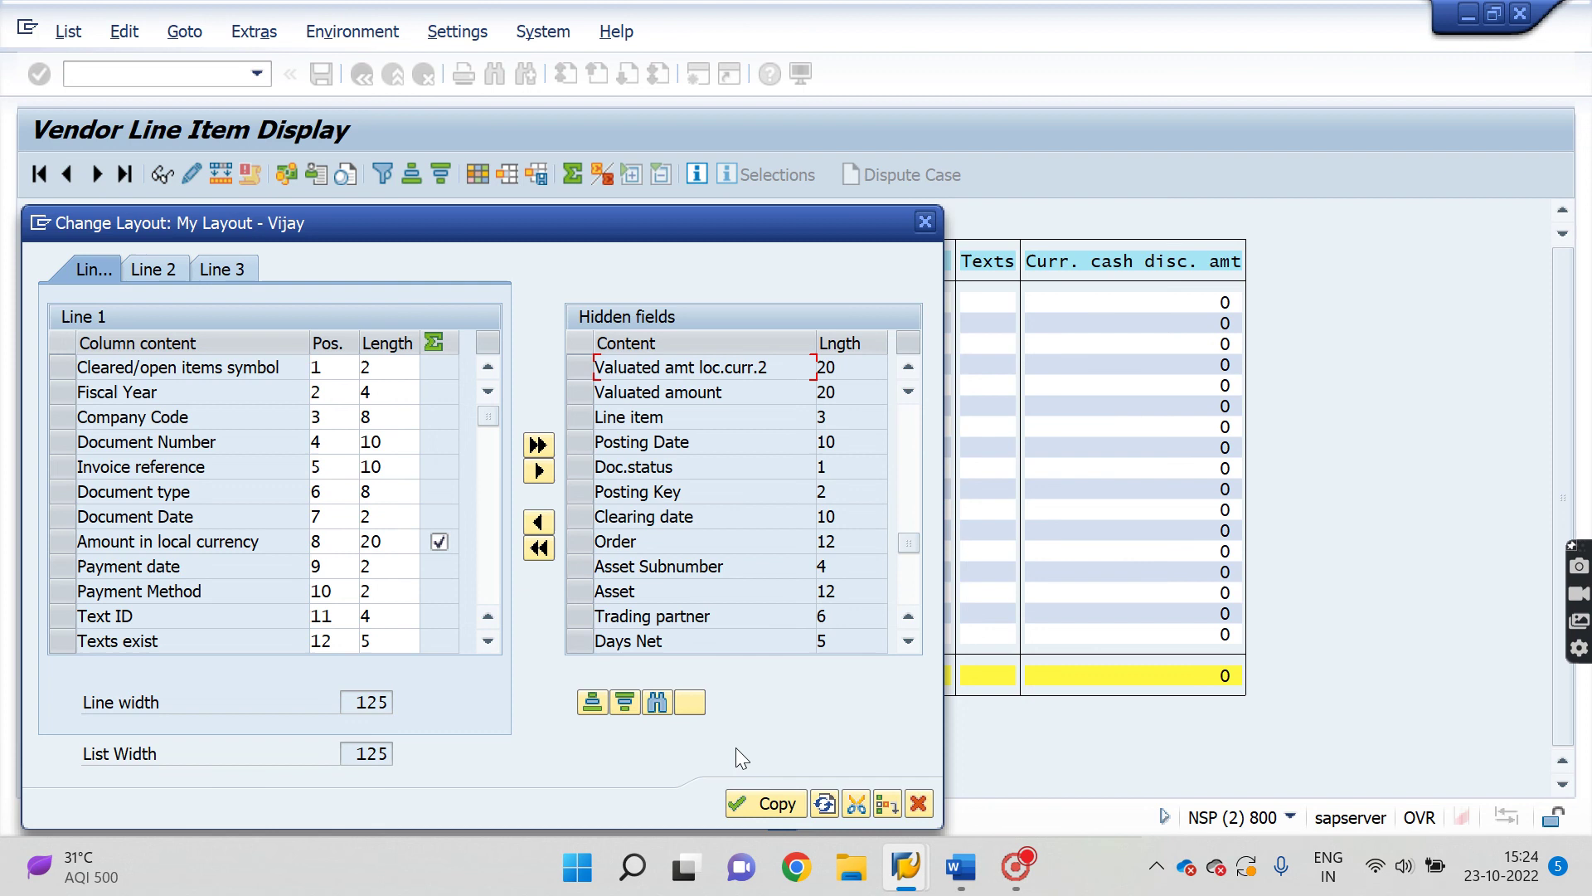
pyautogui.click(760, 801)
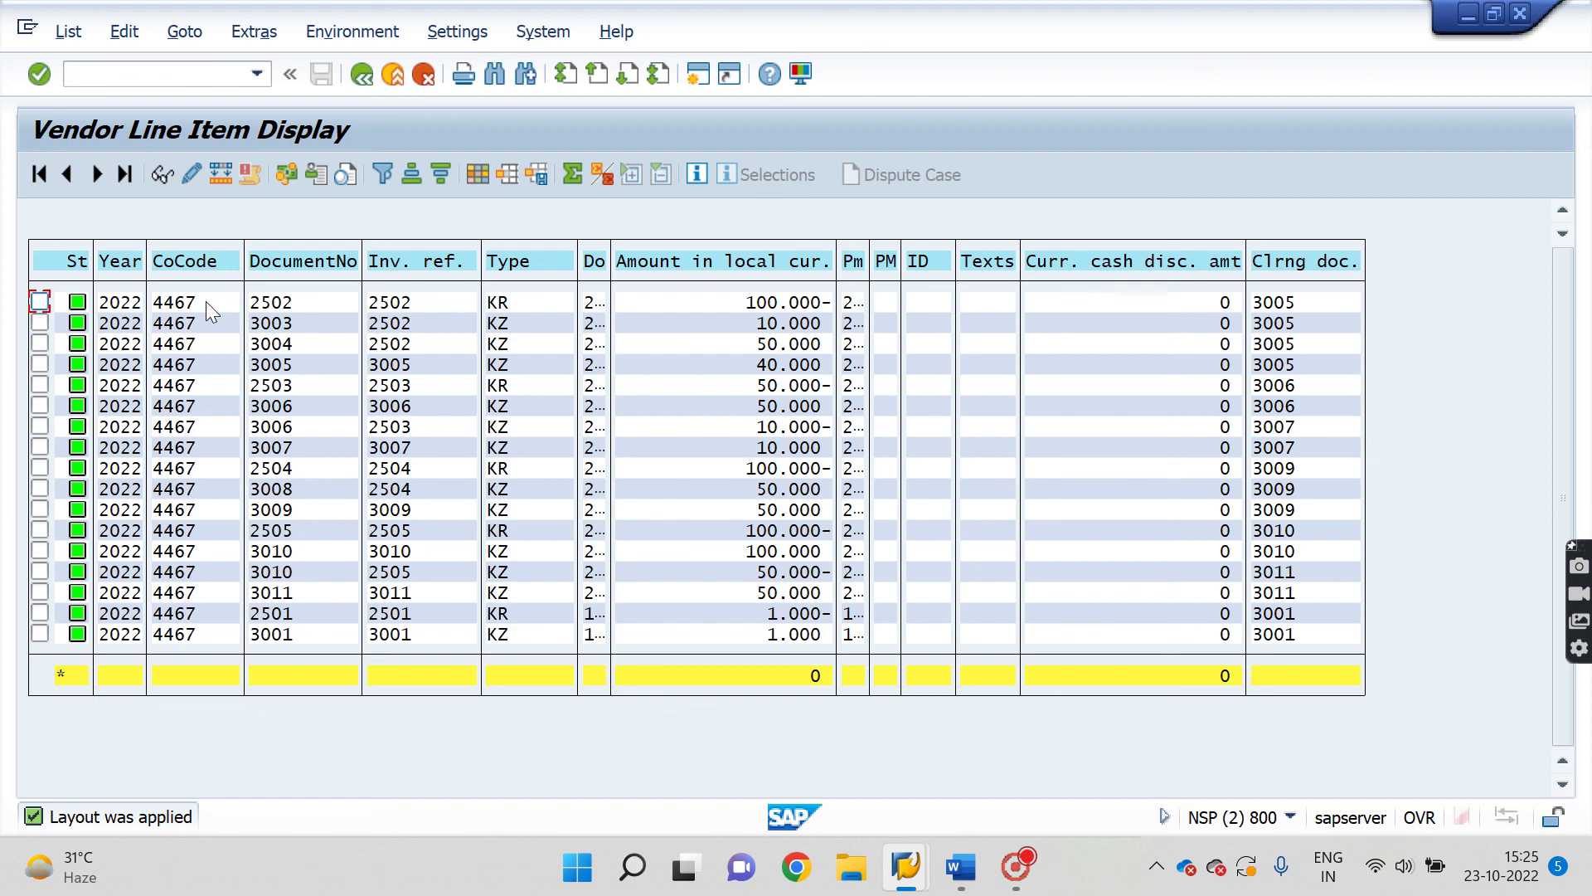
# Examine the clearing documents of the 100000 invoice and its 50000 residual item, and return to the vendor selection screen
pyautogui.click(1297, 537)
pyautogui.click(1279, 573)
pyautogui.click(370, 74)
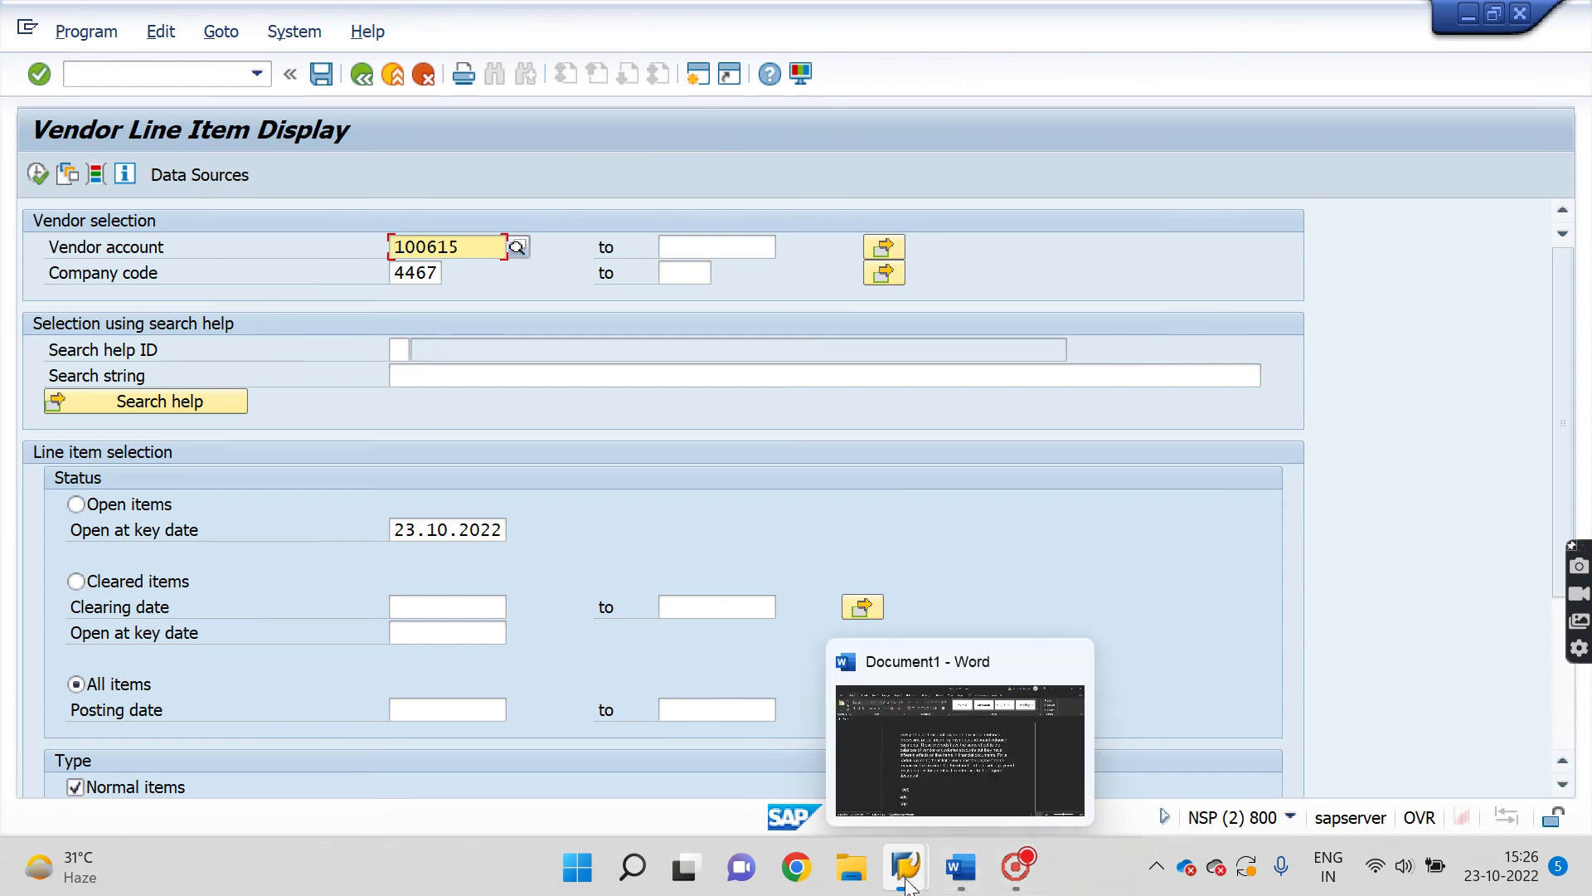
# Exit the outgoing payment and vendor line item transactions with /n in their respective sessions
pyautogui.moveTo(907, 867)
pyautogui.click(878, 788)
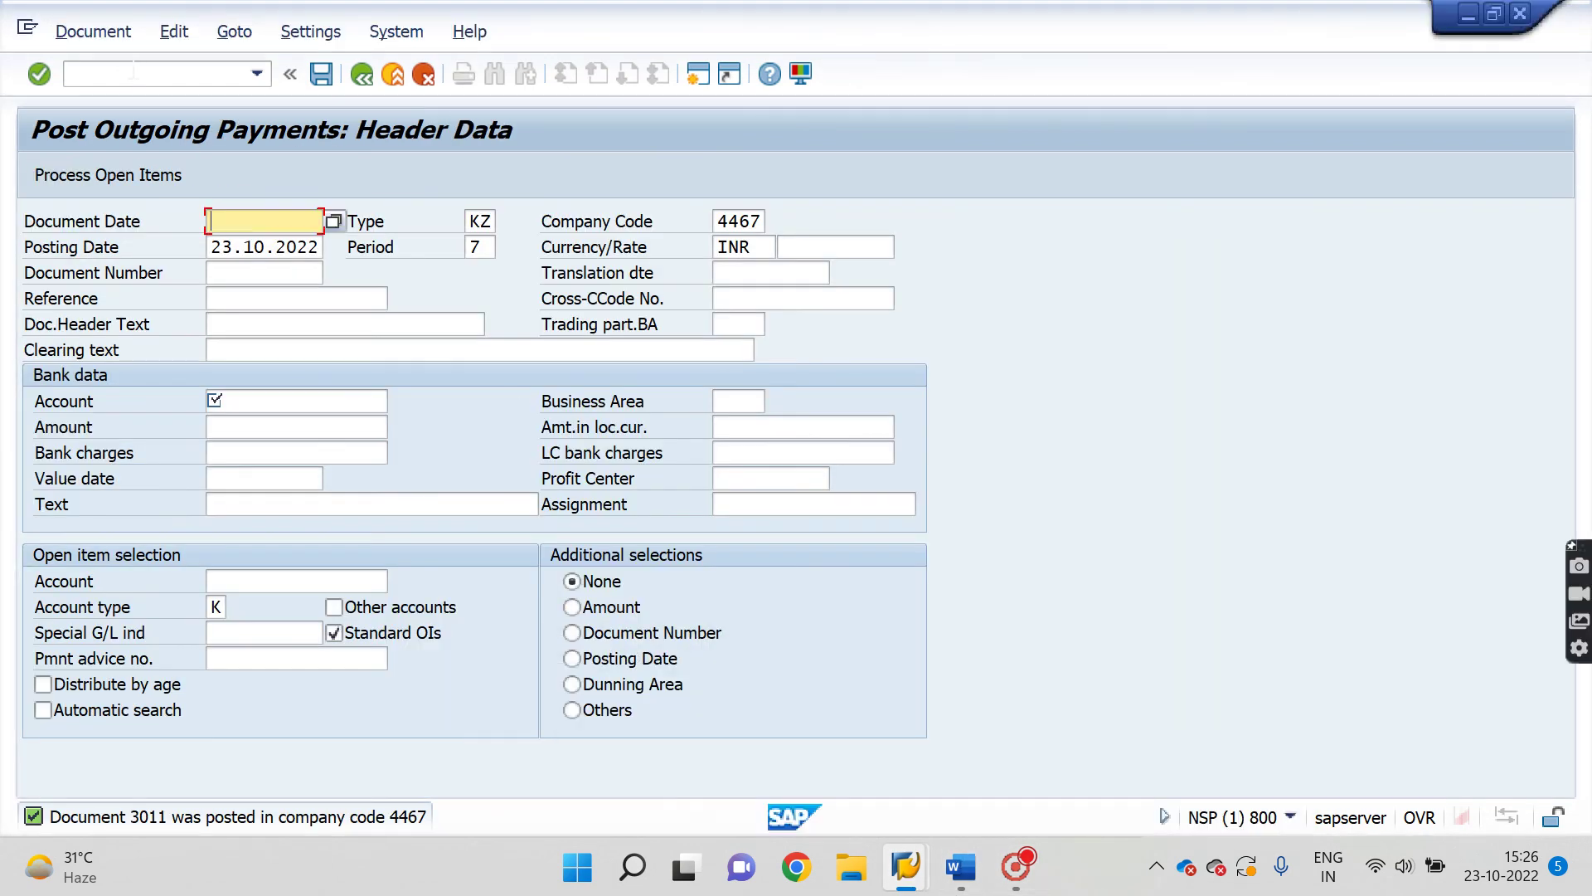
pyautogui.click(166, 73)
pyautogui.write('/n')
pyautogui.press('Return')
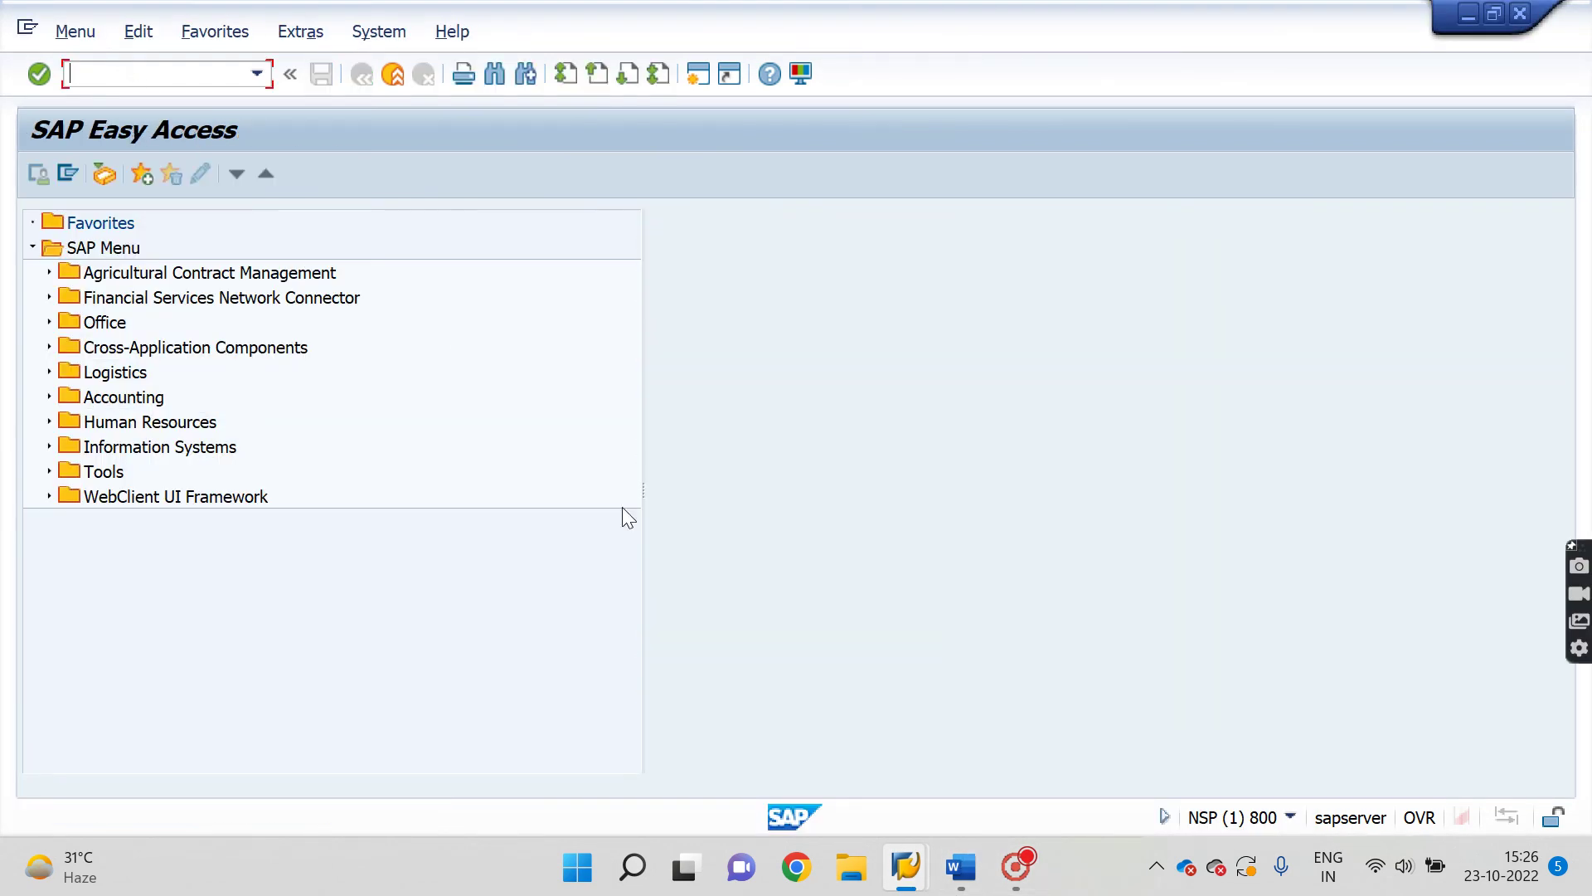
pyautogui.moveTo(906, 879)
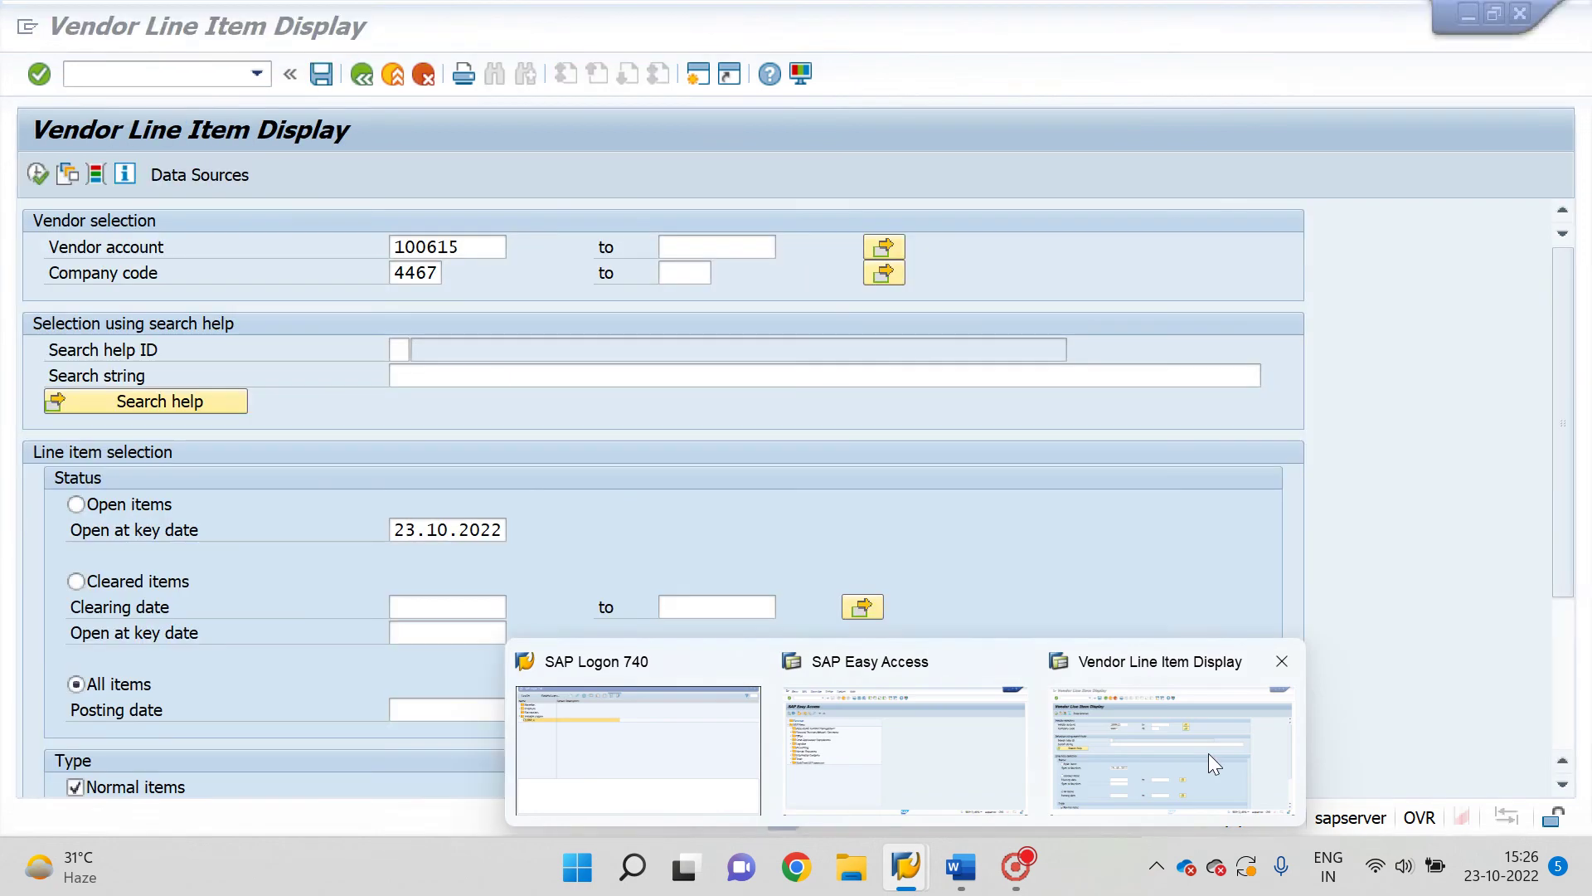
pyautogui.click(1207, 753)
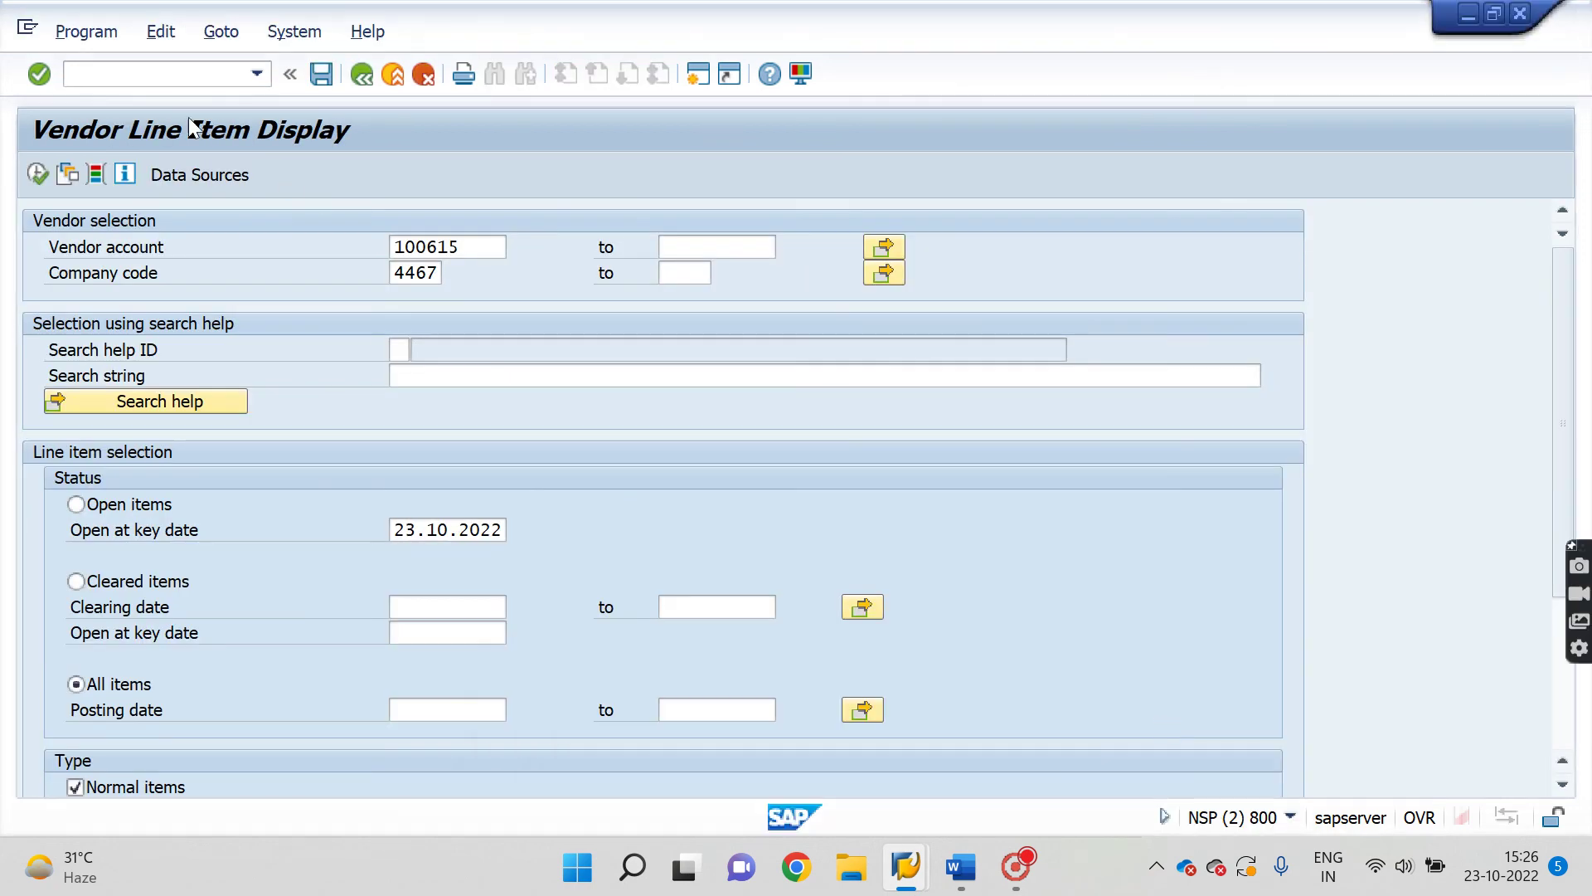
pyautogui.write('/n')
pyautogui.press('Return')
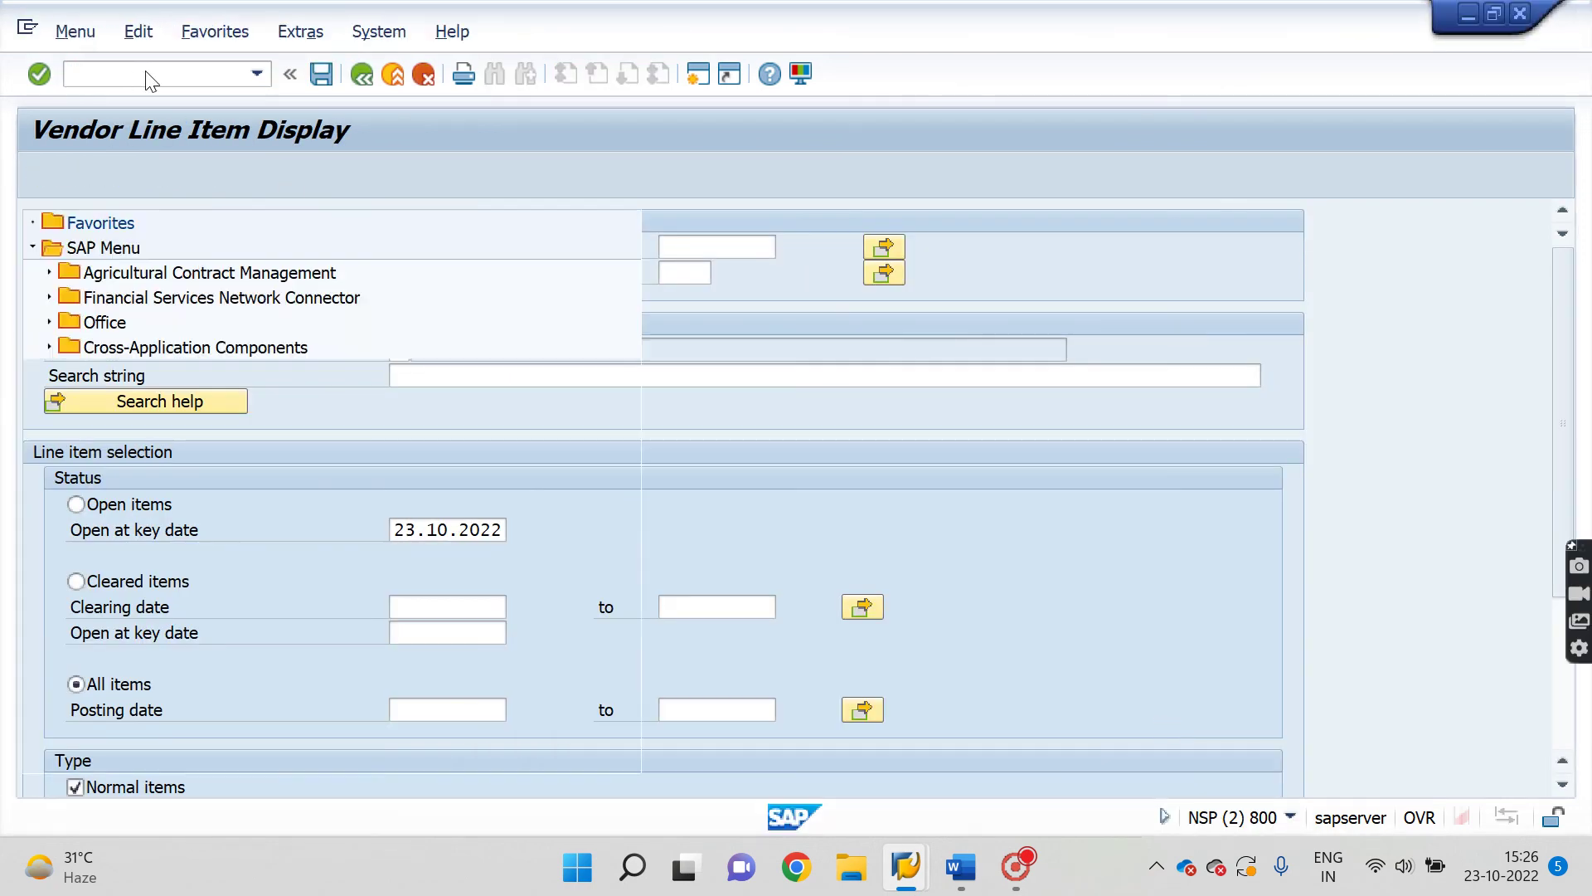